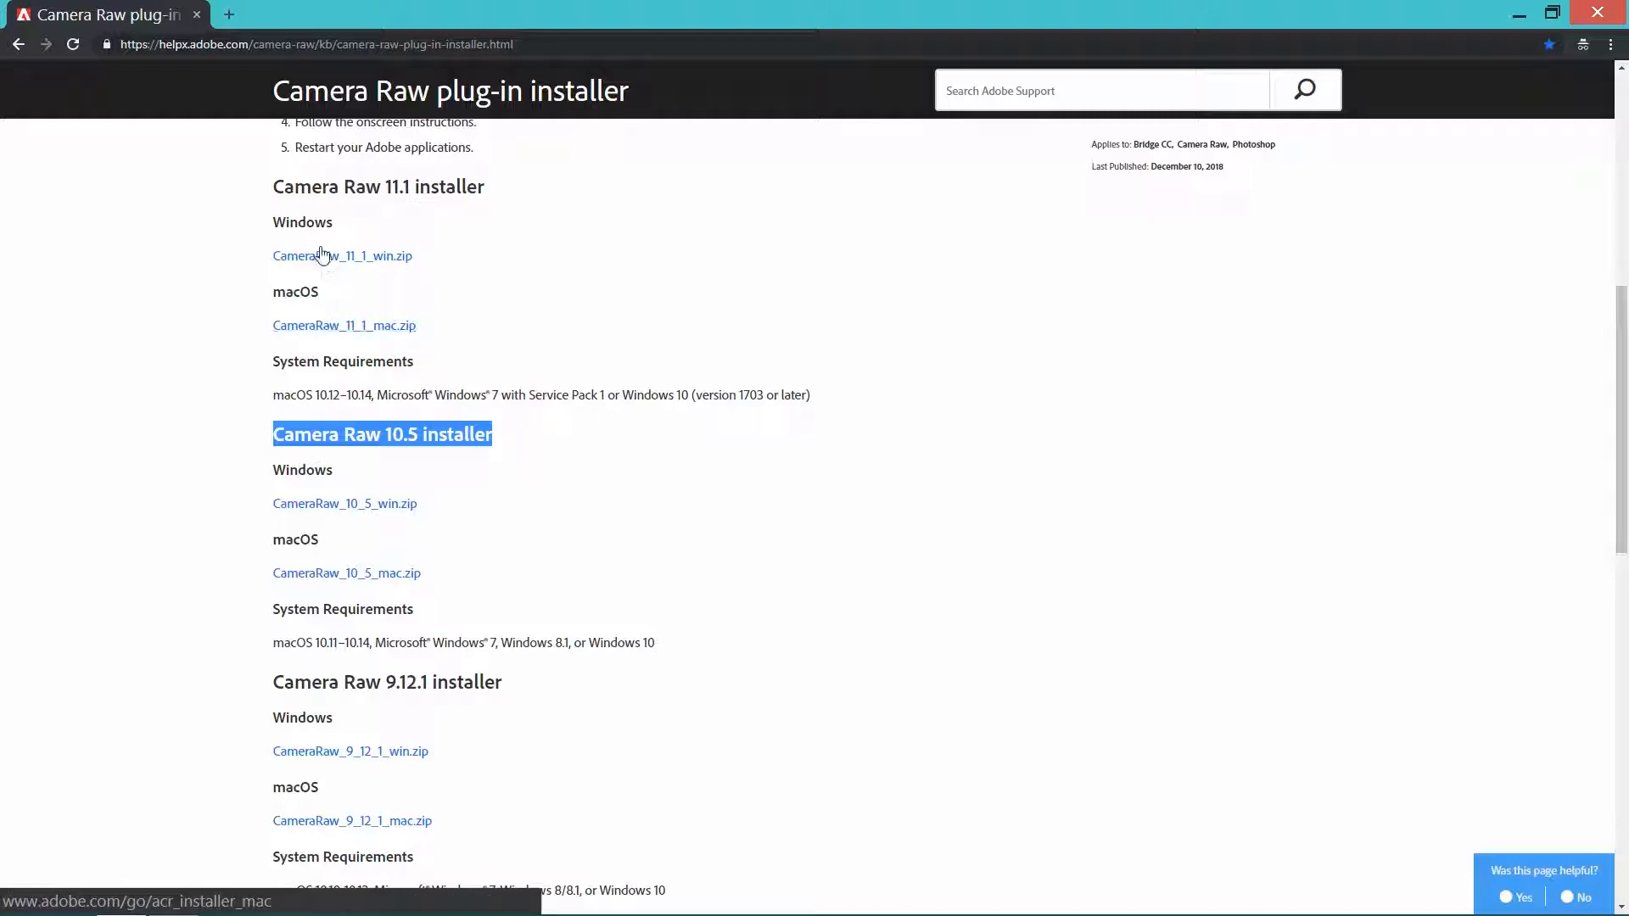
# - Examine which Camera Raw installer matches each Adobe application version and its Windows and macOS download links
pyautogui.moveTo(272, 187); pyautogui.dragTo(533, 188)
pyautogui.click(185, 285)
pyautogui.scroll(5, 190, 296)
pyautogui.scroll(3, 190, 296)
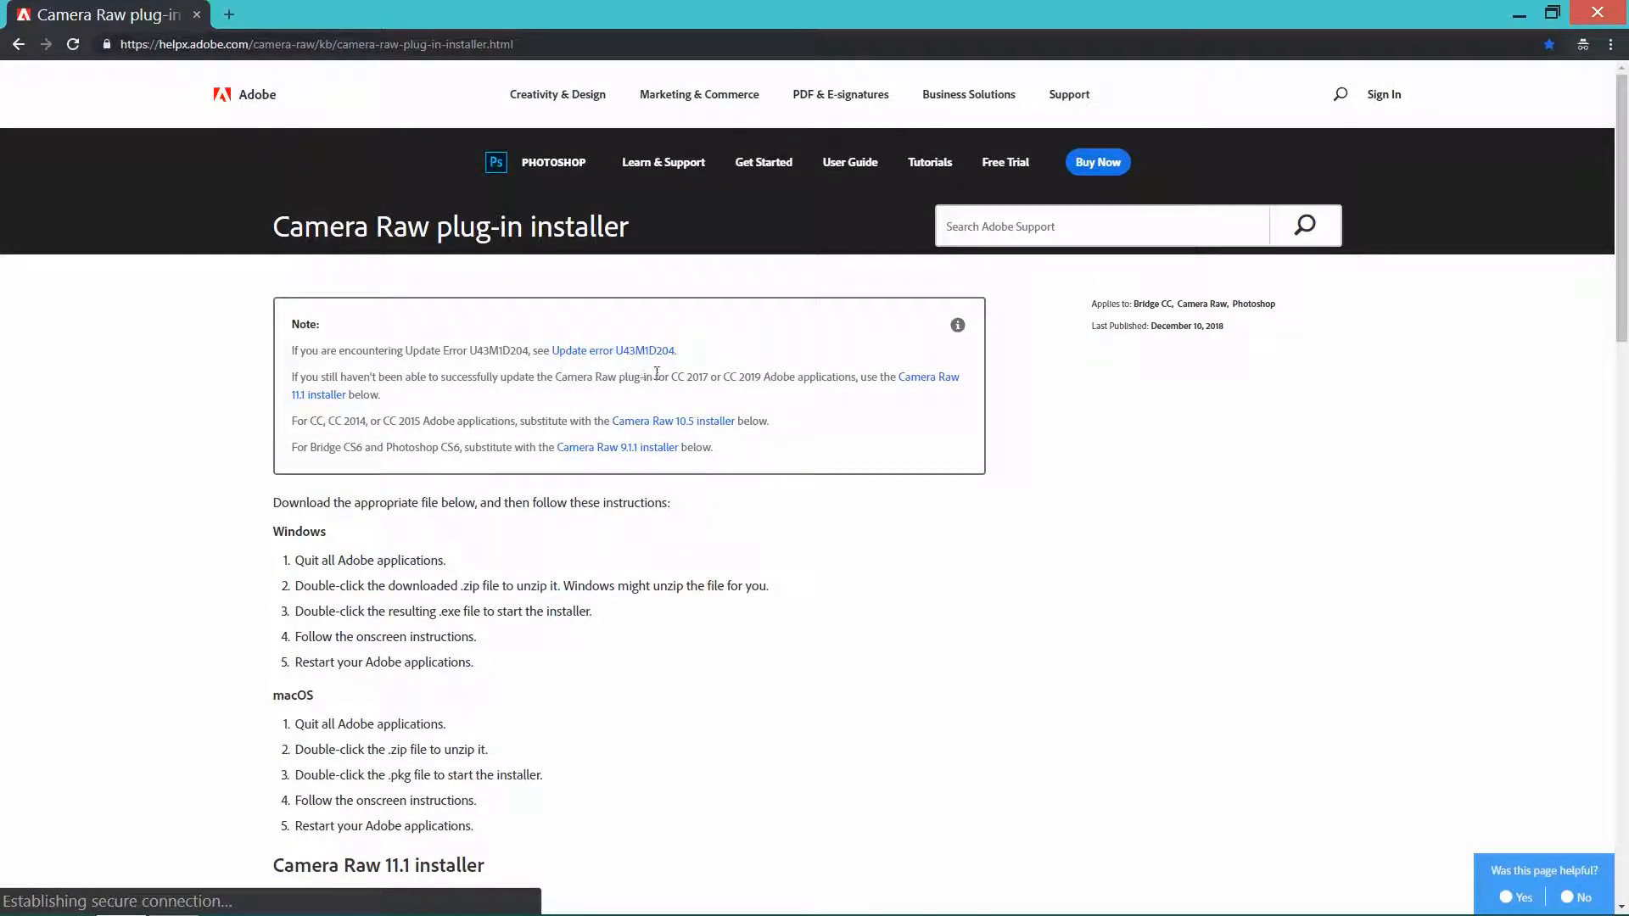
pyautogui.moveTo(670, 376); pyautogui.dragTo(769, 376)
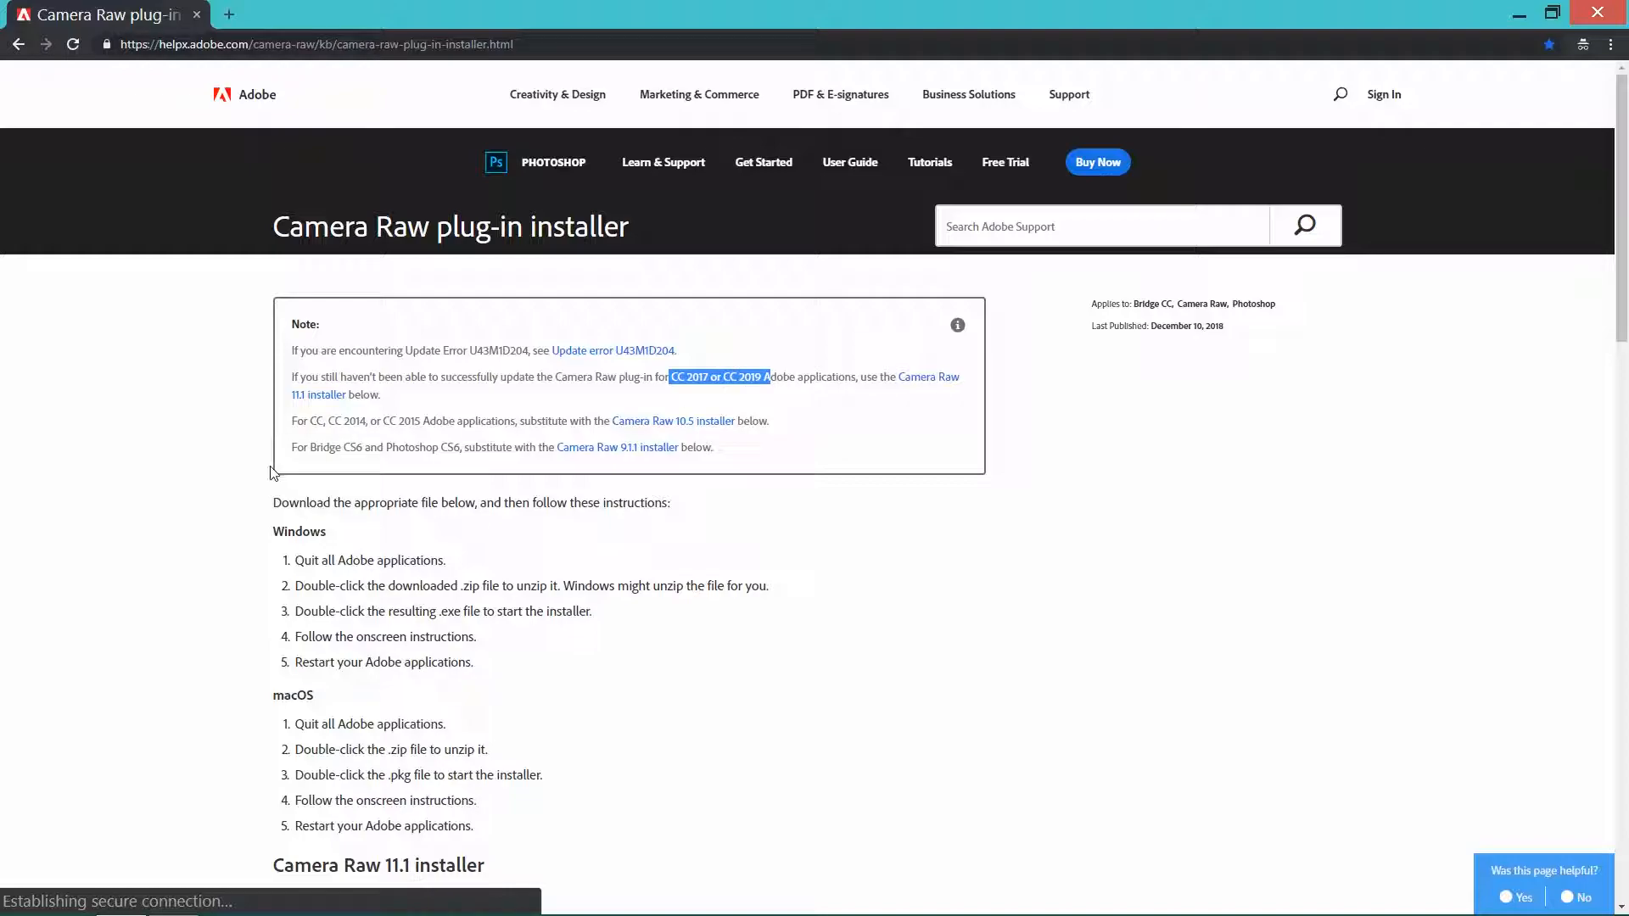
pyautogui.click(229, 452)
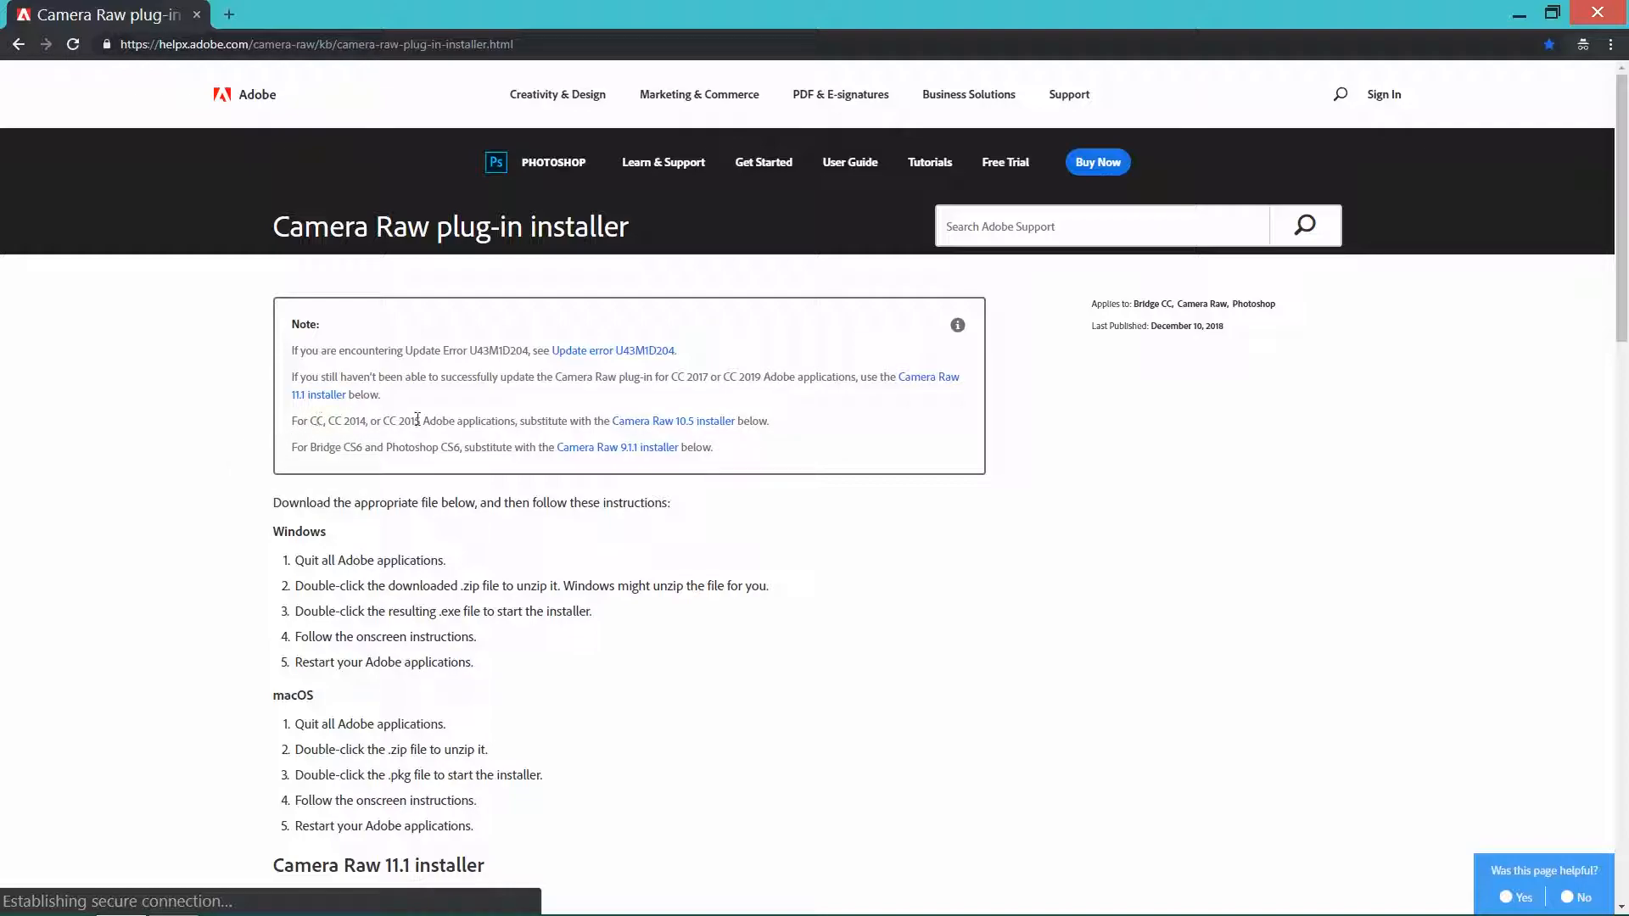
pyautogui.moveTo(310, 421); pyautogui.dragTo(427, 421)
pyautogui.click(232, 462)
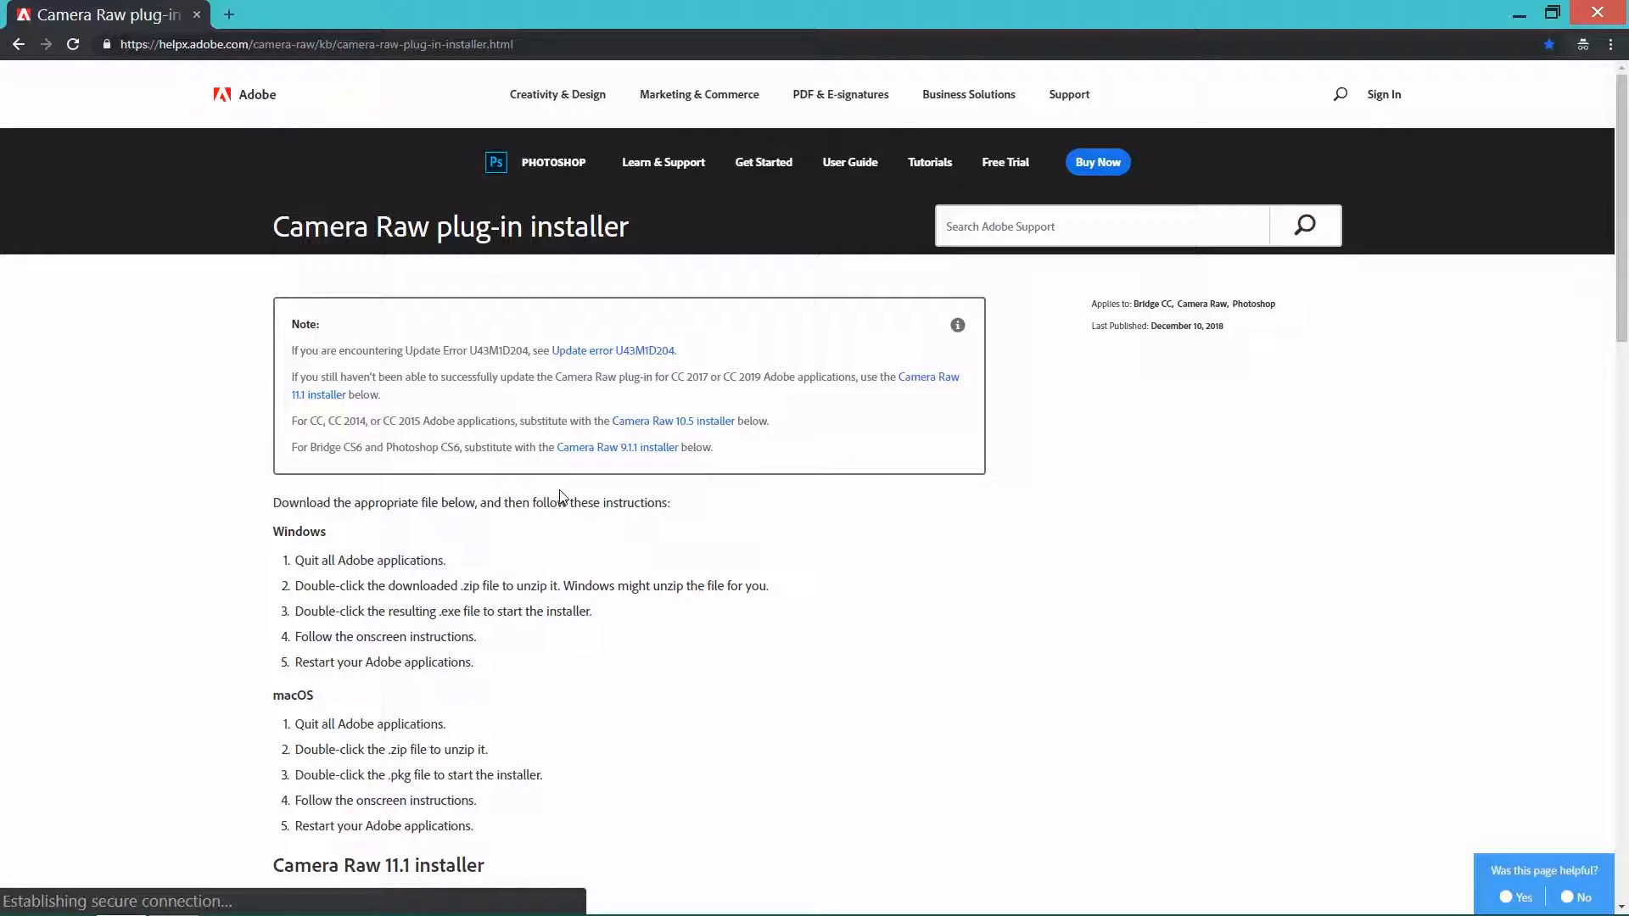
pyautogui.scroll(-1, 593, 475)
pyautogui.scroll(-8, 593, 475)
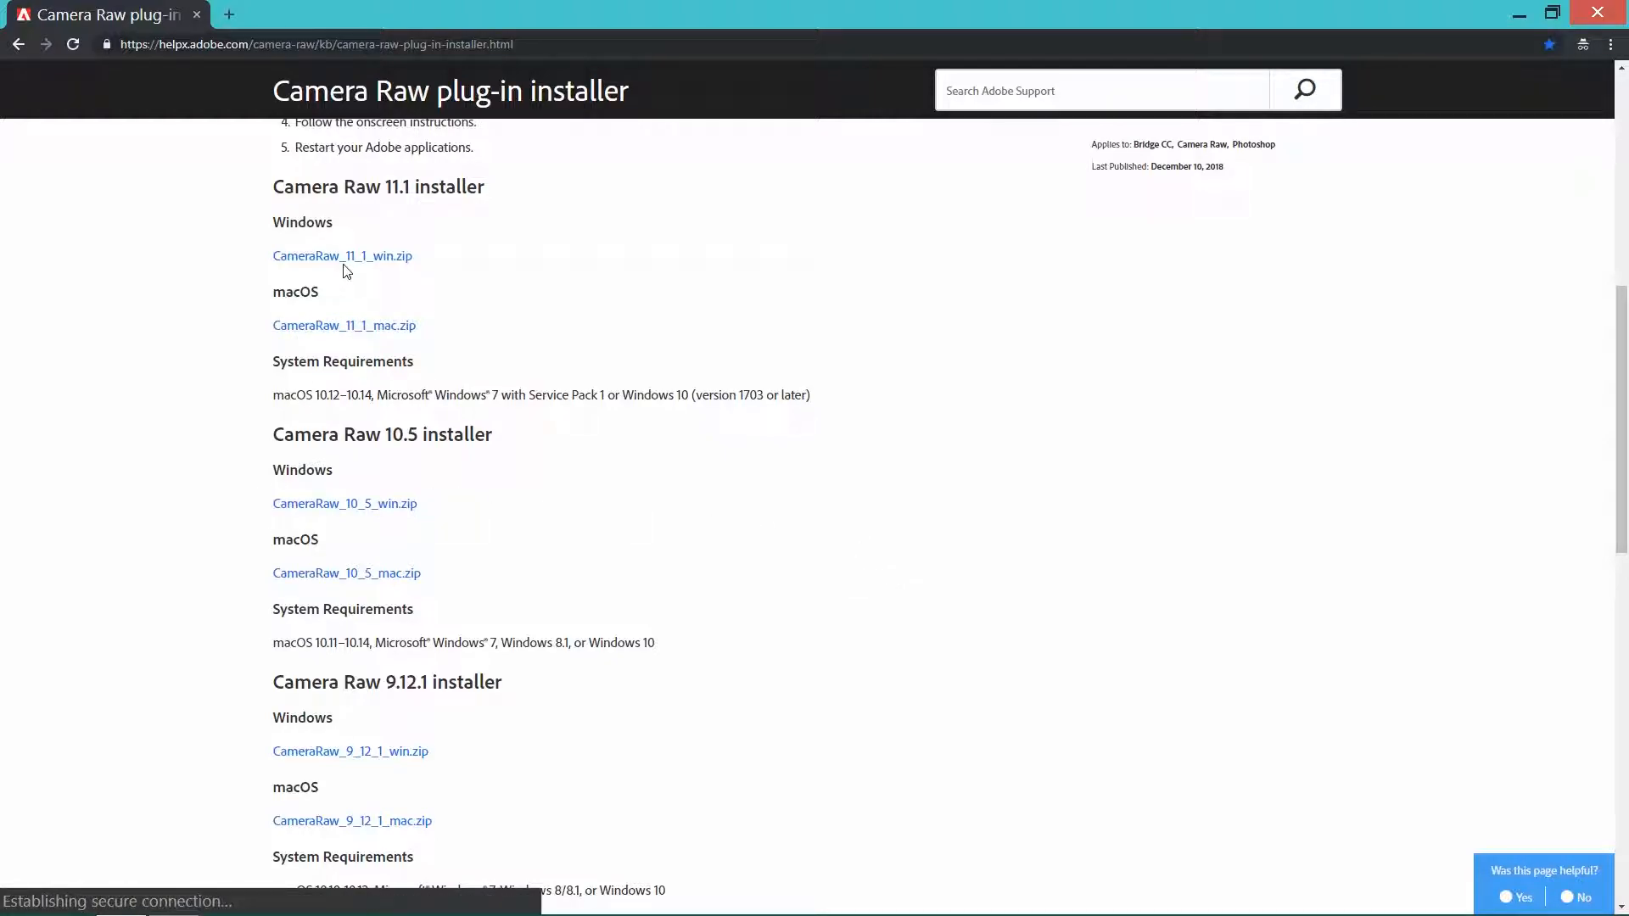
pyautogui.click(370, 262)
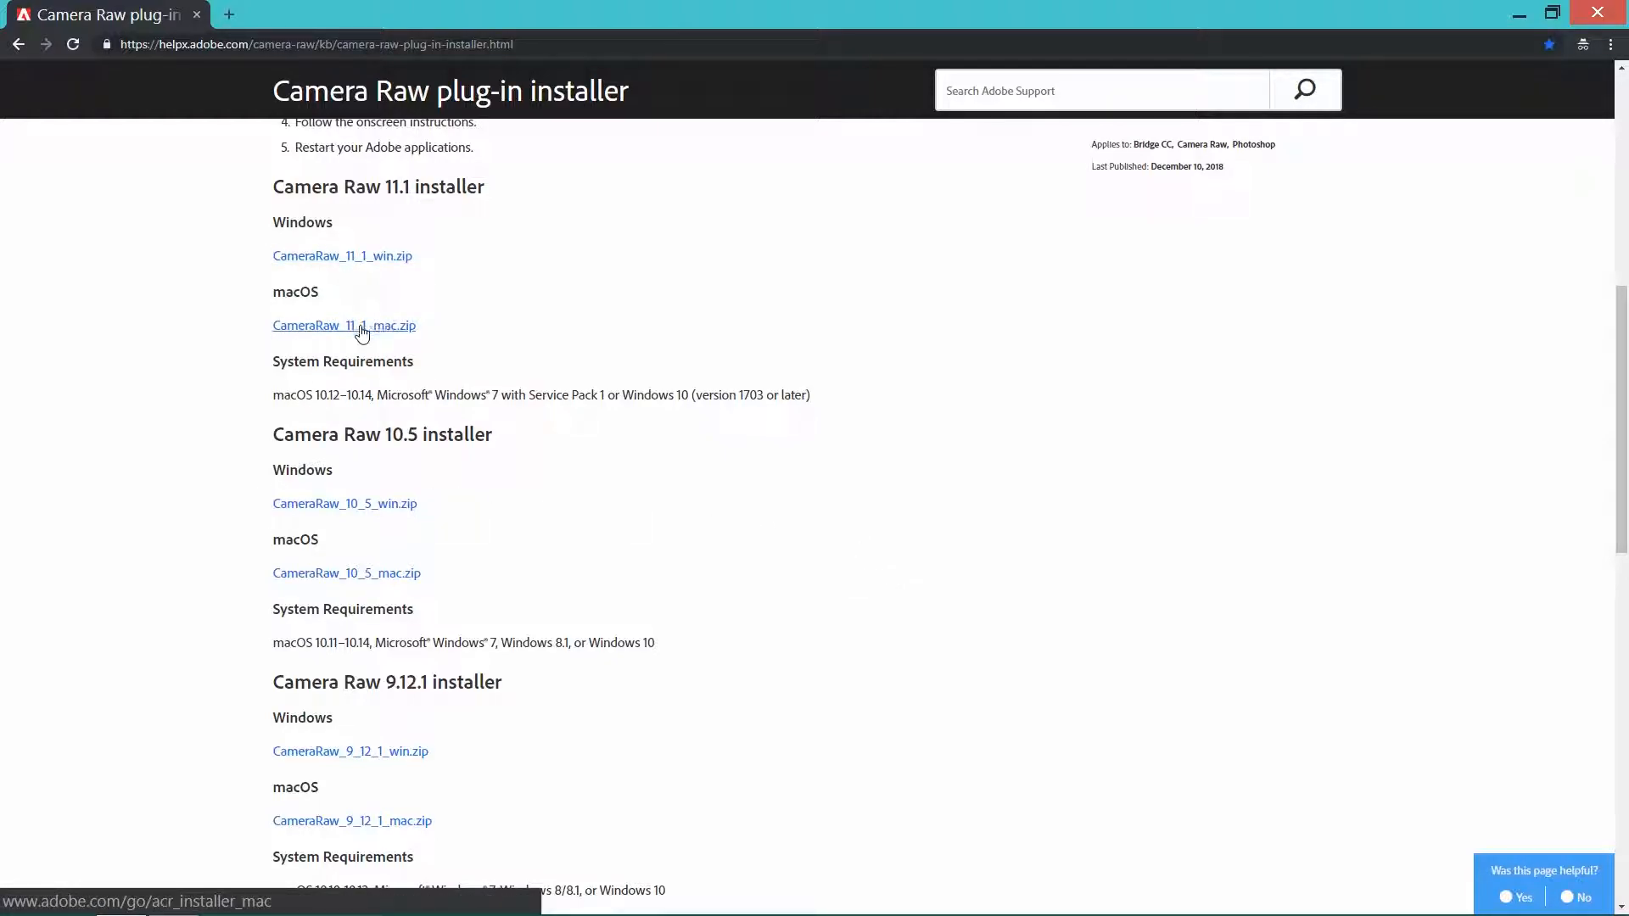
pyautogui.scroll(5, 947, 424)
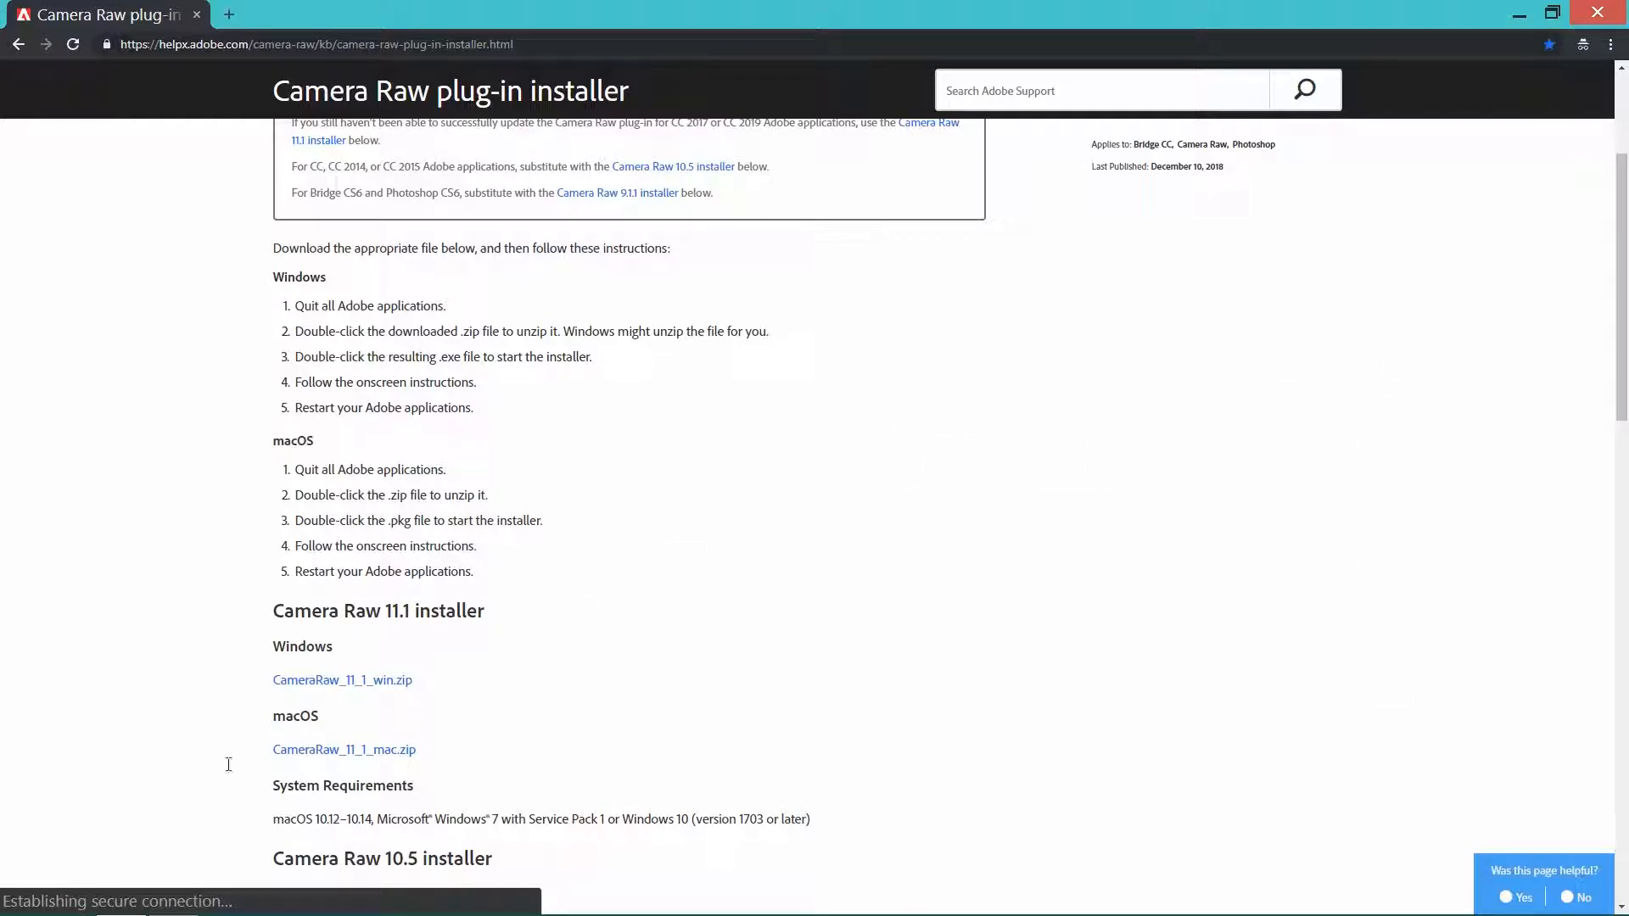
# - Switch to Photoshop and play the Make Layers action from the Frames set on Hobi.psd
pyautogui.click(174, 901)
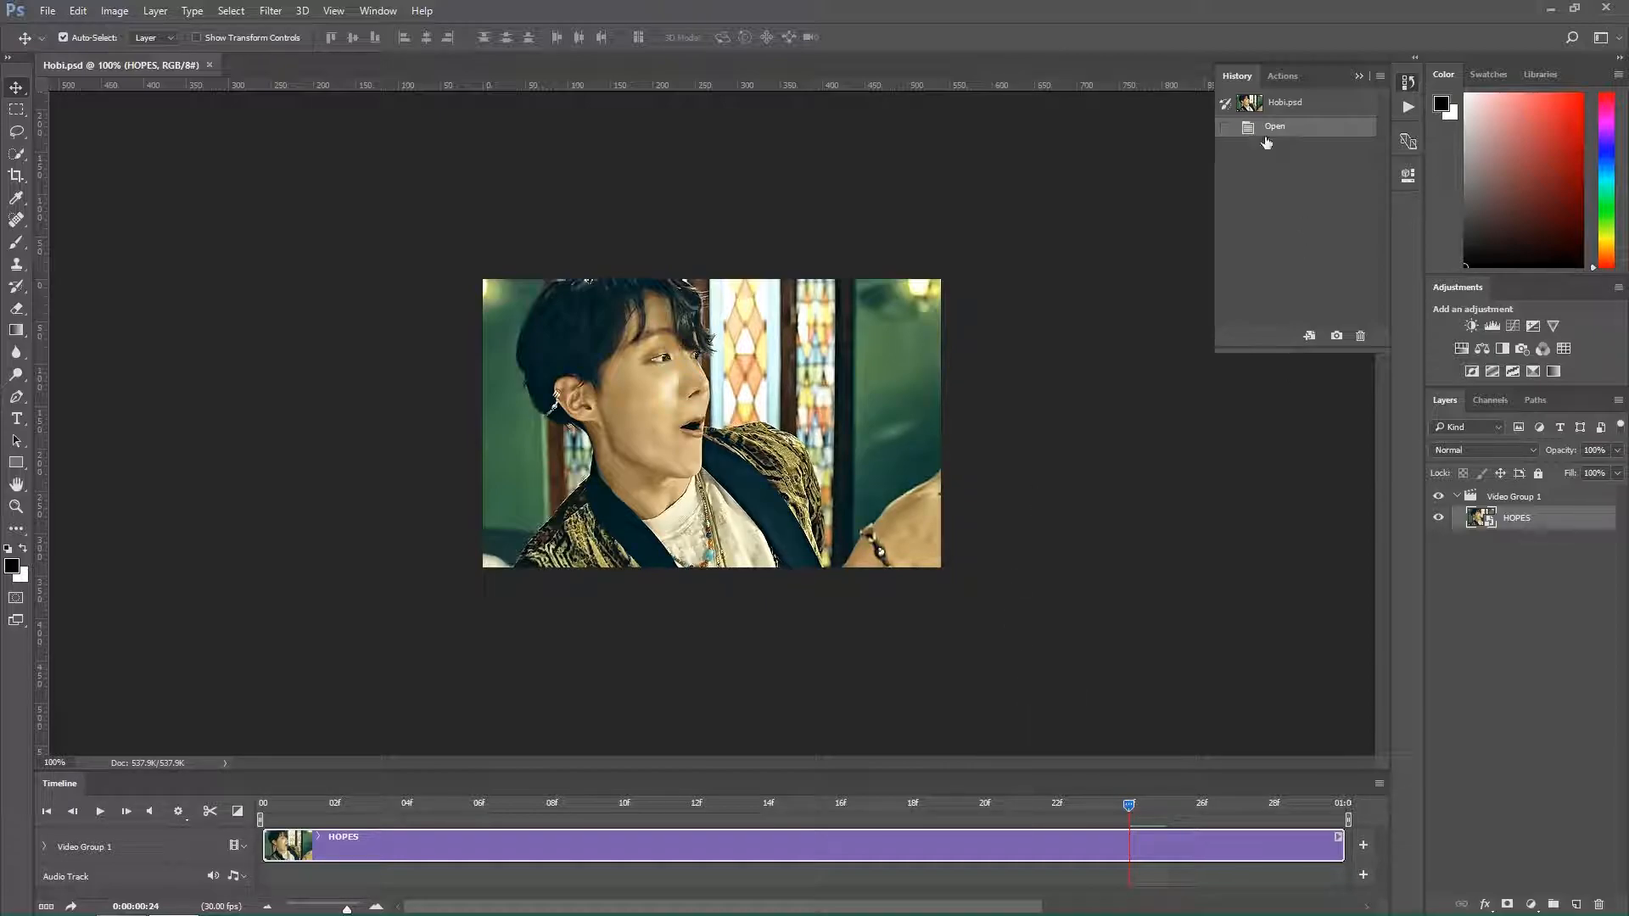
pyautogui.click(1282, 76)
pyautogui.click(1296, 136)
pyautogui.click(1285, 338)
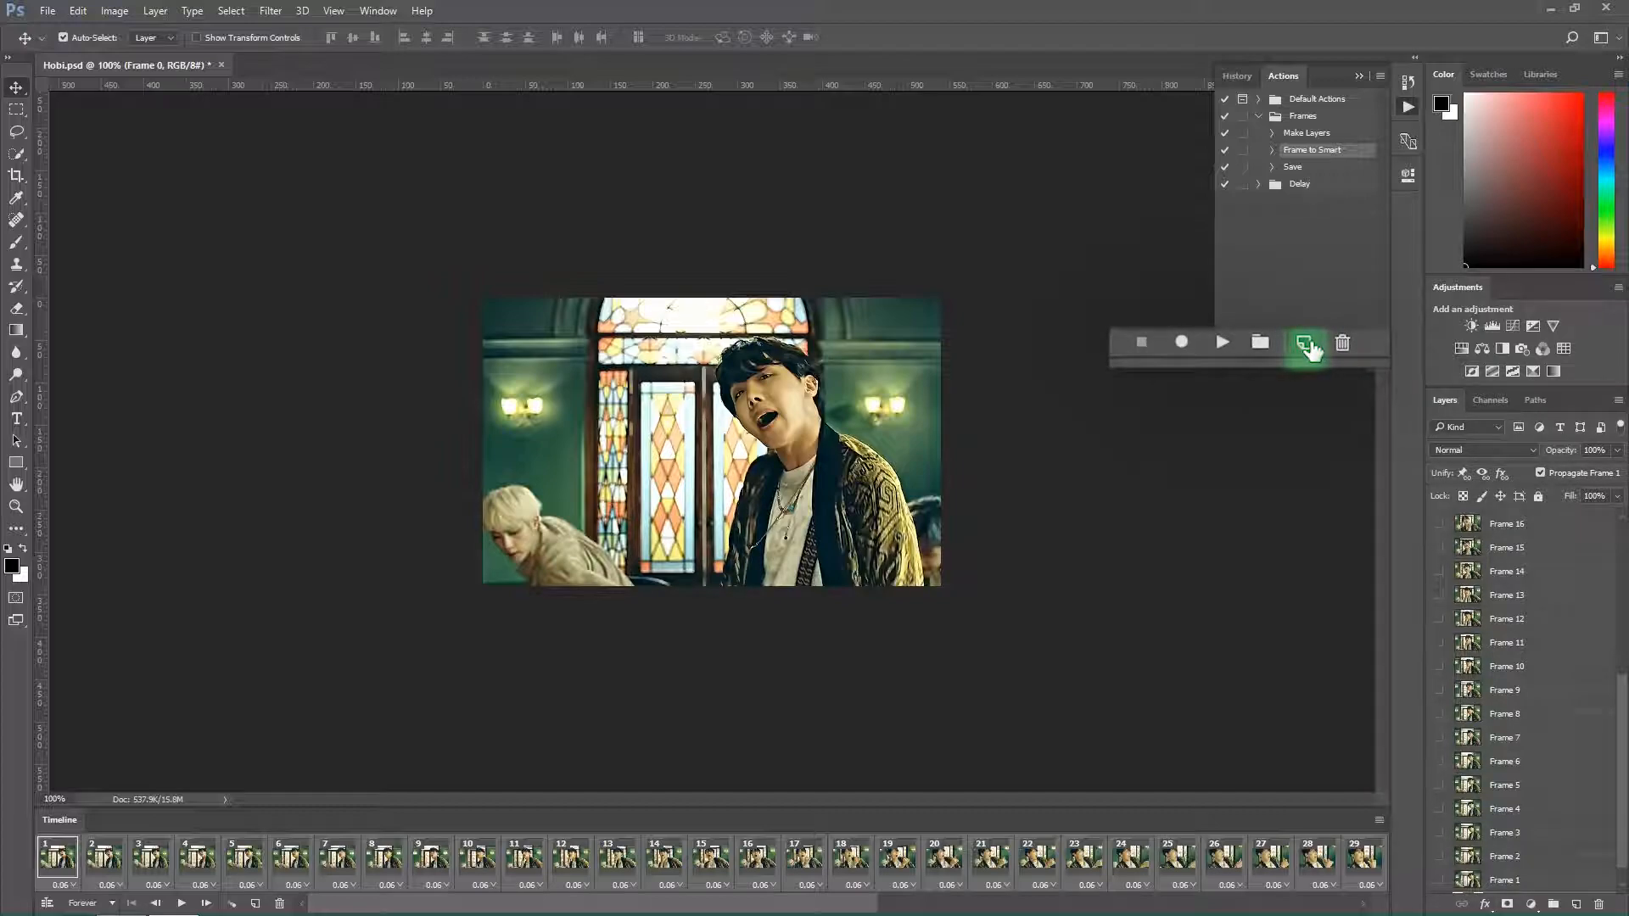
# - Create a new action named ToTimeline in the Frames set and start recording it
pyautogui.click(1311, 348)
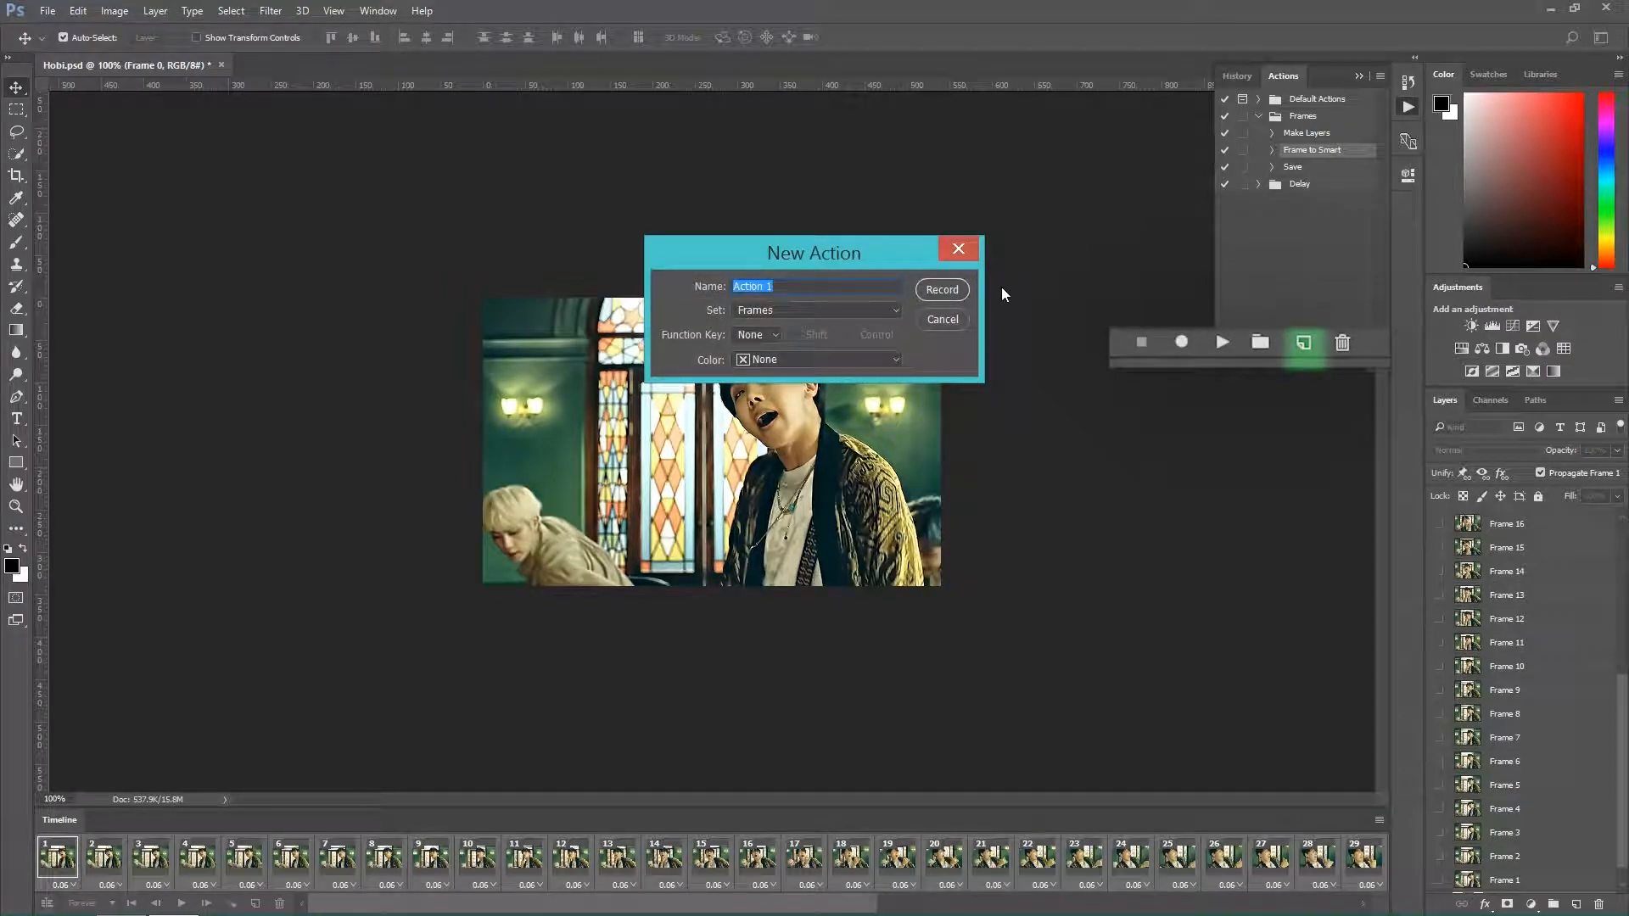
pyautogui.write('ToTimeline')
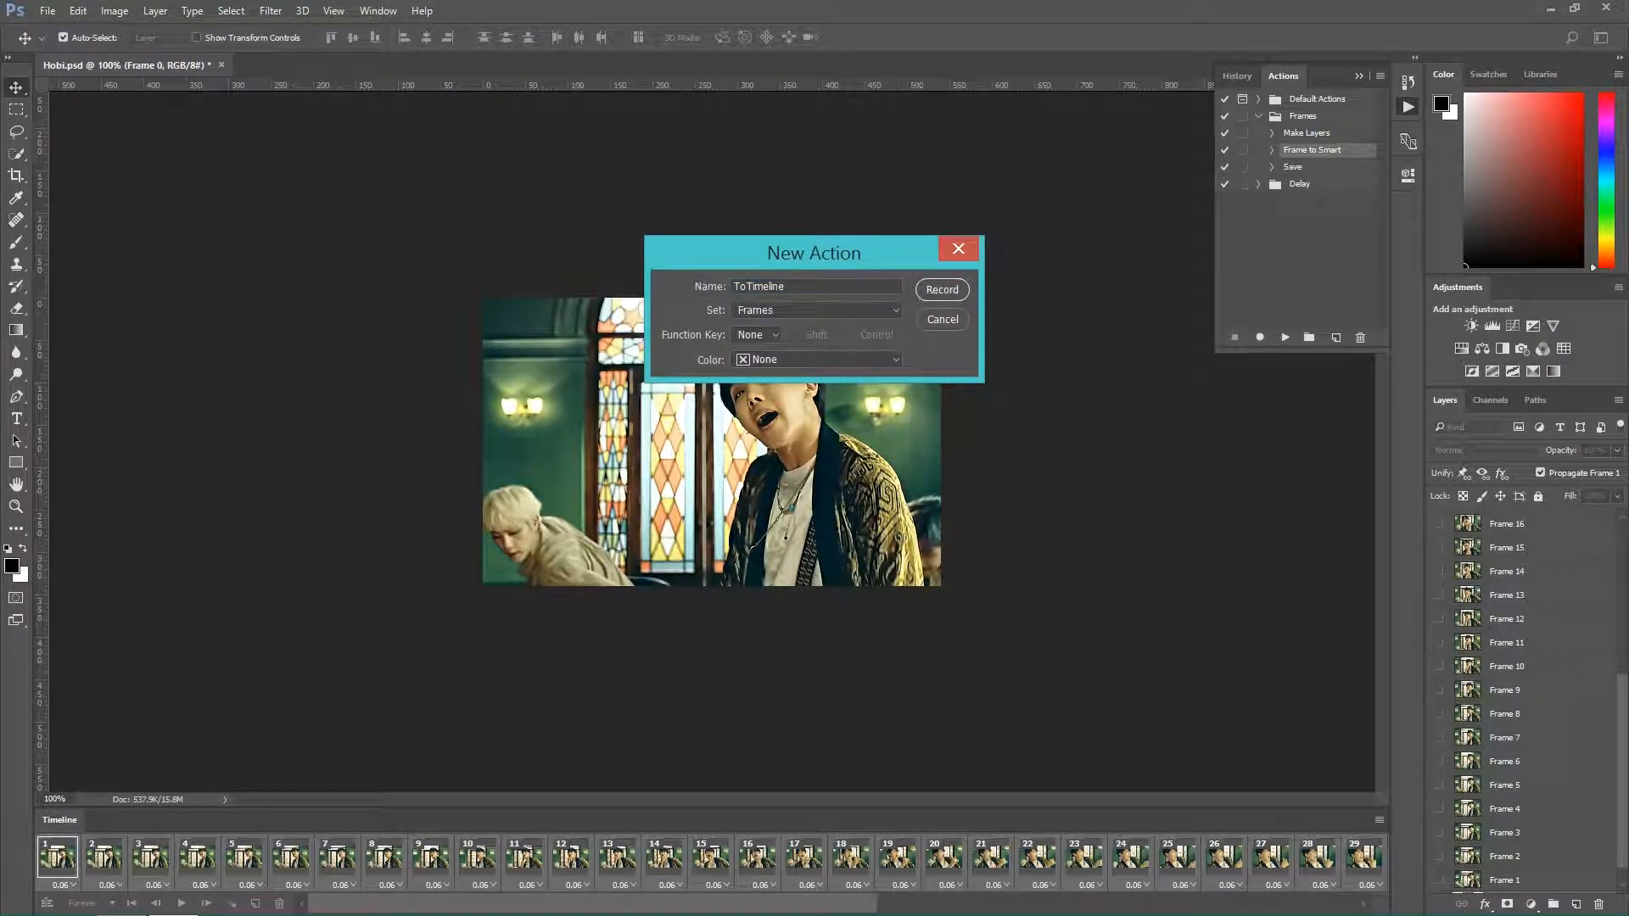
pyautogui.click(942, 289)
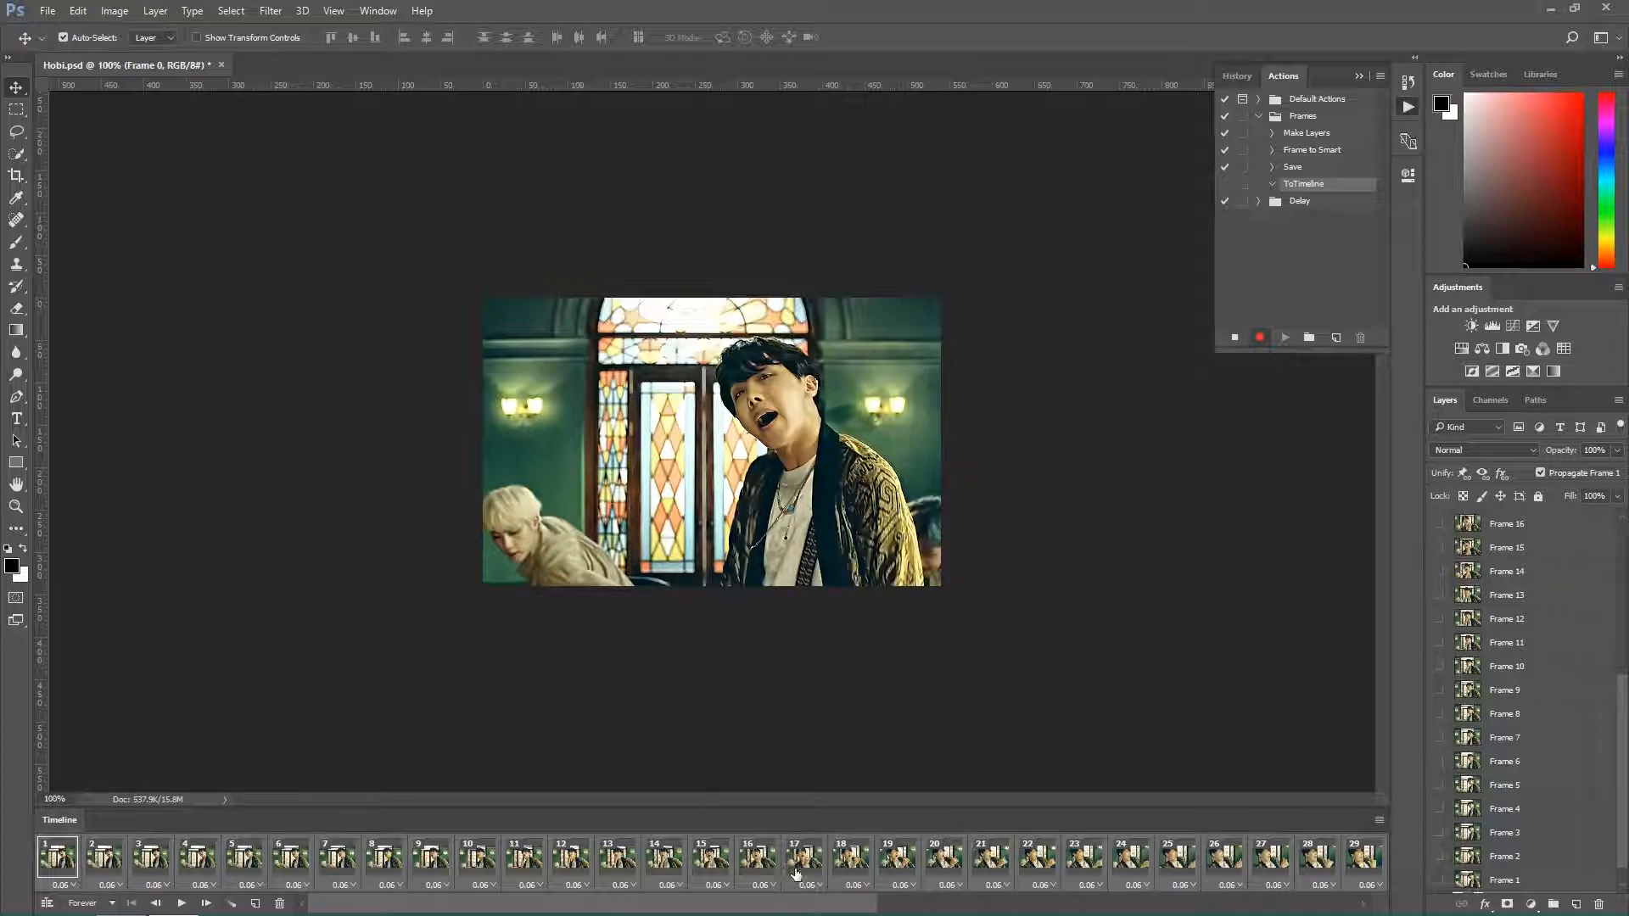
# - Select frame 20 and record selecting all frames of the animation
pyautogui.click(959, 865)
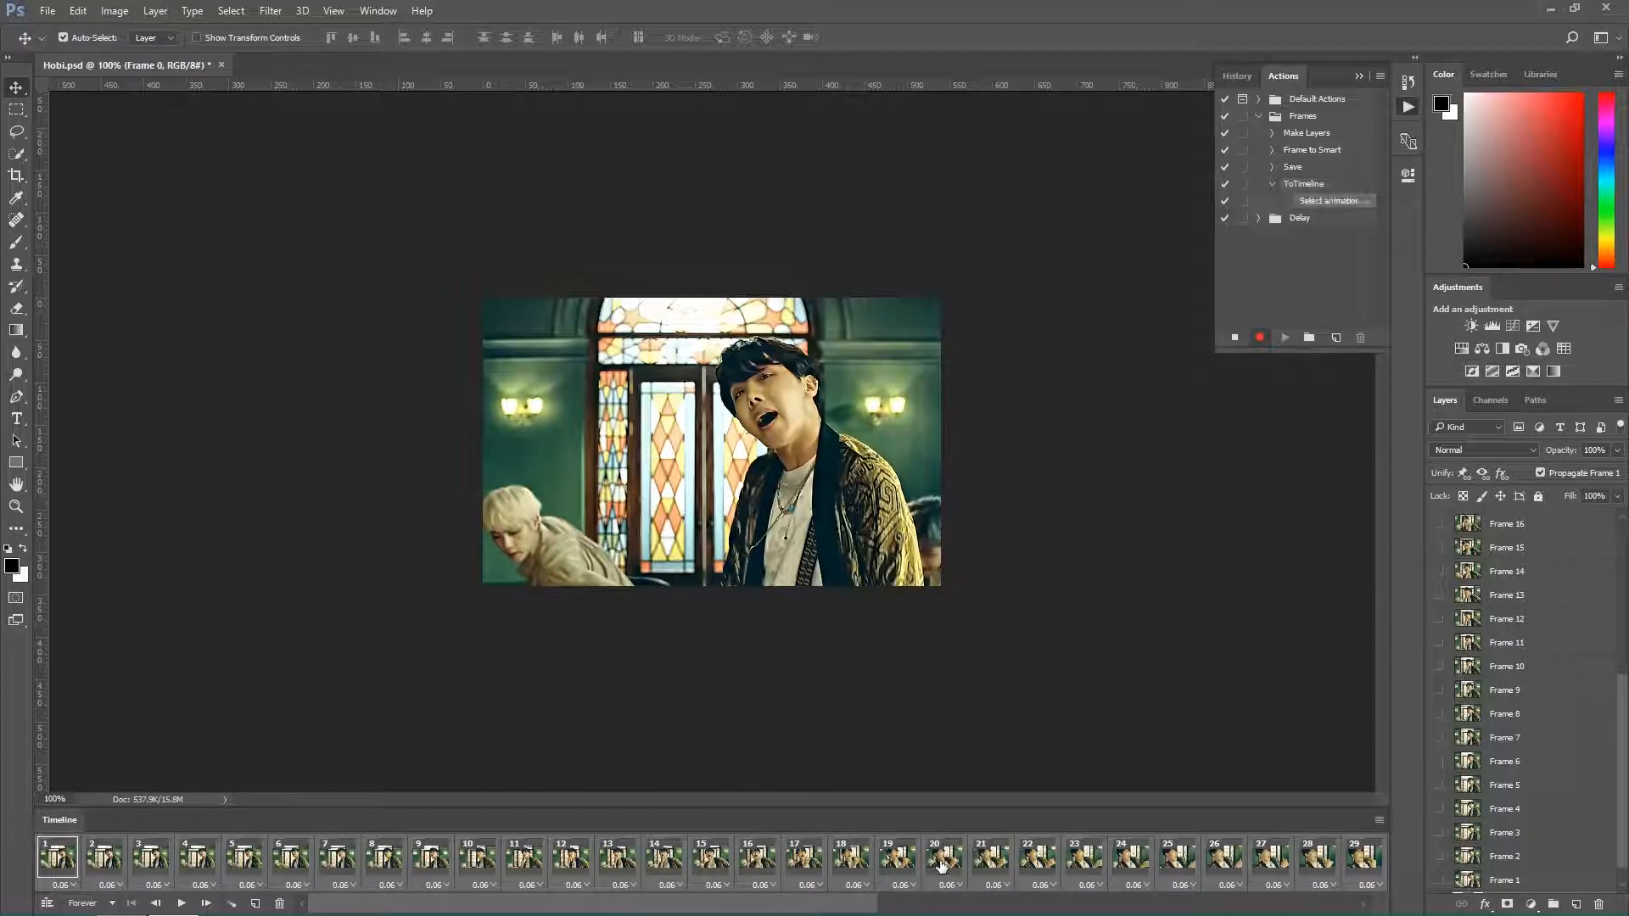
pyautogui.click(1385, 821)
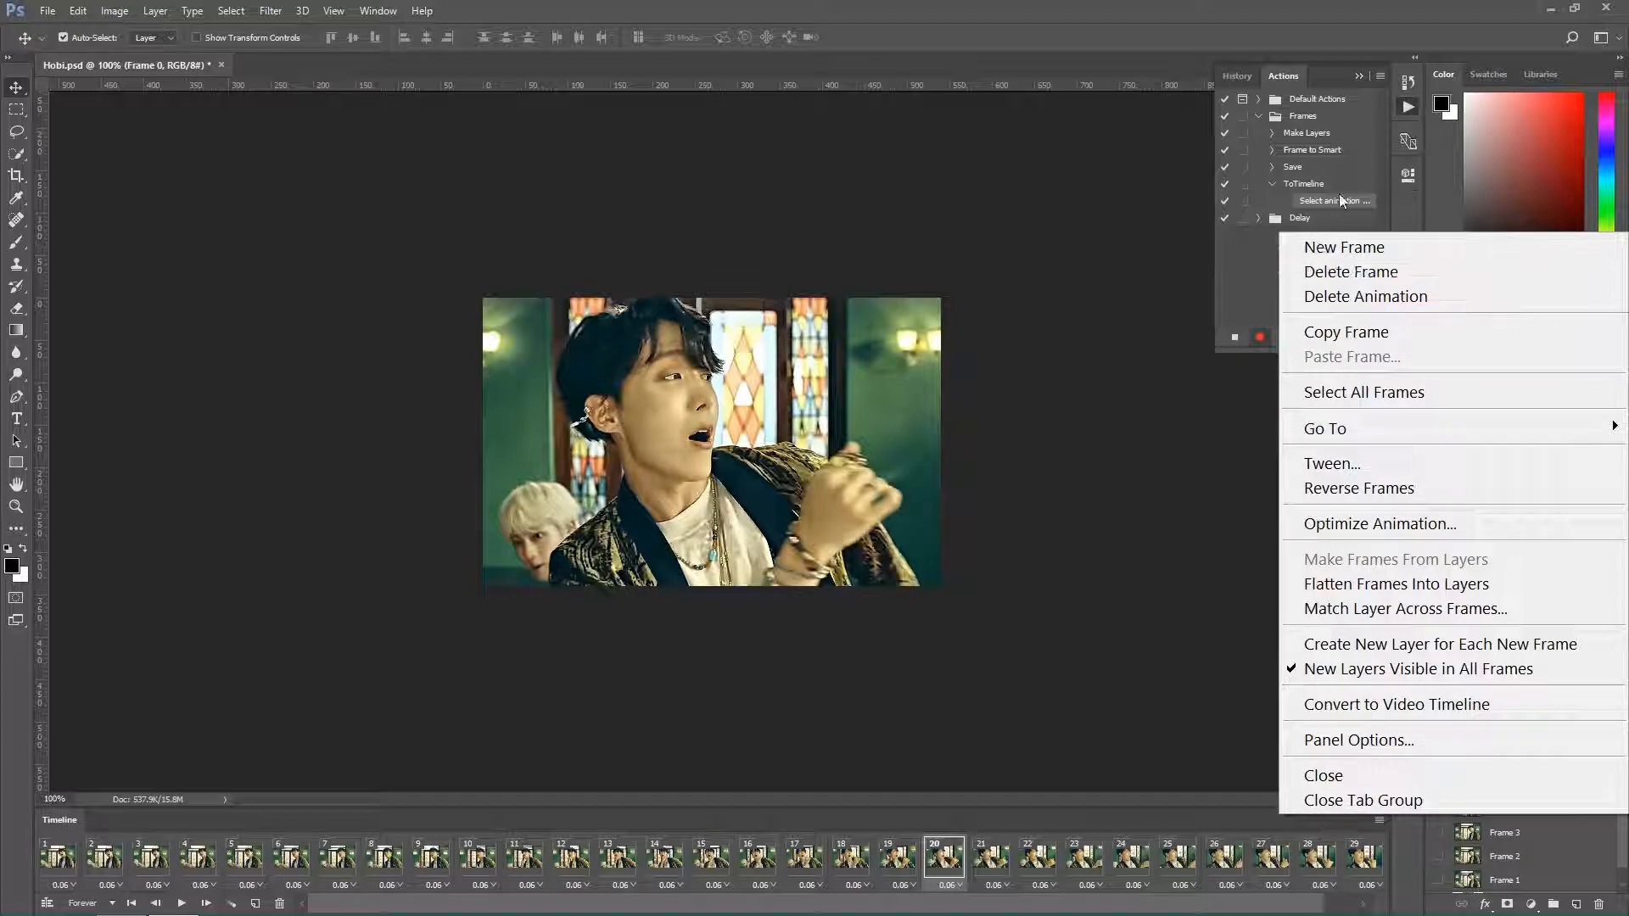
pyautogui.click(1362, 396)
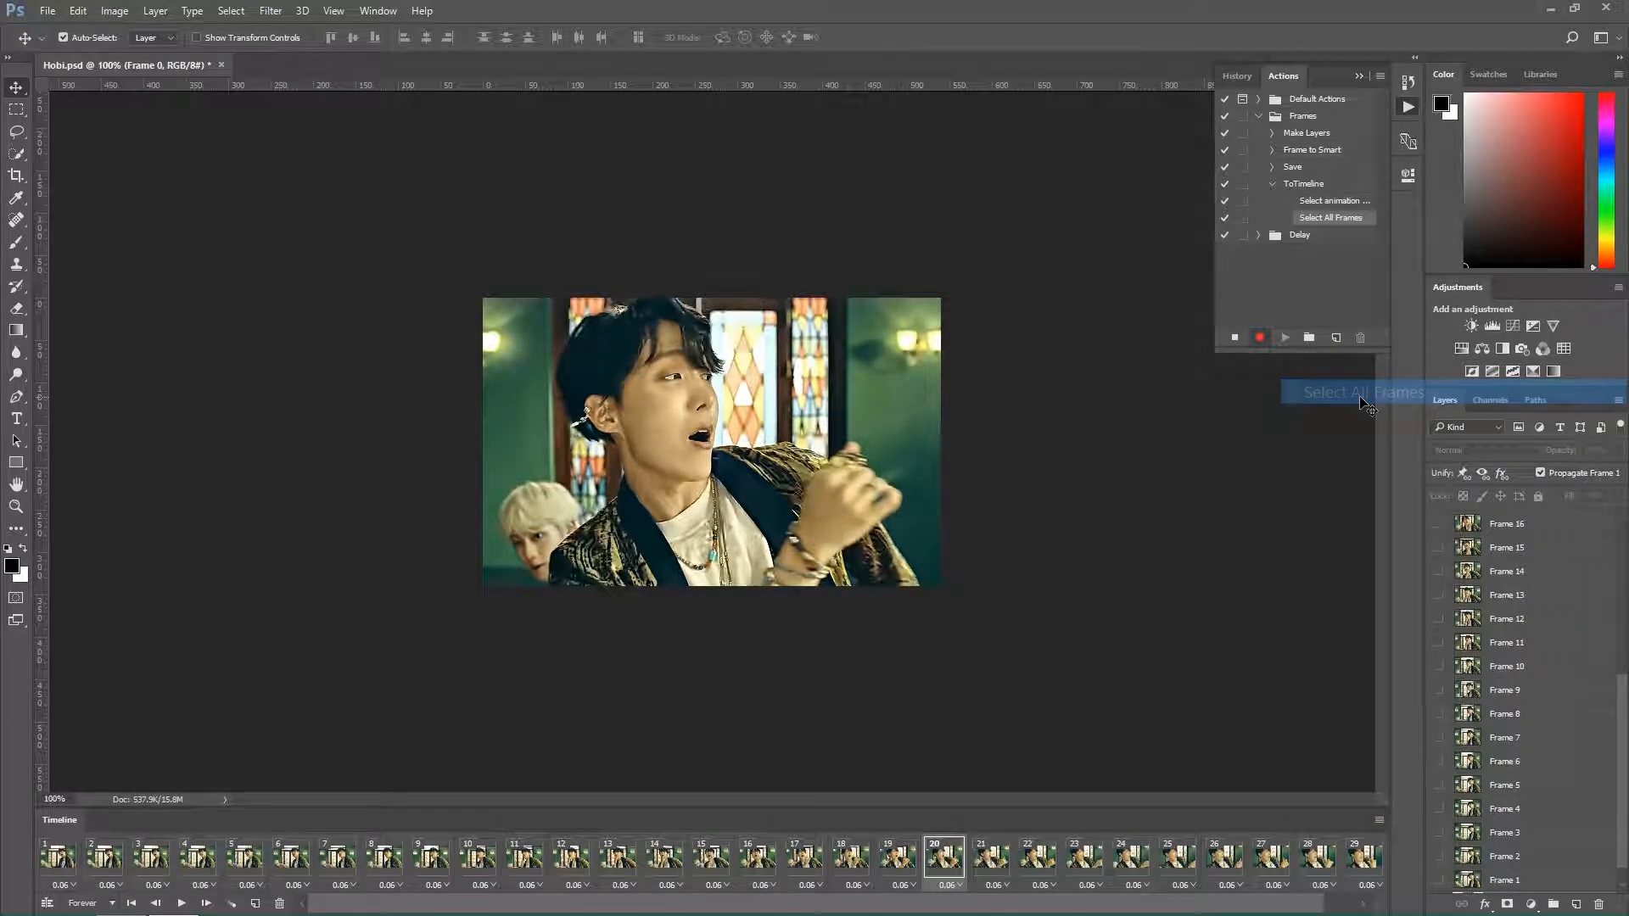
# - Stop recording and delete the single-frame selection command from the ToTimeline action
pyautogui.click(1348, 206)
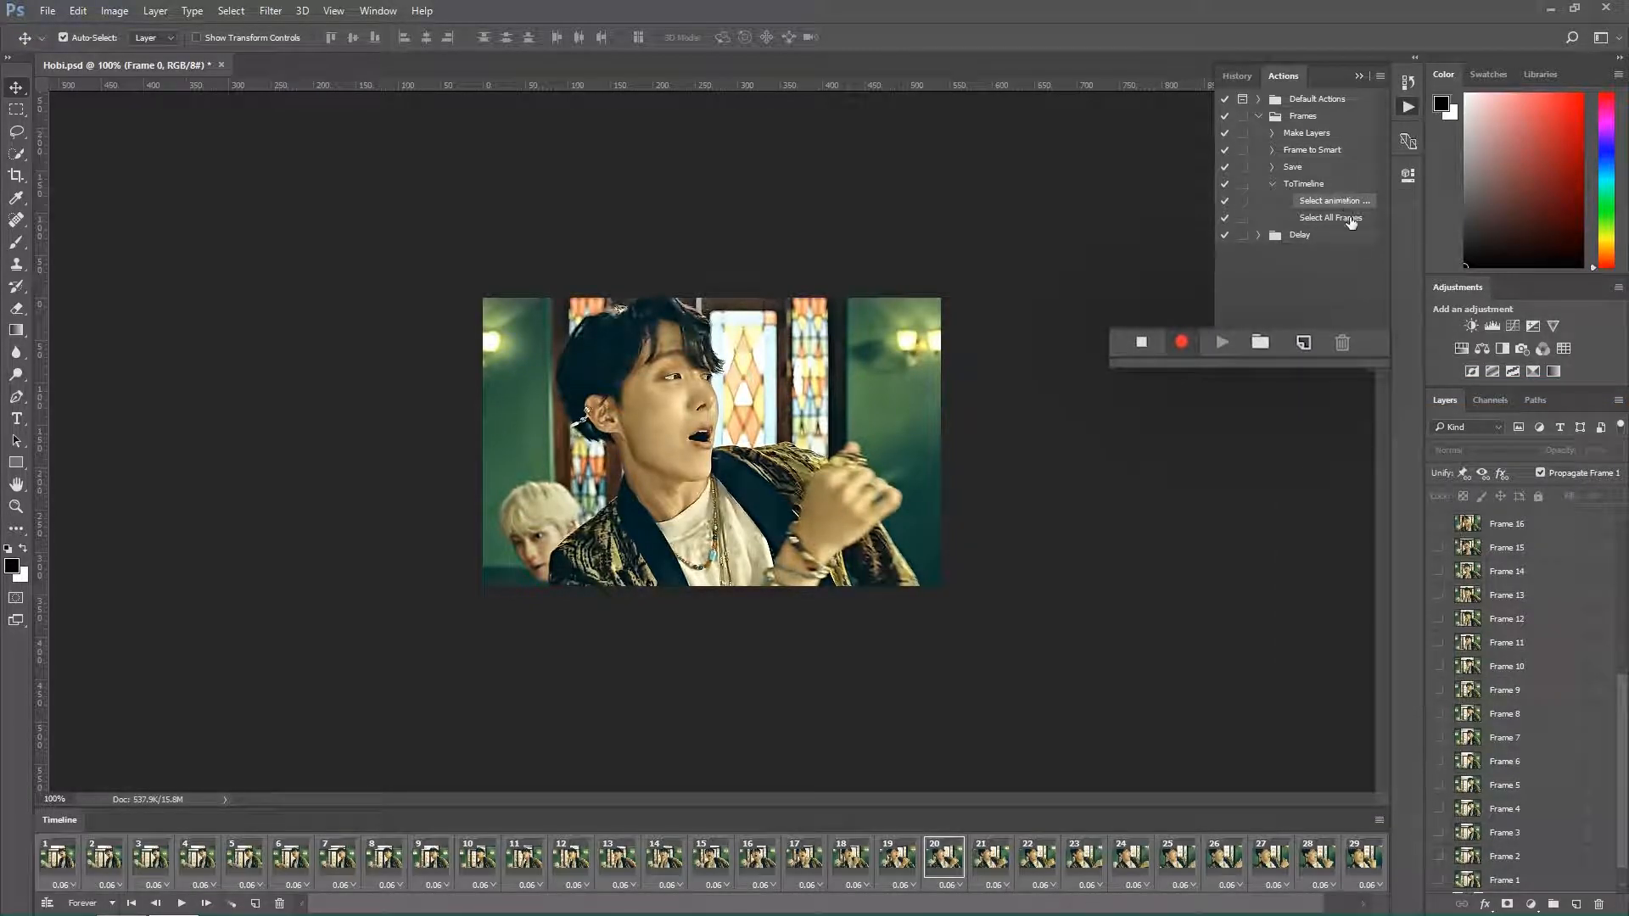
pyautogui.click(1142, 342)
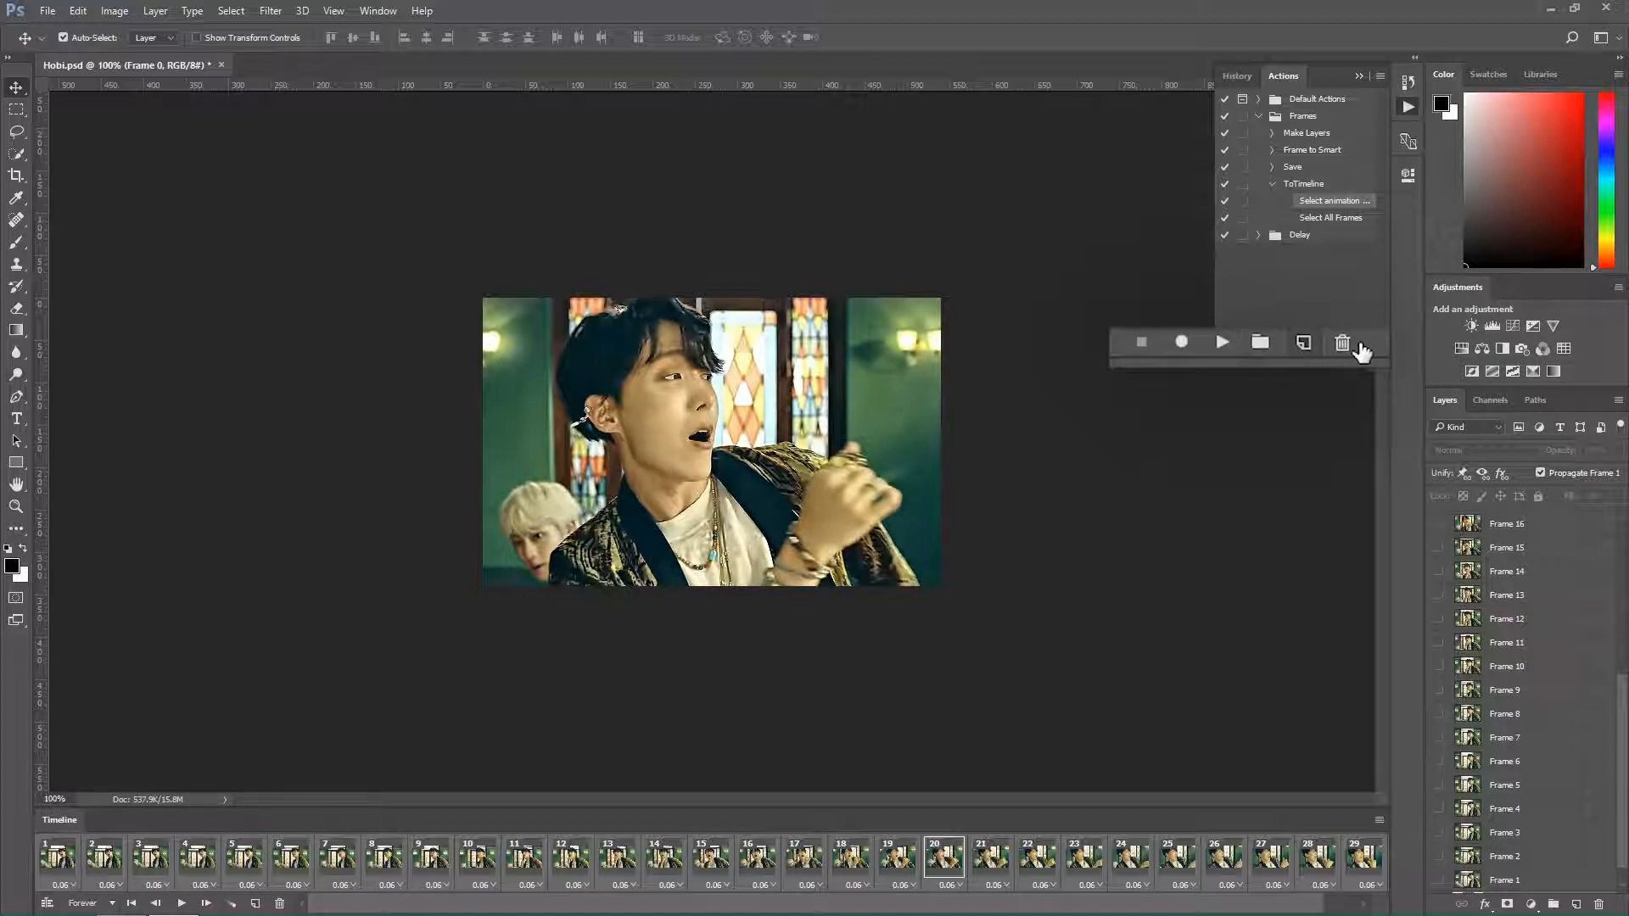
pyautogui.click(1343, 342)
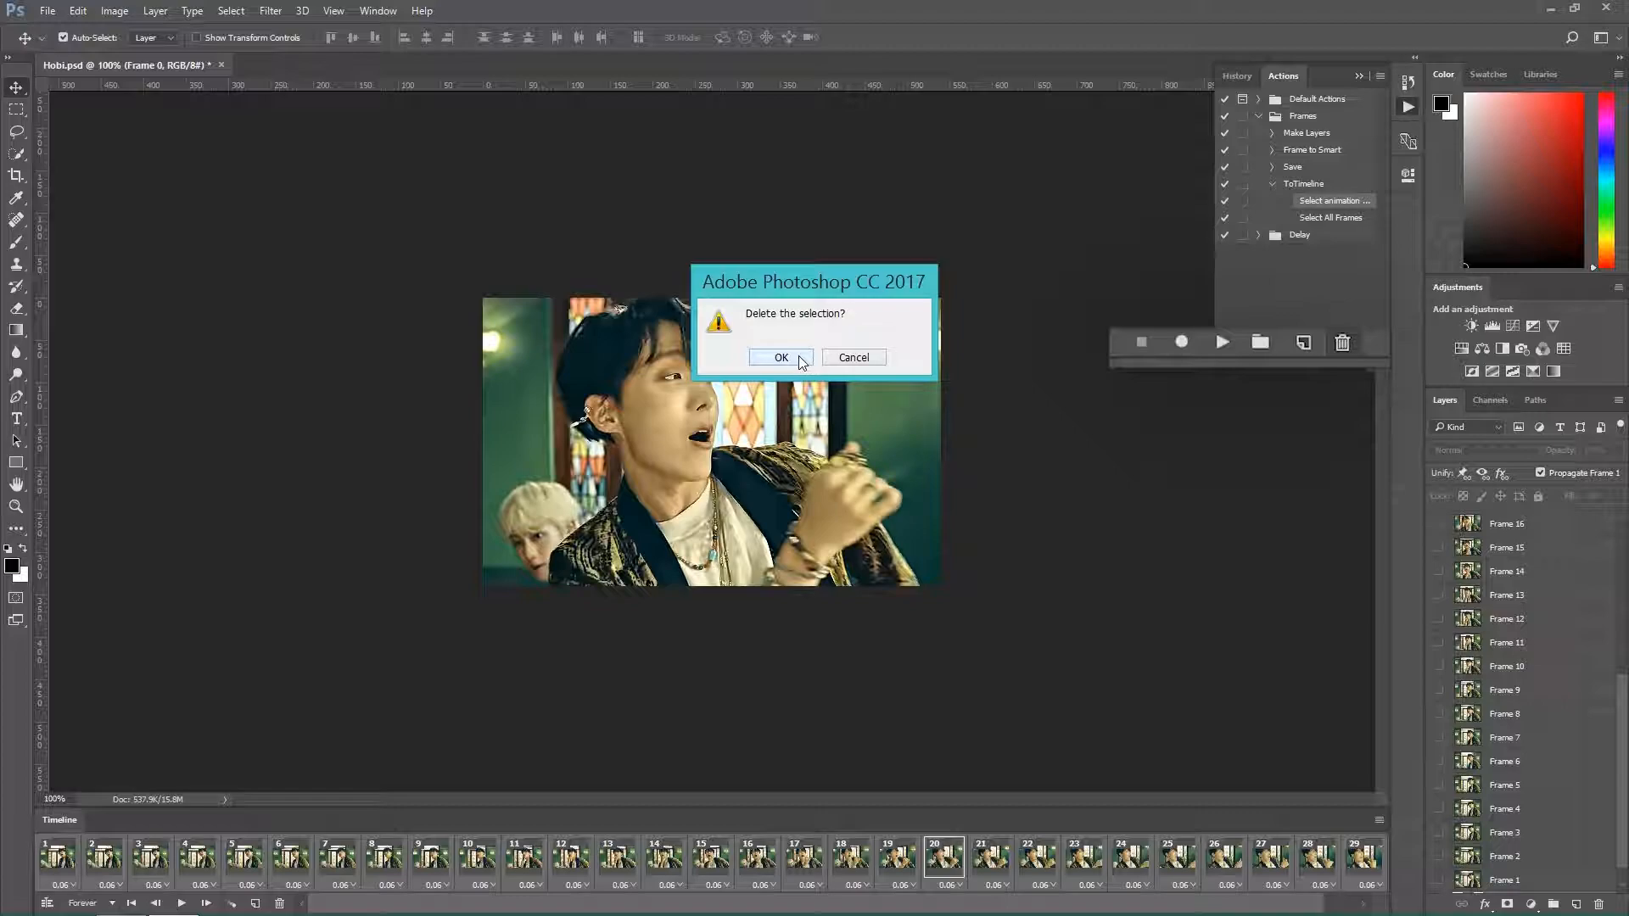
pyautogui.click(781, 357)
# - Resume recording and set all selected frames to No delay
pyautogui.click(1181, 342)
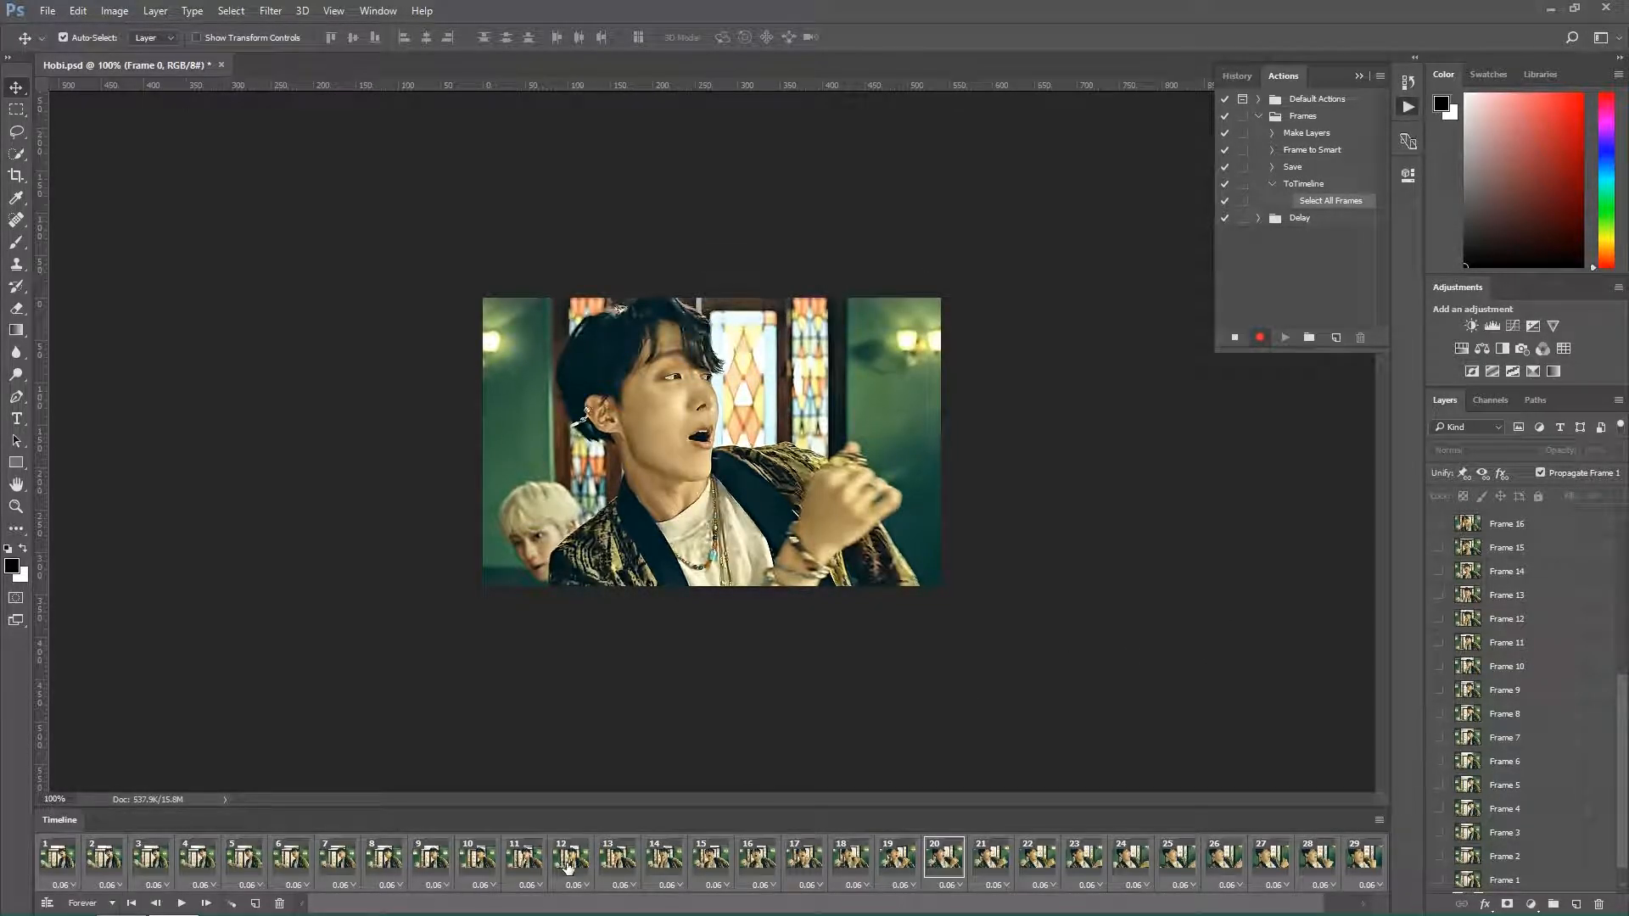
pyautogui.click(582, 886)
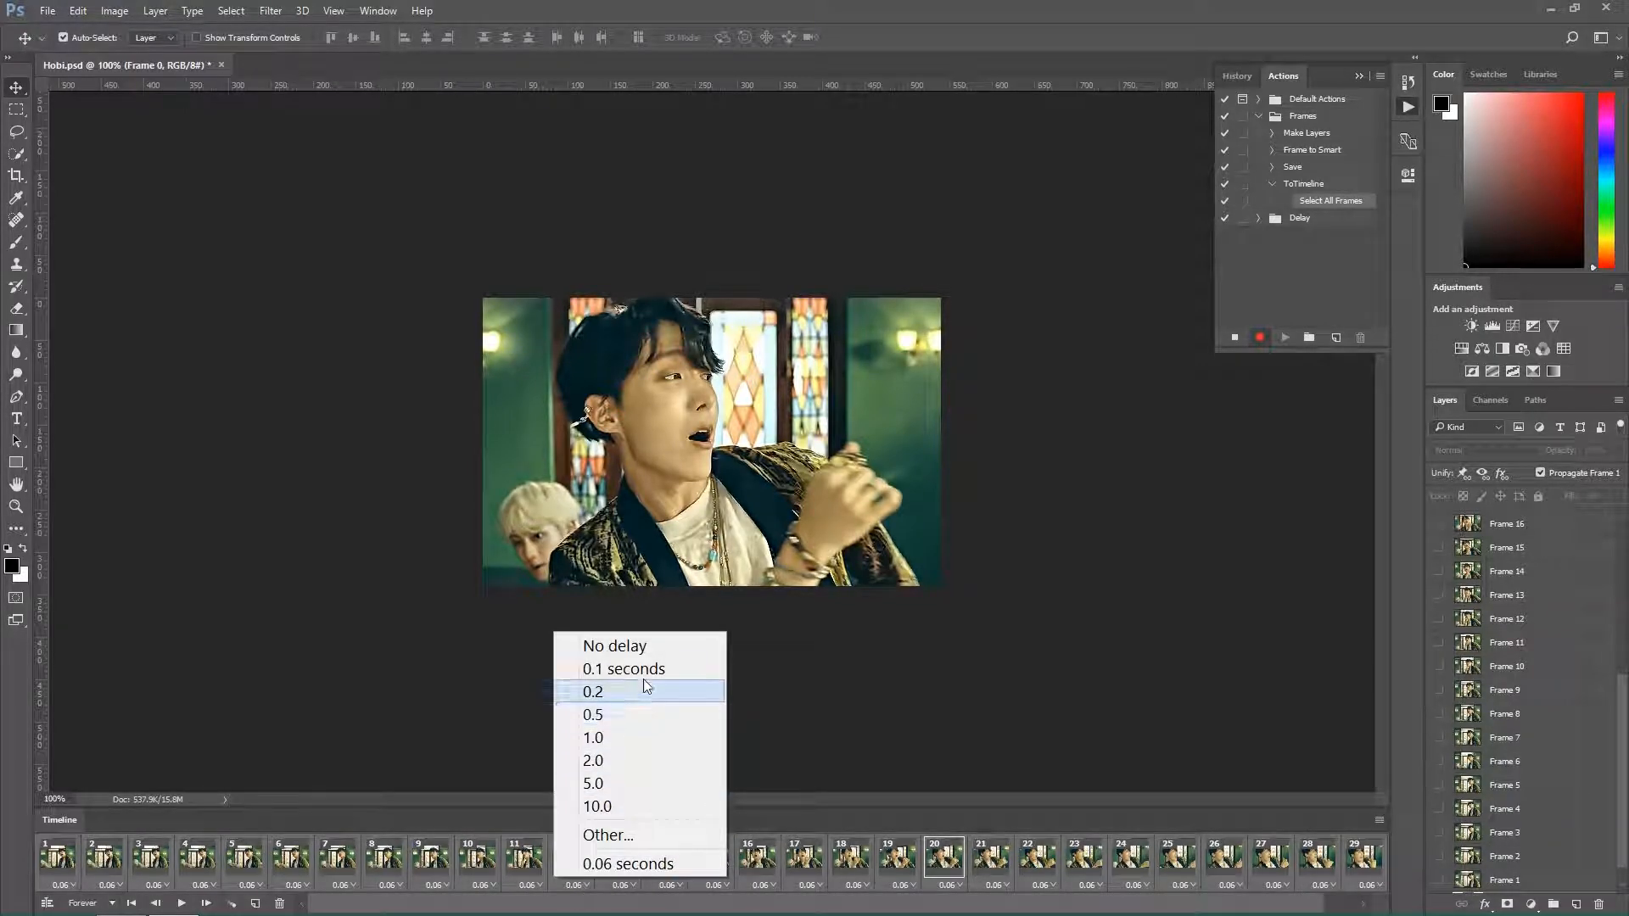
pyautogui.click(628, 647)
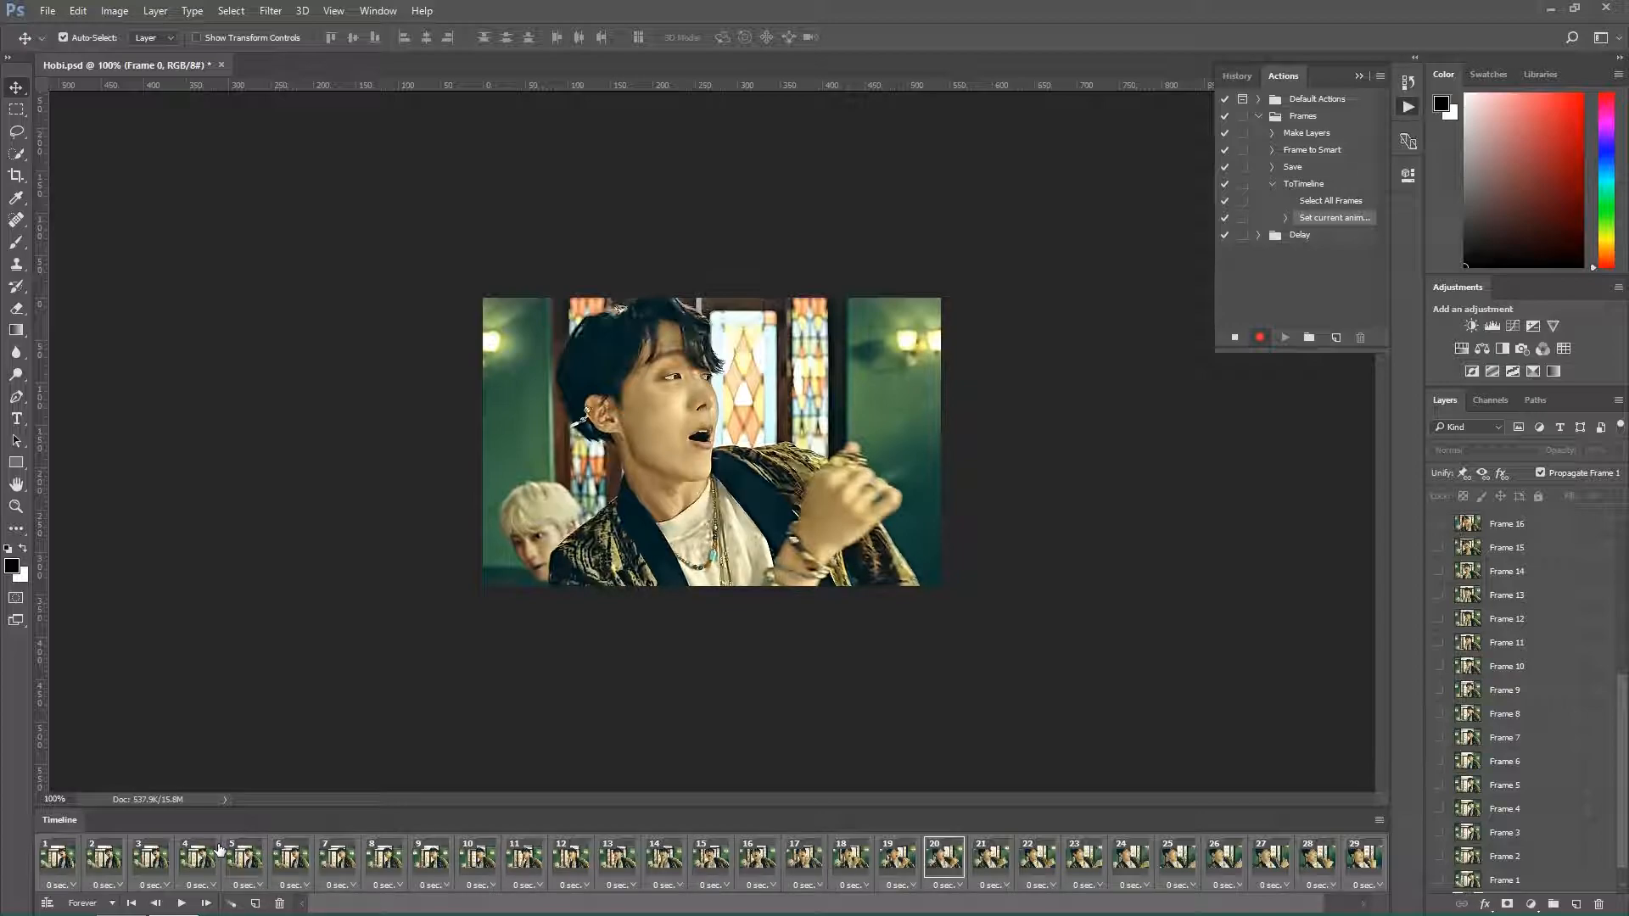
# - Convert the frames to a video timeline and all layers into one smart object, completing the ToTimeline recording
pyautogui.click(46, 904)
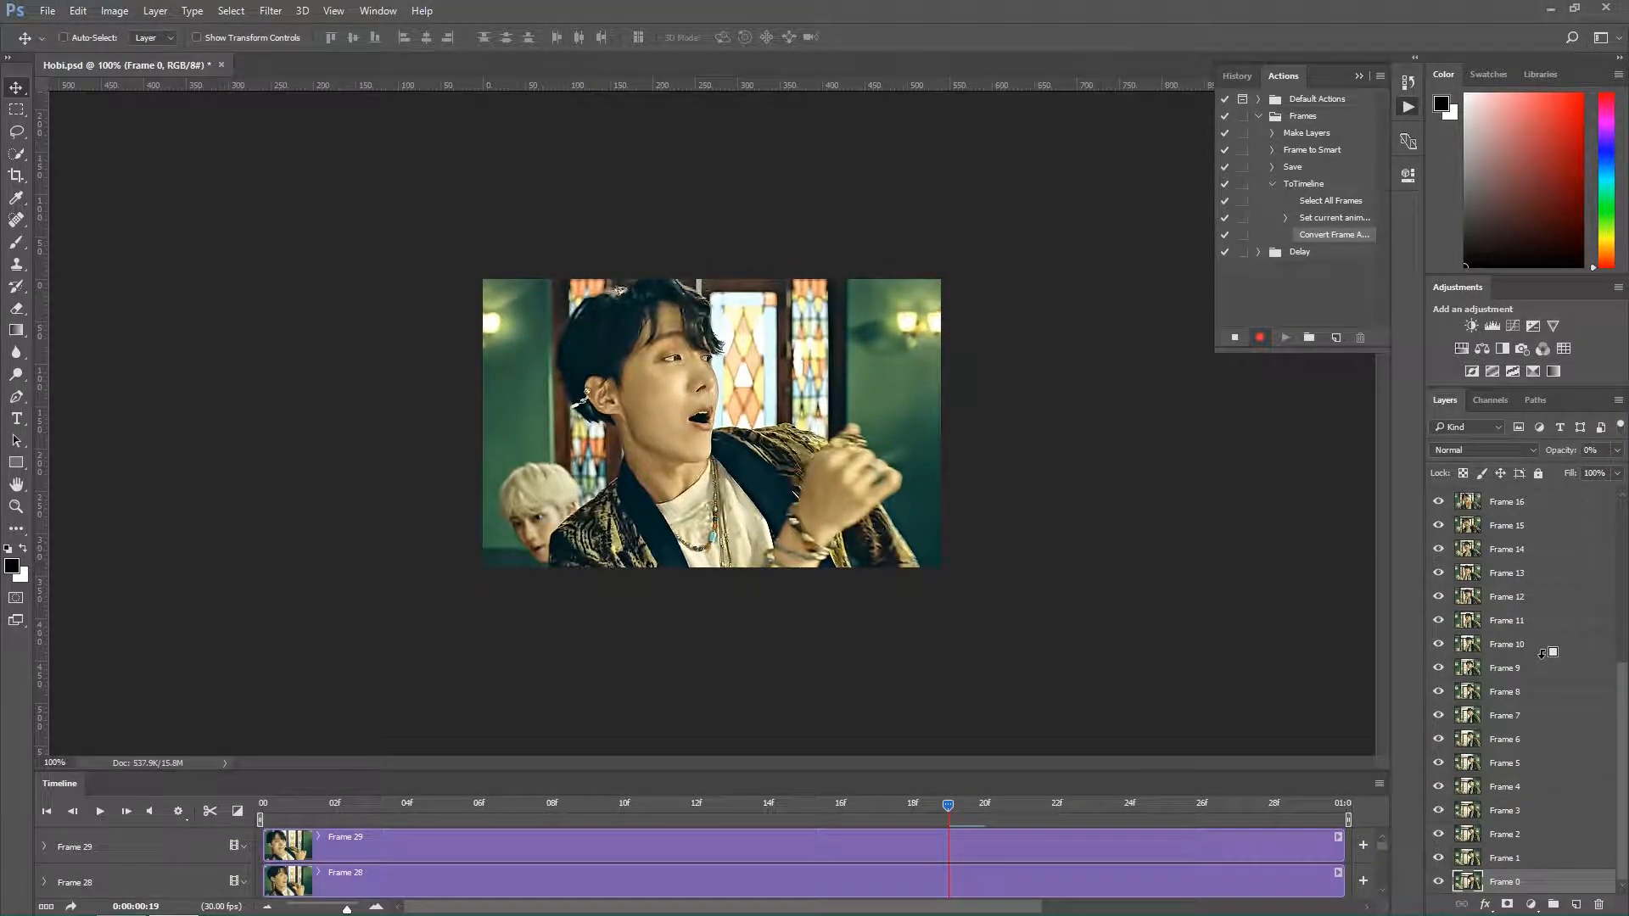
pyautogui.hotkey('ctrl', 'alt', 'a')
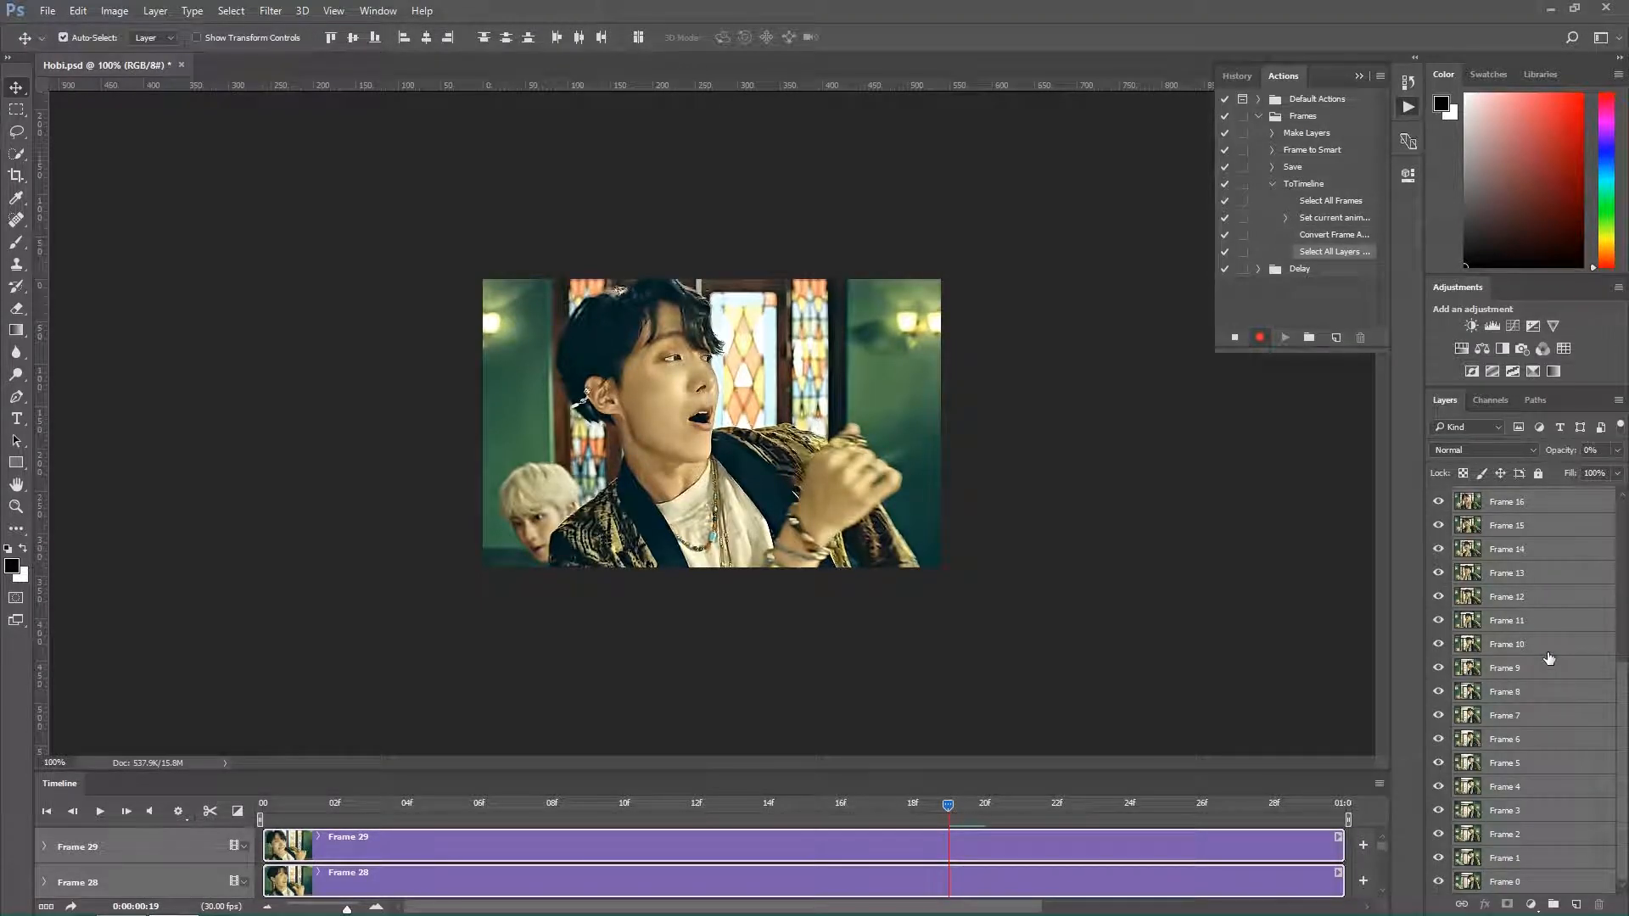
pyautogui.rightClick(1548, 658)
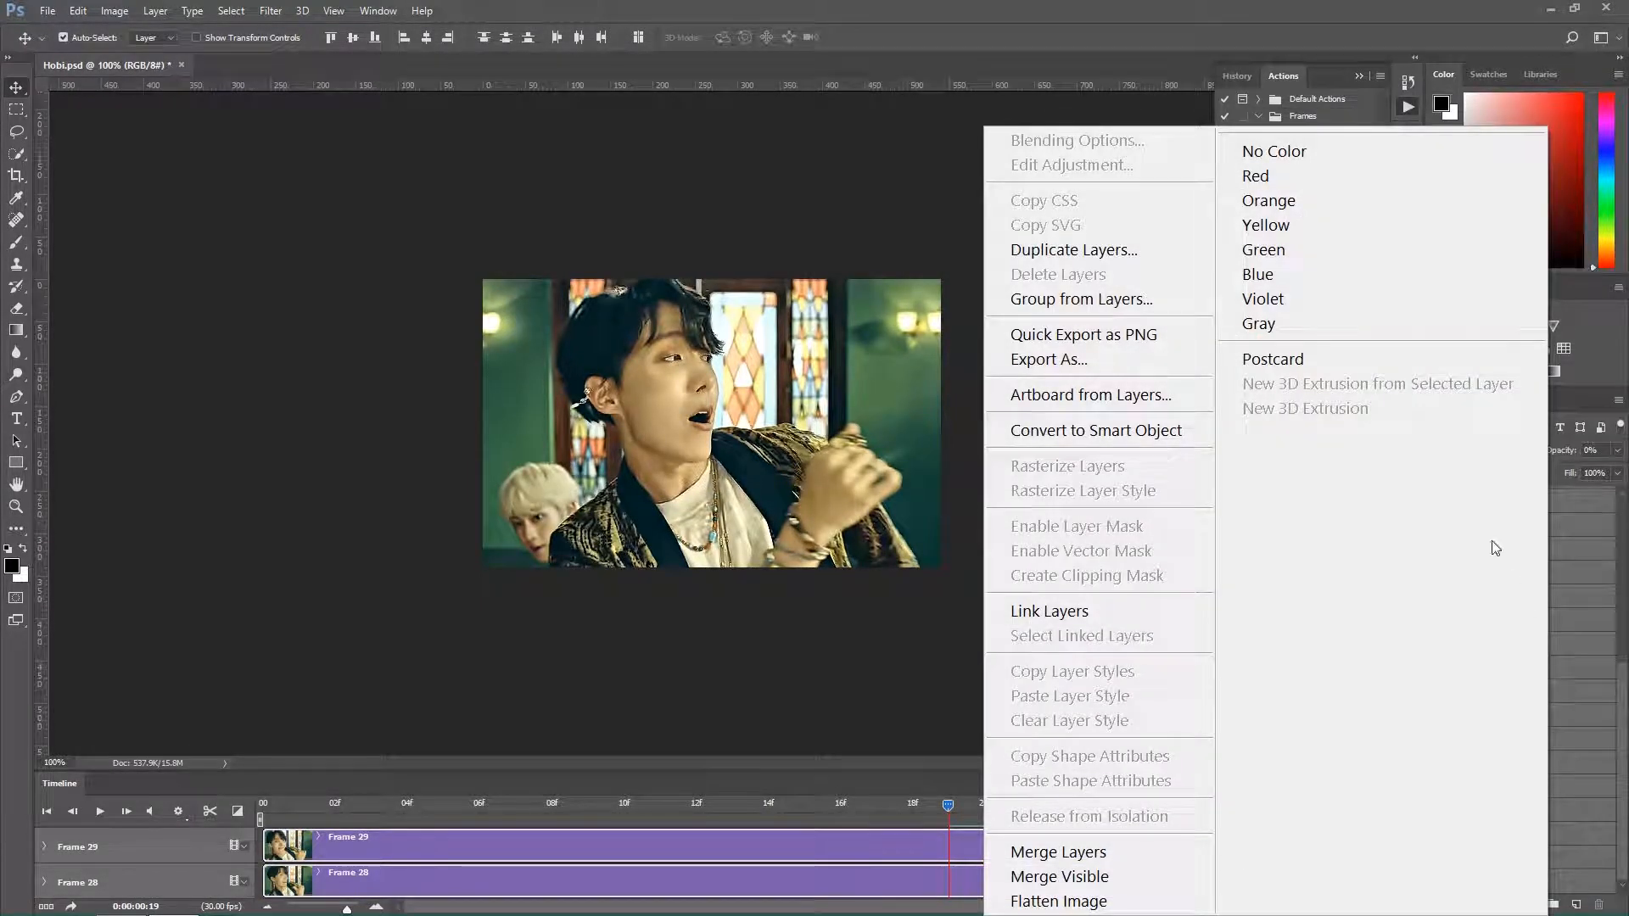
pyautogui.click(1120, 436)
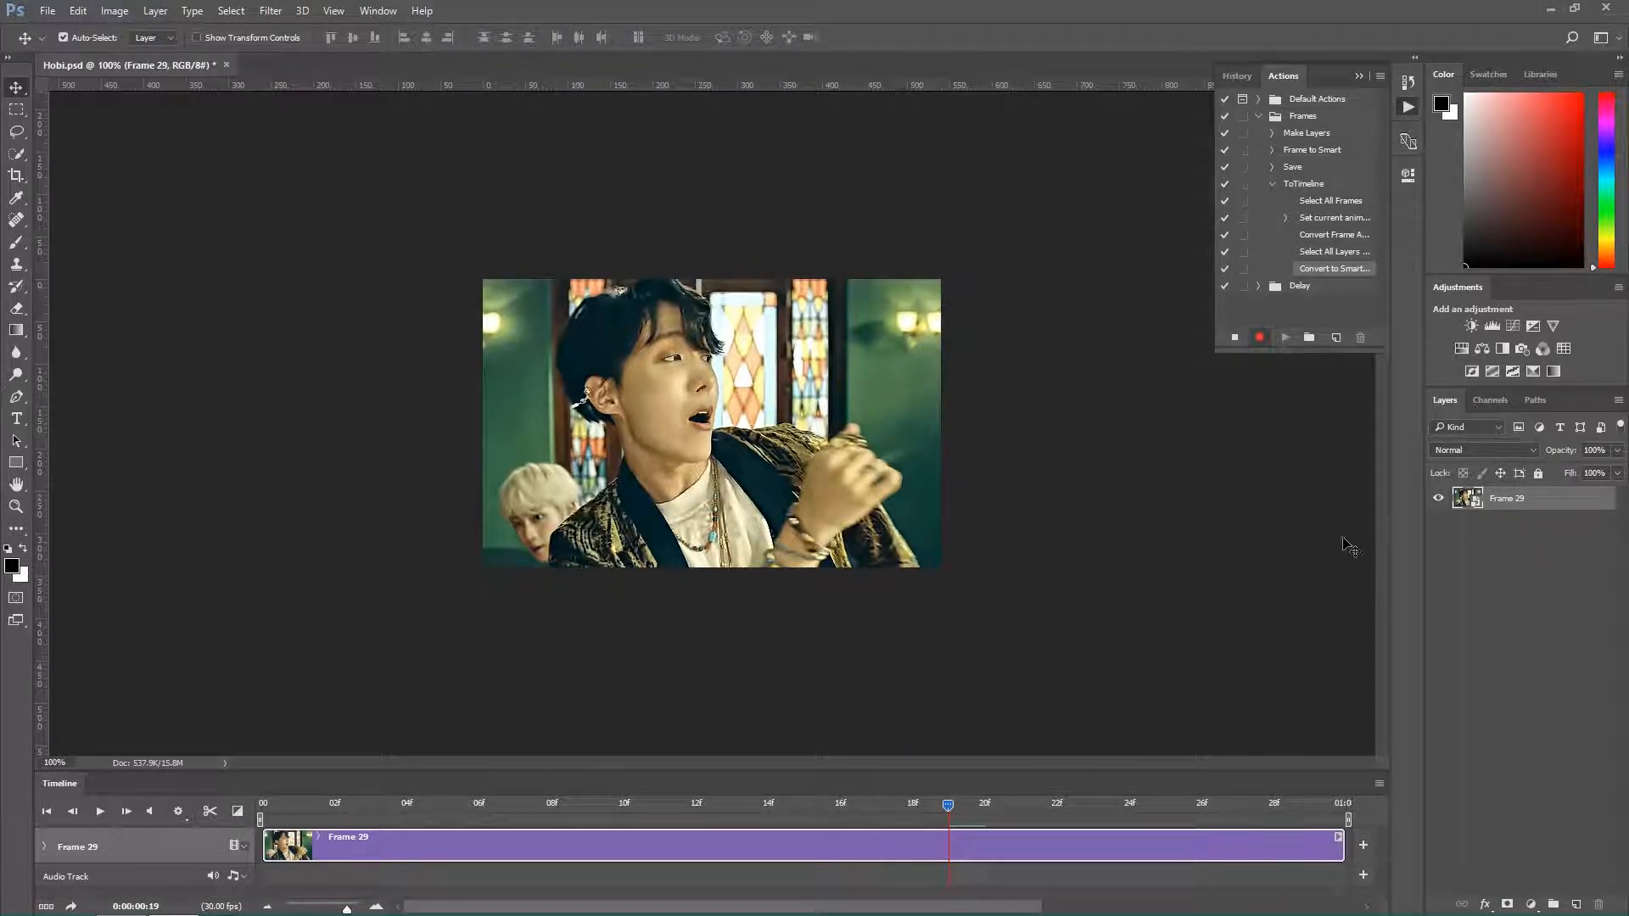
pyautogui.click(1131, 355)
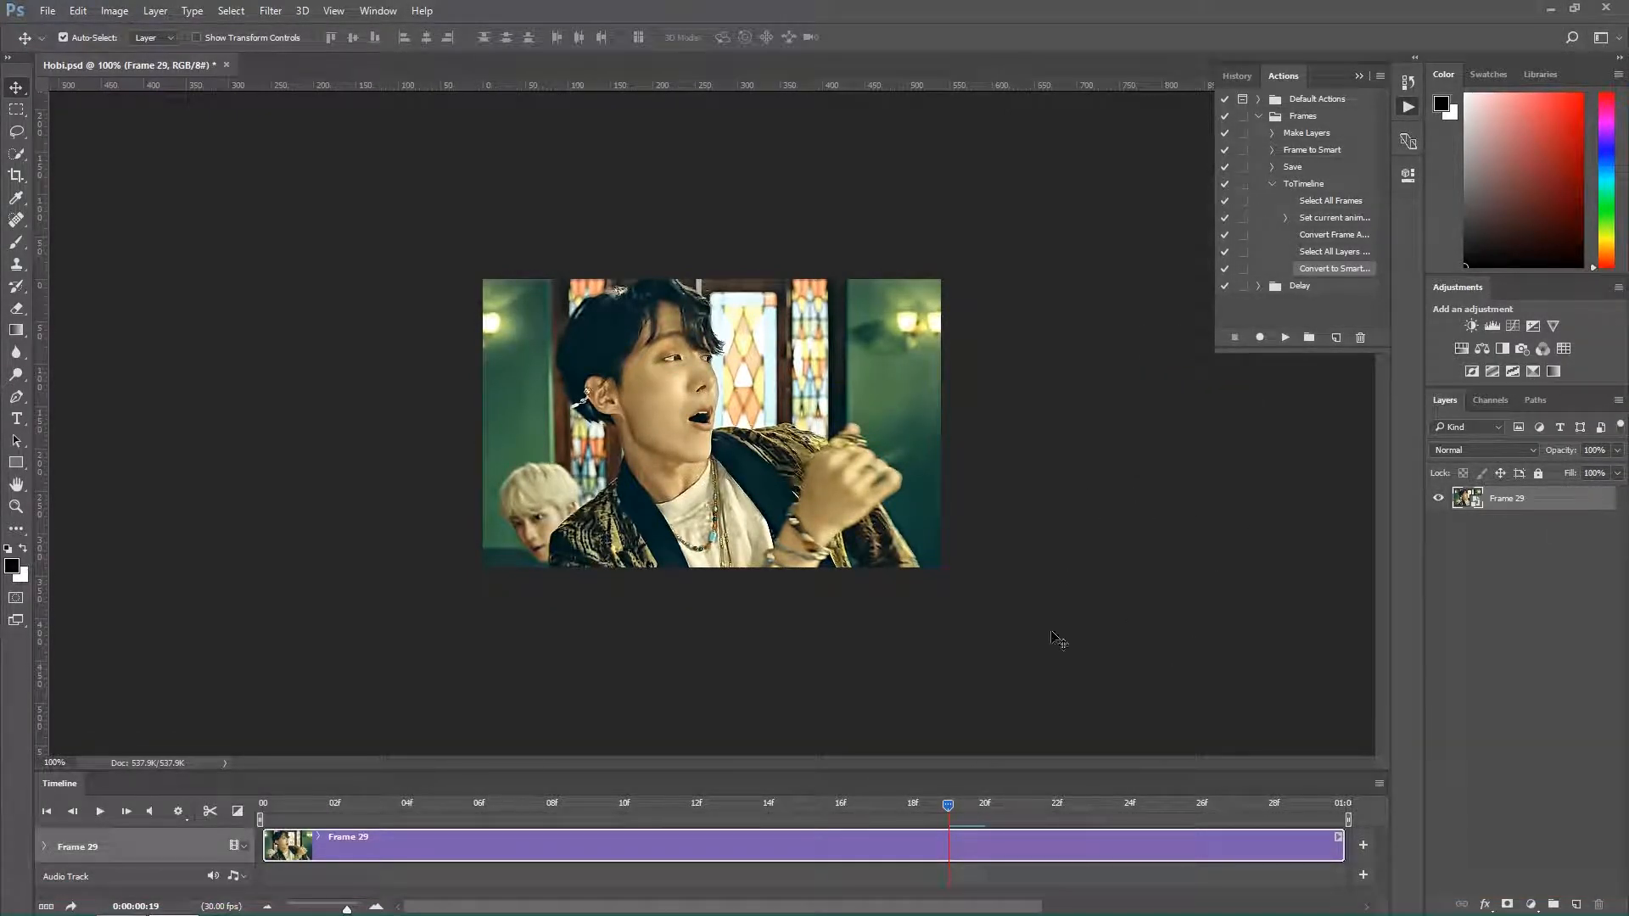
pyautogui.click(1273, 184)
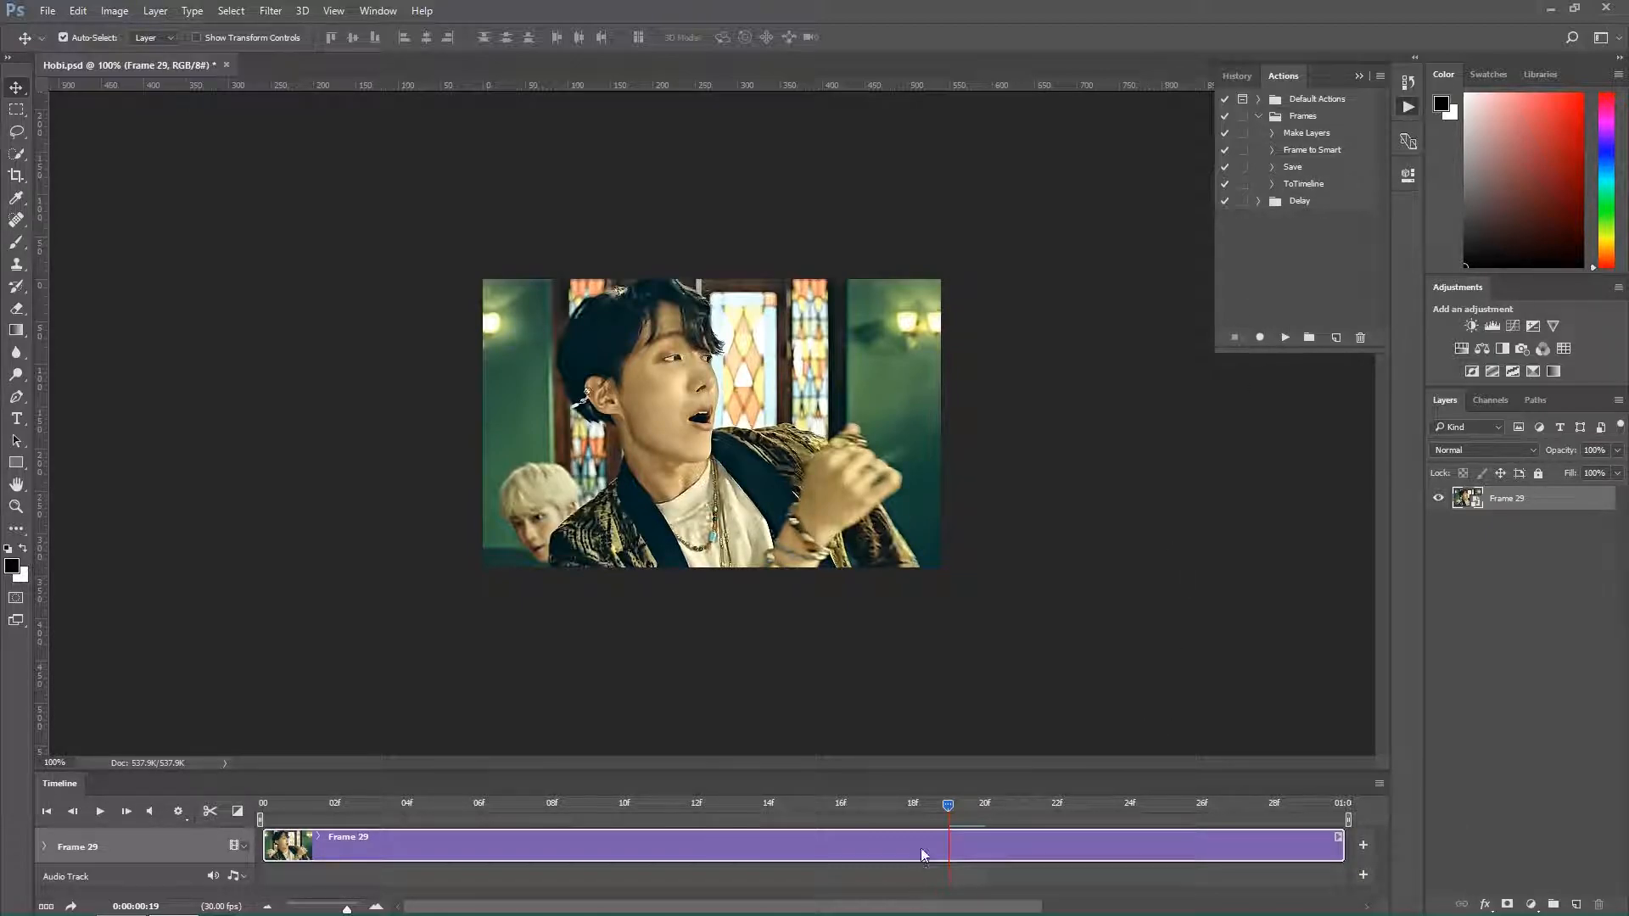
# - Move the playhead to 0:00:00:24 and open the Camera Raw Filter on the smart object with the preview at 100%
pyautogui.moveTo(895, 791); pyautogui.dragTo(1133, 796)
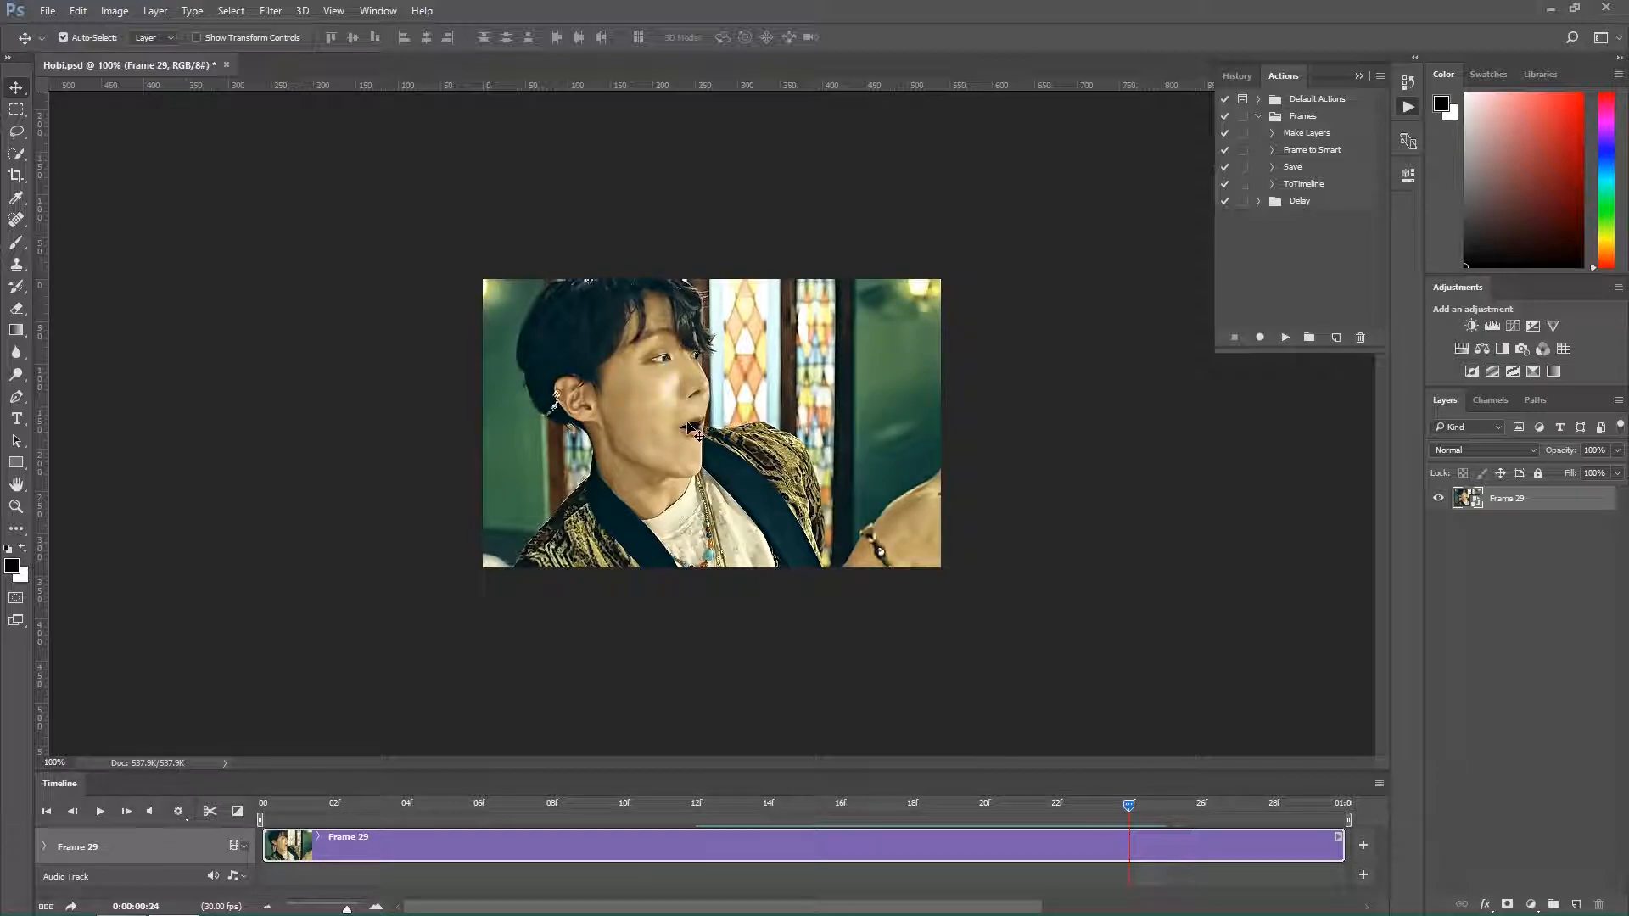
pyautogui.click(271, 10)
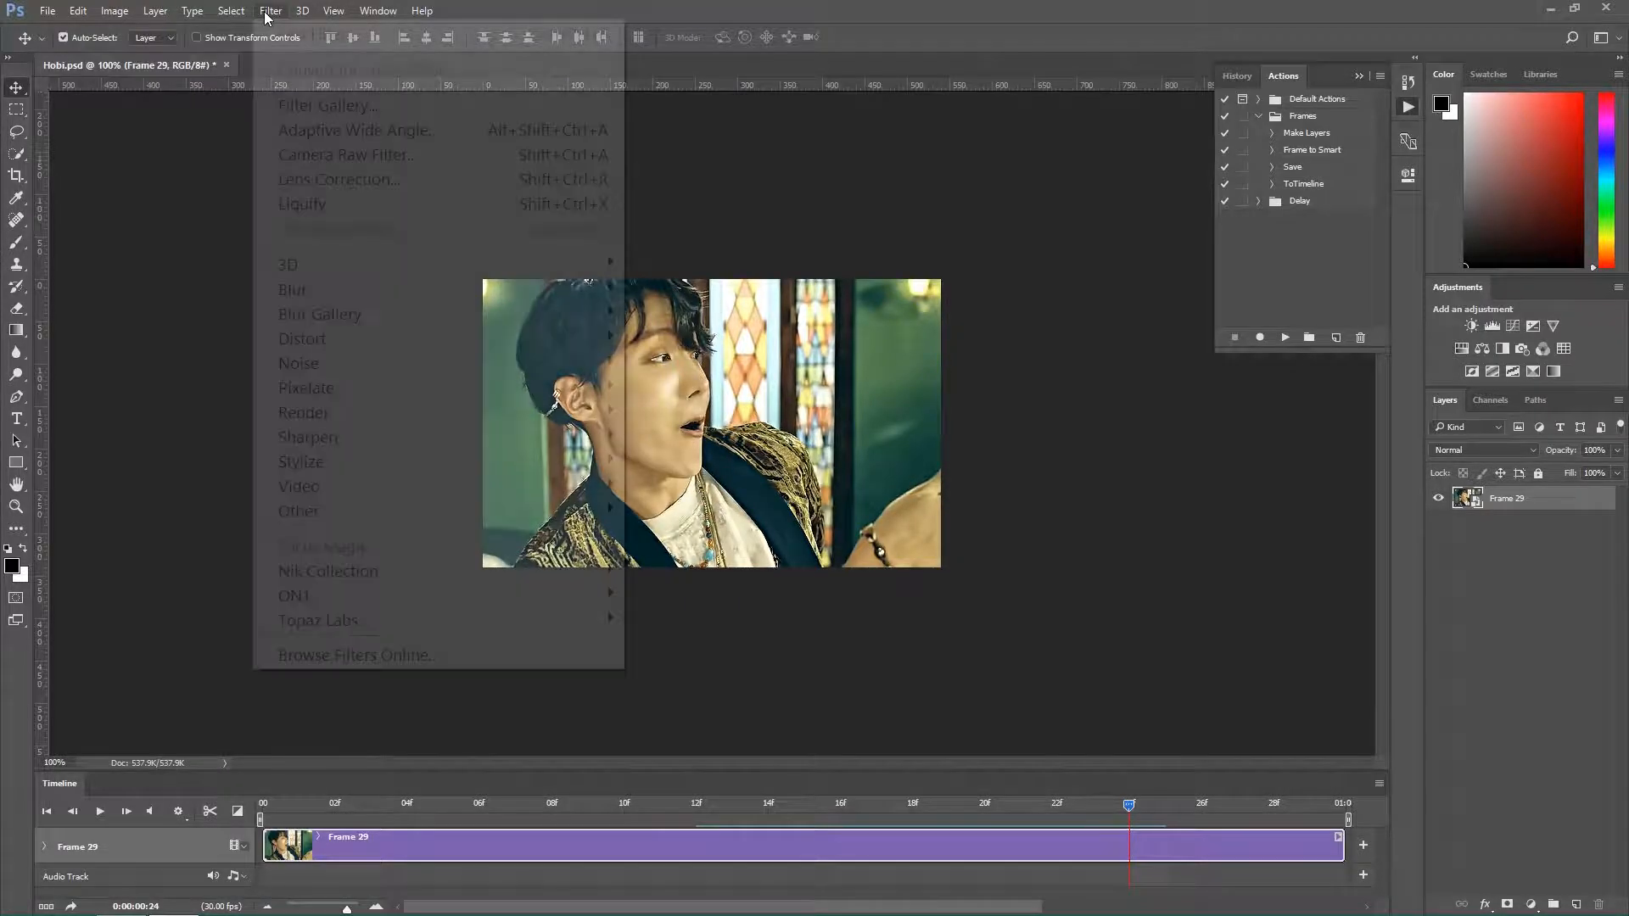
pyautogui.click(348, 157)
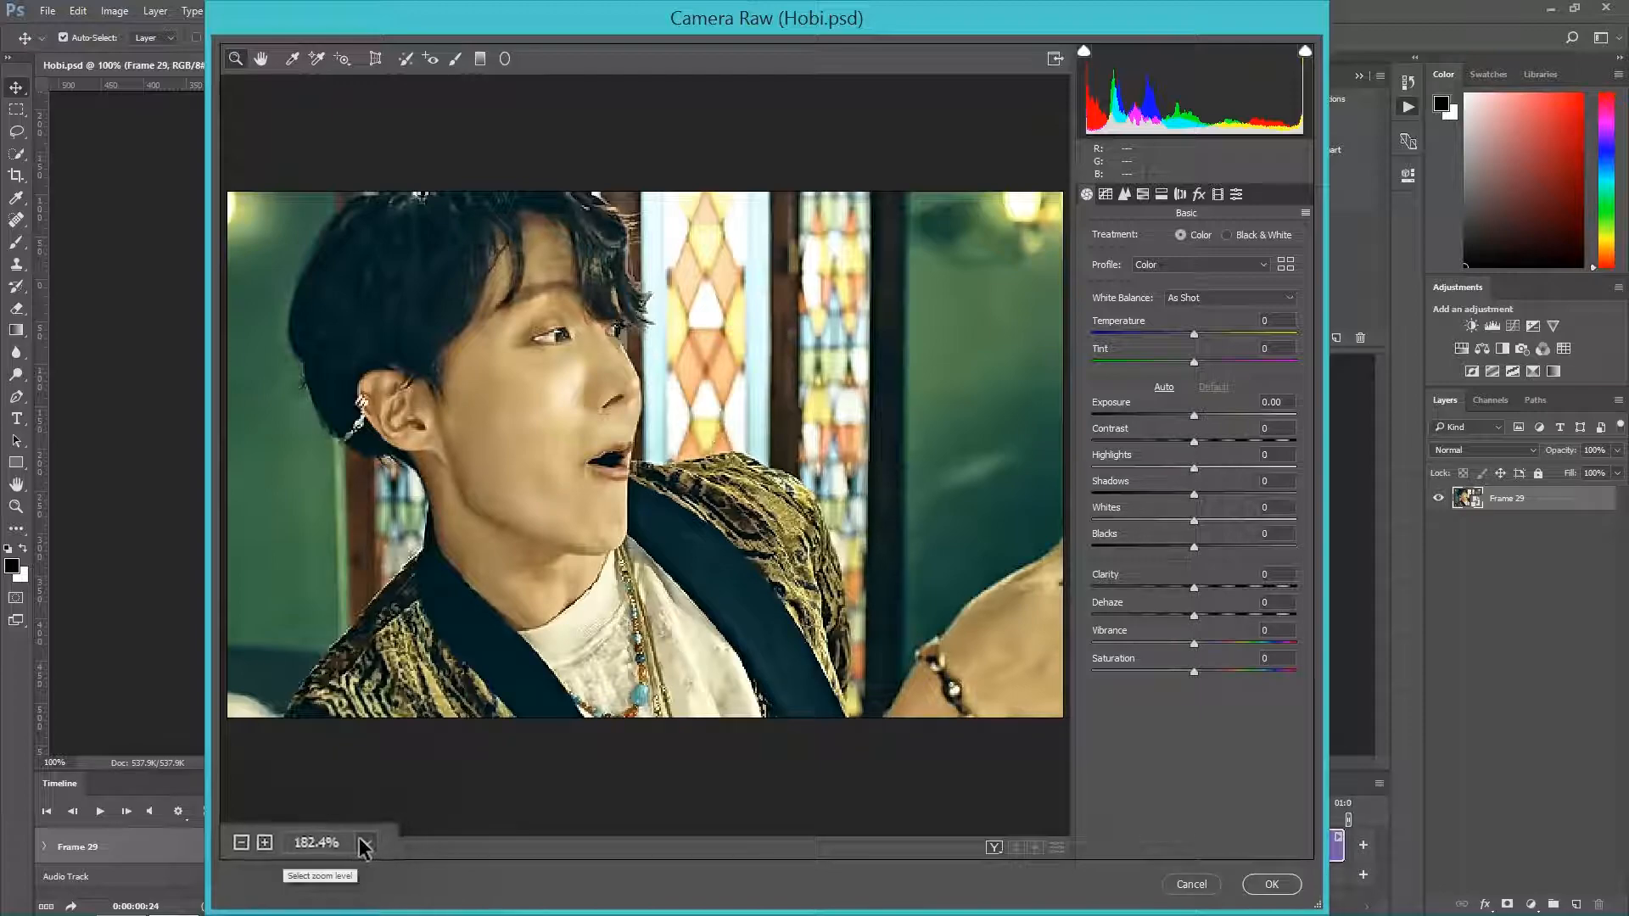
pyautogui.click(309, 849)
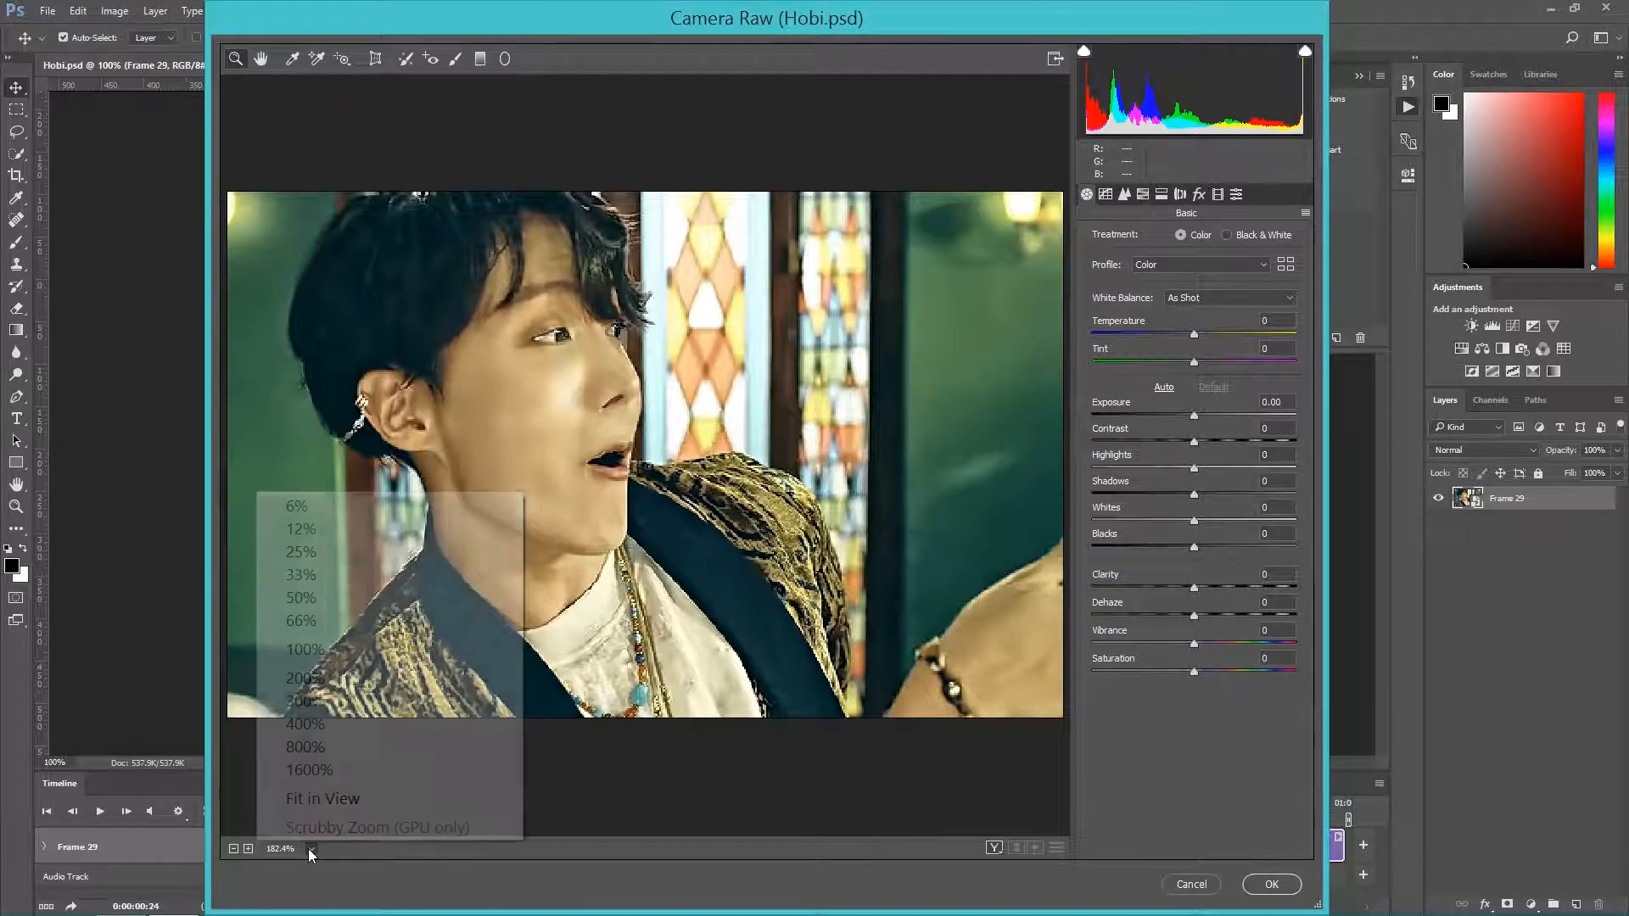
pyautogui.click(317, 650)
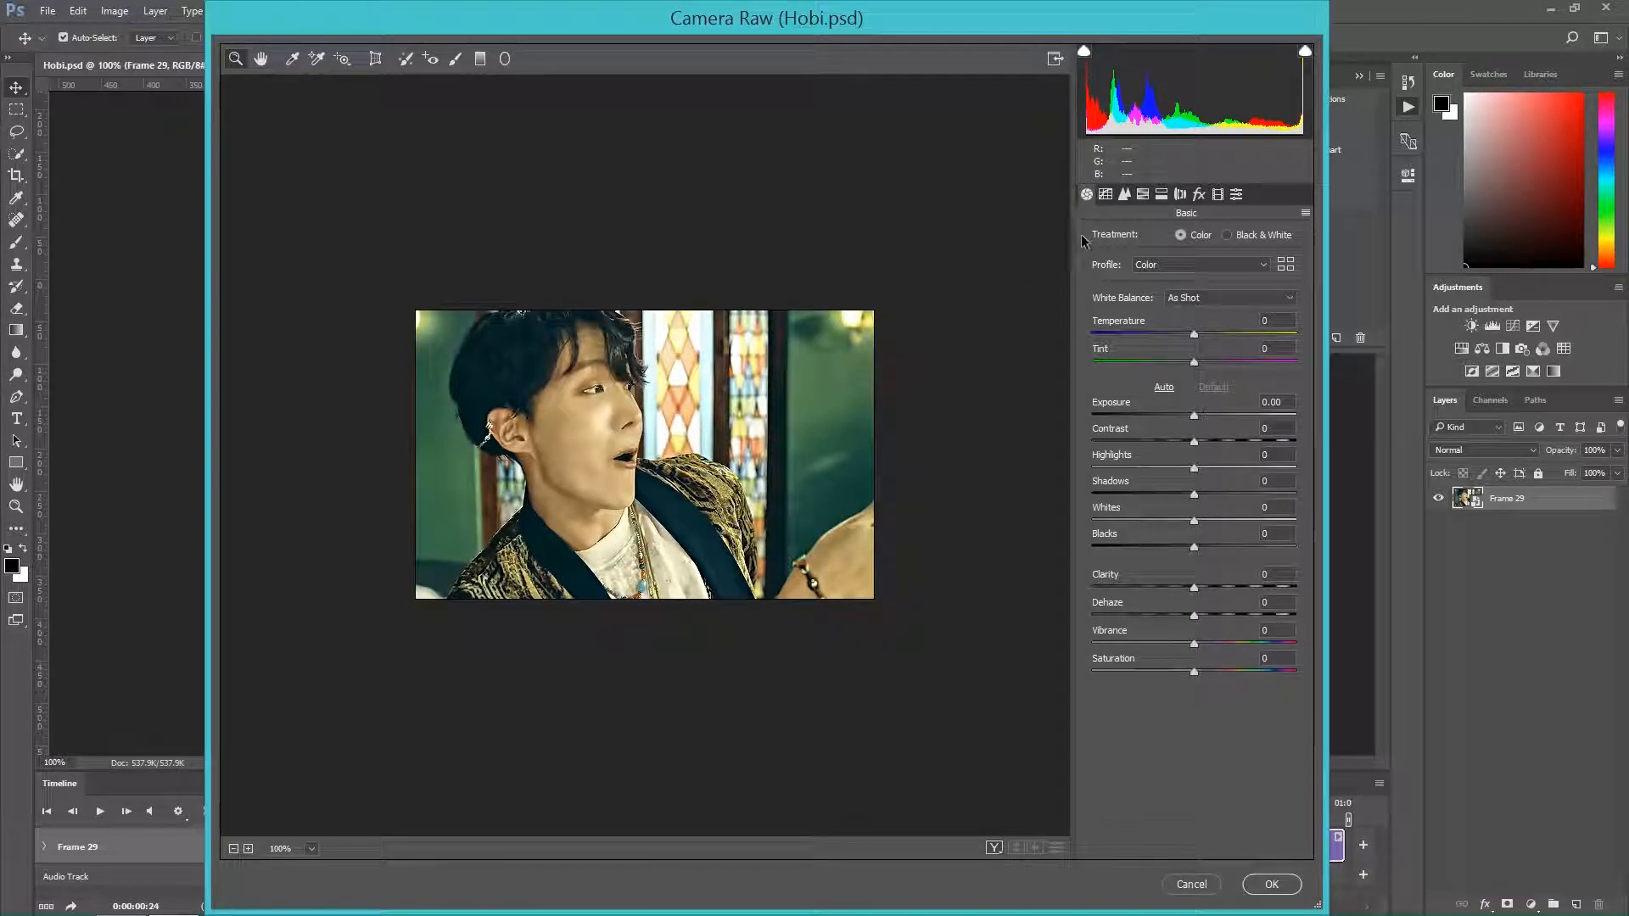
# - Examine the Camera Raw adjustment categories and the profile browser
pyautogui.click(1105, 195)
pyautogui.click(1162, 194)
pyautogui.click(1217, 194)
pyautogui.click(1238, 194)
pyautogui.click(1106, 194)
pyautogui.click(1143, 194)
pyautogui.click(1087, 195)
pyautogui.click(1285, 266)
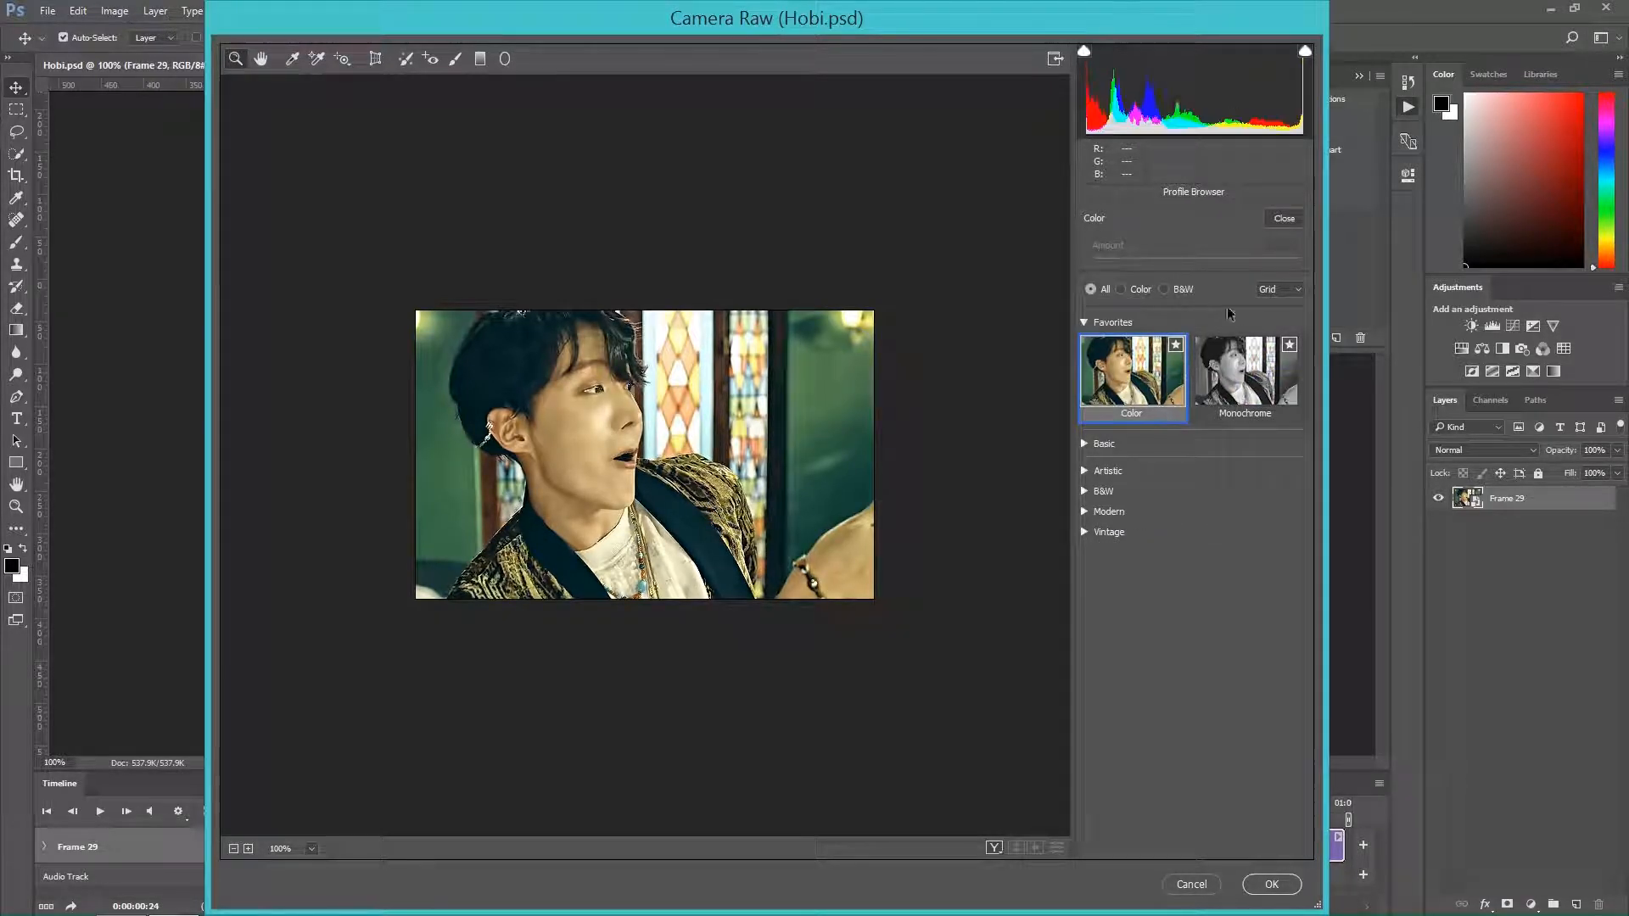
pyautogui.click(1285, 218)
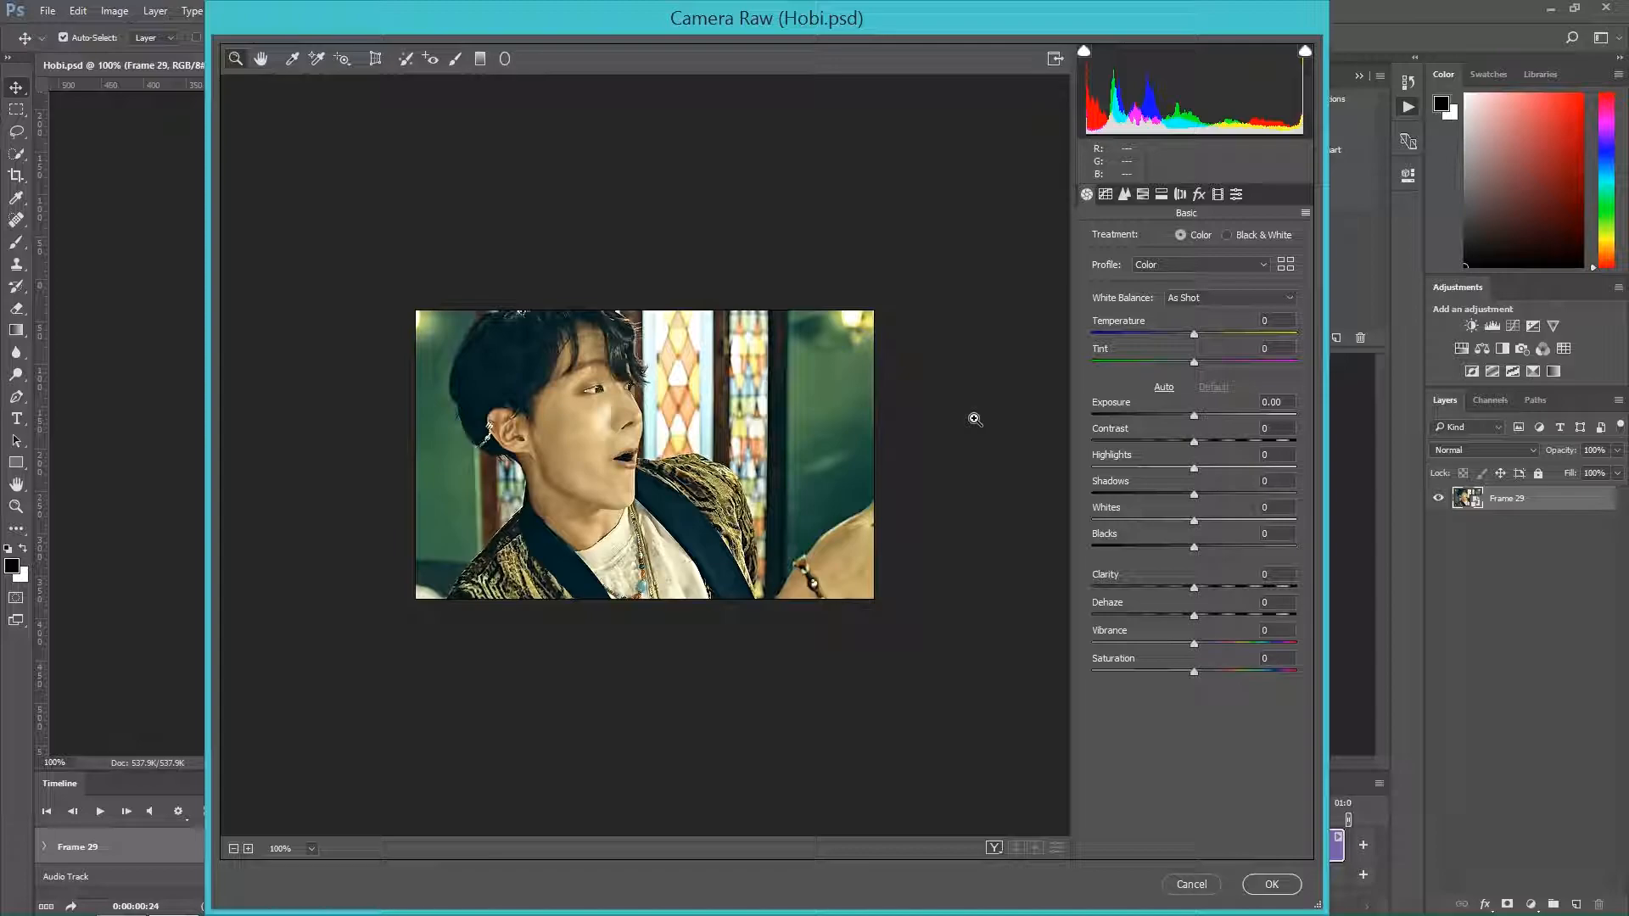
# - Set the white balance Temperature to -100
pyautogui.click(1195, 338)
pyautogui.moveTo(1194, 337); pyautogui.dragTo(1055, 346)
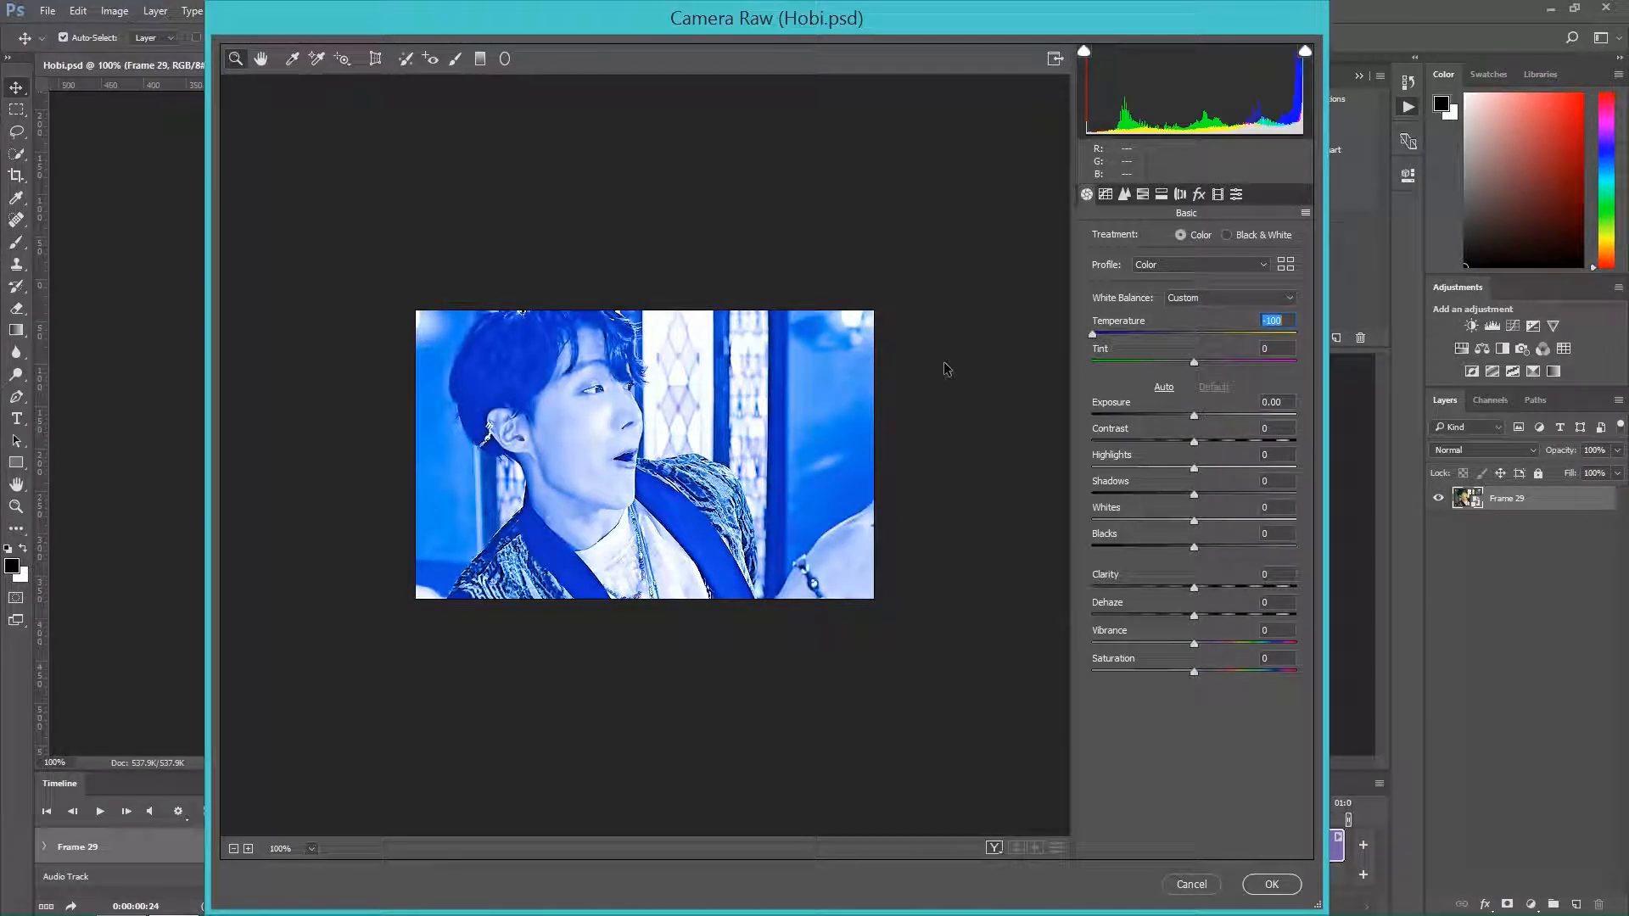
# - Set the white balance Temperature to -8 and Tint to +23
pyautogui.moveTo(946, 368); pyautogui.dragTo(1309, 333)
pyautogui.moveTo(1332, 410); pyautogui.dragTo(1180, 345)
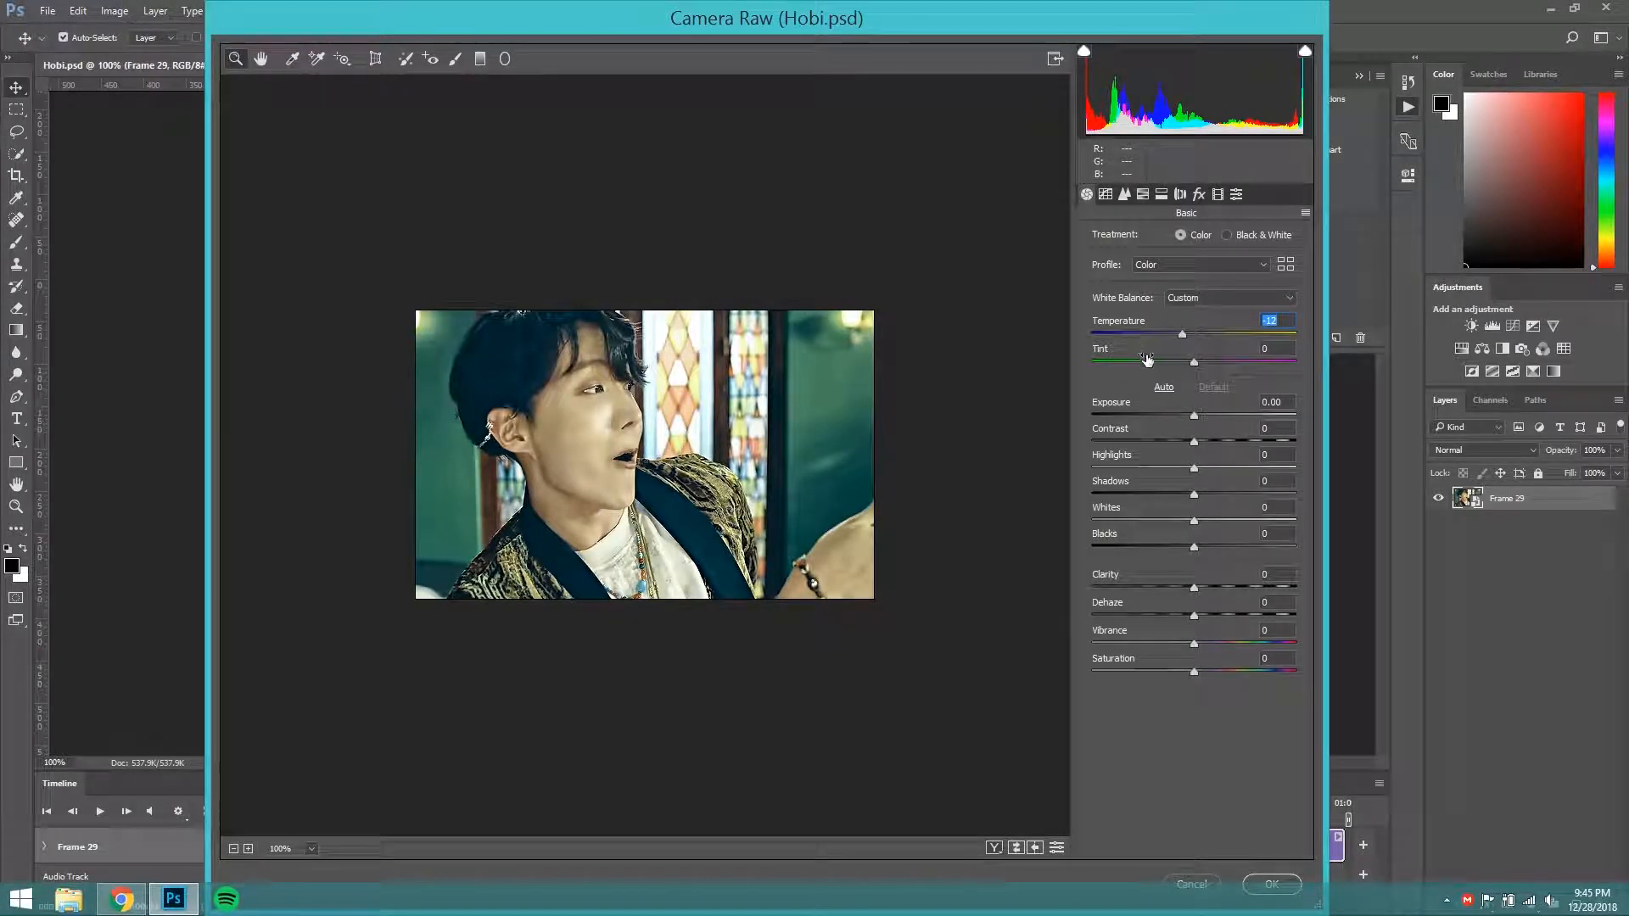
pyautogui.moveTo(1191, 360); pyautogui.dragTo(1215, 361)
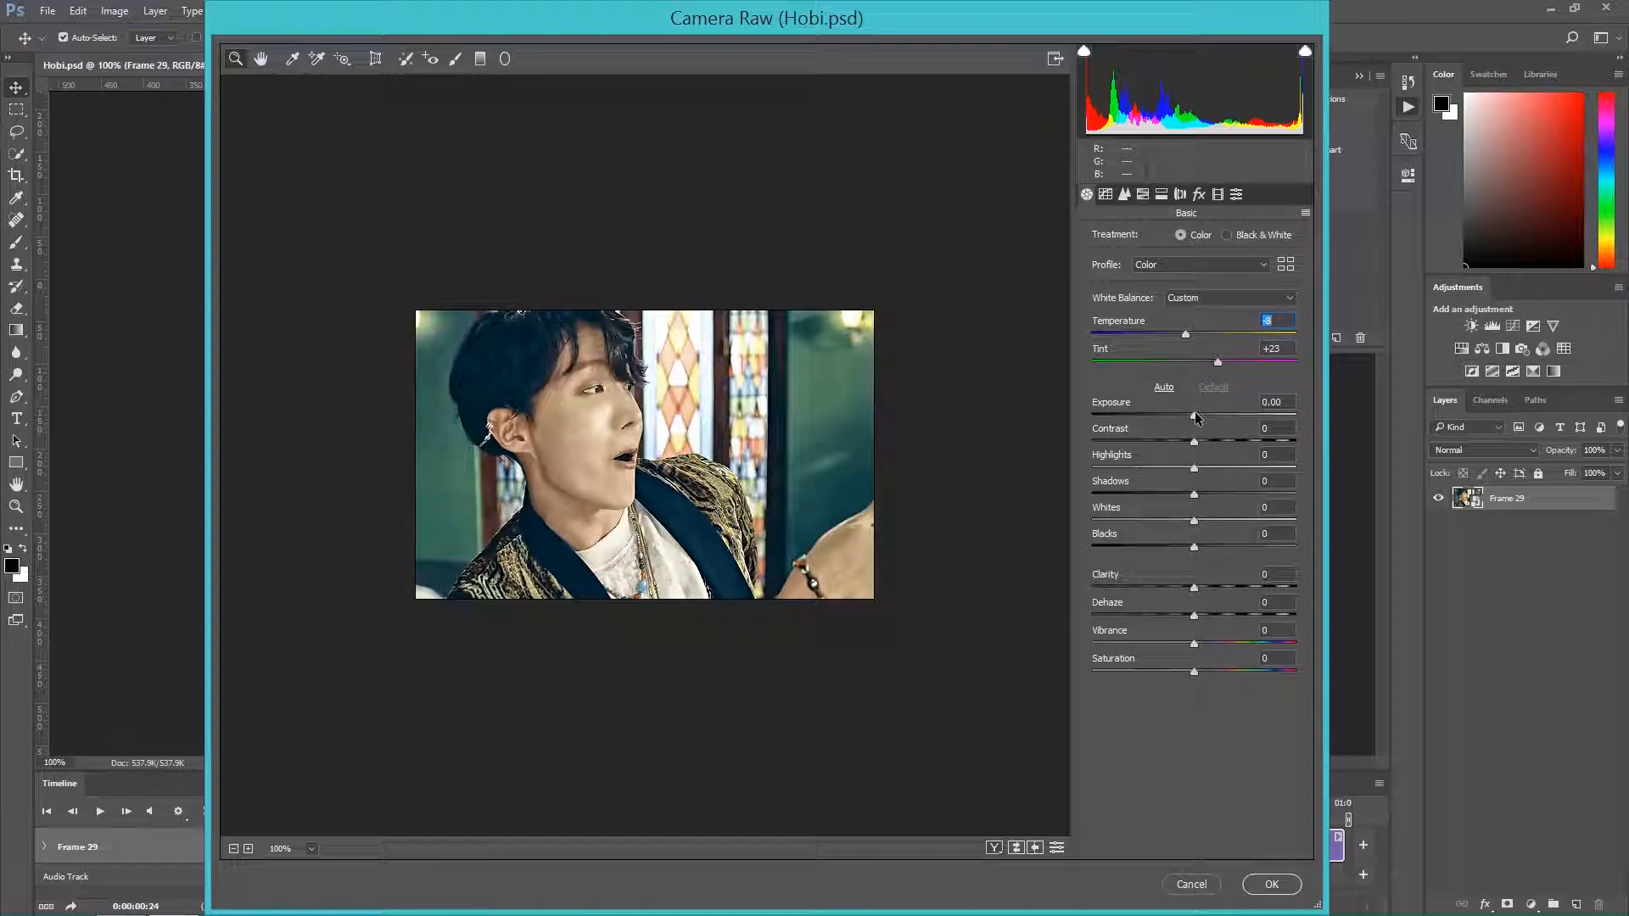
# - Set the Exposure to +0.15 and the Contrast to +43, testing the Contrast at -100 and +100
pyautogui.moveTo(1196, 418); pyautogui.dragTo(1197, 419)
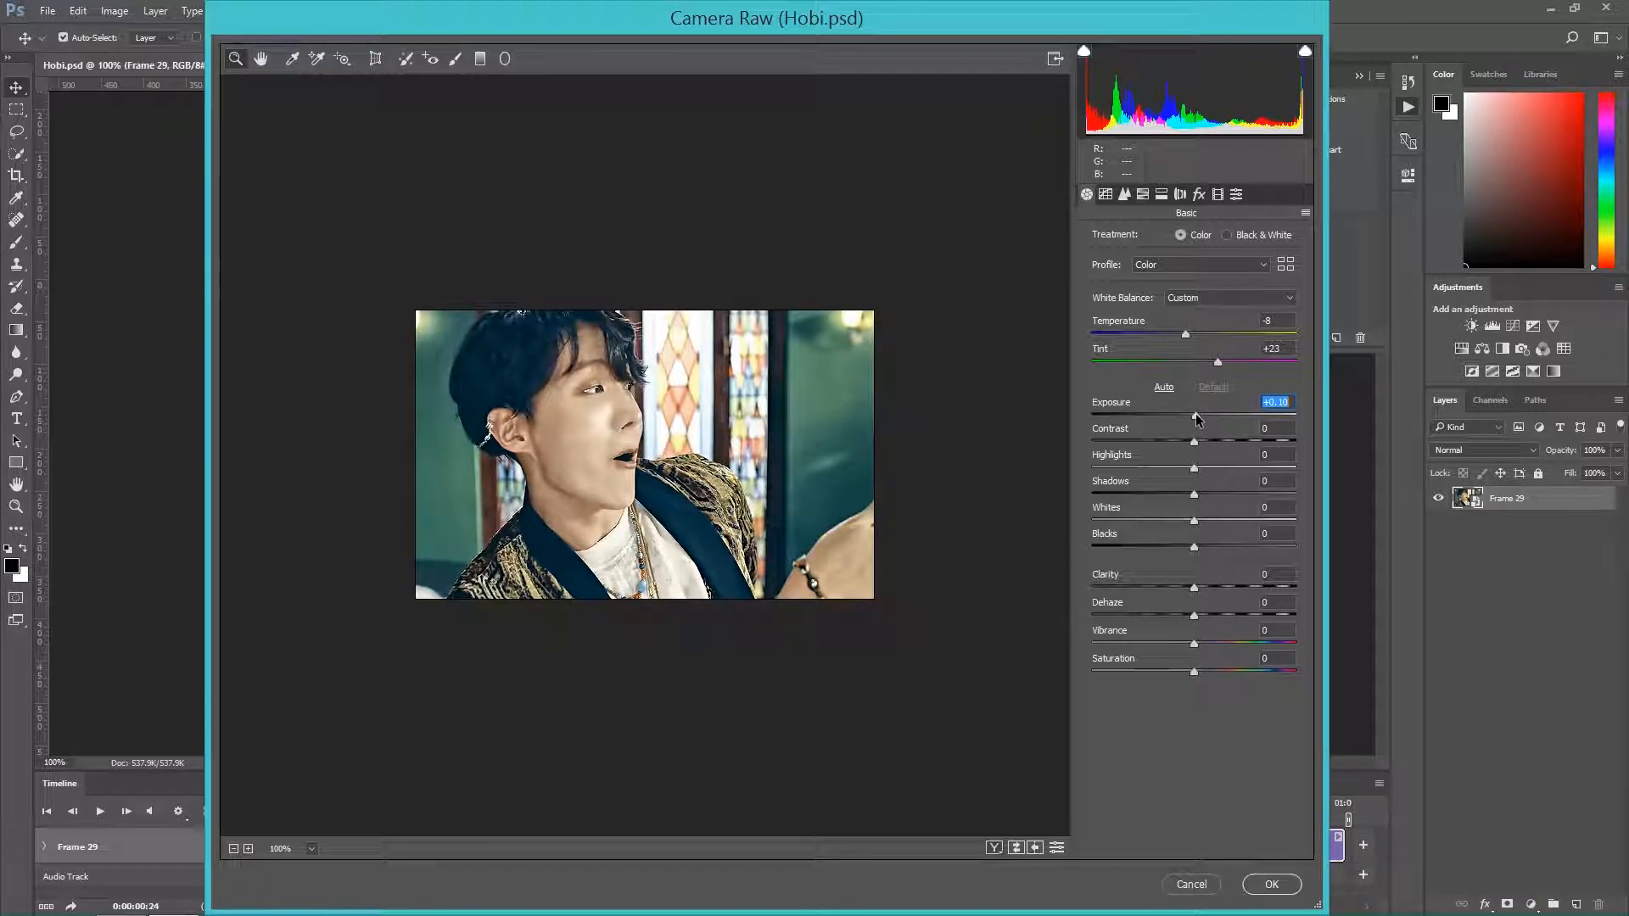
pyautogui.moveTo(1197, 419); pyautogui.dragTo(1199, 420)
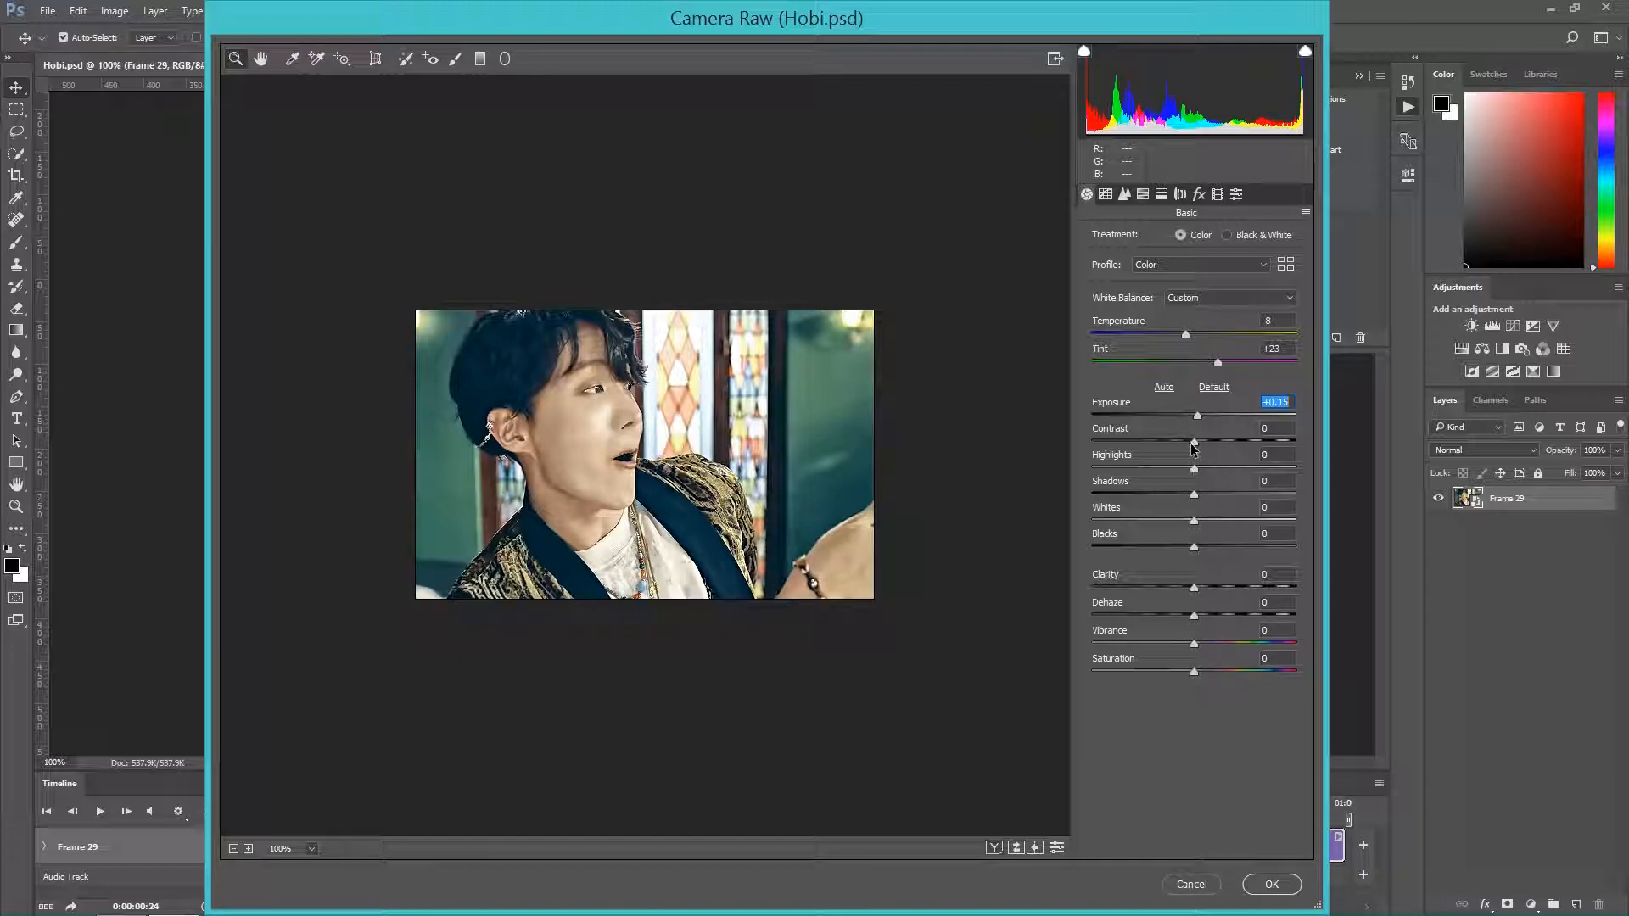
pyautogui.moveTo(1194, 444); pyautogui.dragTo(1238, 438)
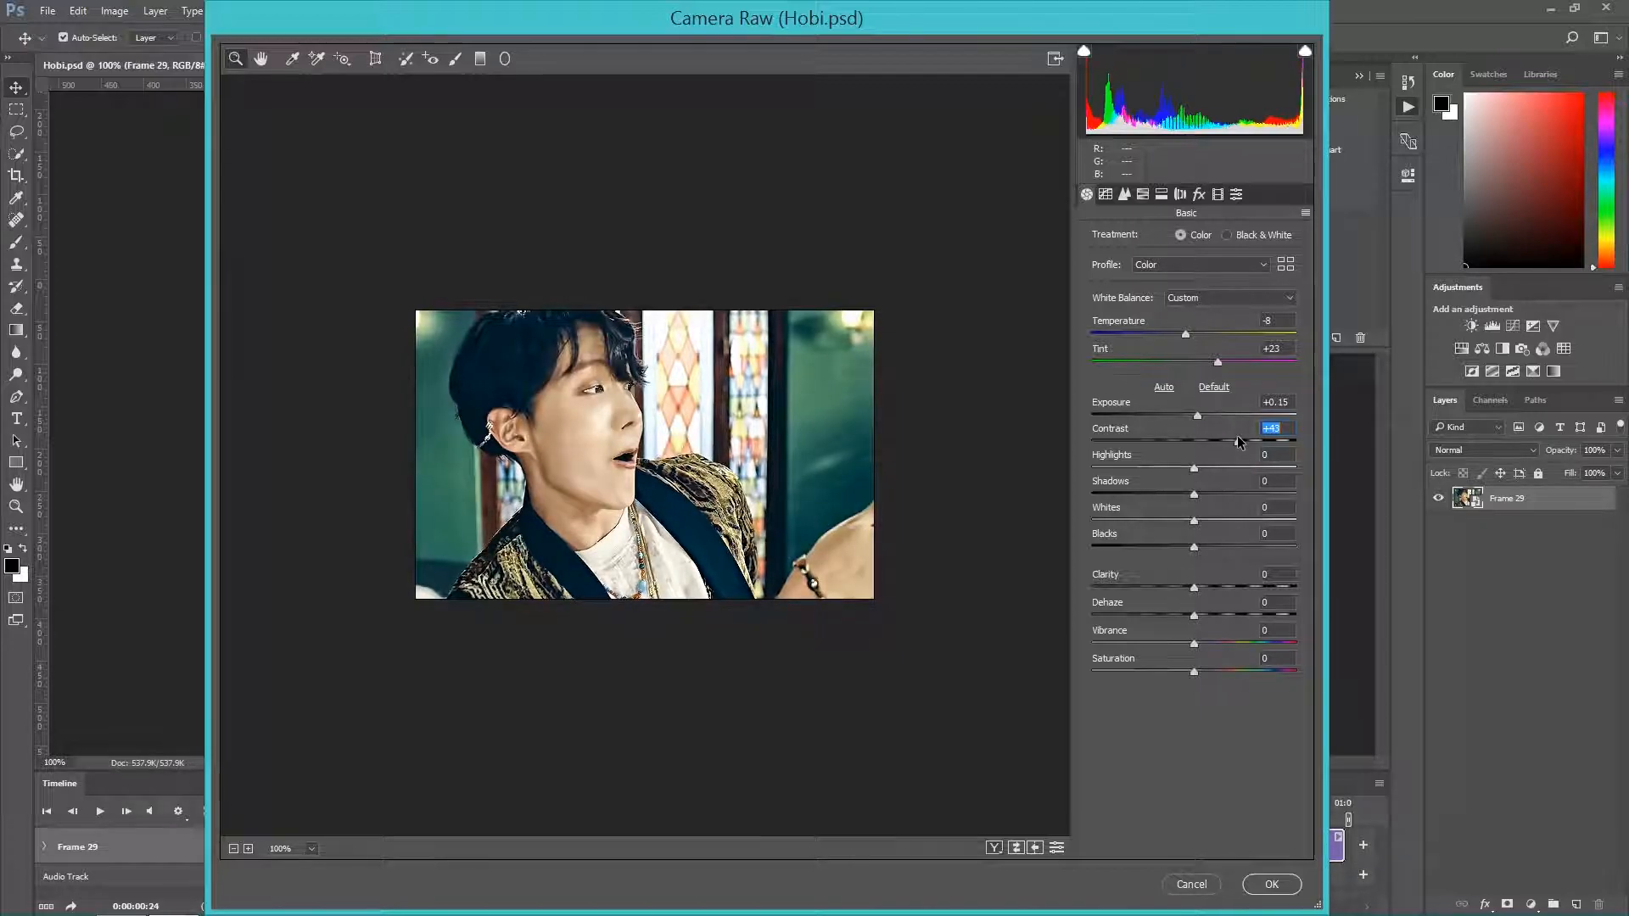
pyautogui.moveTo(1230, 436); pyautogui.dragTo(1038, 440)
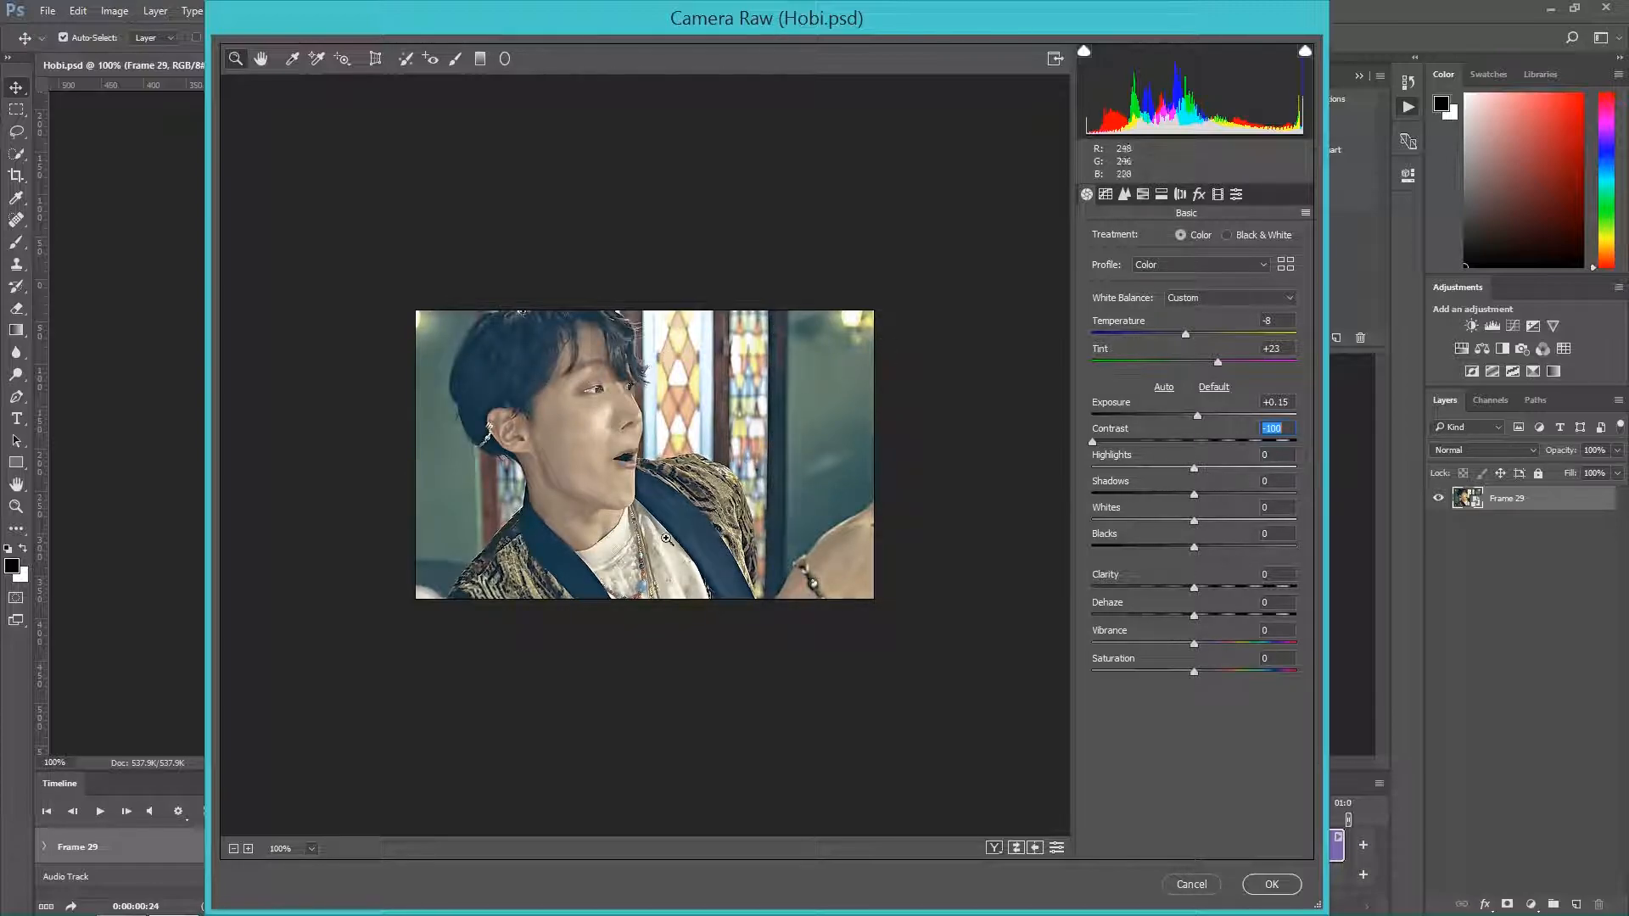
pyautogui.moveTo(1093, 441); pyautogui.dragTo(1296, 442)
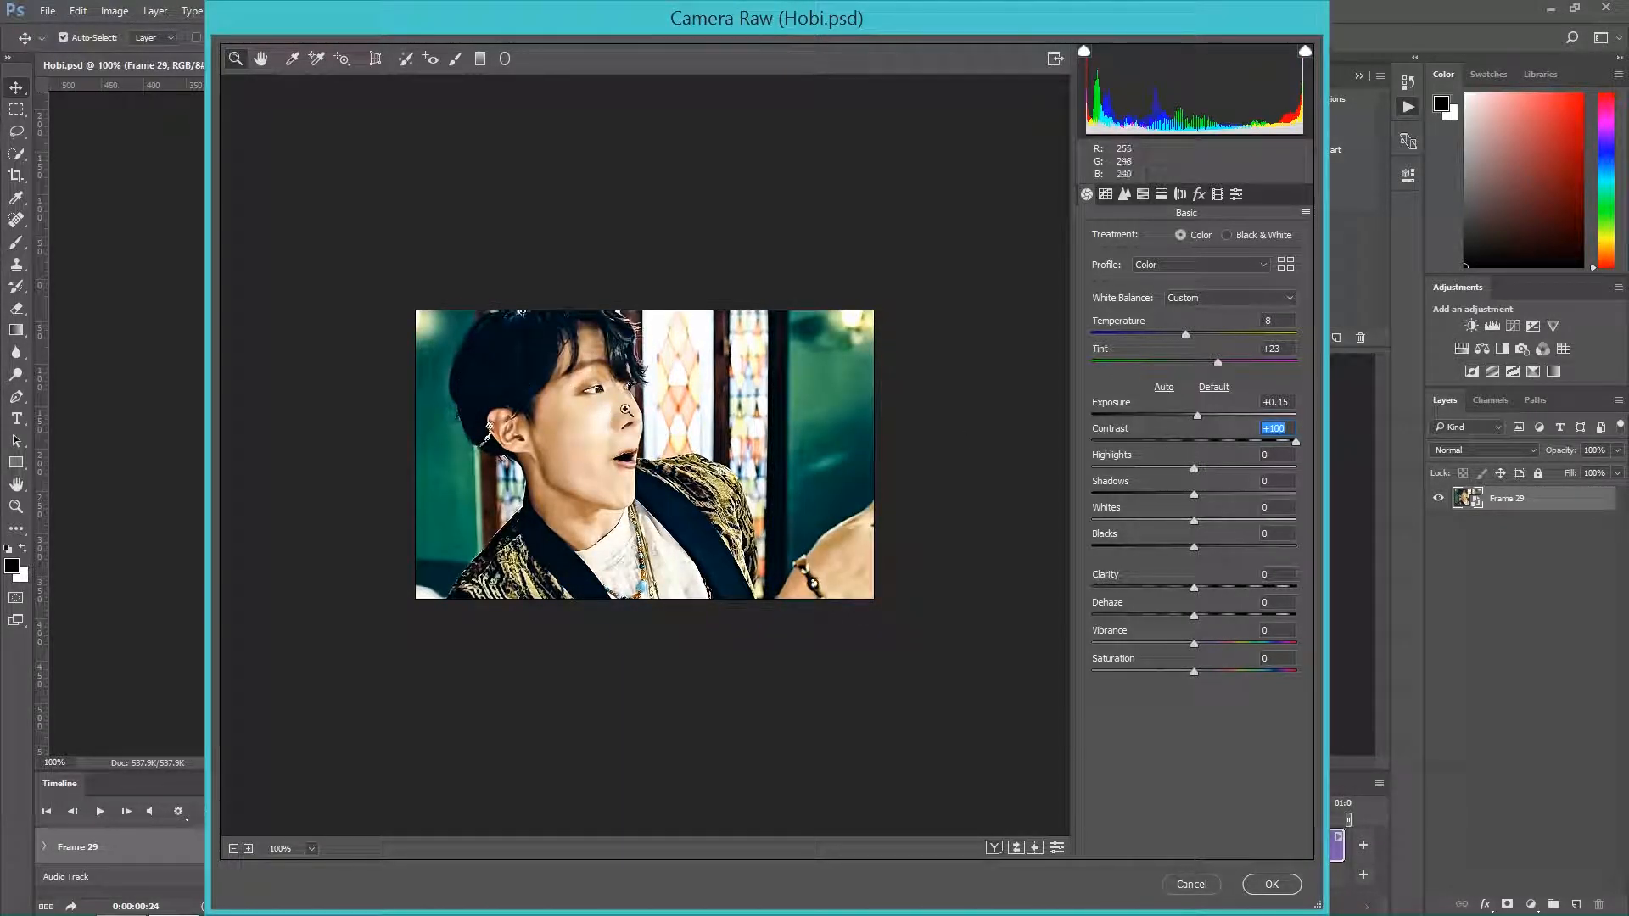
pyautogui.moveTo(1294, 441); pyautogui.dragTo(1234, 438)
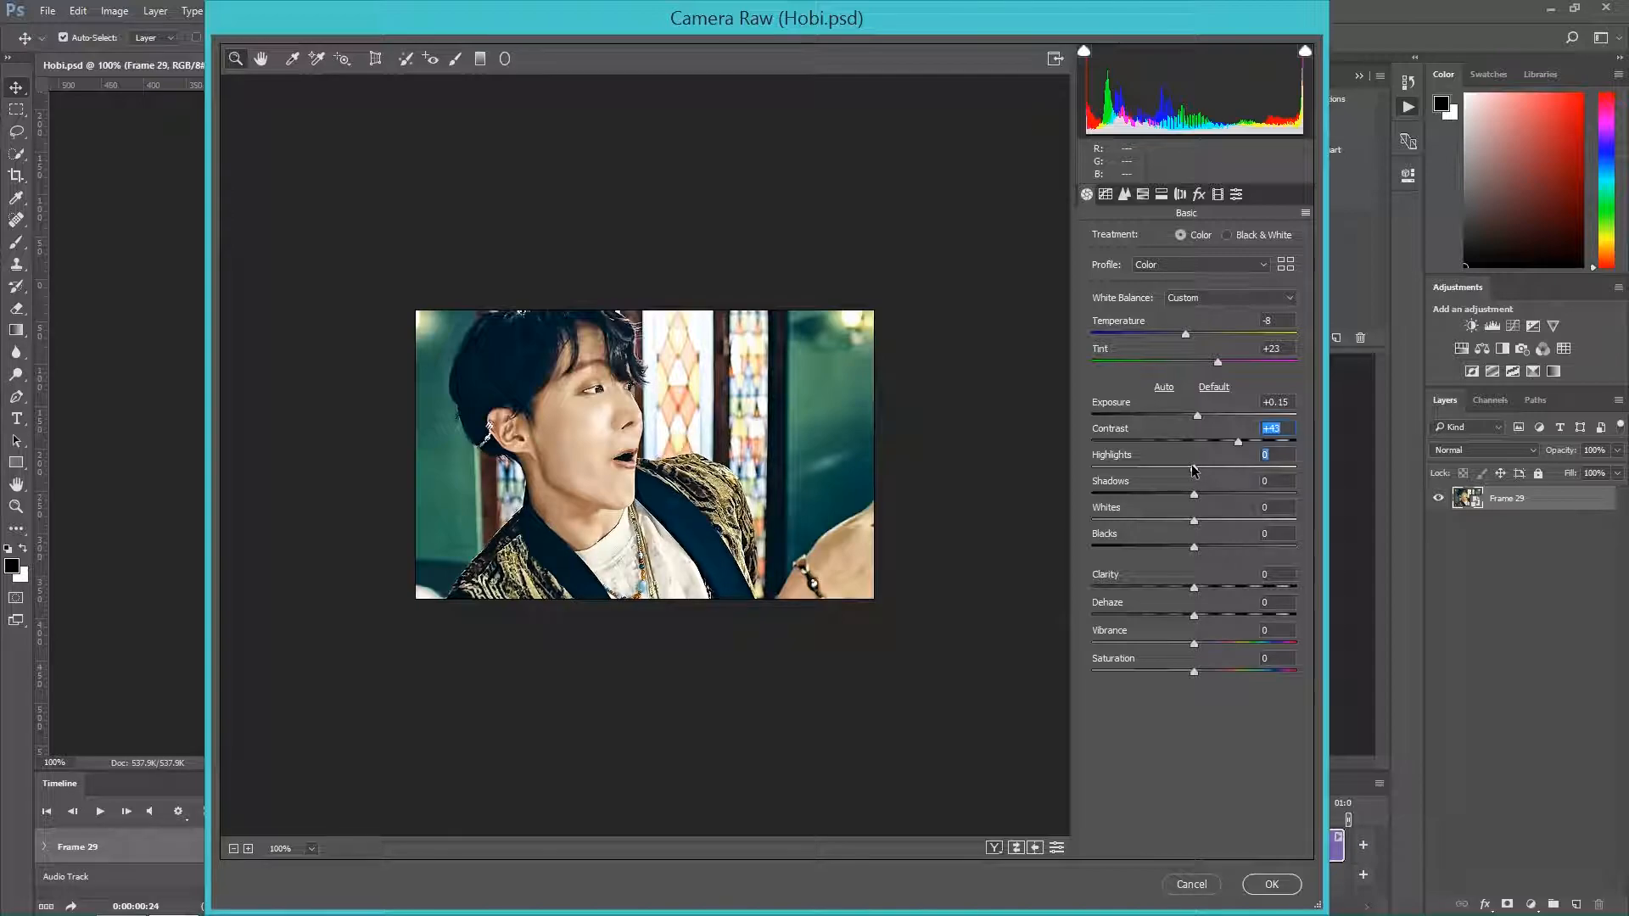
# - Set the basic tones to Highlights +46, Shadows -21, Whites -34 and Blacks -17
pyautogui.moveTo(1191, 469); pyautogui.dragTo(1235, 468)
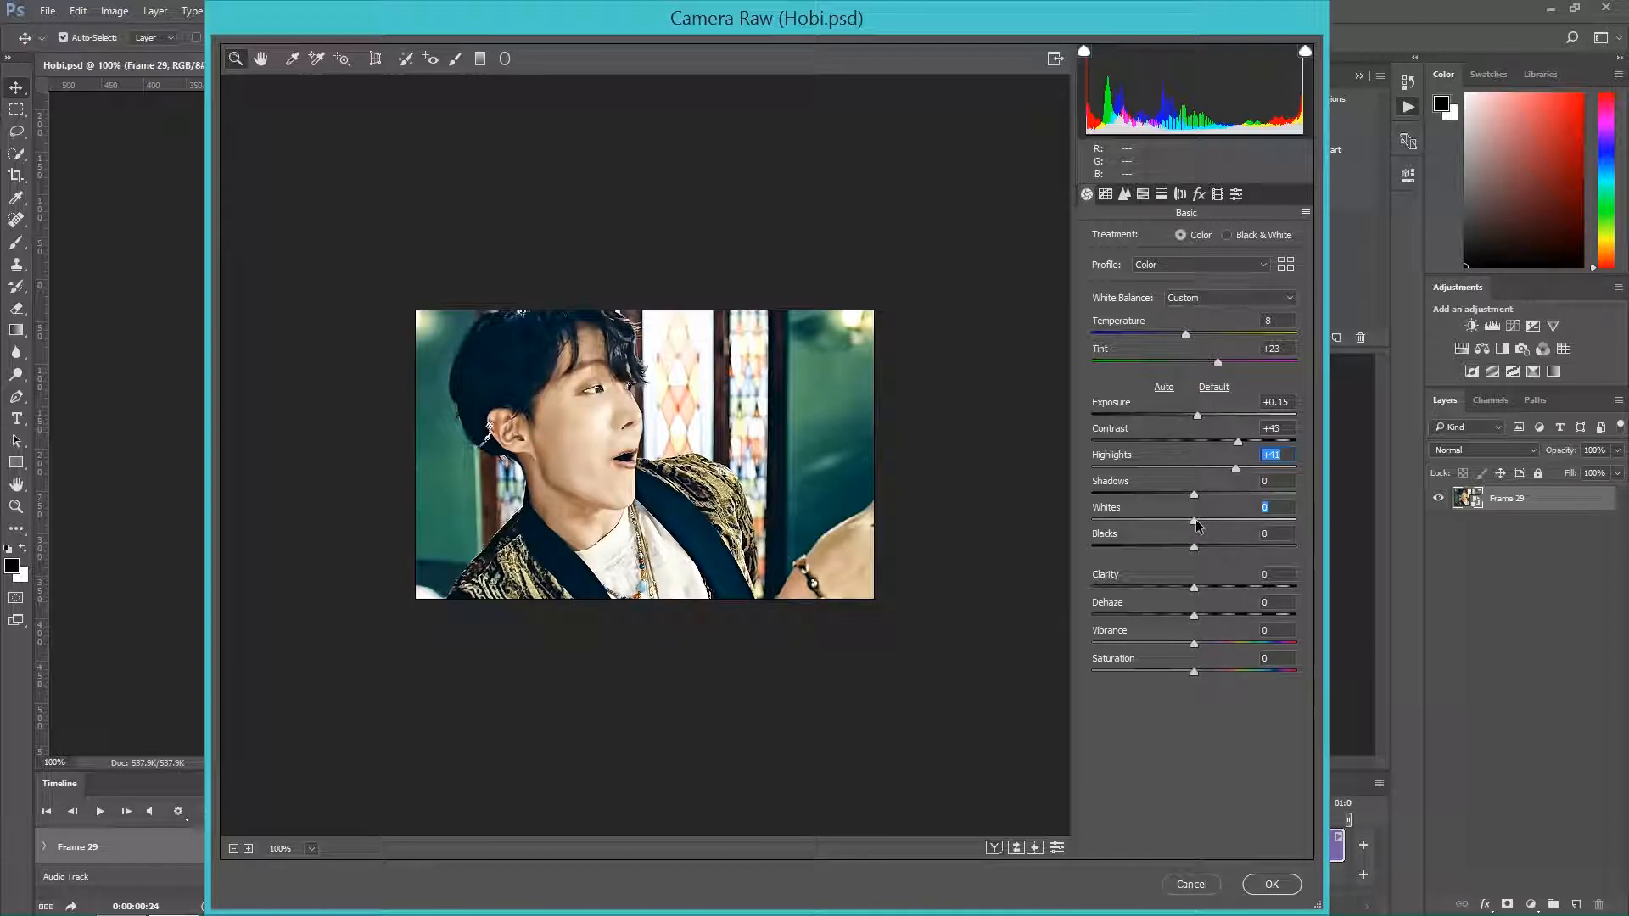
pyautogui.moveTo(1194, 519); pyautogui.dragTo(1154, 516)
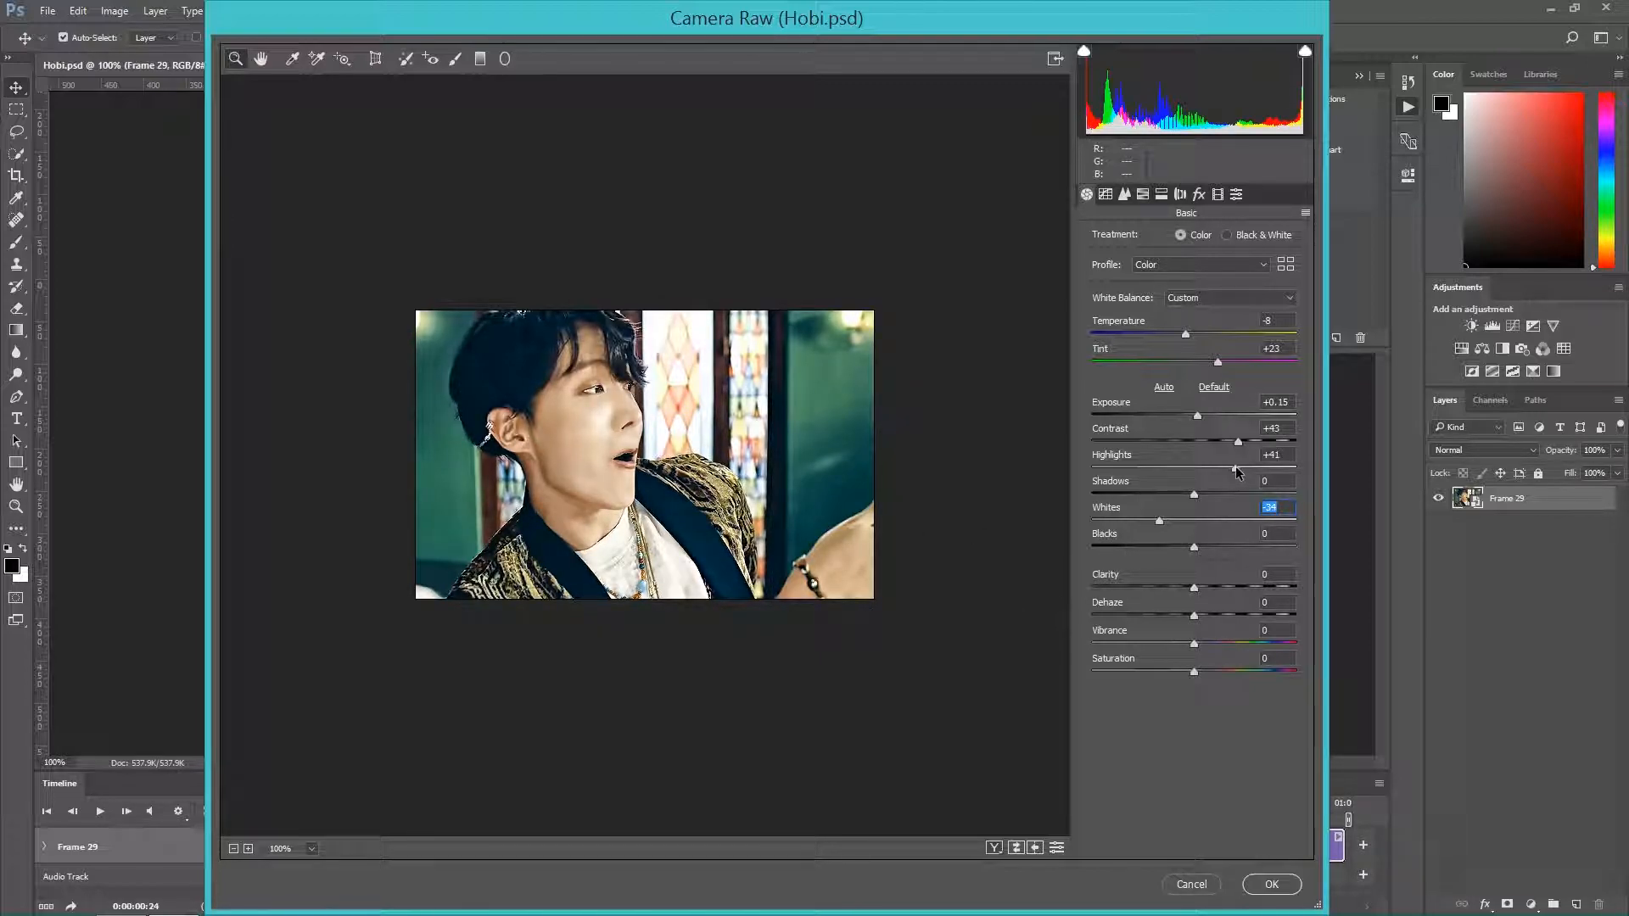
pyautogui.moveTo(1236, 466); pyautogui.dragTo(1241, 467)
pyautogui.moveTo(1195, 492); pyautogui.dragTo(1174, 492)
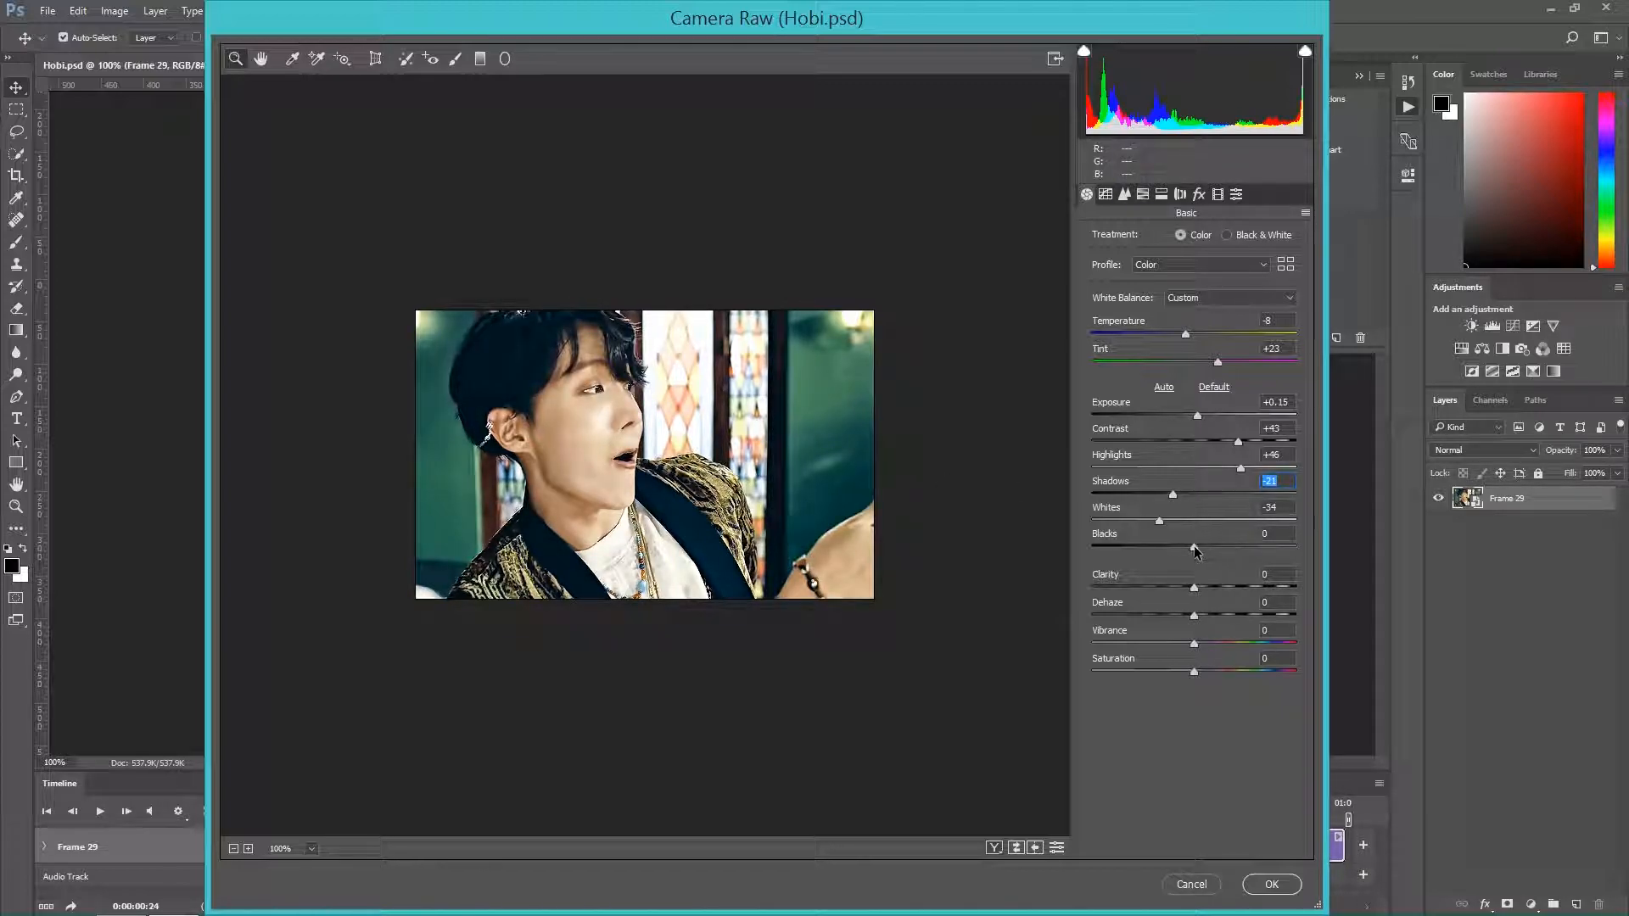
pyautogui.moveTo(1193, 550); pyautogui.dragTo(1176, 550)
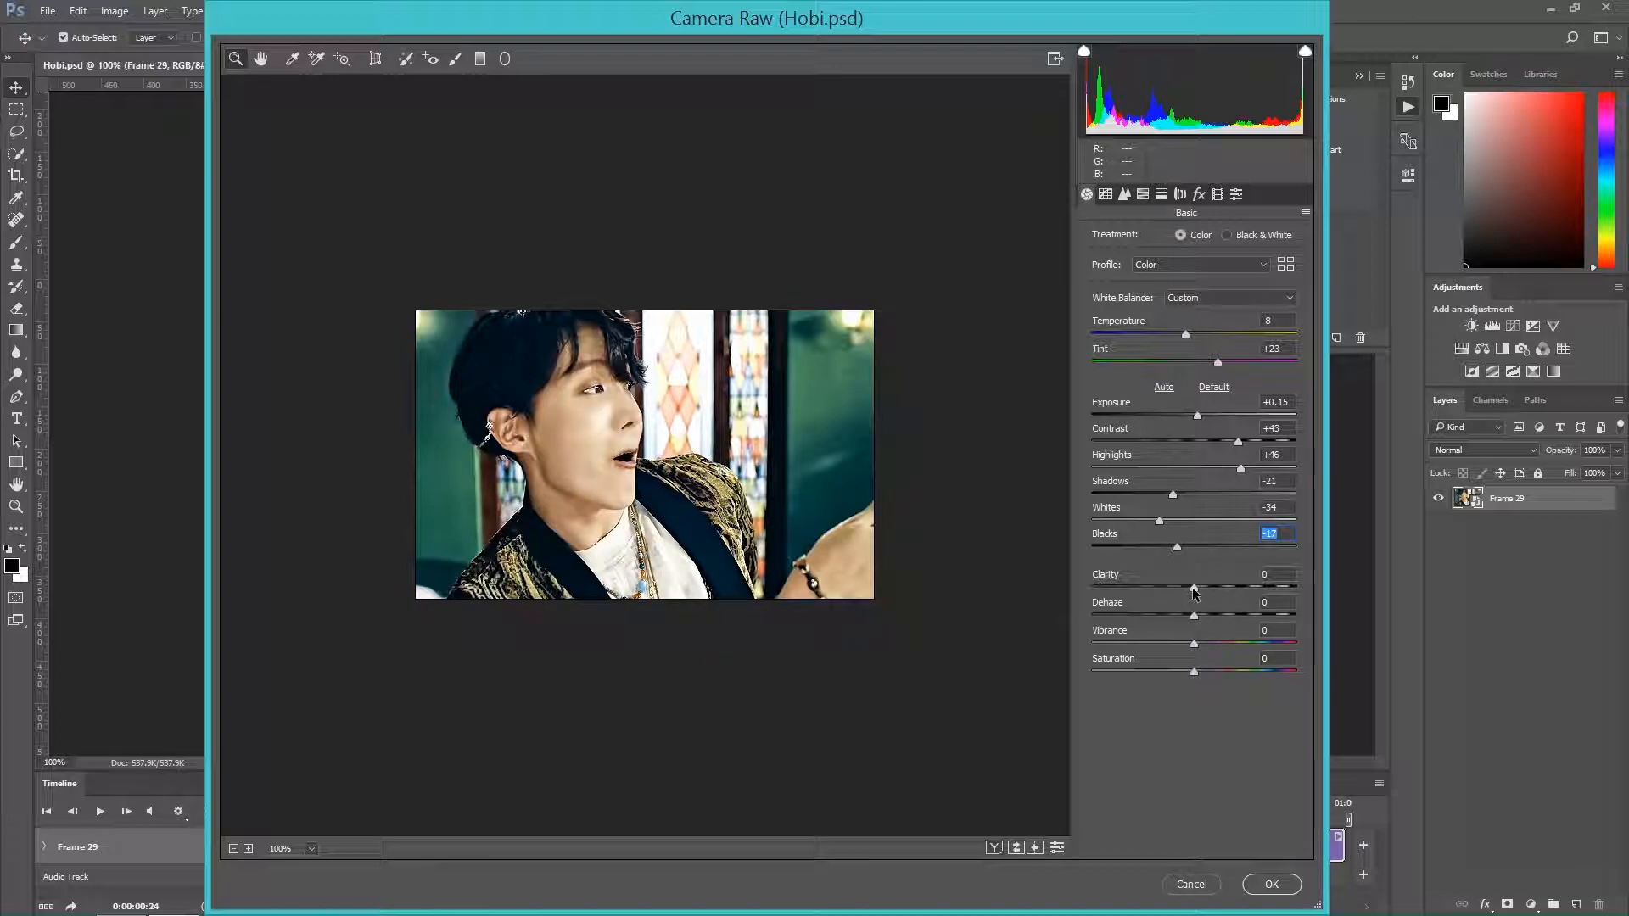
# - Set the Clarity to +18, testing it at +100 and -100, and the Dehaze to +9
pyautogui.moveTo(1194, 589); pyautogui.dragTo(1318, 584)
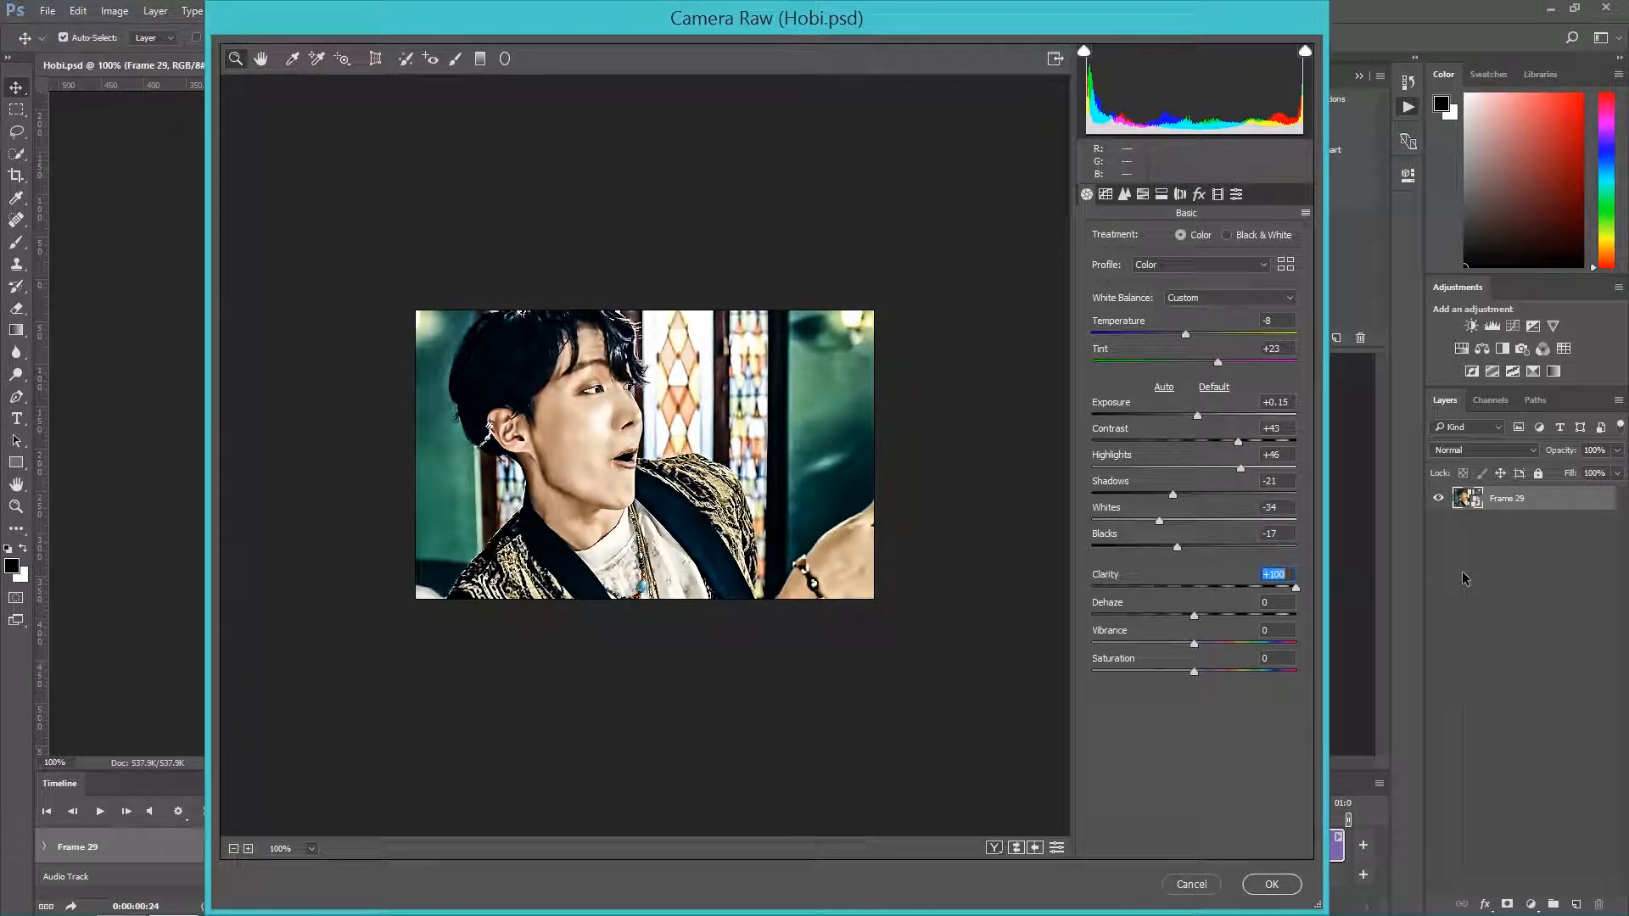
pyautogui.moveTo(1296, 587); pyautogui.dragTo(1093, 588)
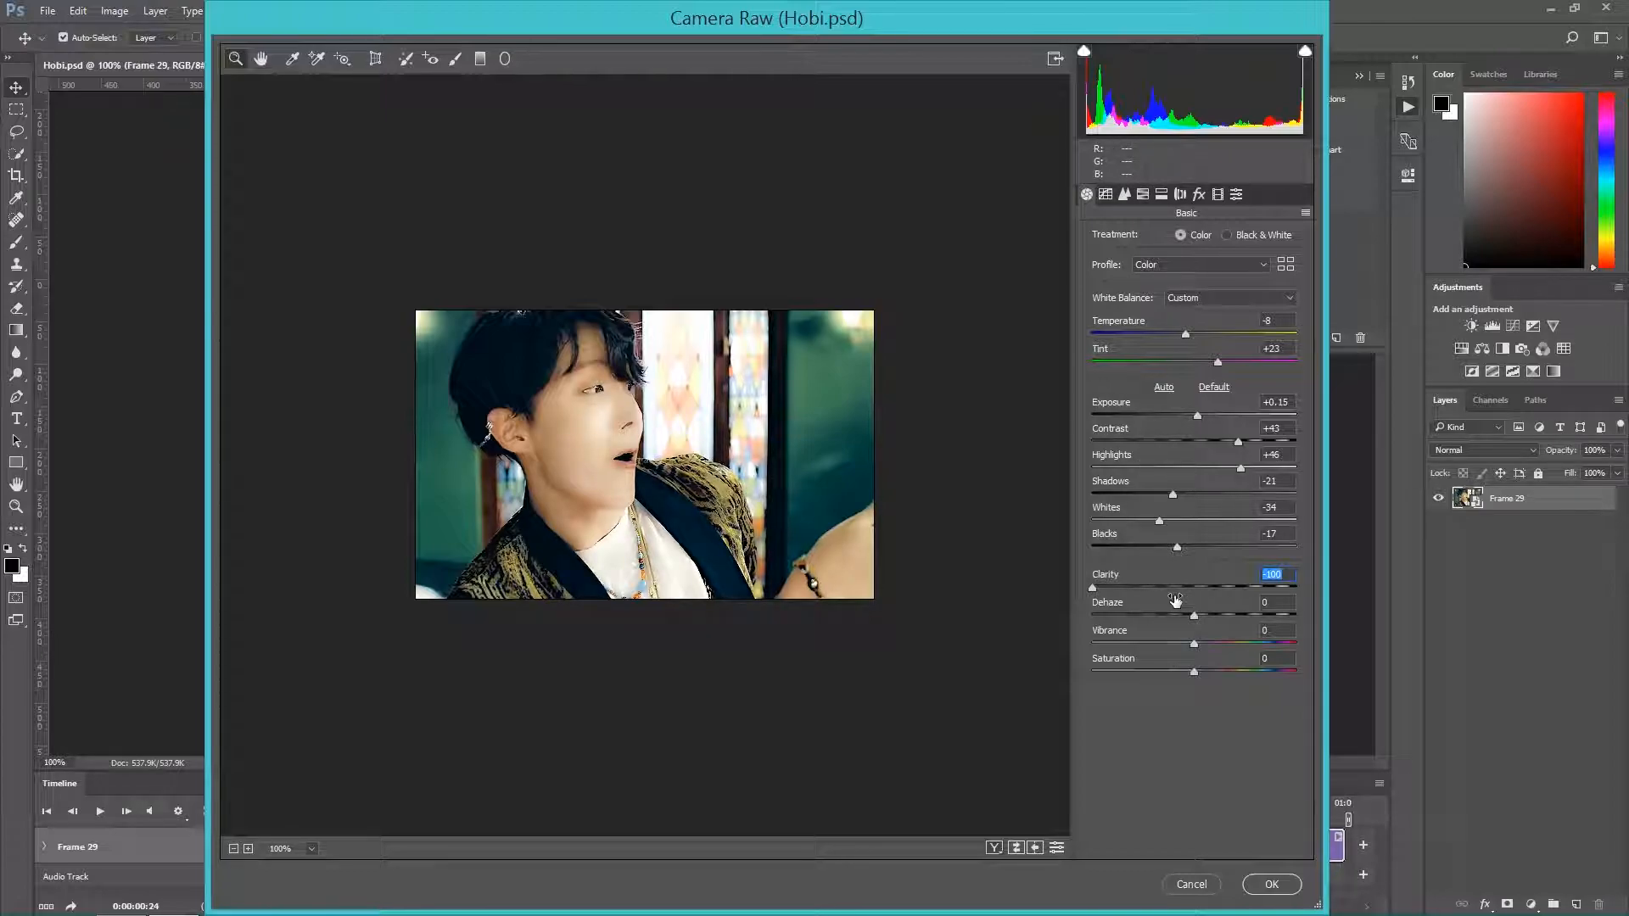
pyautogui.moveTo(1094, 585); pyautogui.dragTo(1214, 585)
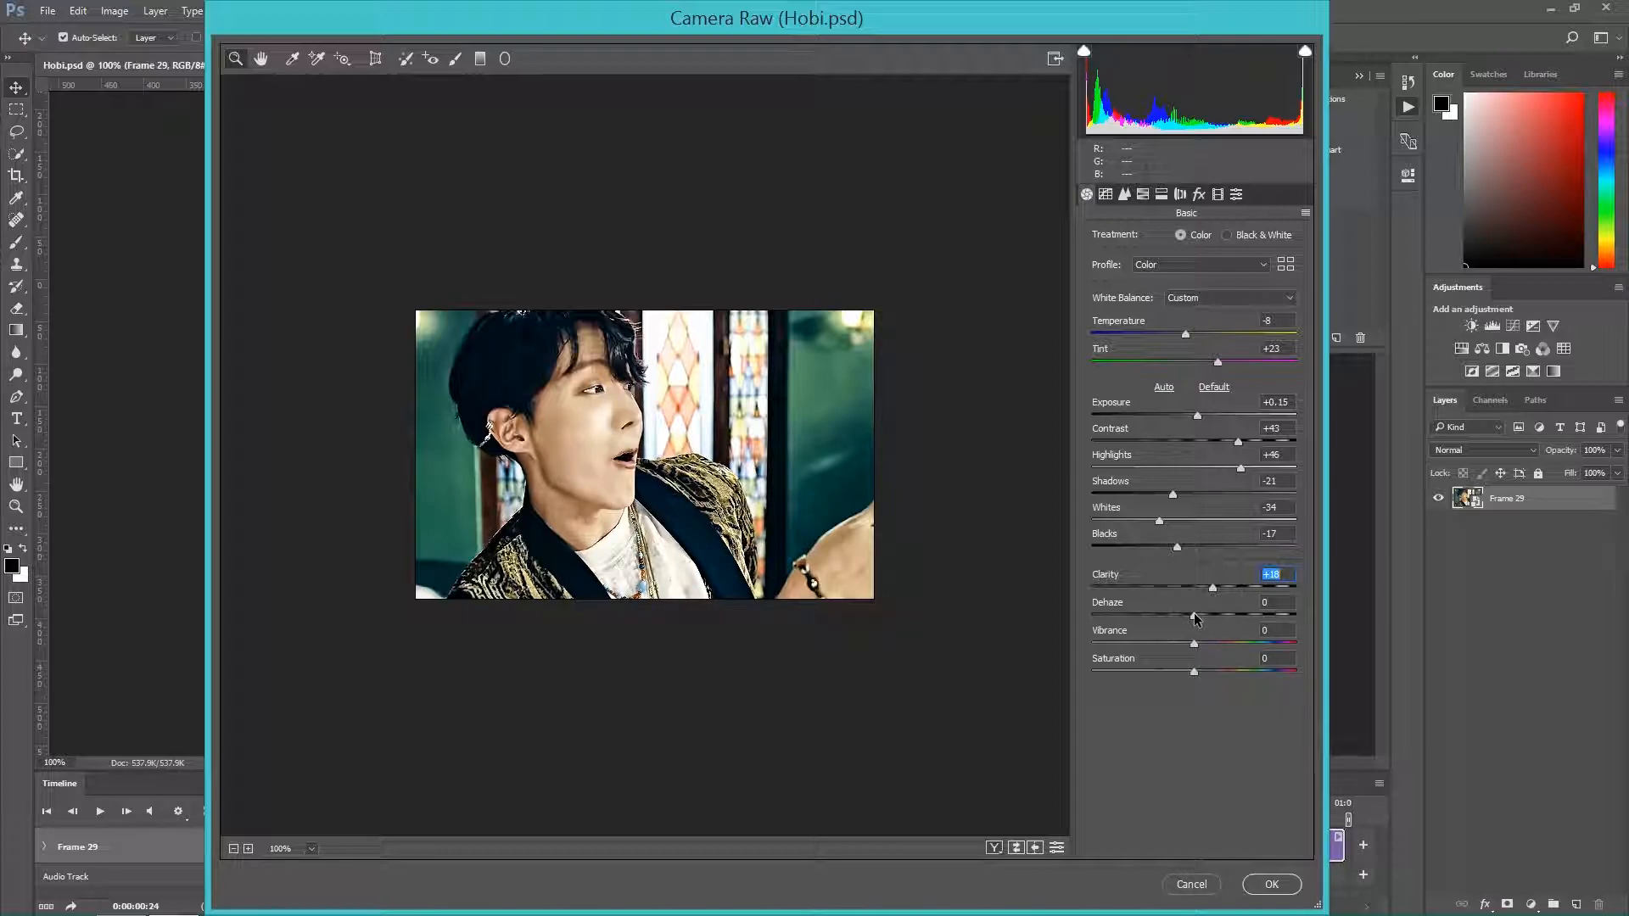
pyautogui.moveTo(1196, 620); pyautogui.dragTo(1203, 620)
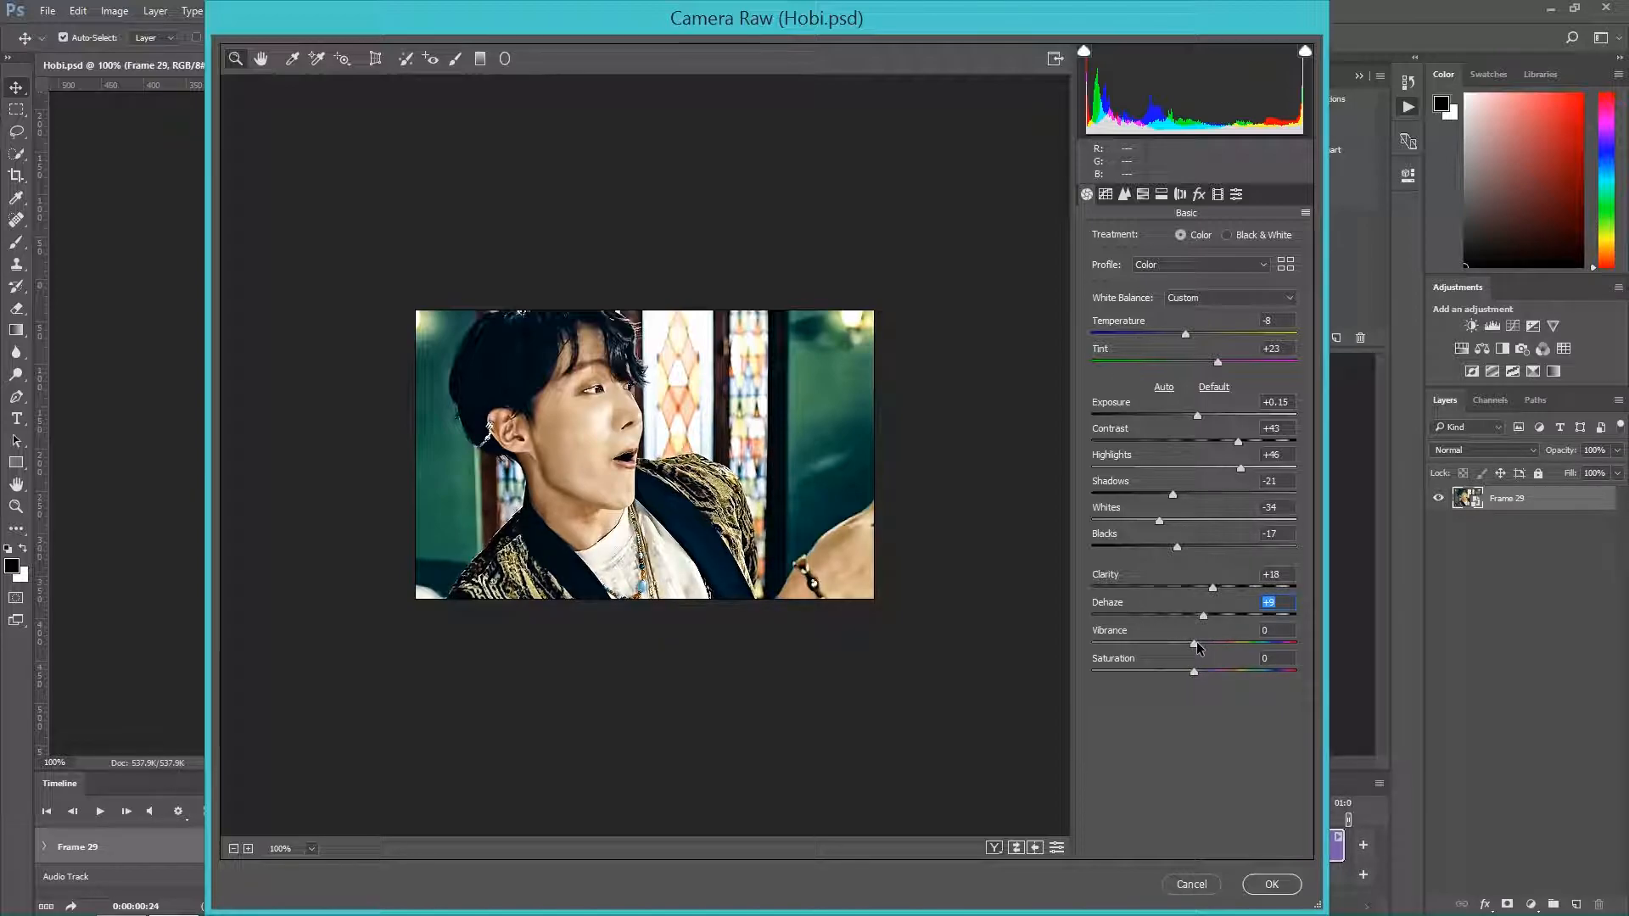
# - Set the Vibrance to +51 and the Saturation to -8, testing the Saturation at +100
pyautogui.moveTo(1196, 644); pyautogui.dragTo(1228, 644)
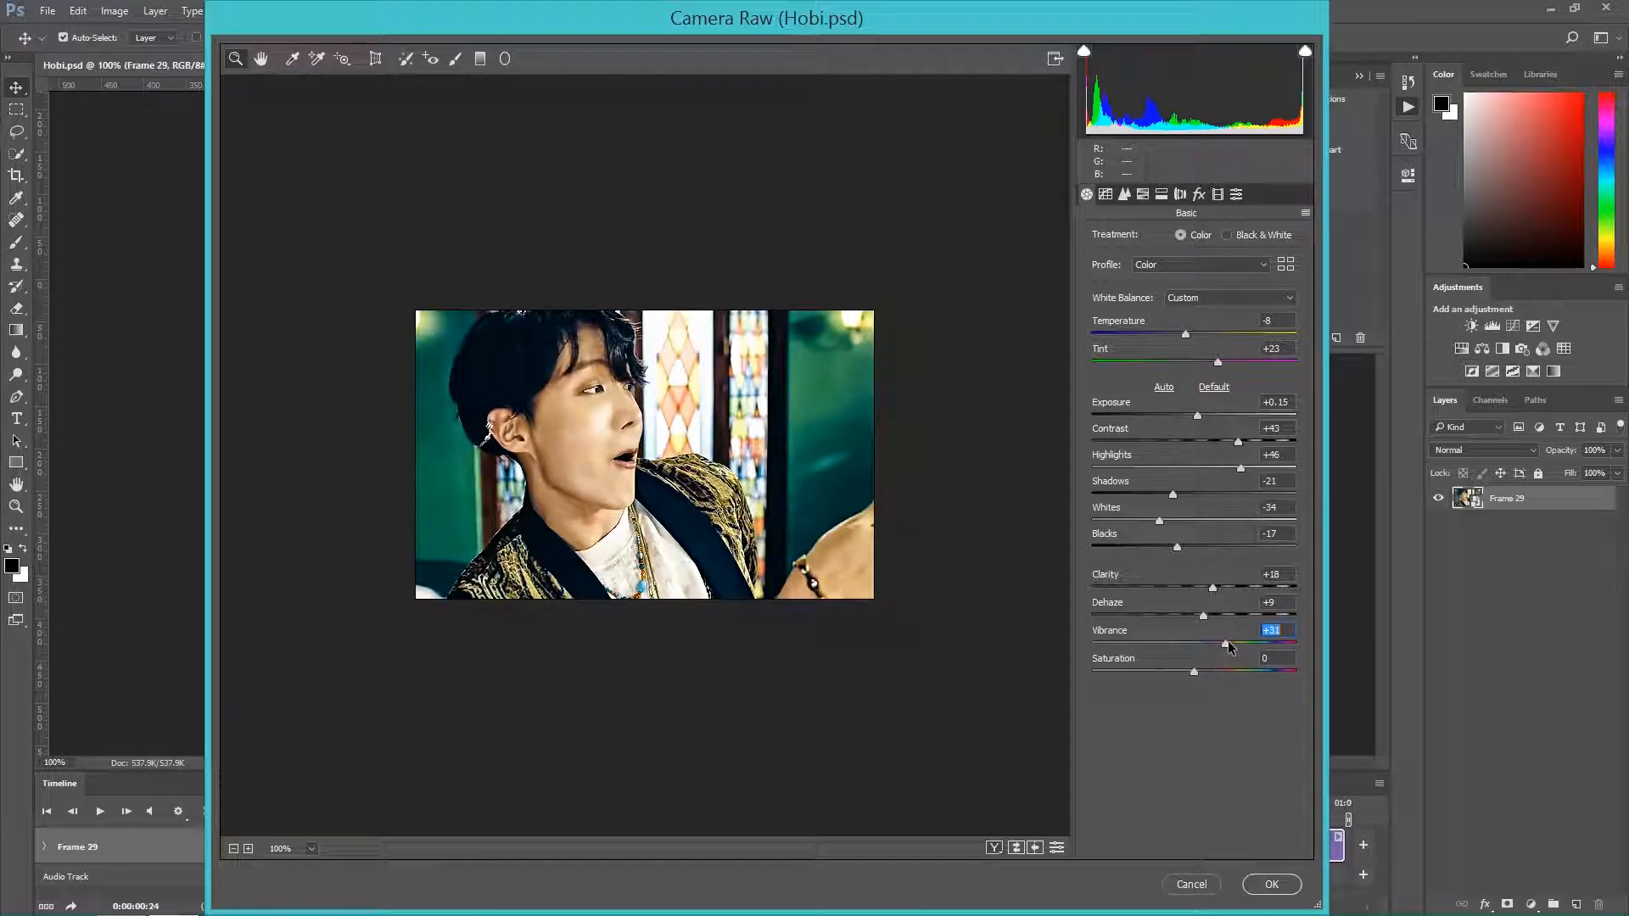
pyautogui.moveTo(1228, 642); pyautogui.dragTo(1193, 643)
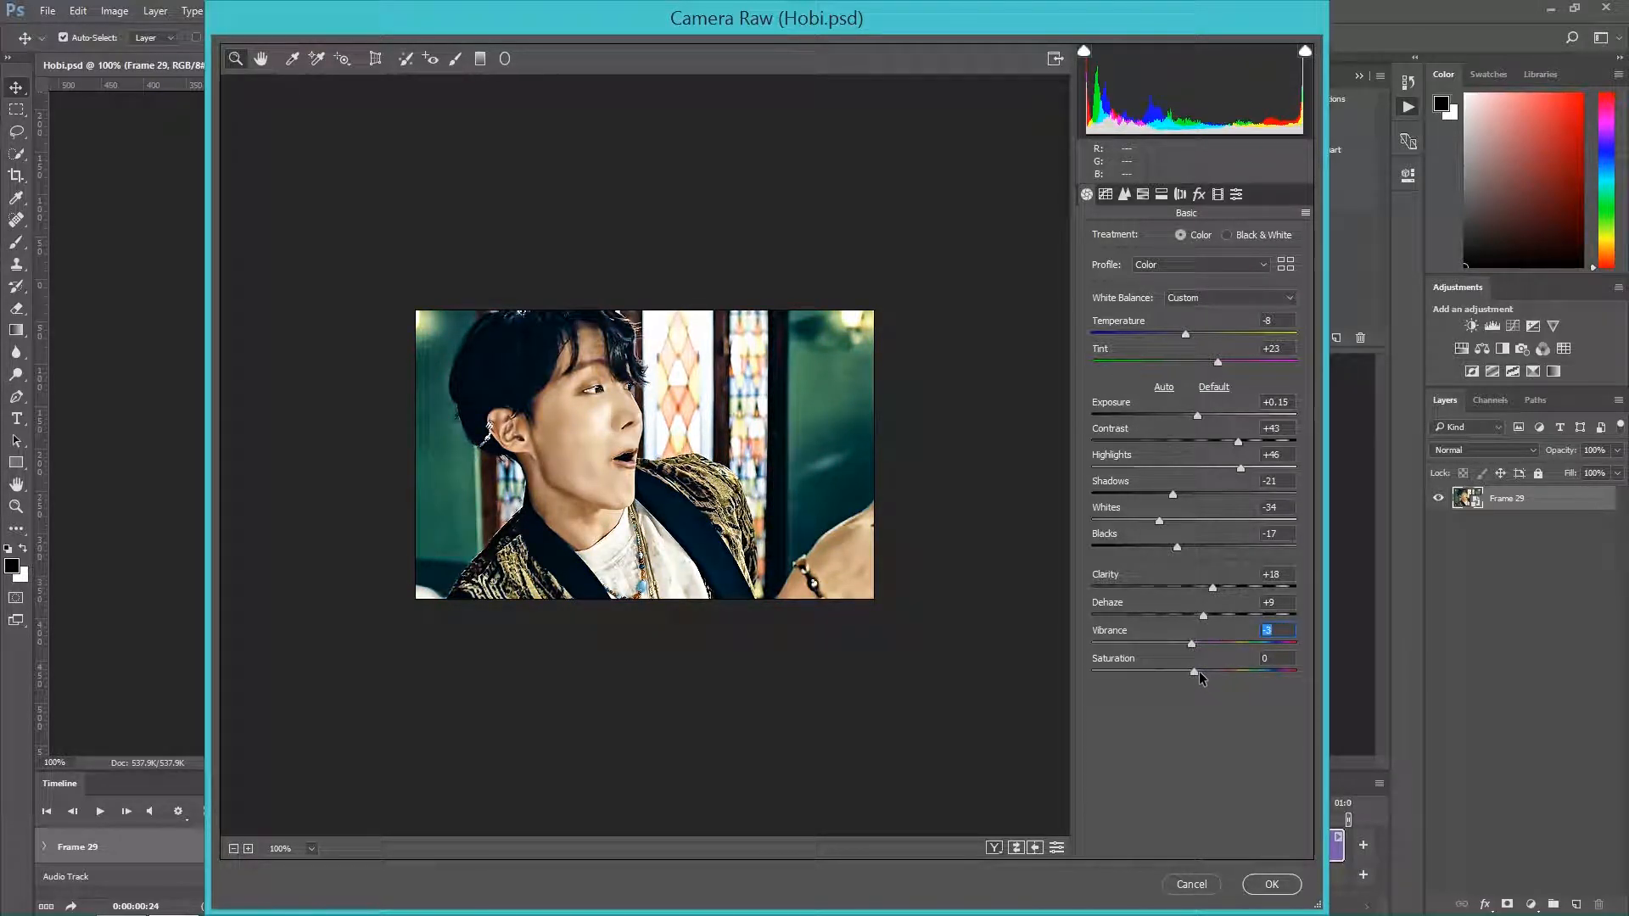
pyautogui.moveTo(1195, 673); pyautogui.dragTo(1311, 674)
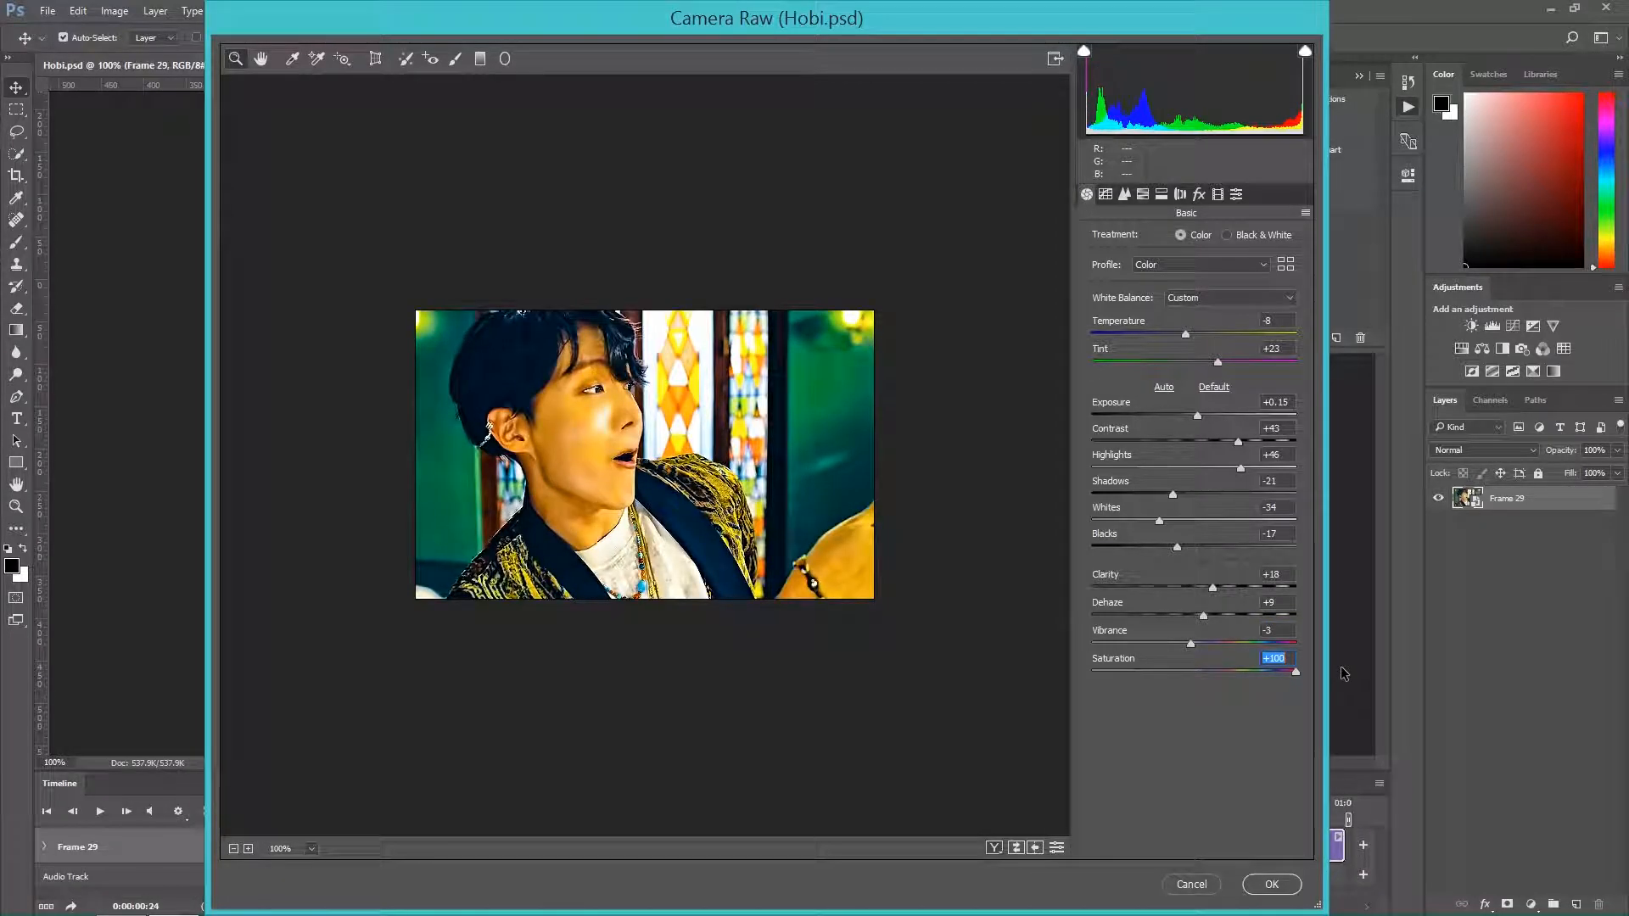
pyautogui.moveTo(1295, 673); pyautogui.dragTo(1187, 680)
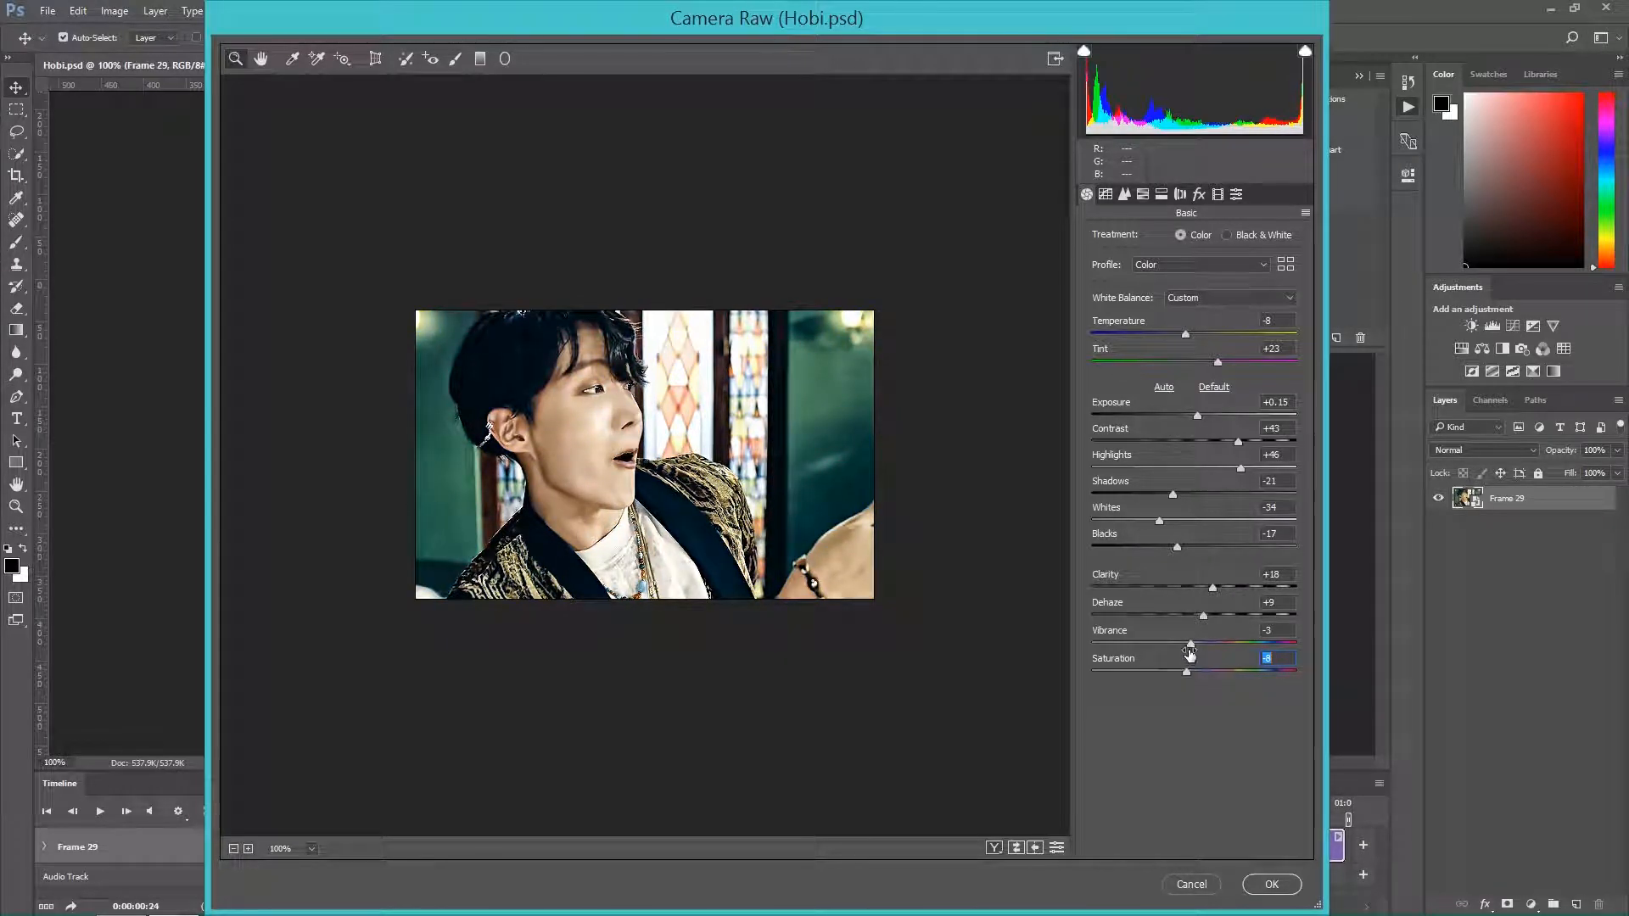
pyautogui.click(1192, 644)
pyautogui.moveTo(1237, 644); pyautogui.dragTo(1247, 648)
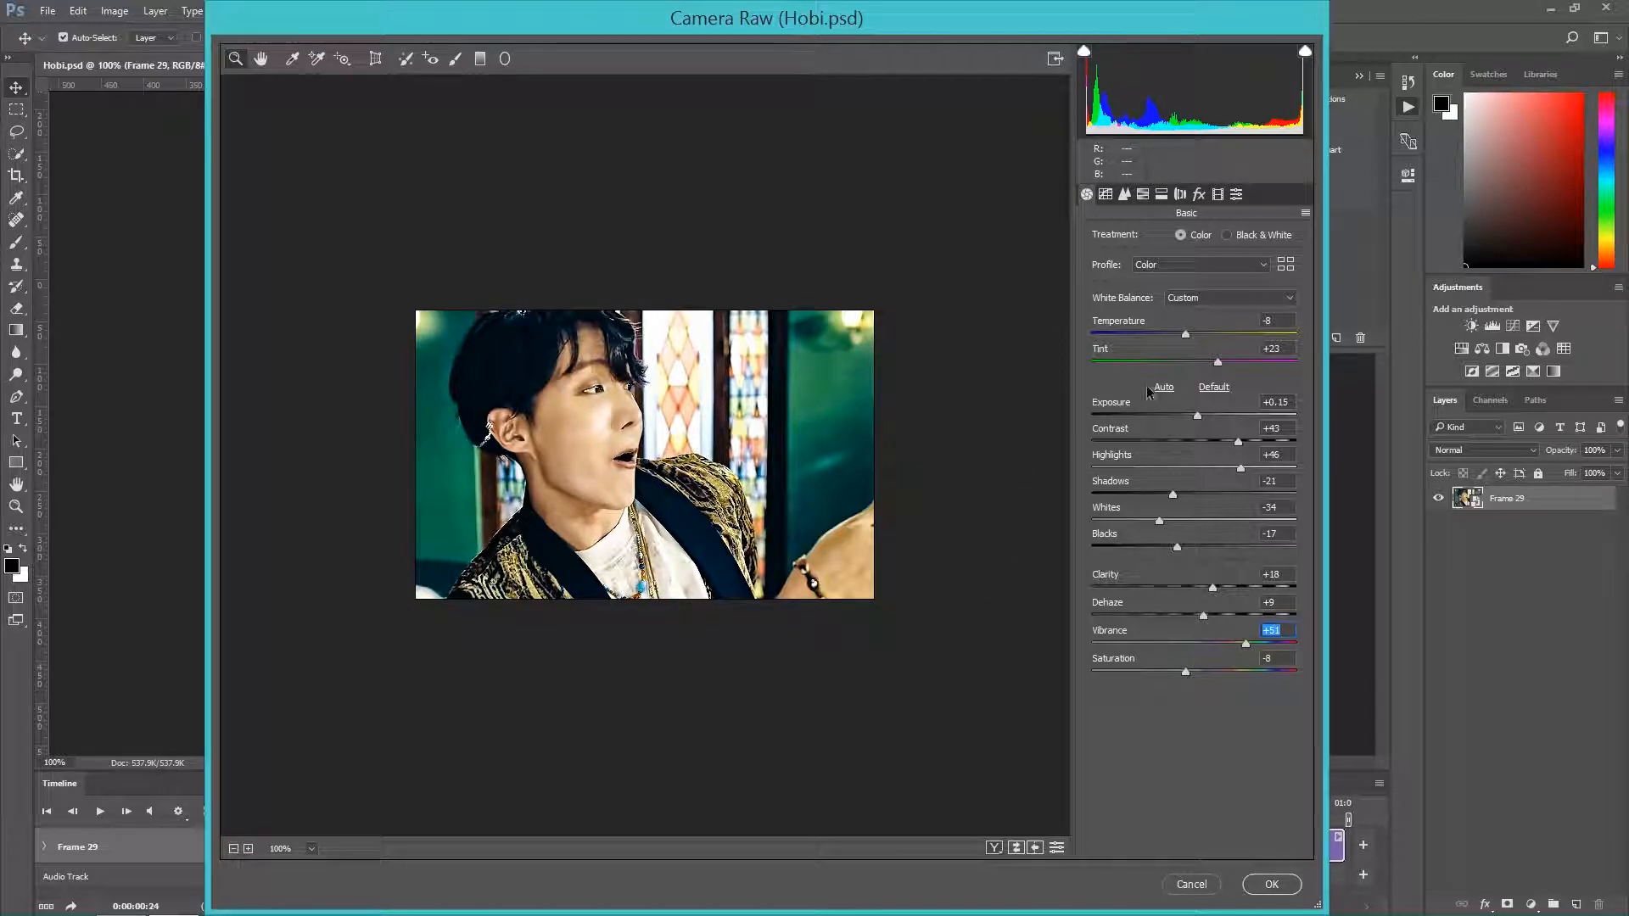
# - Open the parametric Tone Curve controls
pyautogui.click(1186, 336)
pyautogui.click(1219, 363)
pyautogui.click(1106, 193)
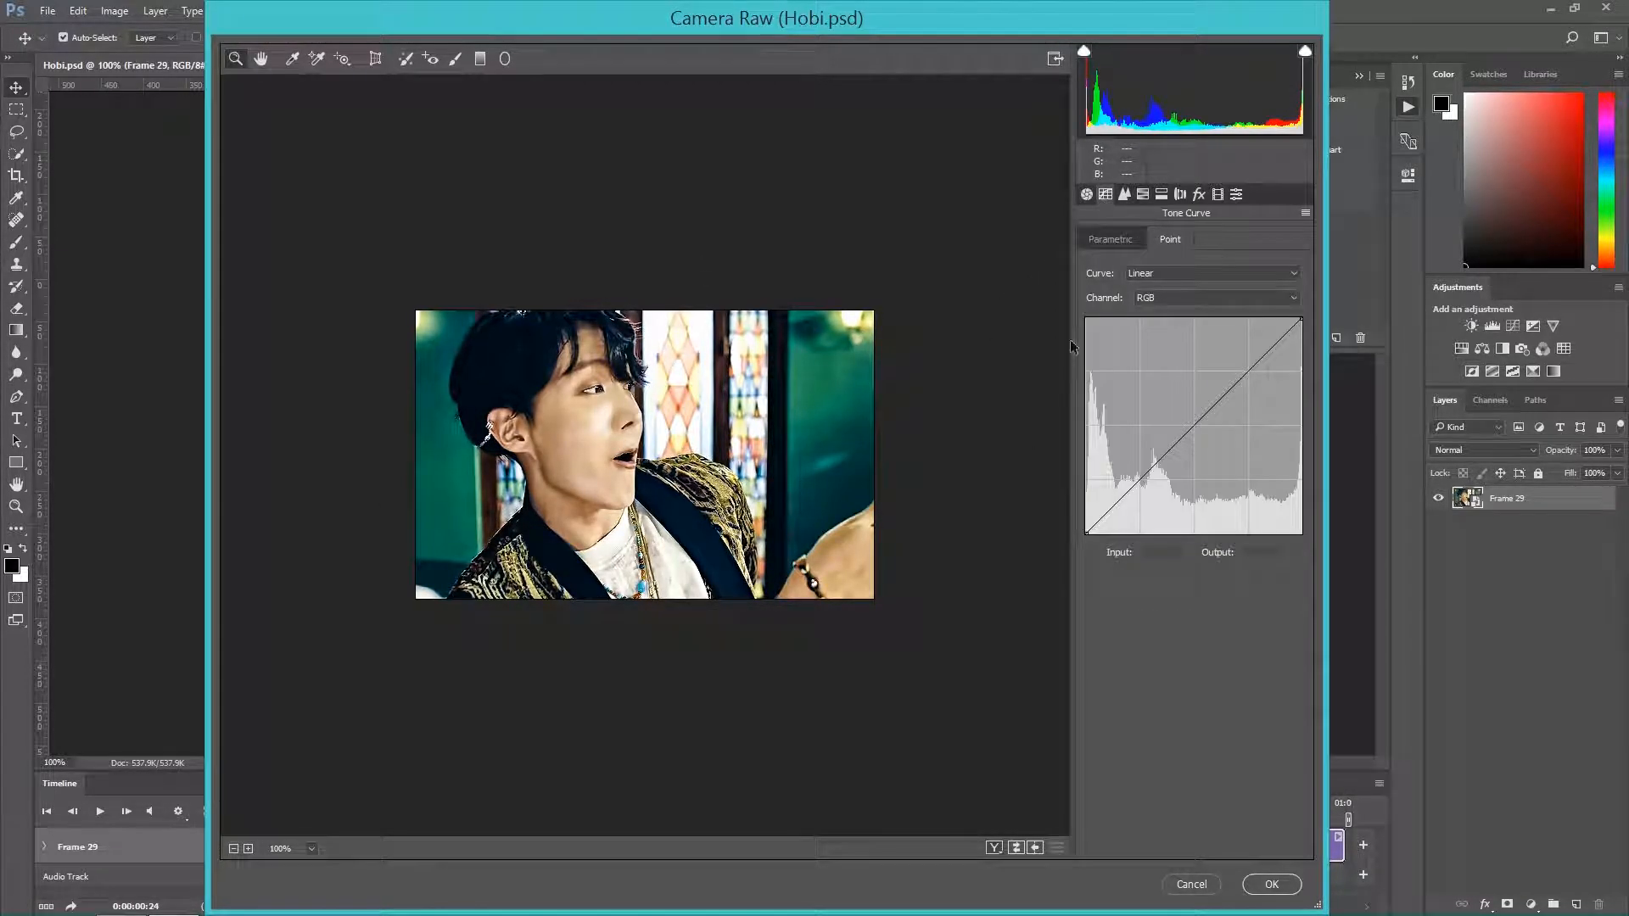
pyautogui.click(1098, 241)
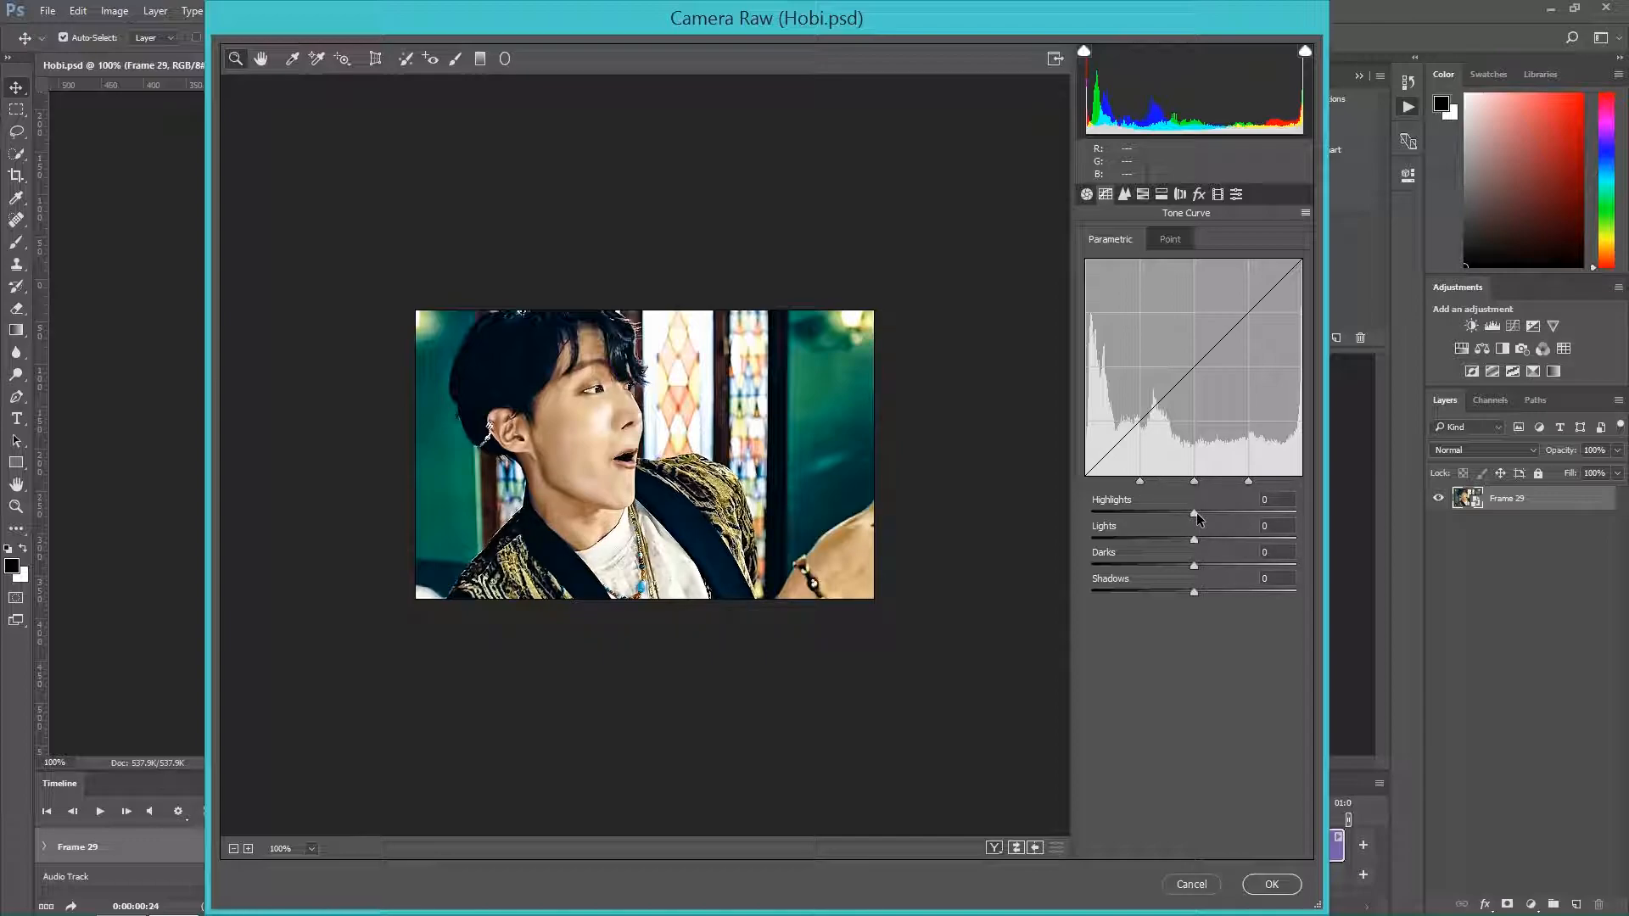
# - Try the parametric curve with Highlights at +100 and Shadows at -100 while shifting the tonal region dividers
pyautogui.moveTo(1197, 512); pyautogui.dragTo(1325, 507)
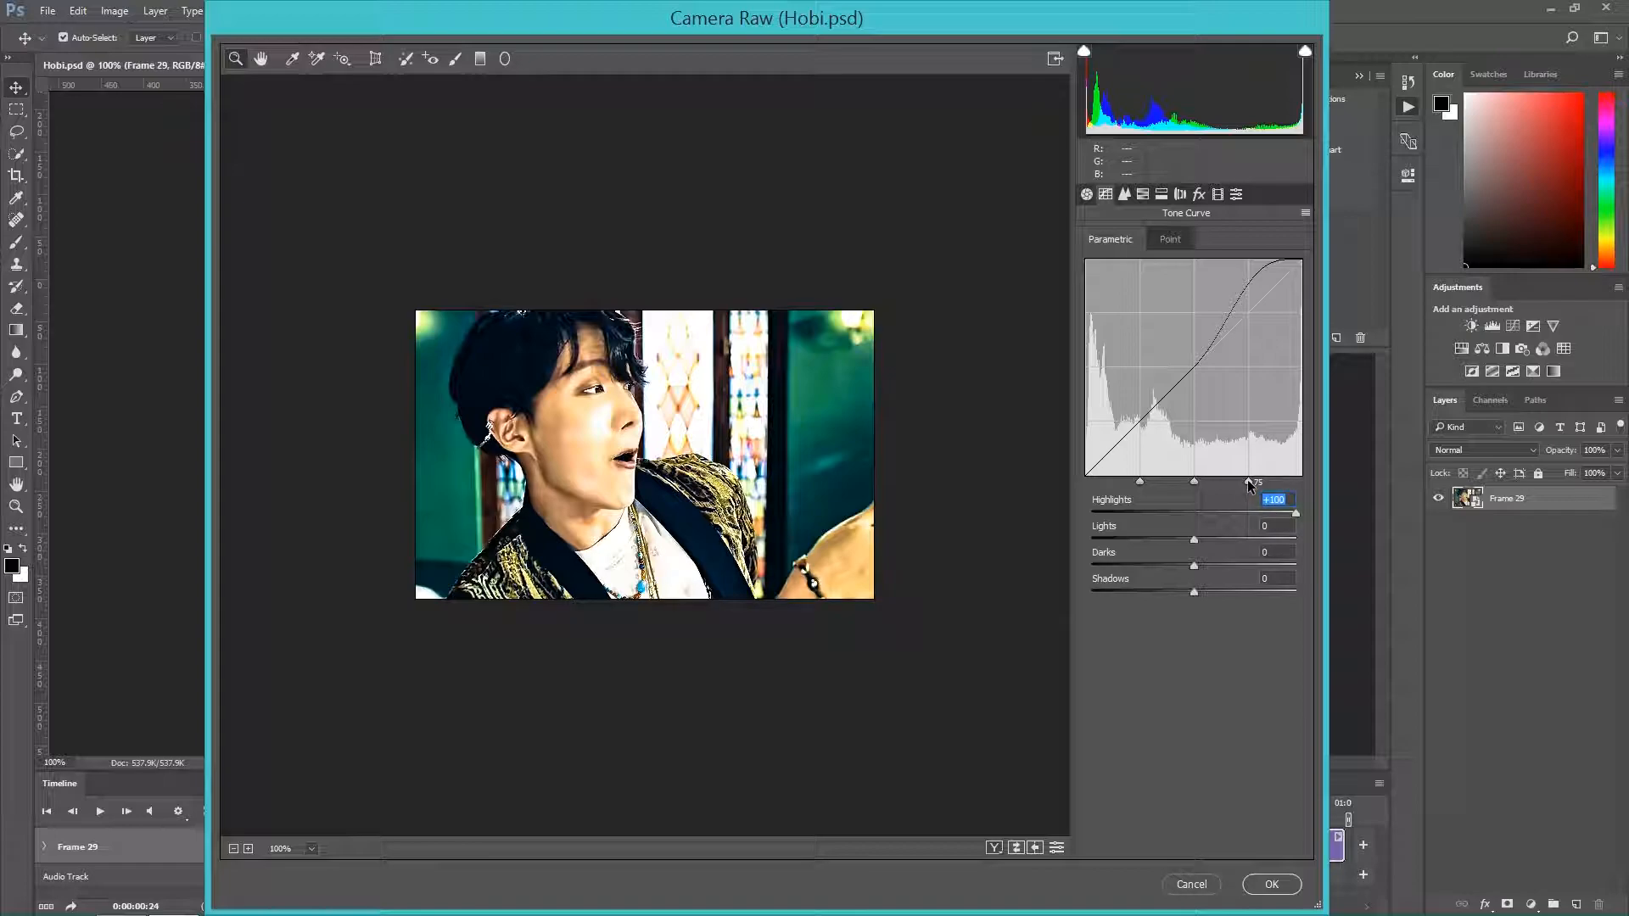
pyautogui.moveTo(1247, 481); pyautogui.dragTo(1194, 479)
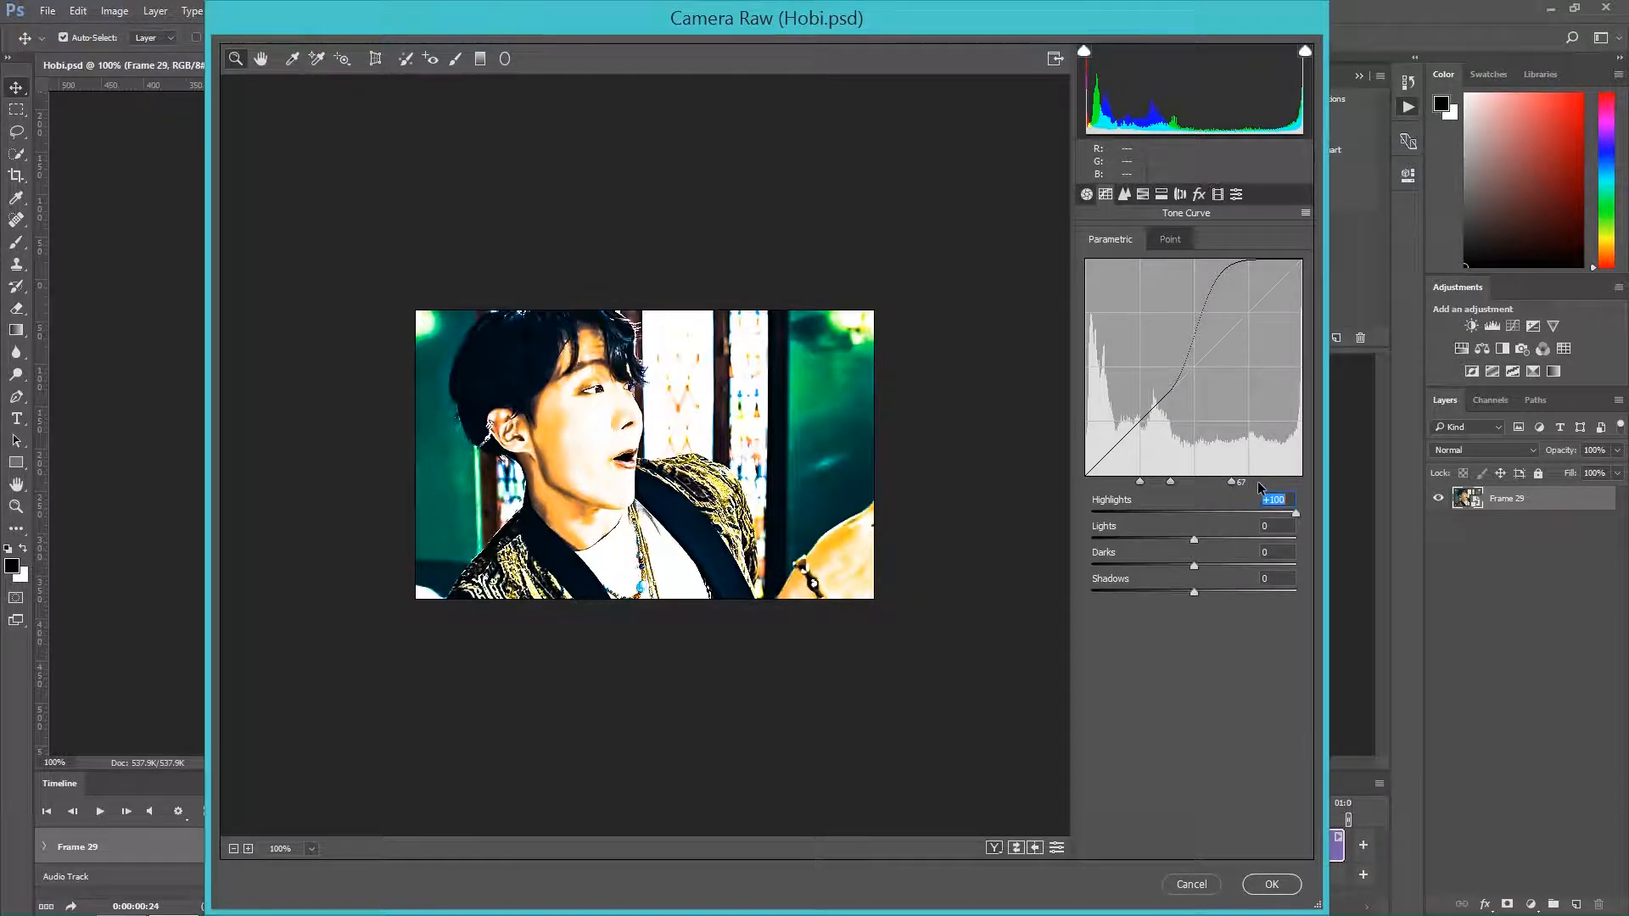
pyautogui.moveTo(1255, 481); pyautogui.dragTo(1250, 481)
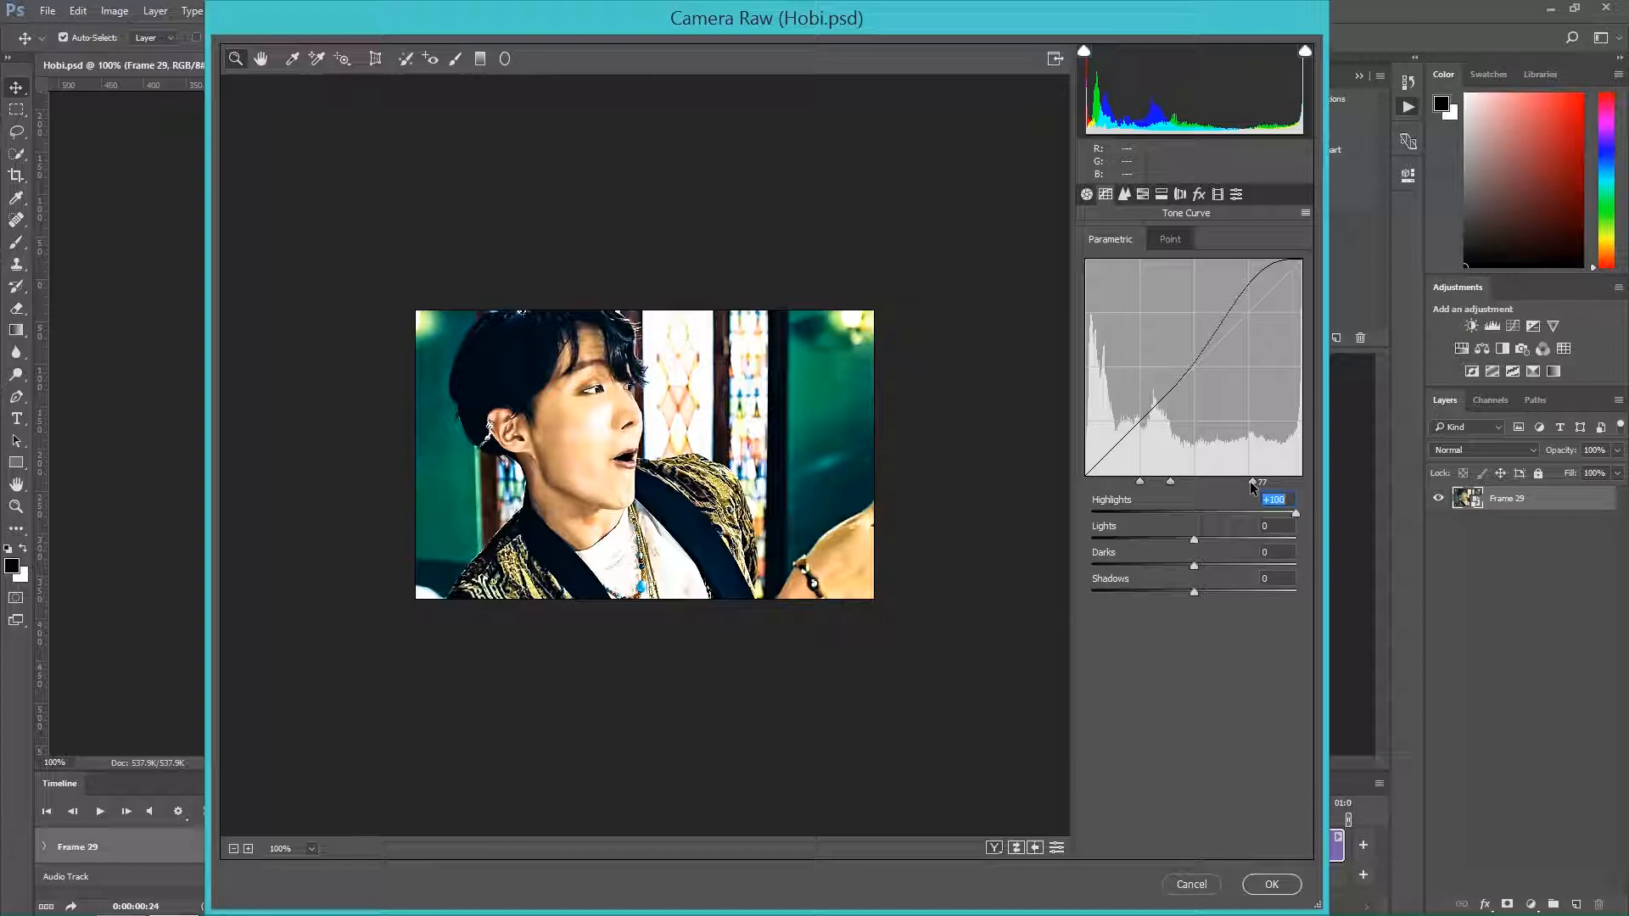
pyautogui.moveTo(1250, 481); pyautogui.dragTo(1209, 481)
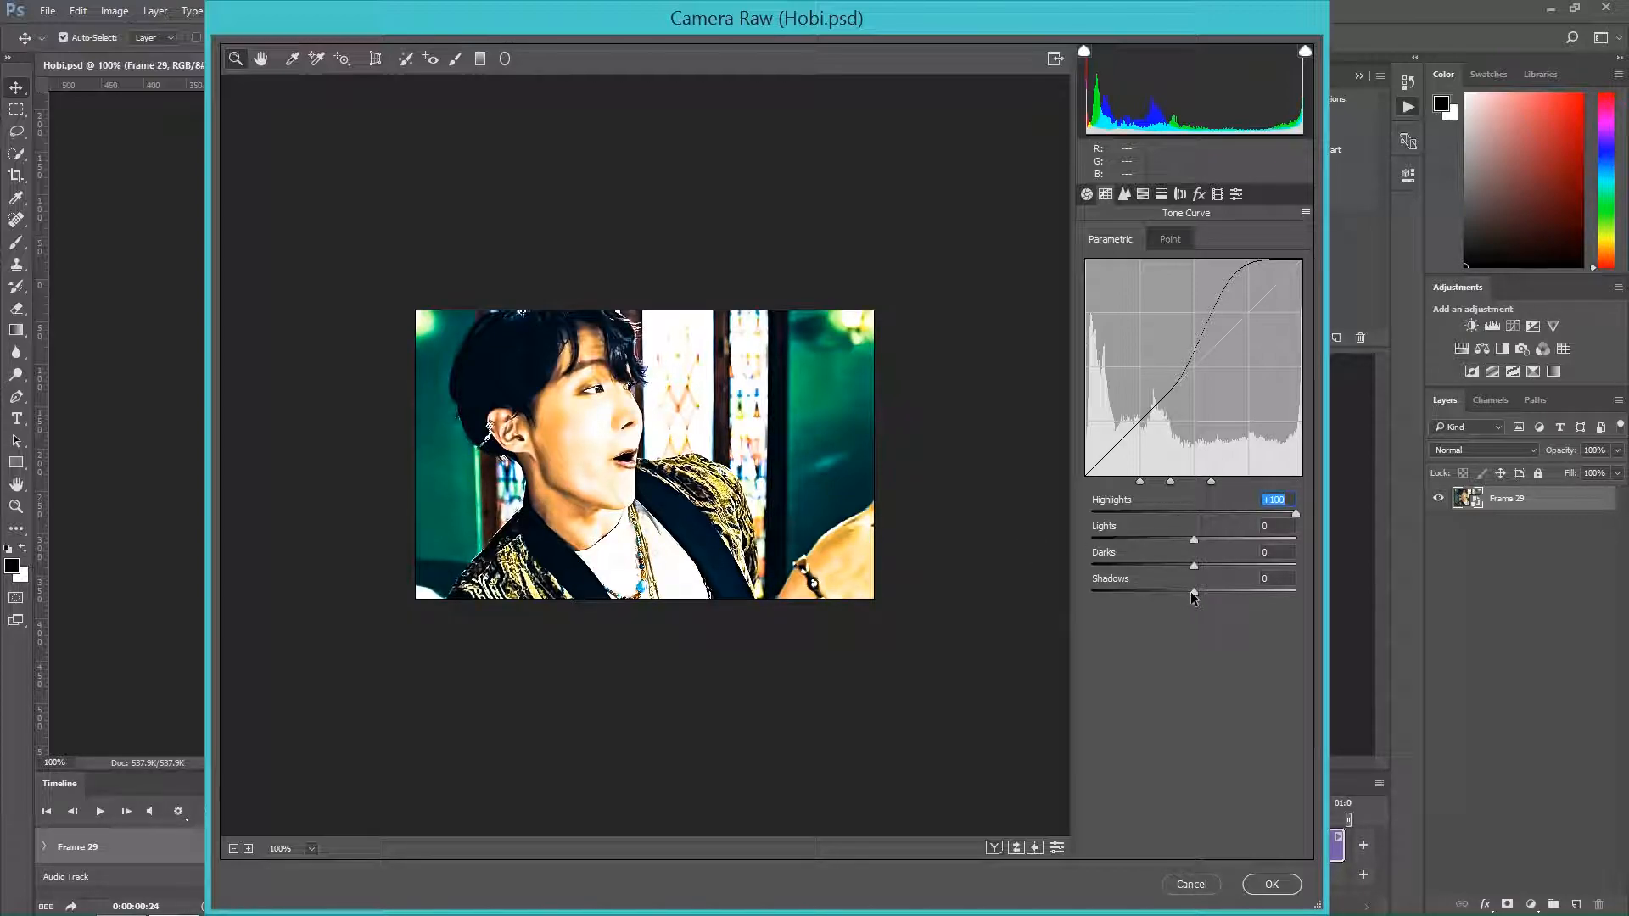
pyautogui.moveTo(1194, 594); pyautogui.dragTo(937, 587)
pyautogui.moveTo(1139, 481); pyautogui.dragTo(1190, 492)
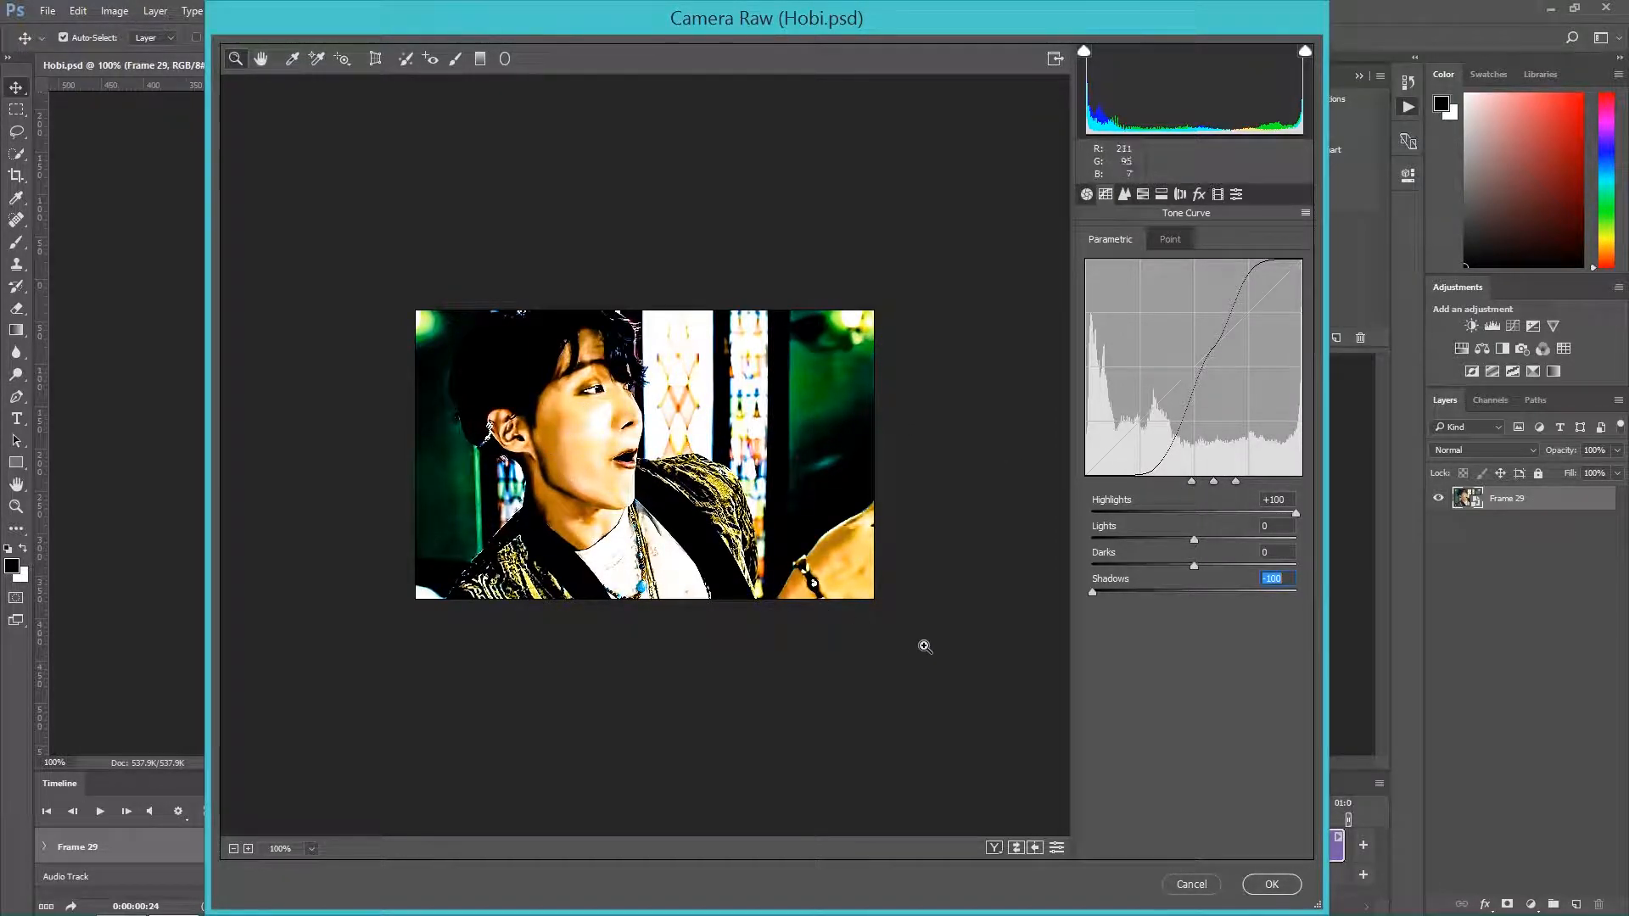
# - Reset the parametric curve's extreme values and set Highlights to +33, Lights to -10, Darks to -4 and Shadows to -10
pyautogui.press('Tab')
pyautogui.write('0')
pyautogui.moveTo(1285, 578); pyautogui.dragTo(1230, 571)
pyautogui.write('0')
pyautogui.moveTo(1236, 481); pyautogui.dragTo(1180, 599)
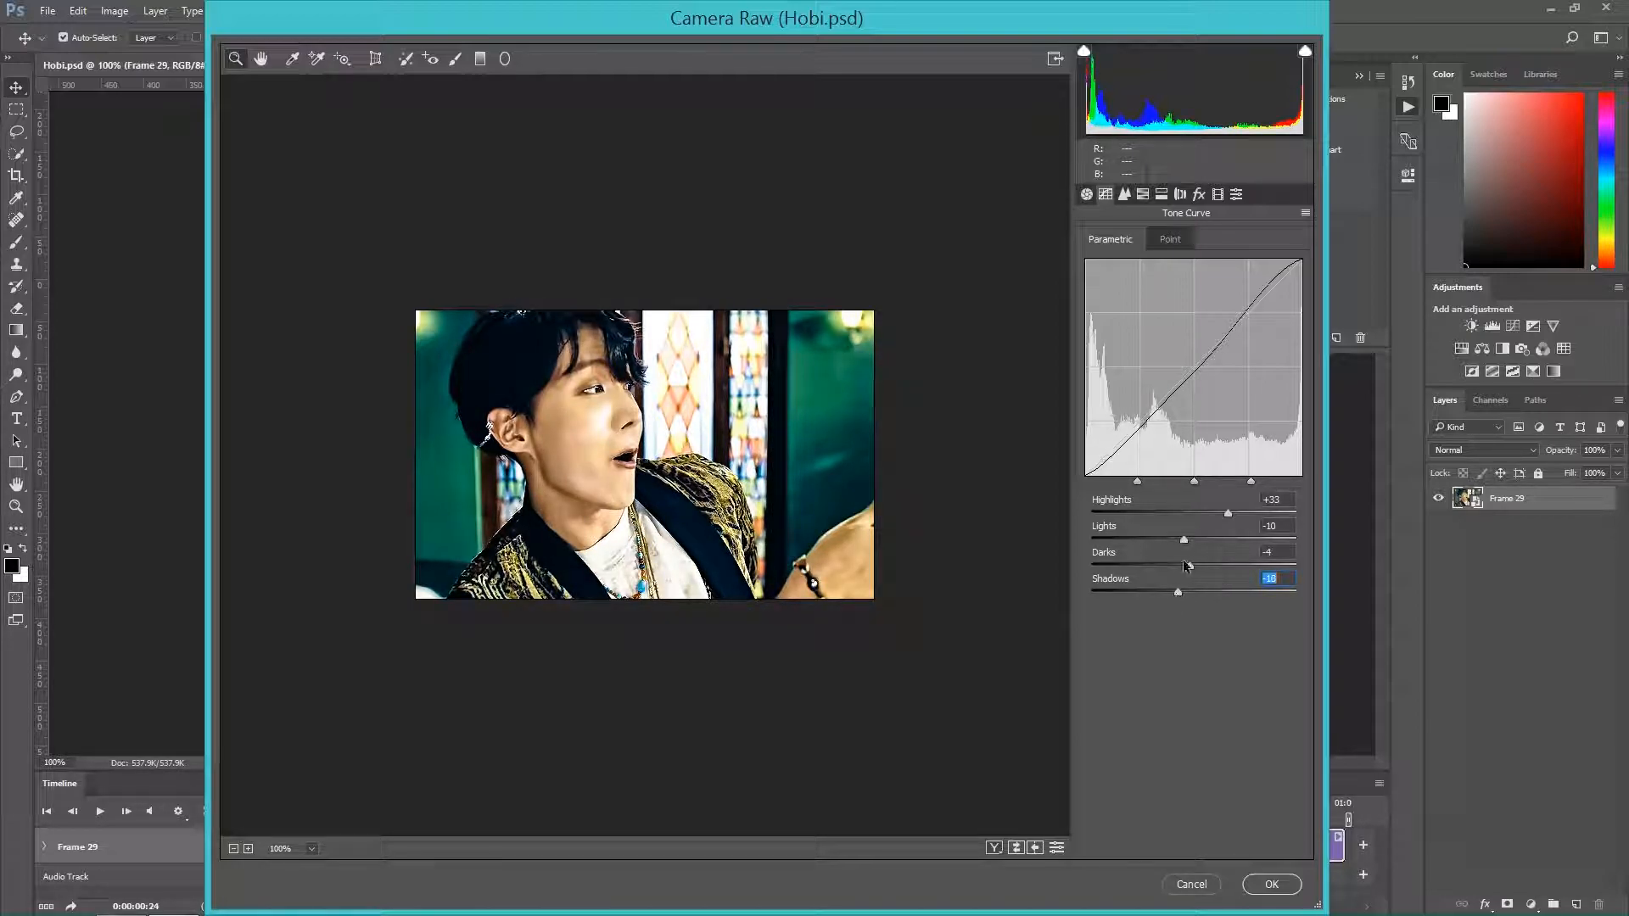
# - Look through the point tone curve's color channels and raise the Red curve's midpoint to Input 124, Output 135
pyautogui.click(1176, 241)
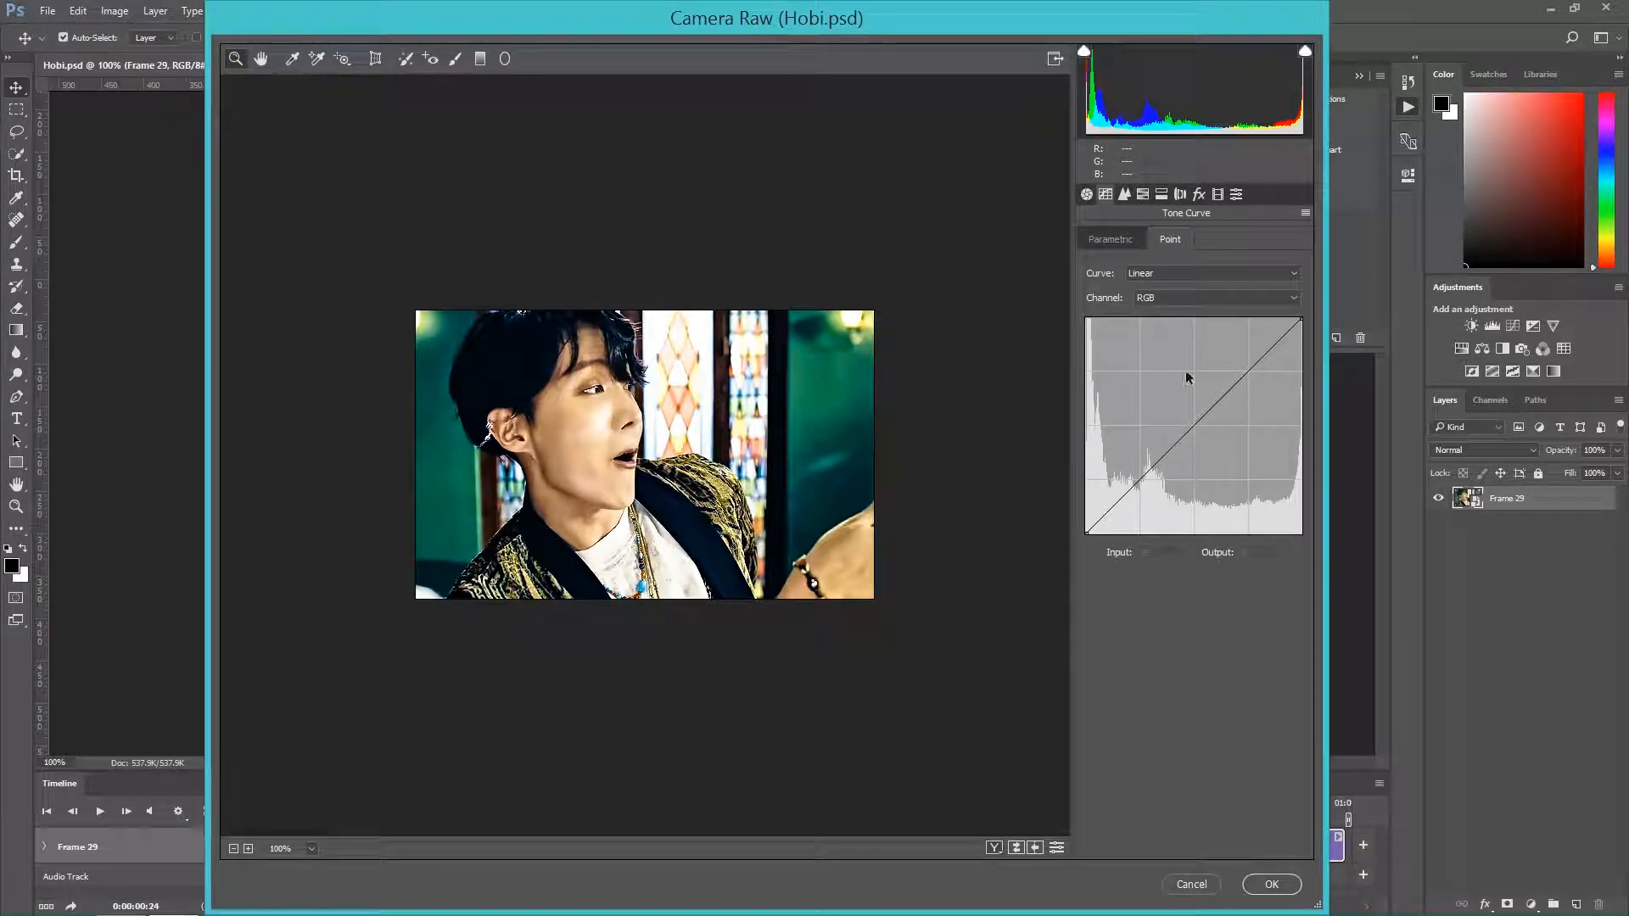
pyautogui.click(1147, 298)
pyautogui.click(1156, 324)
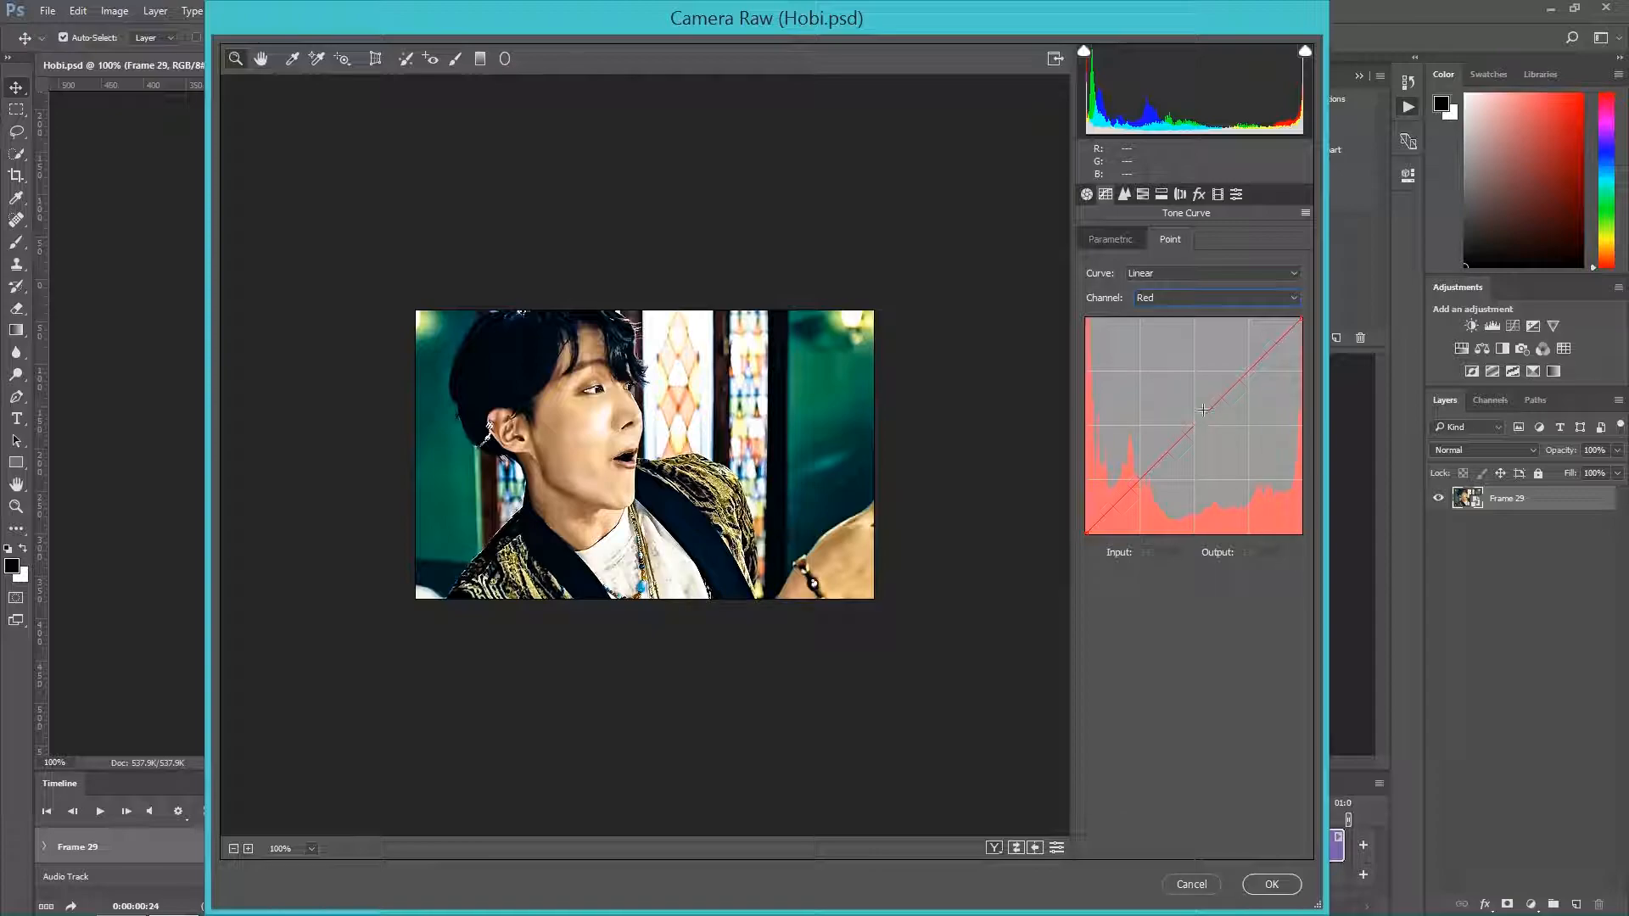
pyautogui.click(1203, 301)
pyautogui.click(1195, 334)
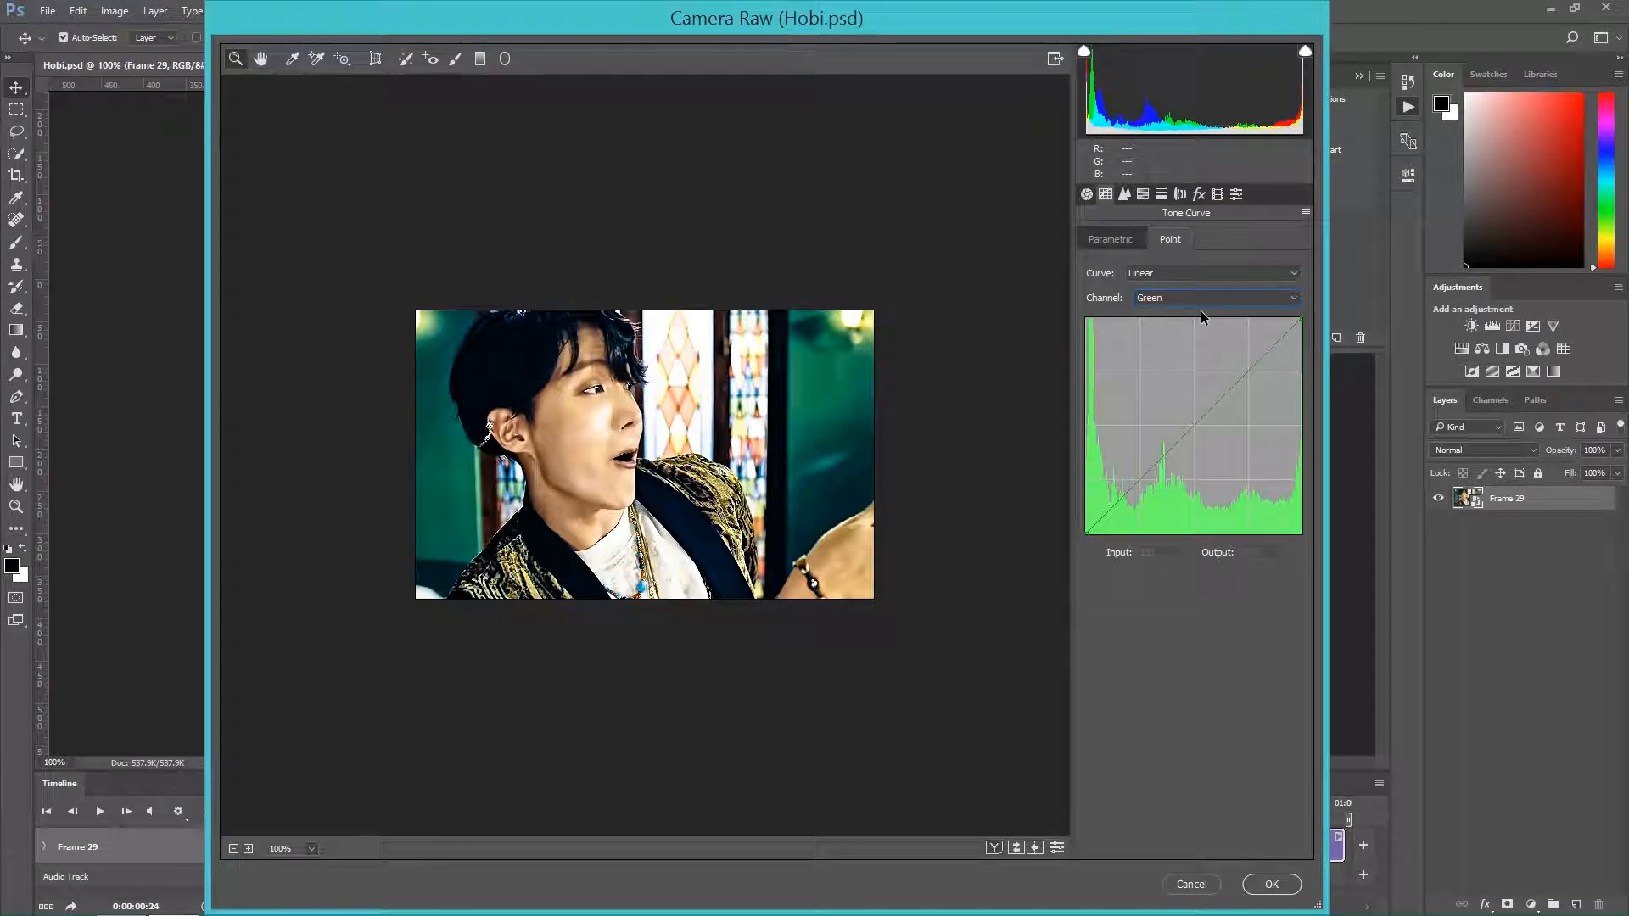
pyautogui.click(1200, 303)
pyautogui.click(1200, 354)
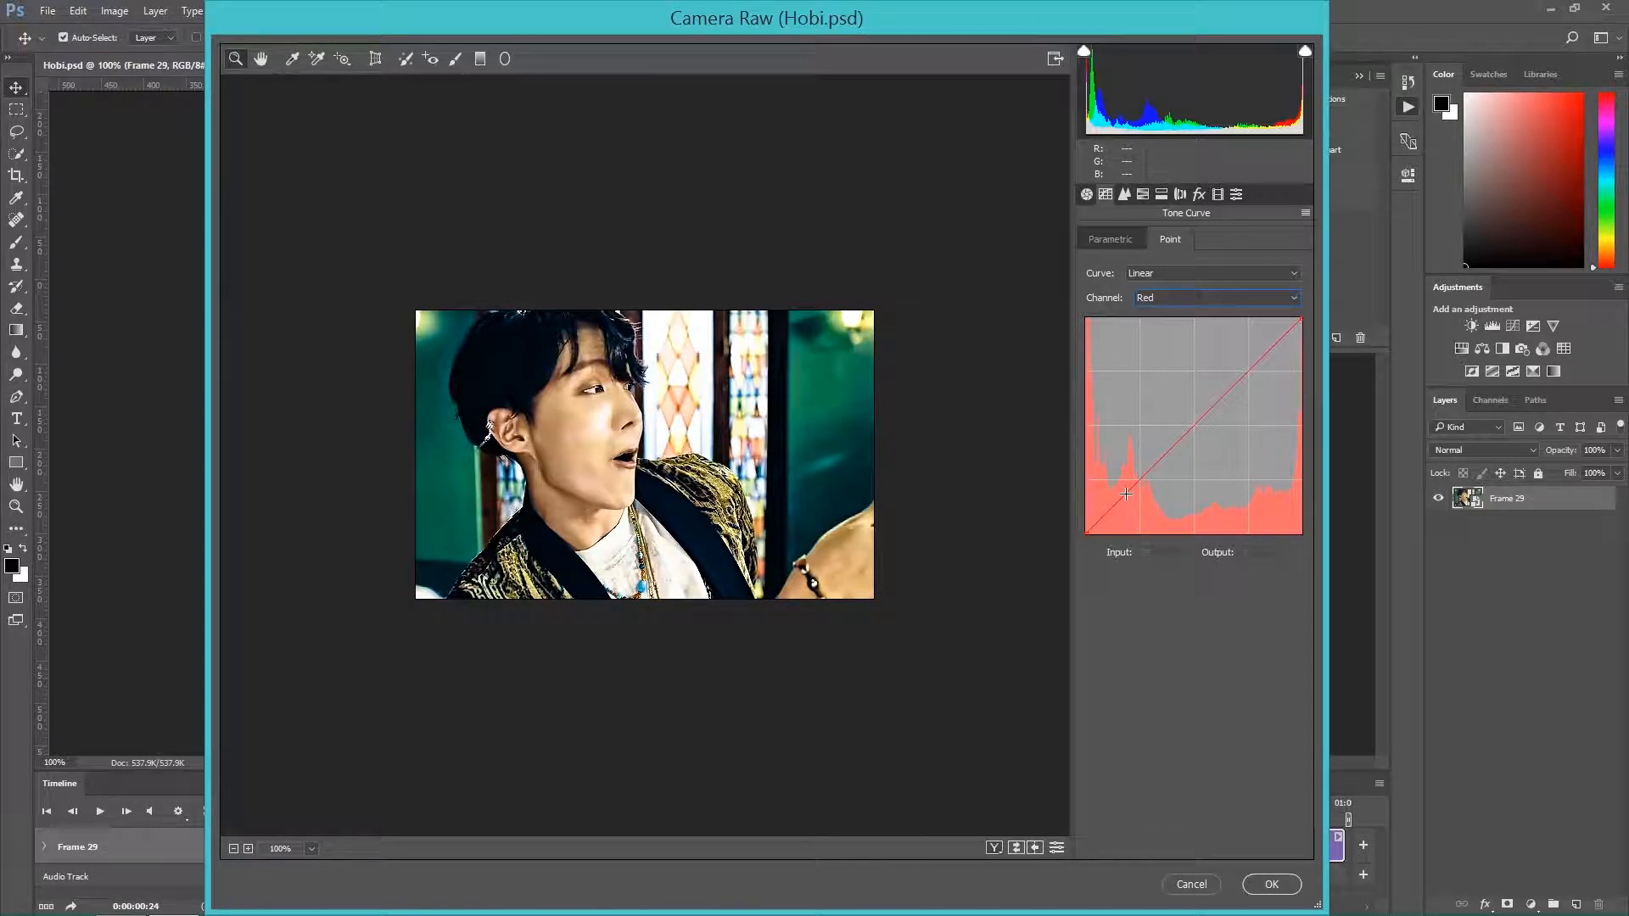
pyautogui.click(1193, 422)
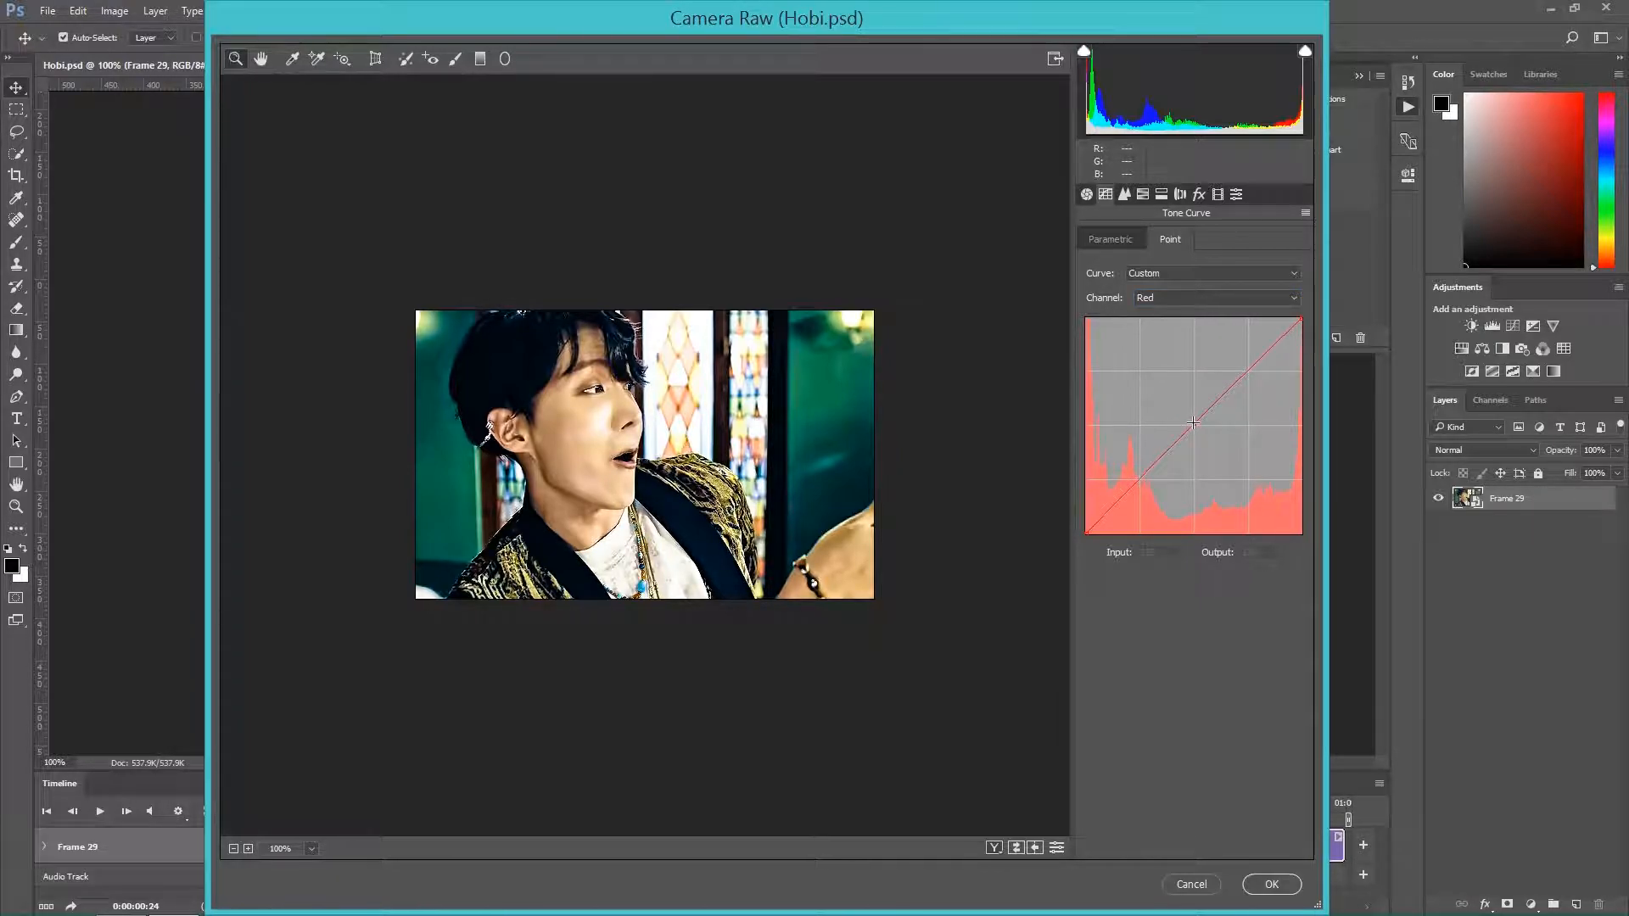
pyautogui.moveTo(1193, 422); pyautogui.dragTo(1190, 419)
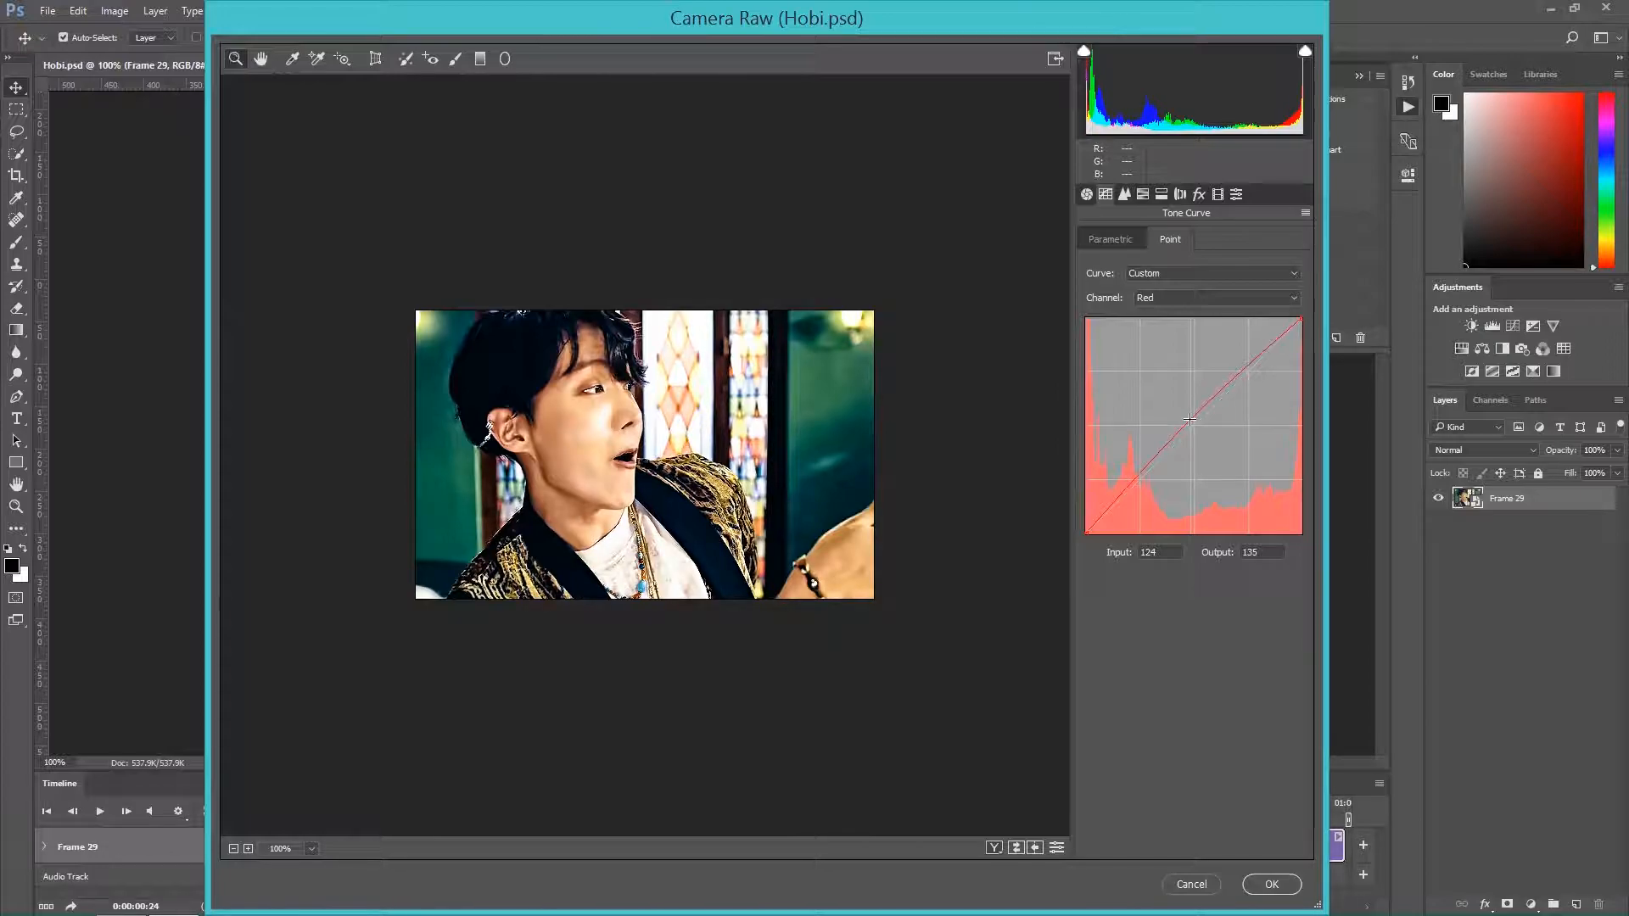
# - Adjust the shadow end of the Red point curve to Input 8, Output 1
pyautogui.moveTo(1190, 419); pyautogui.dragTo(1189, 418)
pyautogui.moveTo(1091, 529); pyautogui.dragTo(1027, 92)
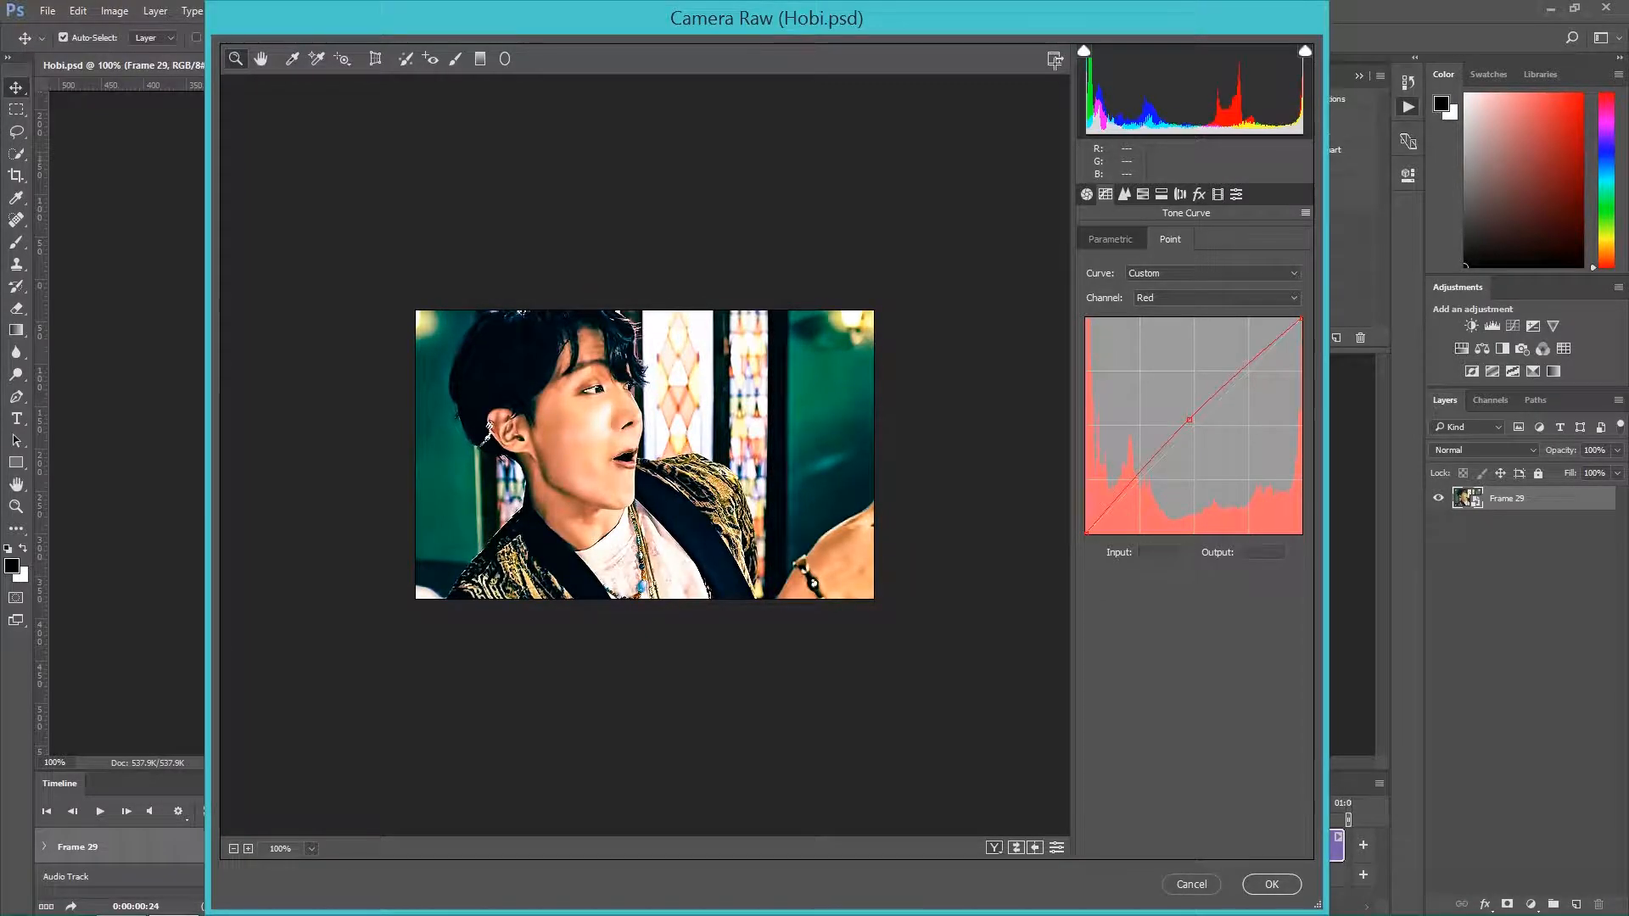
pyautogui.click(1119, 490)
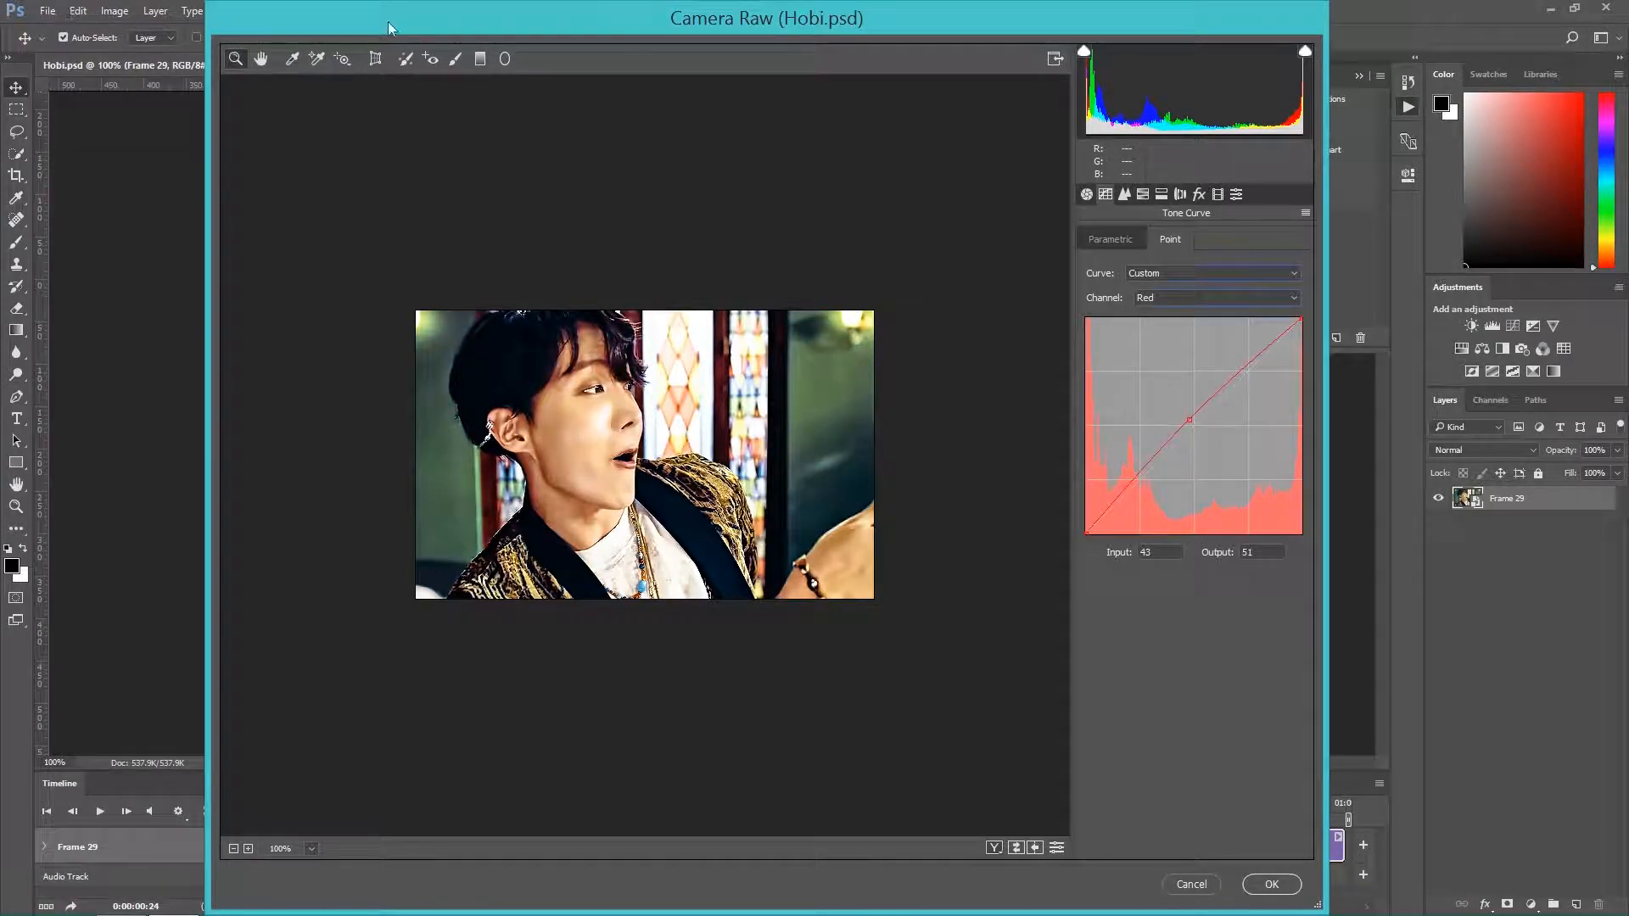
pyautogui.moveTo(1090, 529); pyautogui.dragTo(1107, 532)
pyautogui.hotkey('ctrl', 'z')
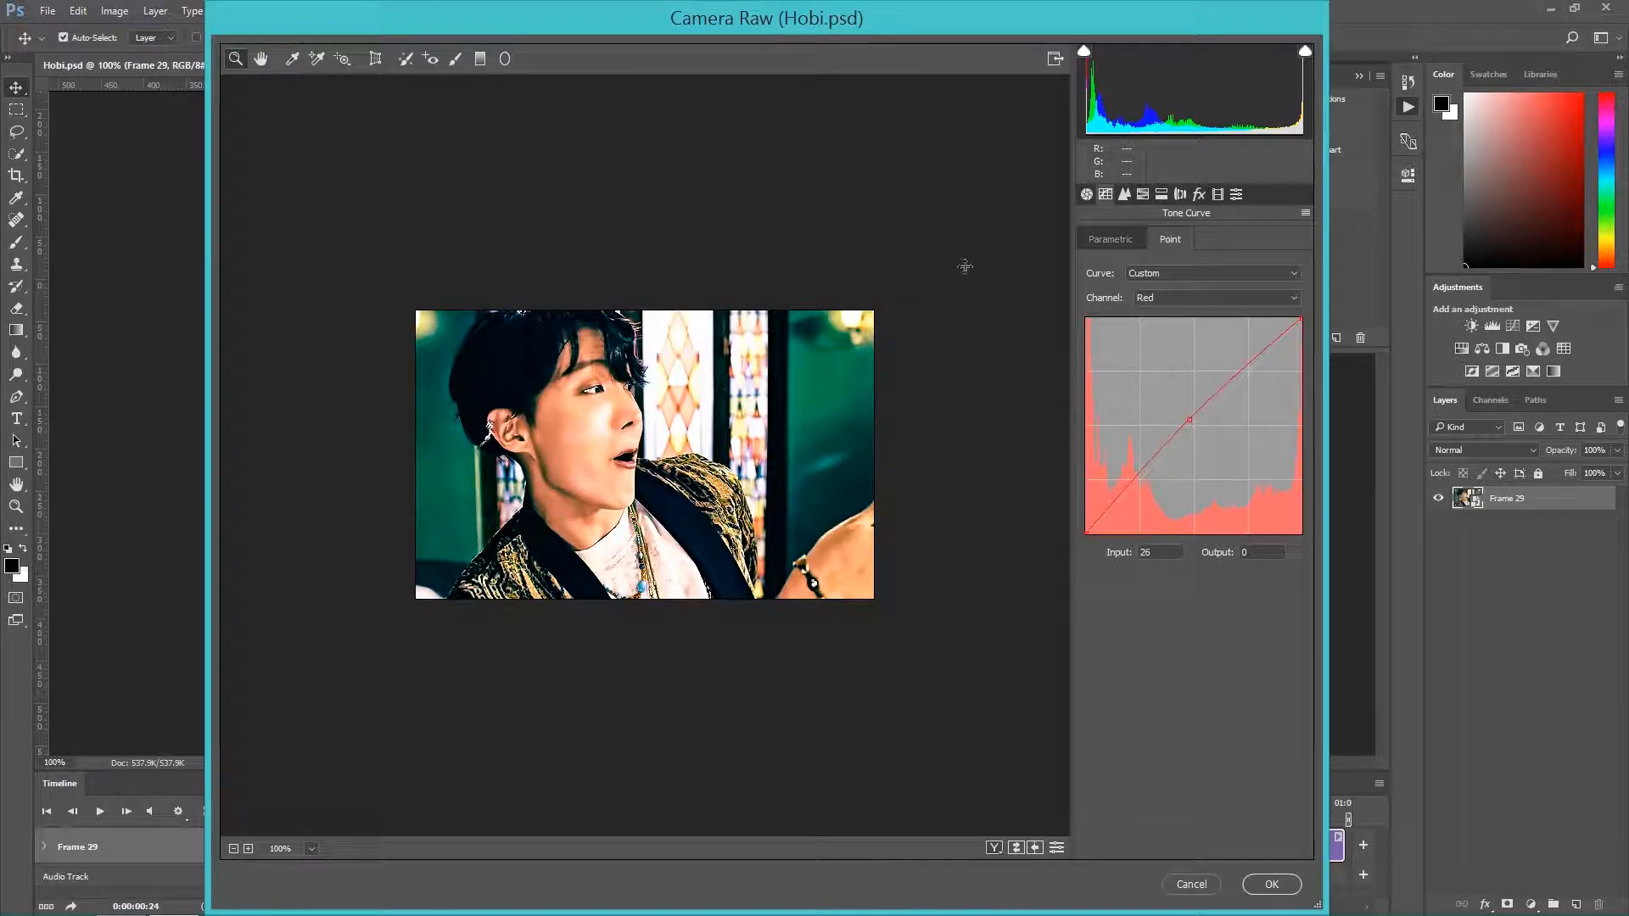
pyautogui.moveTo(1087, 532); pyautogui.dragTo(1092, 533)
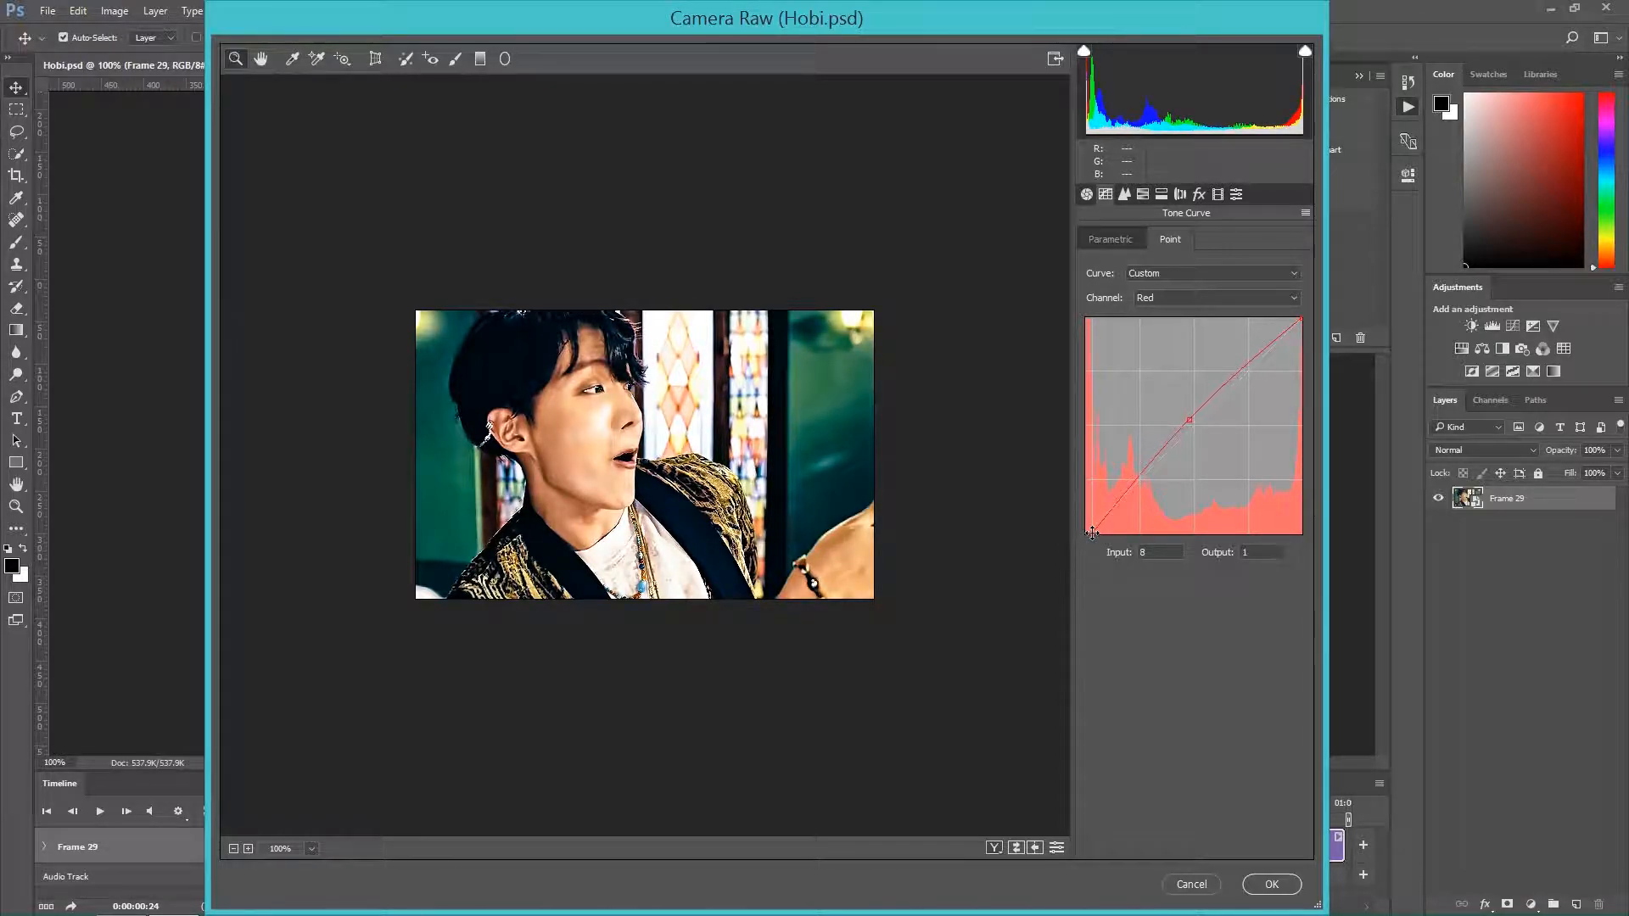
# - Shape the Green point curve with a shadow point and a highlight point at Input 176, Output 170
pyautogui.click(1174, 296)
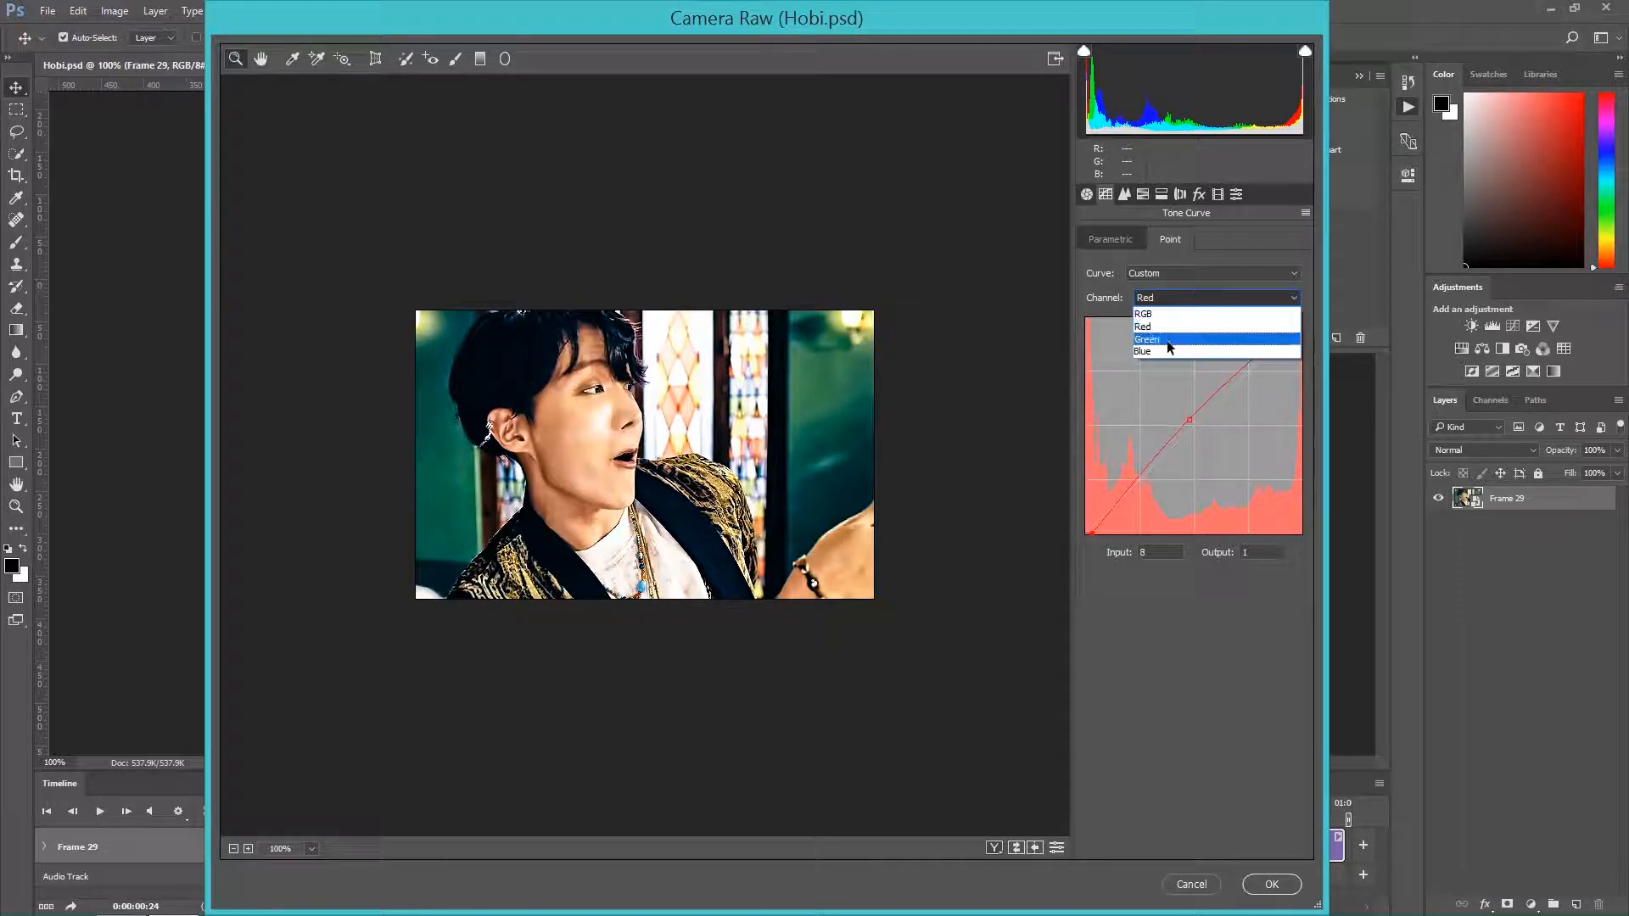
pyautogui.click(1169, 341)
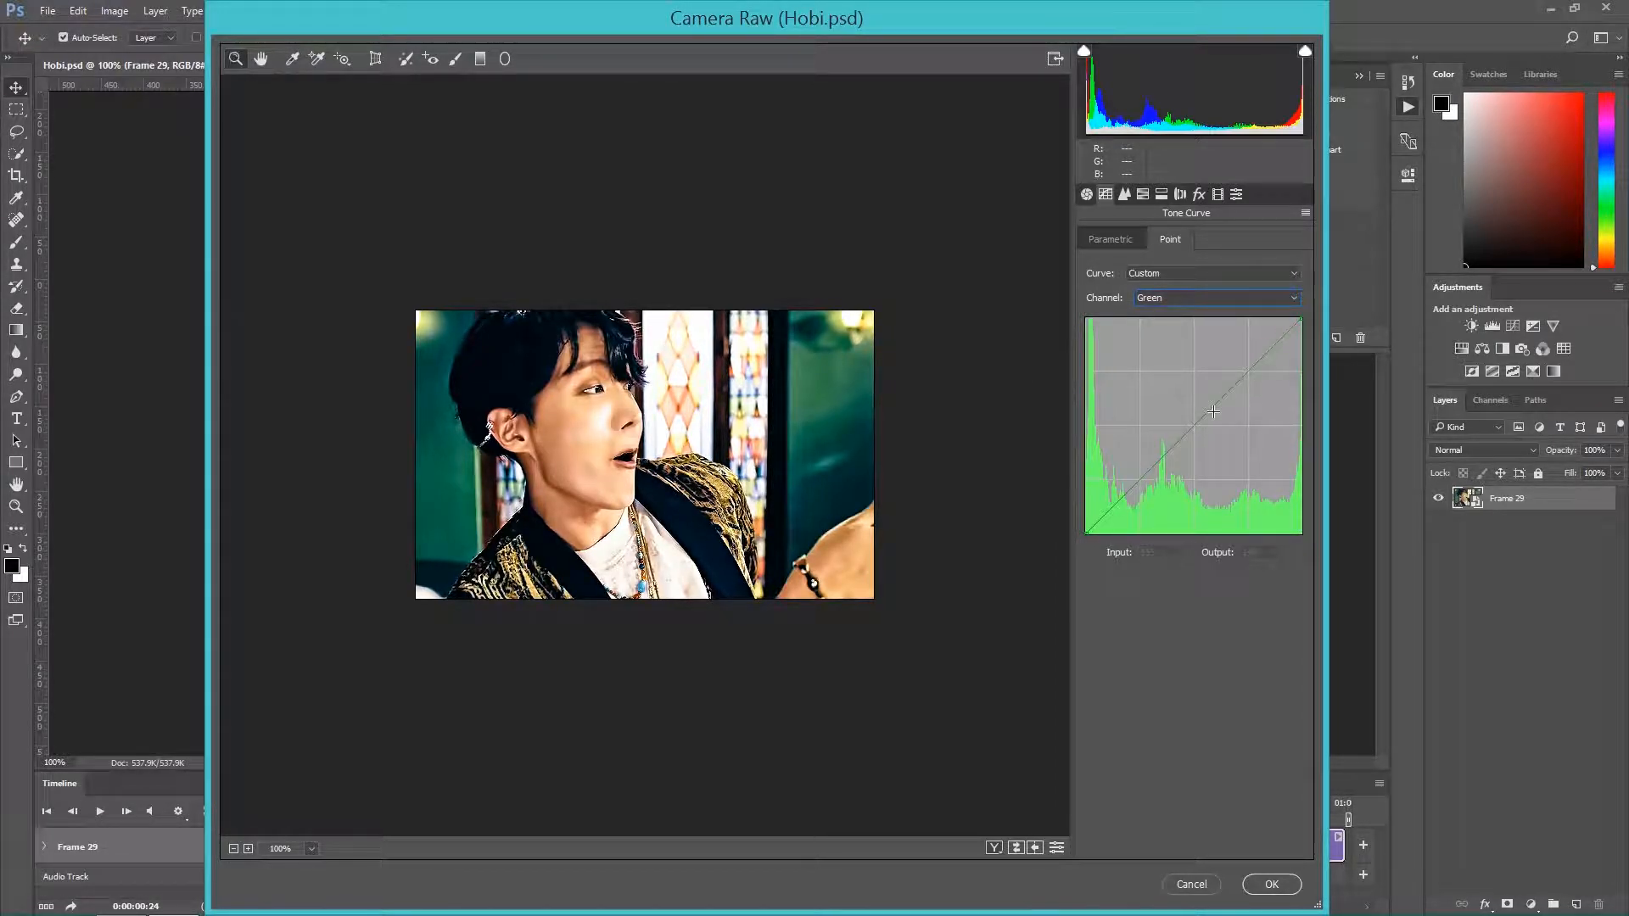
pyautogui.moveTo(1214, 411); pyautogui.dragTo(1152, 361)
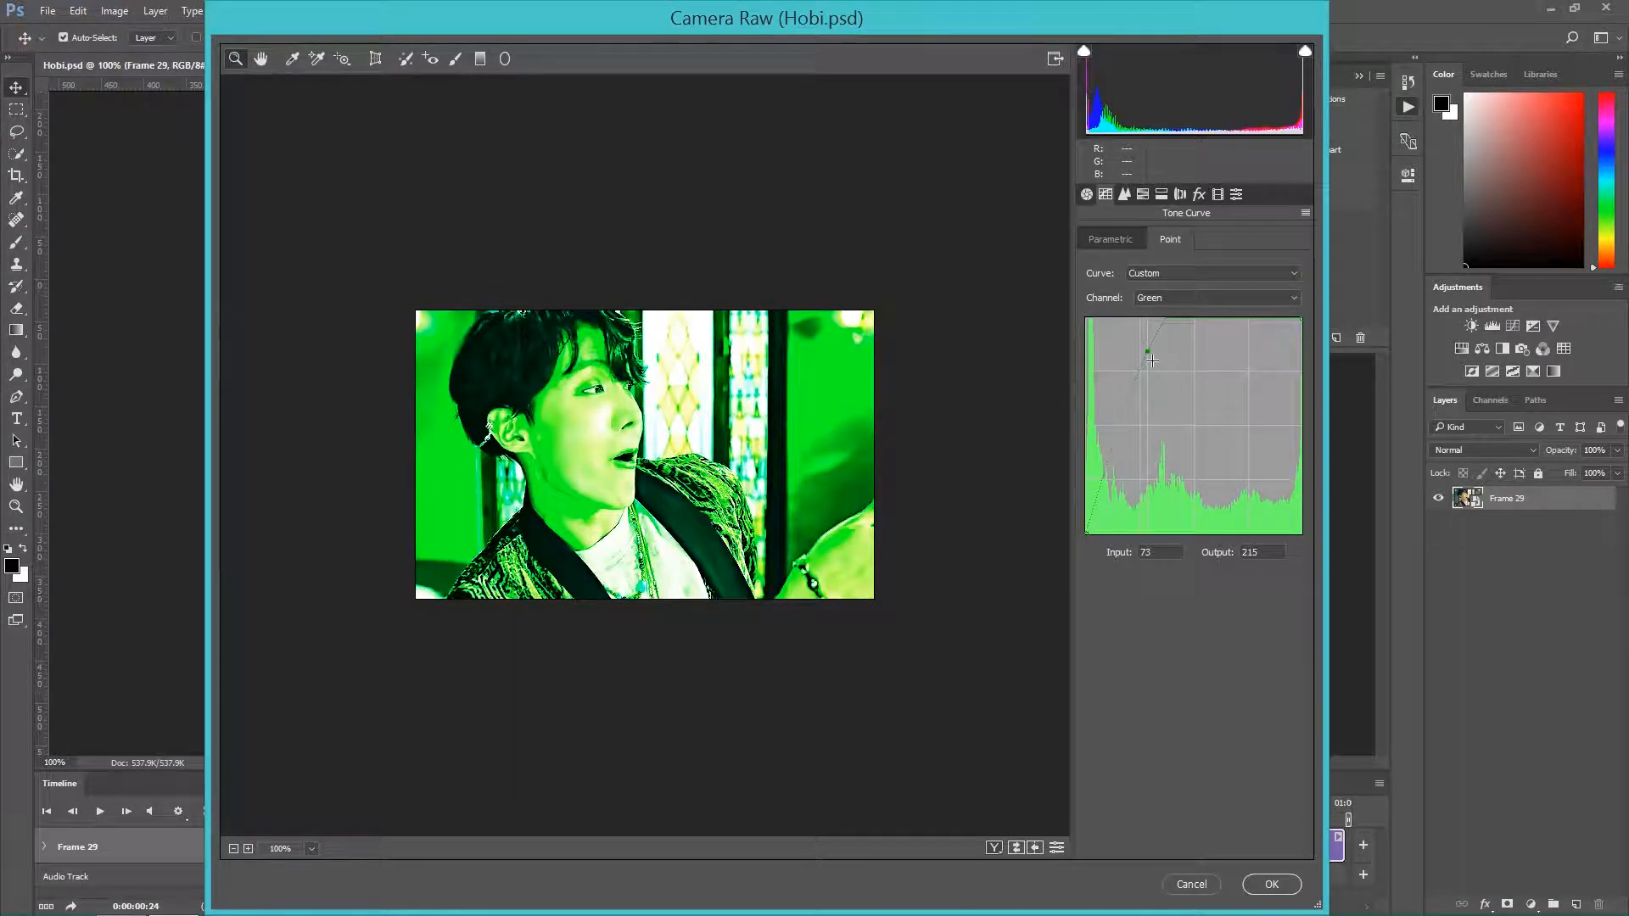
pyautogui.moveTo(1284, 512); pyautogui.dragTo(1177, 444)
pyautogui.moveTo(1162, 469); pyautogui.dragTo(1152, 473)
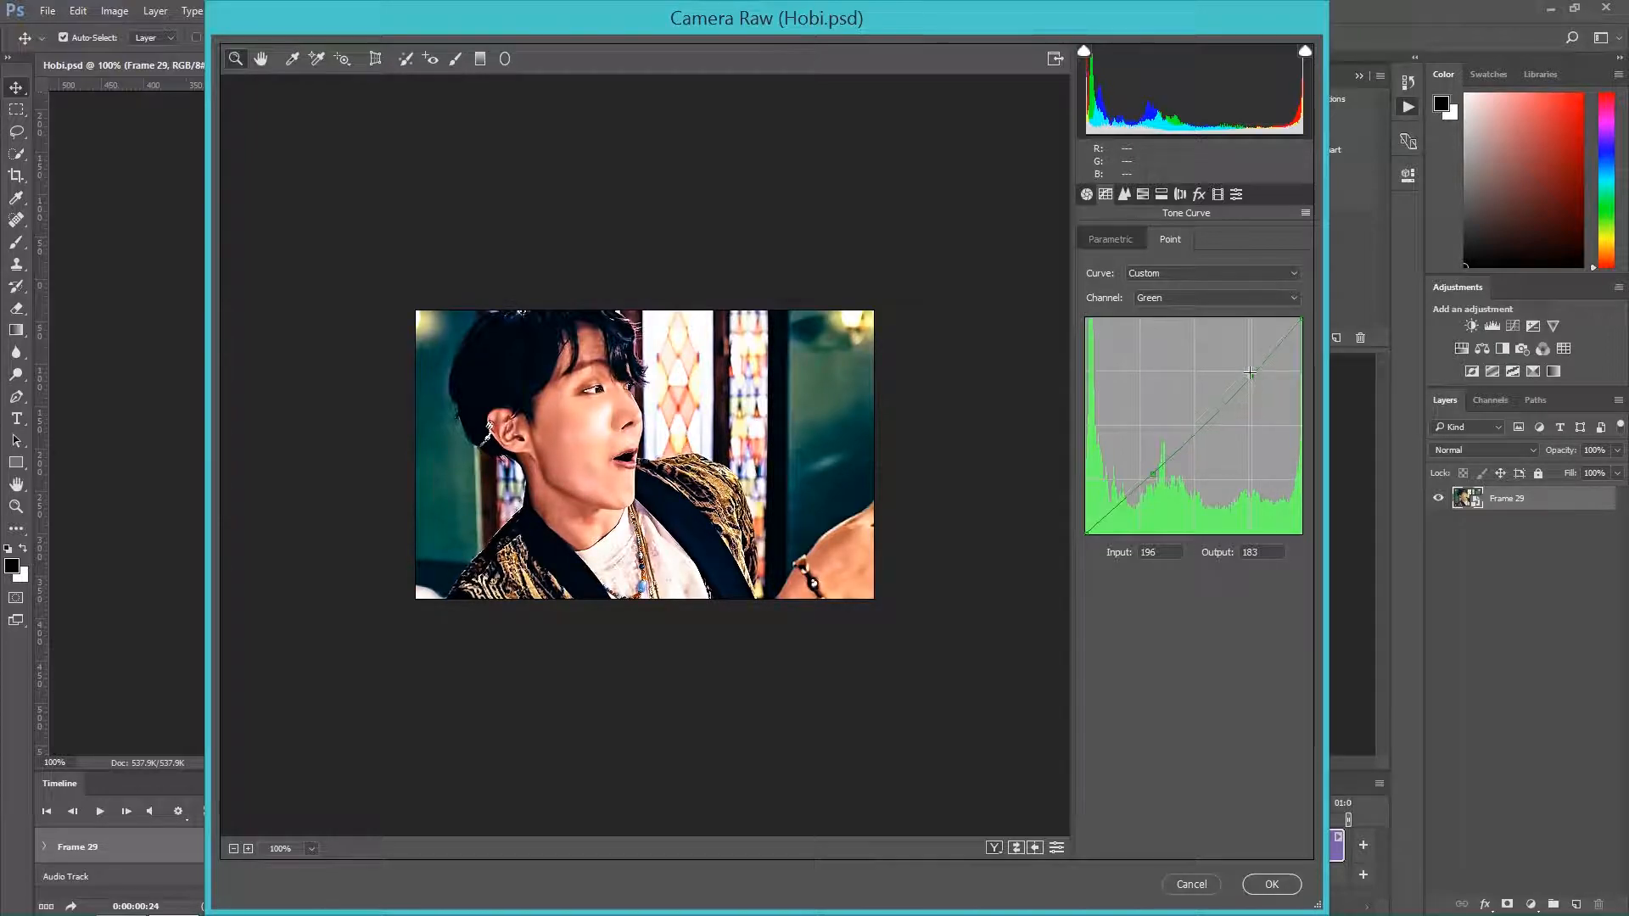
pyautogui.click(1245, 379)
pyautogui.moveTo(1244, 378); pyautogui.dragTo(1233, 386)
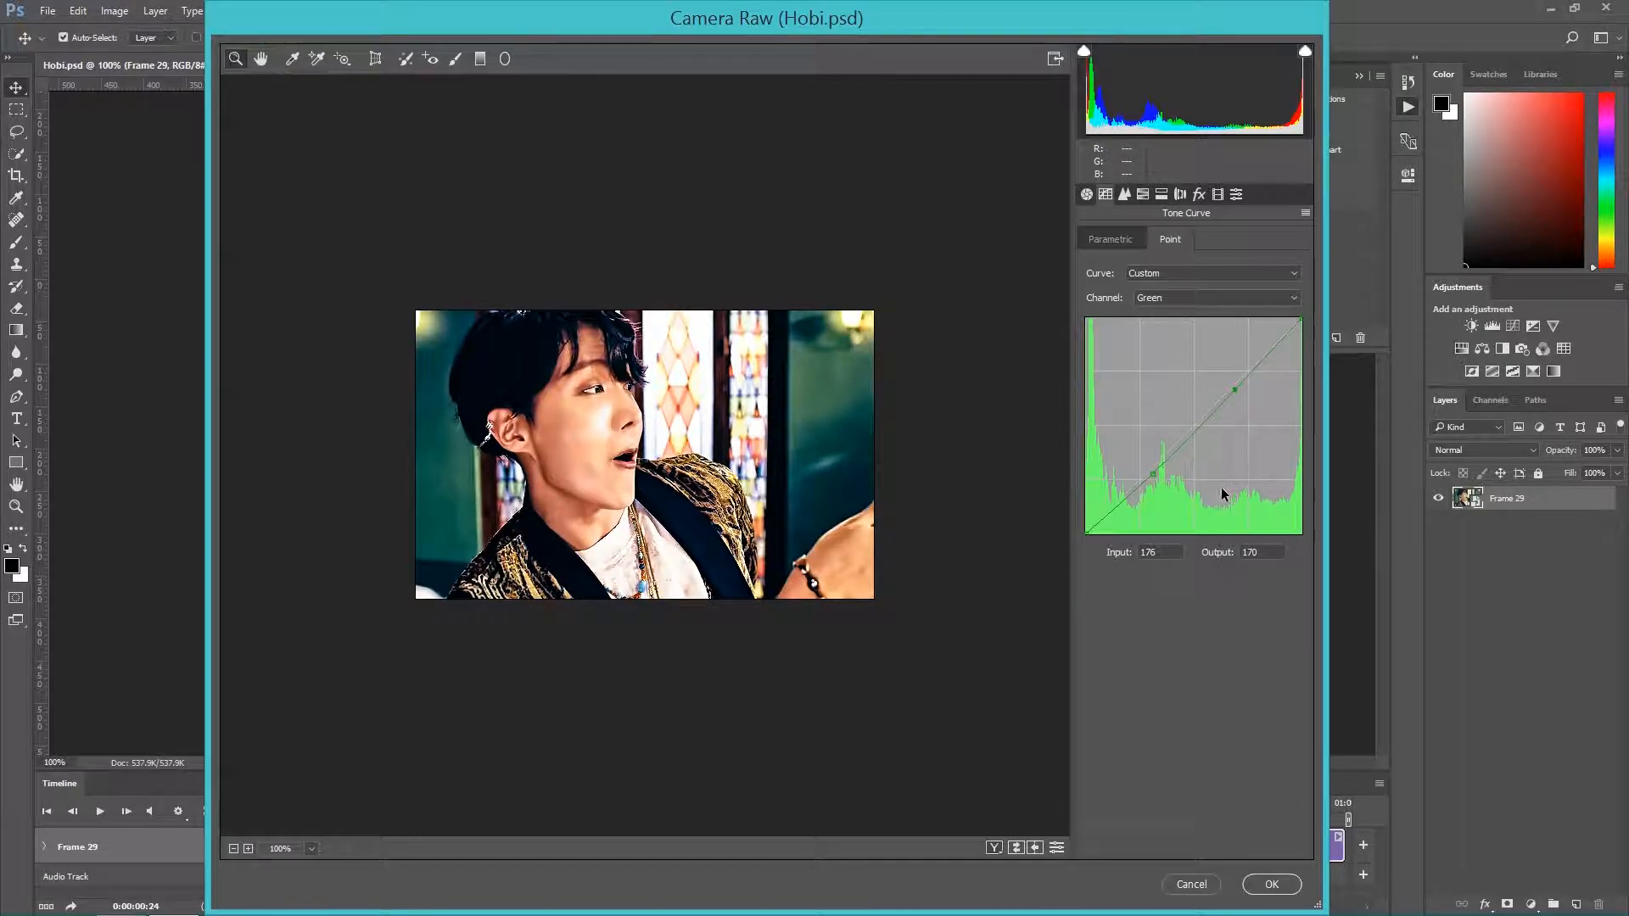
# - Shape the Blue point curve with a slightly adjusted shadow point and an upper point at Input 151, Output 149
pyautogui.click(1167, 297)
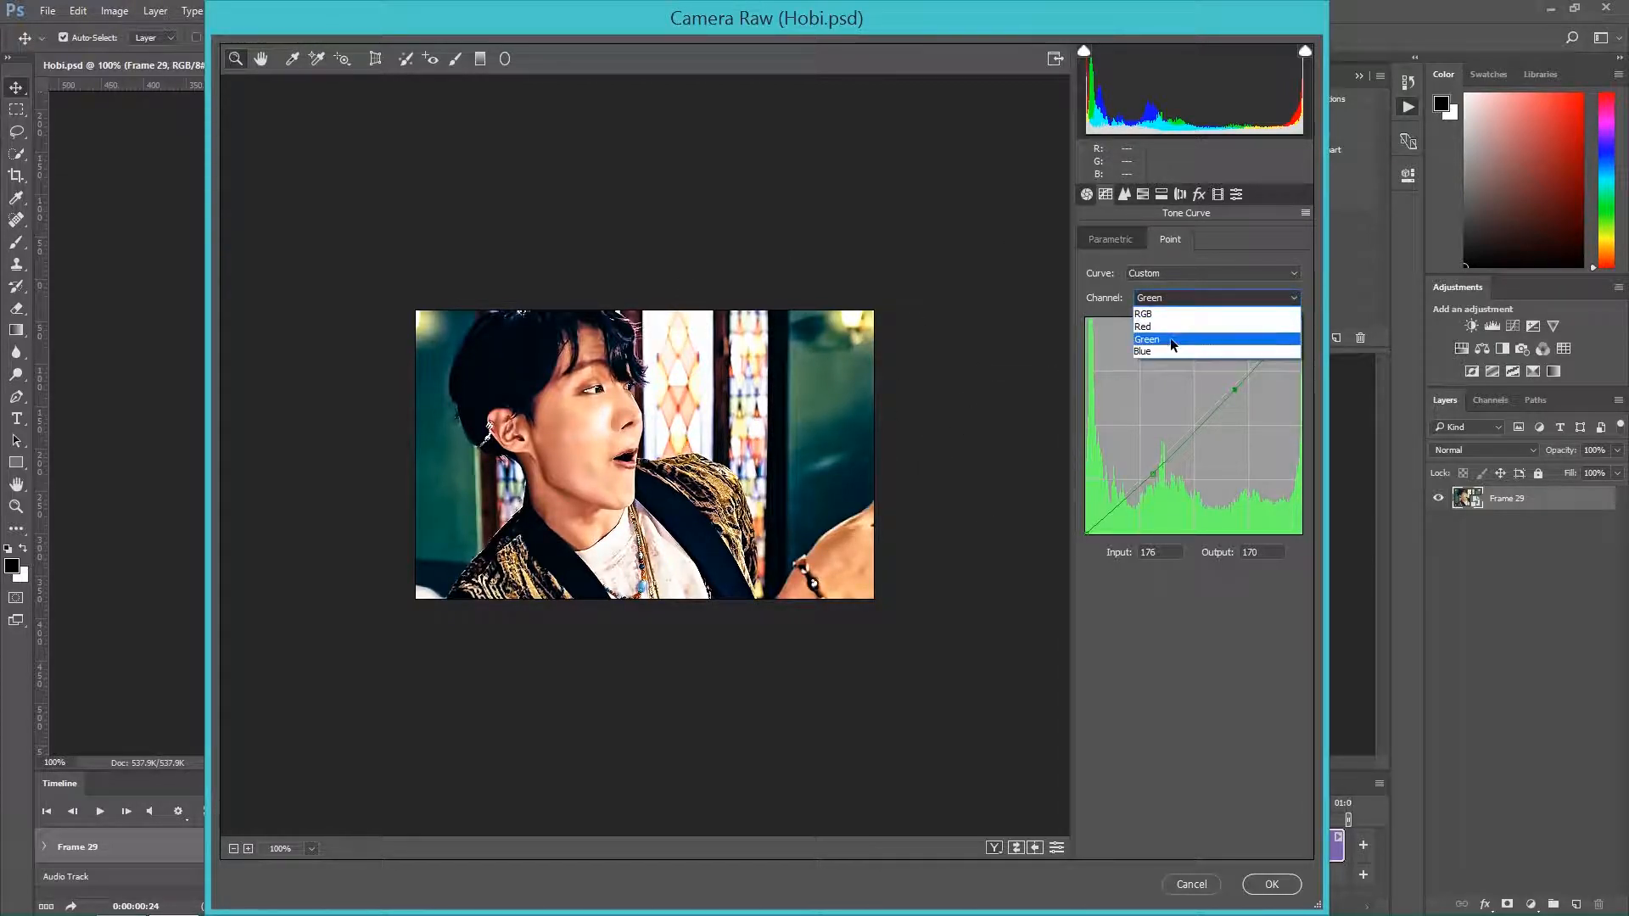
pyautogui.click(1169, 351)
pyautogui.moveTo(1185, 434); pyautogui.dragTo(1134, 479)
pyautogui.click(1213, 408)
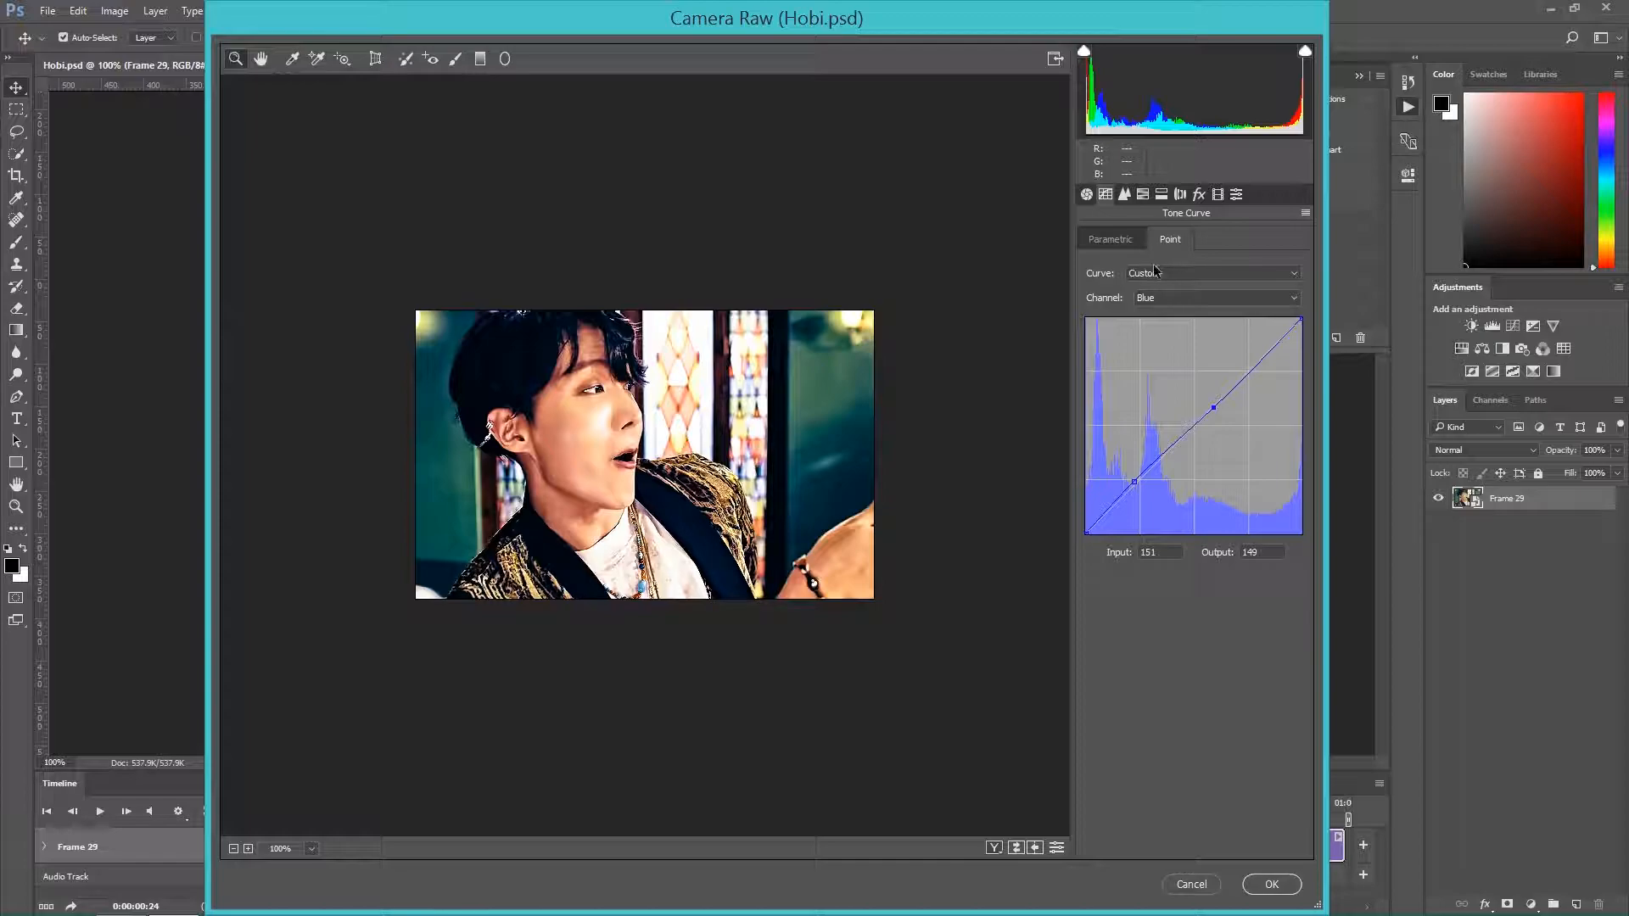
# - Add two points to the RGB point curve: Input 168, Output 172 and Input 66, Output 67
pyautogui.click(1160, 301)
pyautogui.click(1172, 312)
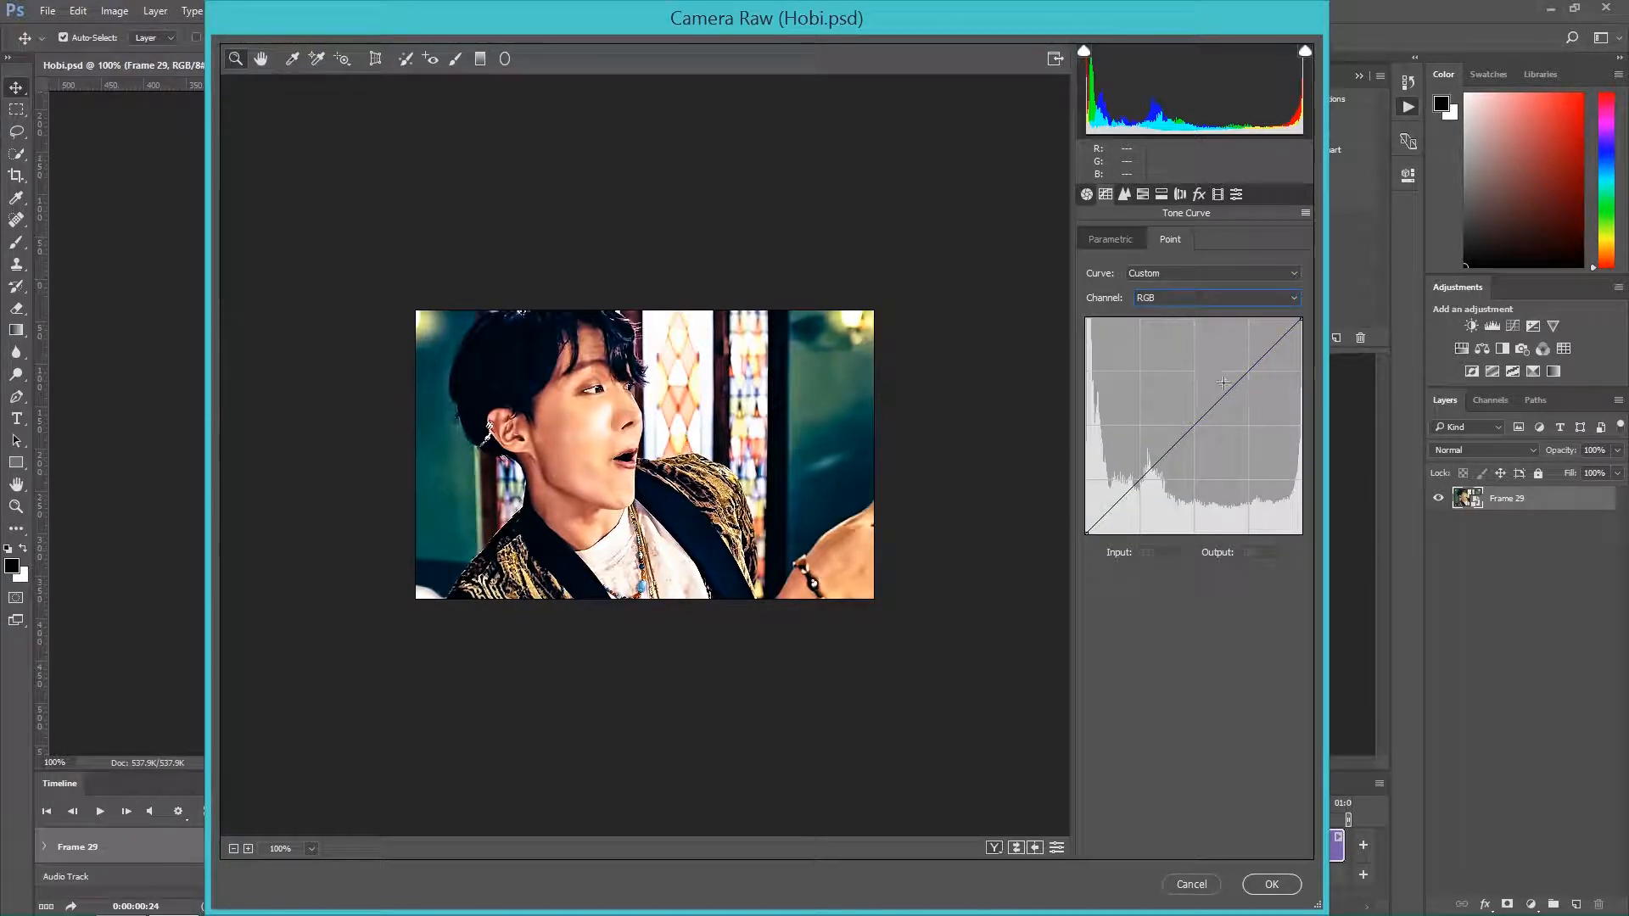
pyautogui.moveTo(1229, 389); pyautogui.dragTo(1228, 388)
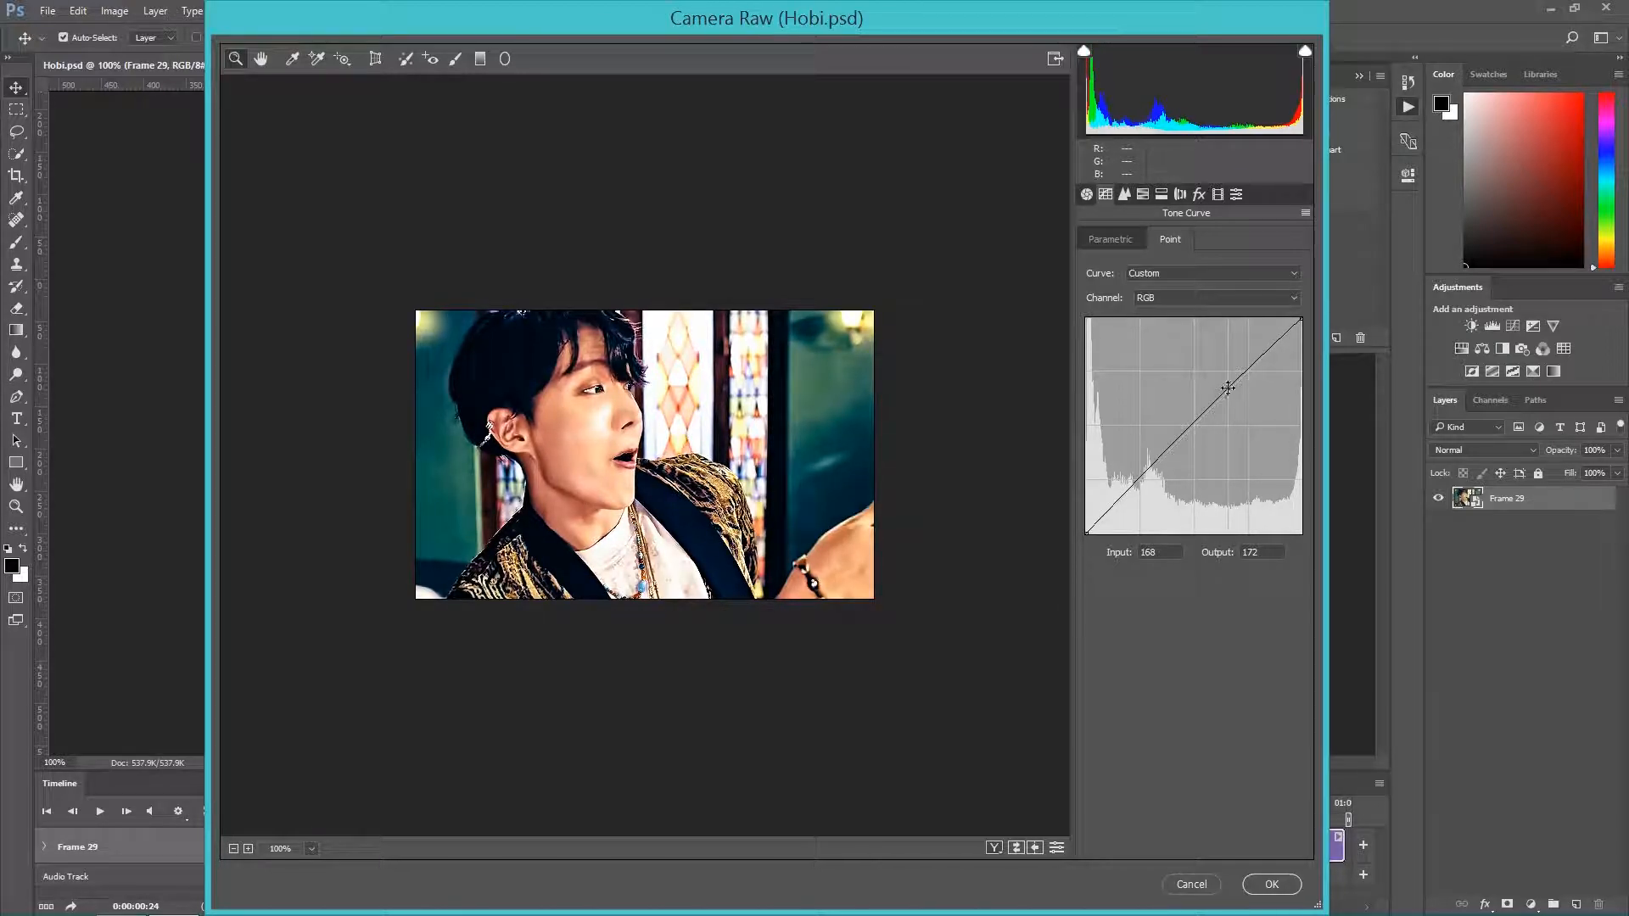
pyautogui.click(1140, 476)
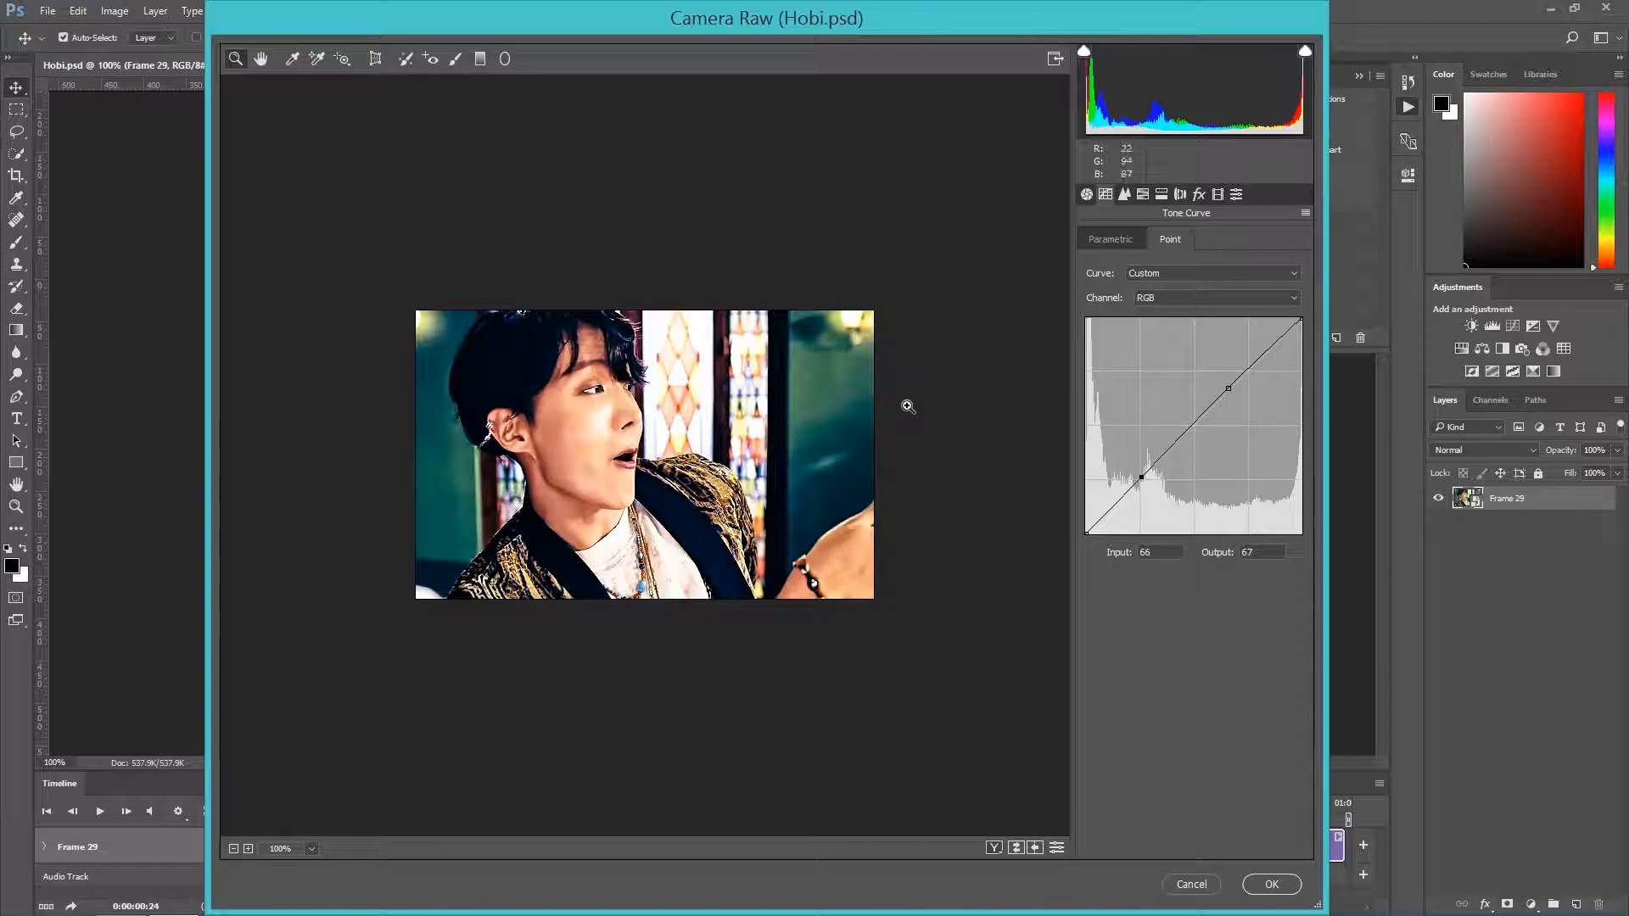
# - Try the Detail sharpening at Amount 150, Radius 3.0 and Detail 100 while moving Masking between its extremes
pyautogui.click(1119, 196)
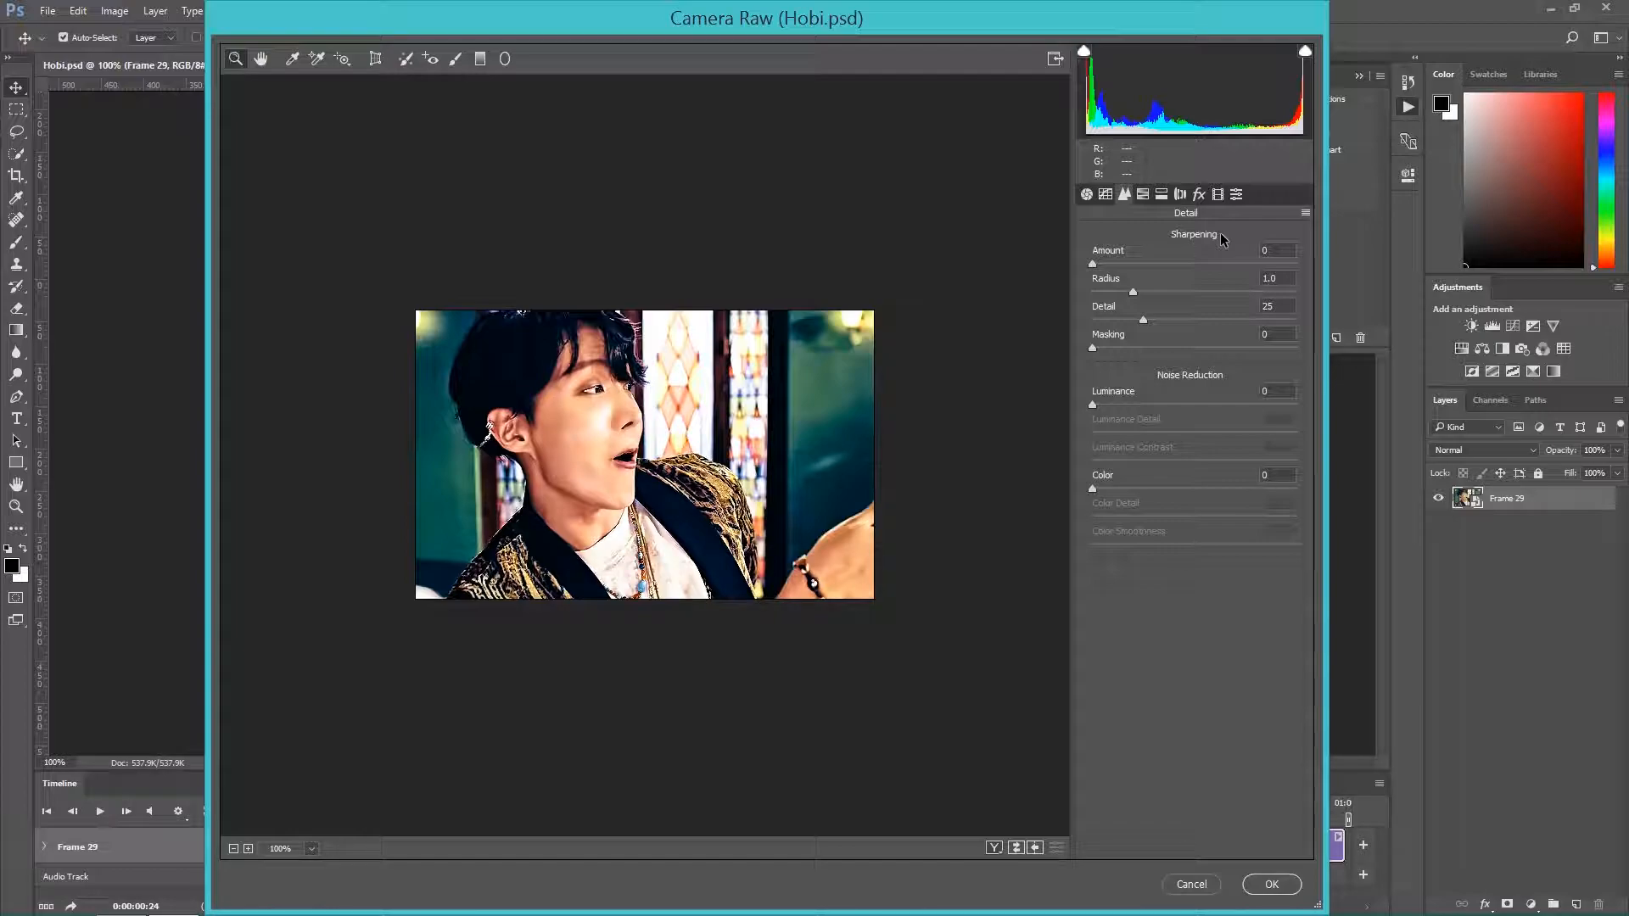
pyautogui.moveTo(1093, 265); pyautogui.dragTo(1305, 263)
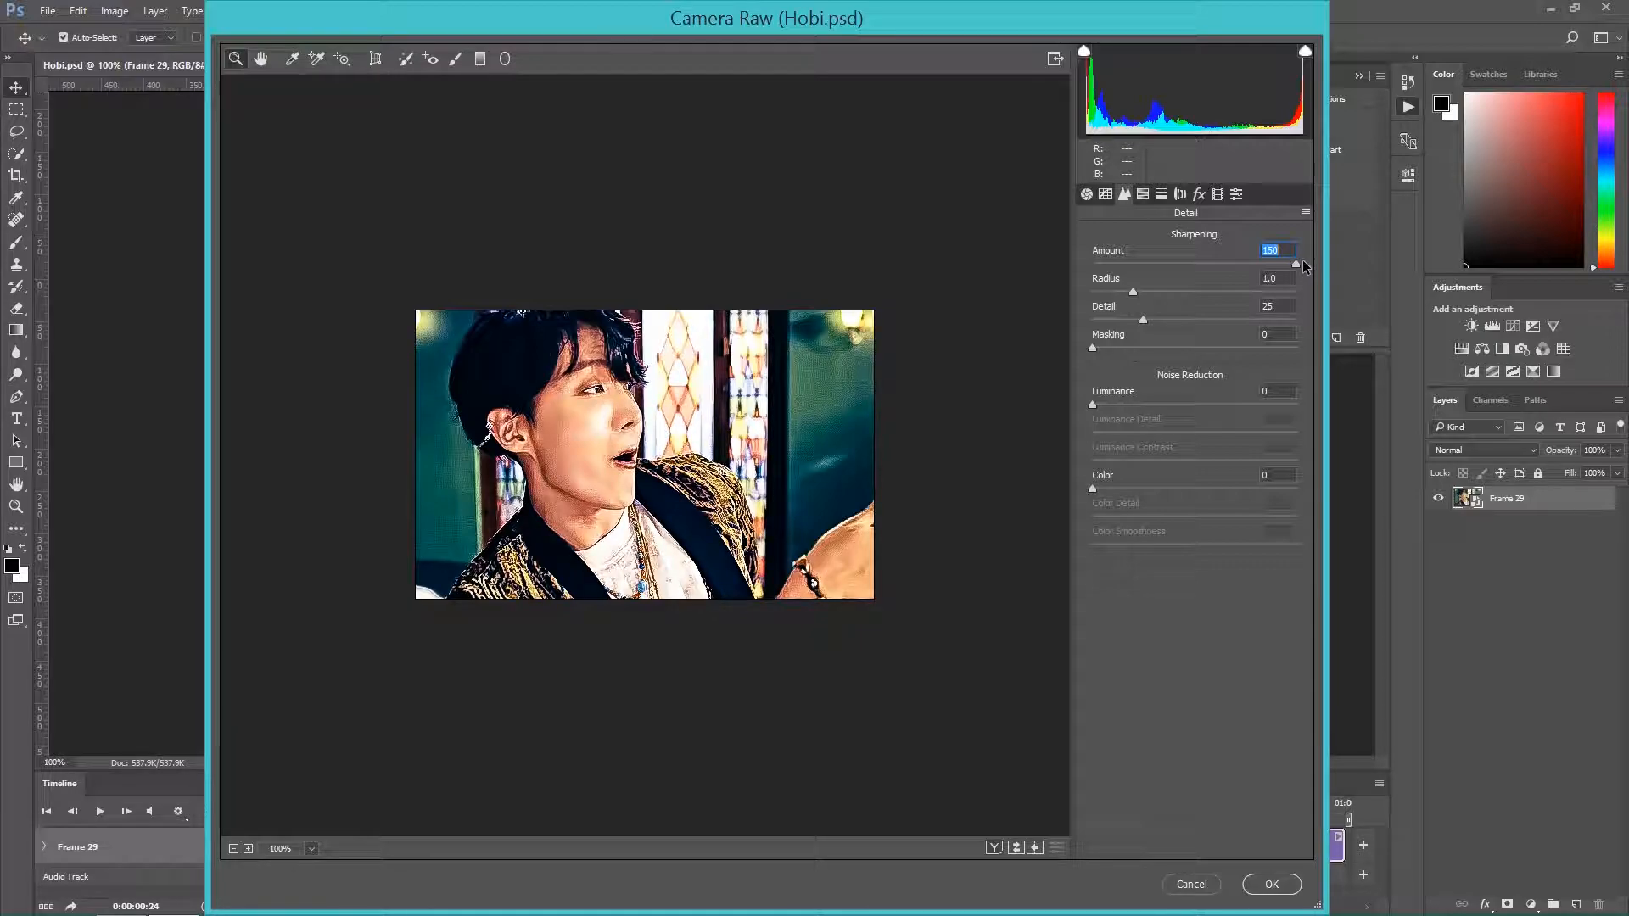
pyautogui.moveTo(1298, 262); pyautogui.dragTo(1449, 287)
pyautogui.moveTo(1134, 292); pyautogui.dragTo(1379, 299)
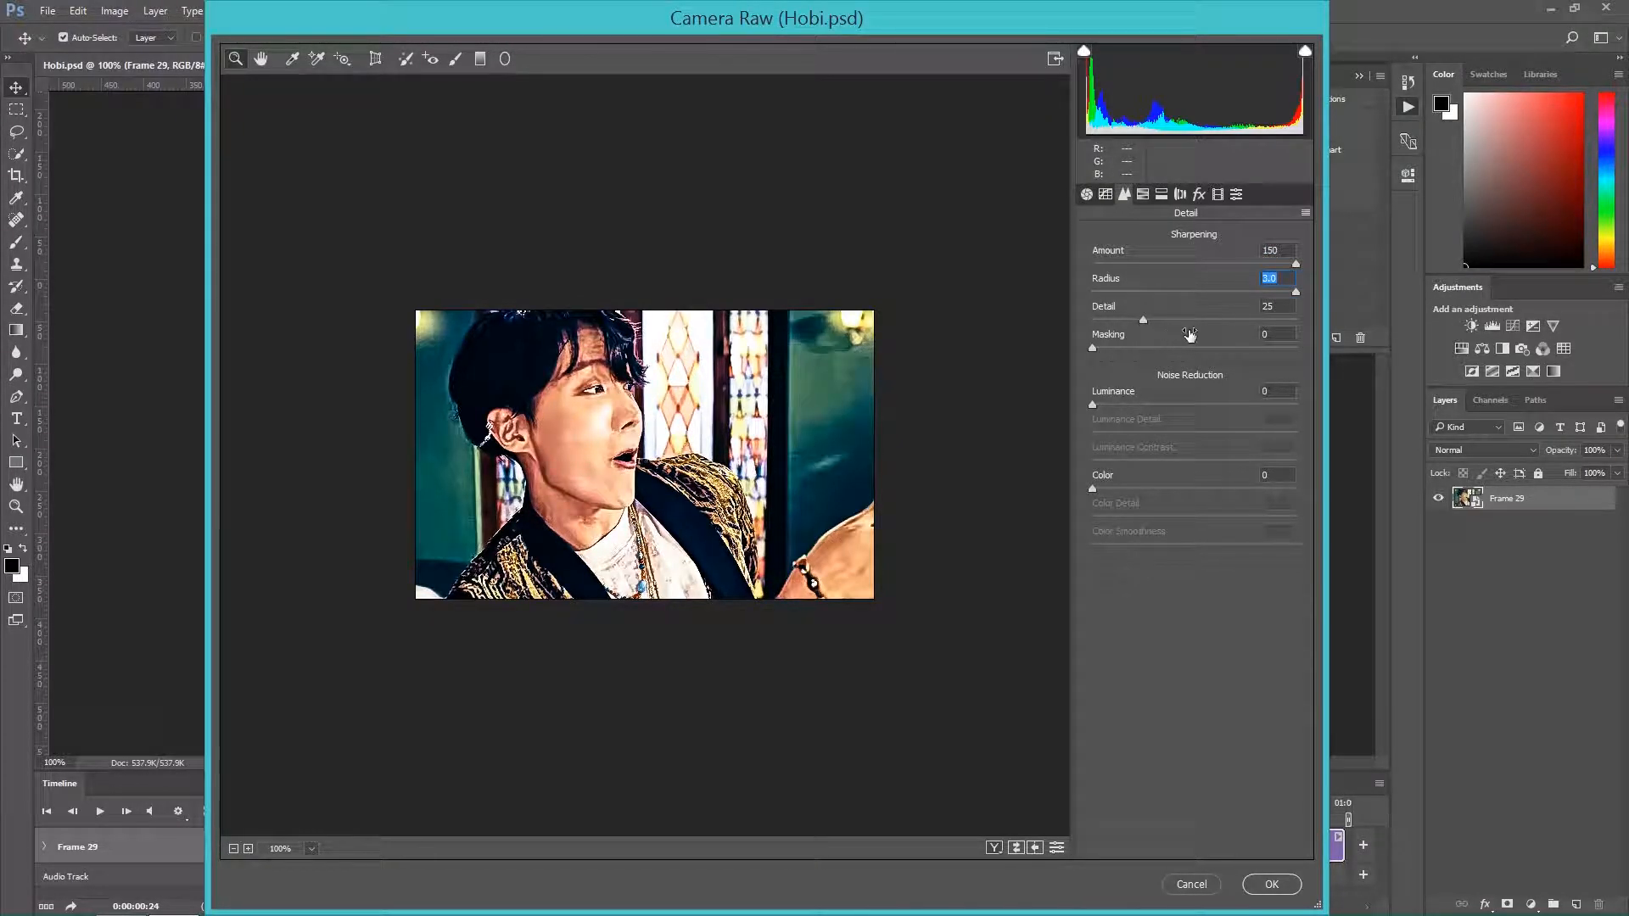
pyautogui.moveTo(1150, 323); pyautogui.dragTo(1400, 325)
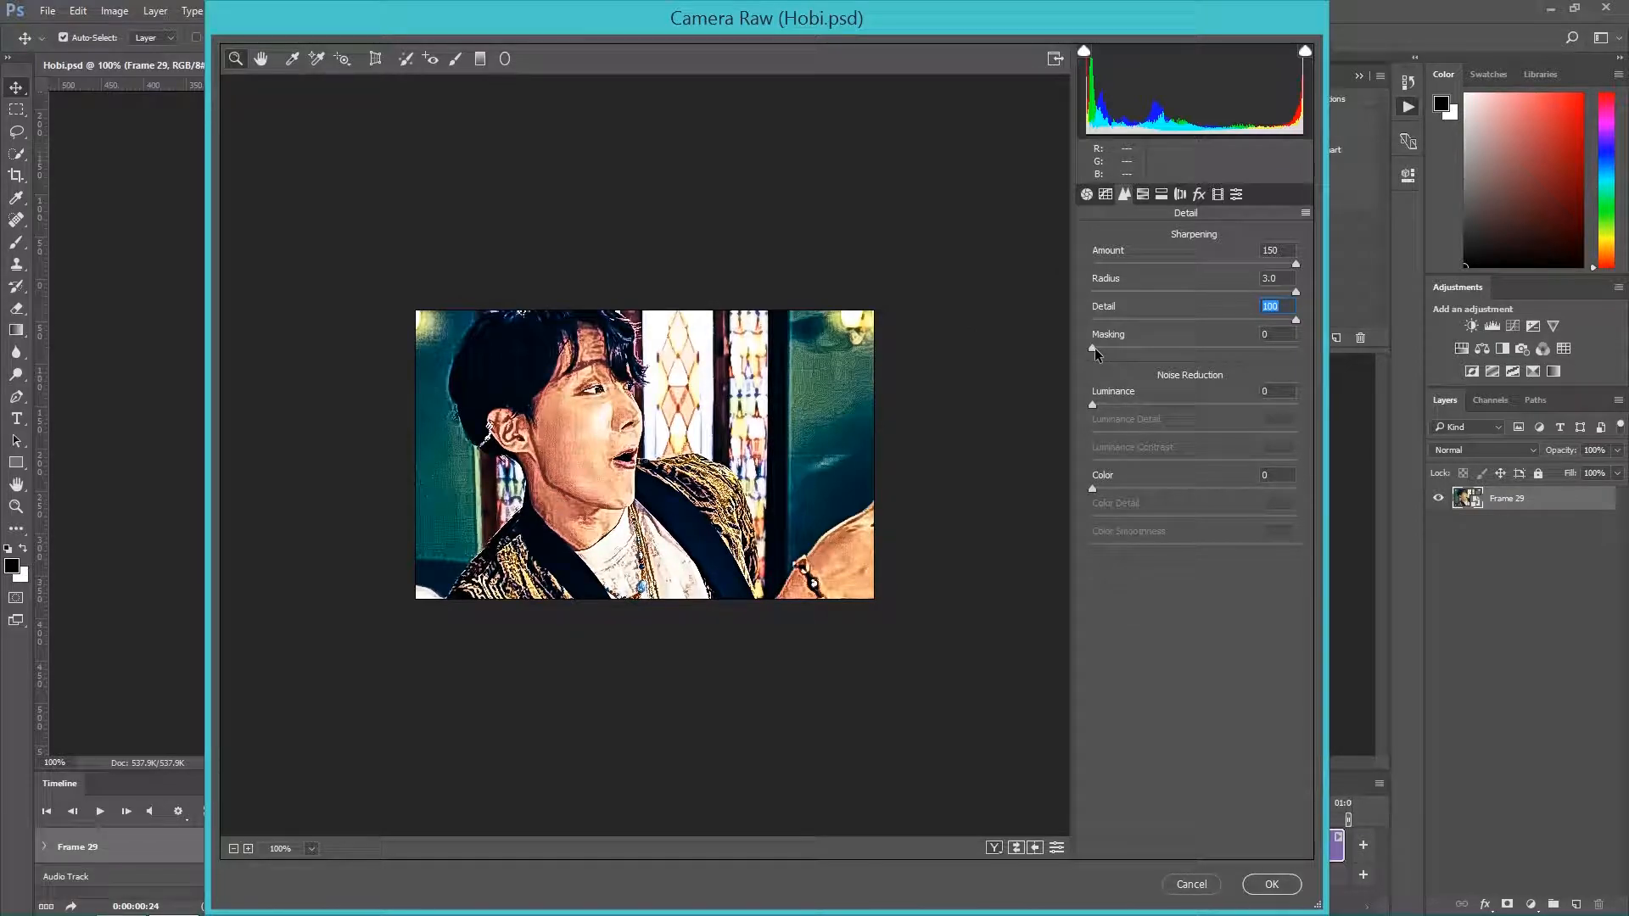
pyautogui.moveTo(1094, 348); pyautogui.dragTo(1430, 335)
pyautogui.keyDown('alt'); pyautogui.moveTo(1296, 349); pyautogui.dragTo(799, 348); pyautogui.keyUp('alt')
# - Set the sharpening to Amount 46, Radius 0.9, Detail 17 and Masking 18
pyautogui.moveTo(1295, 320); pyautogui.dragTo(1127, 320)
pyautogui.click(1270, 279)
pyautogui.write('1')
pyautogui.moveTo(1295, 264); pyautogui.dragTo(1132, 266)
pyautogui.moveTo(1093, 348); pyautogui.dragTo(1129, 348)
pyautogui.moveTo(1127, 264); pyautogui.dragTo(1155, 264)
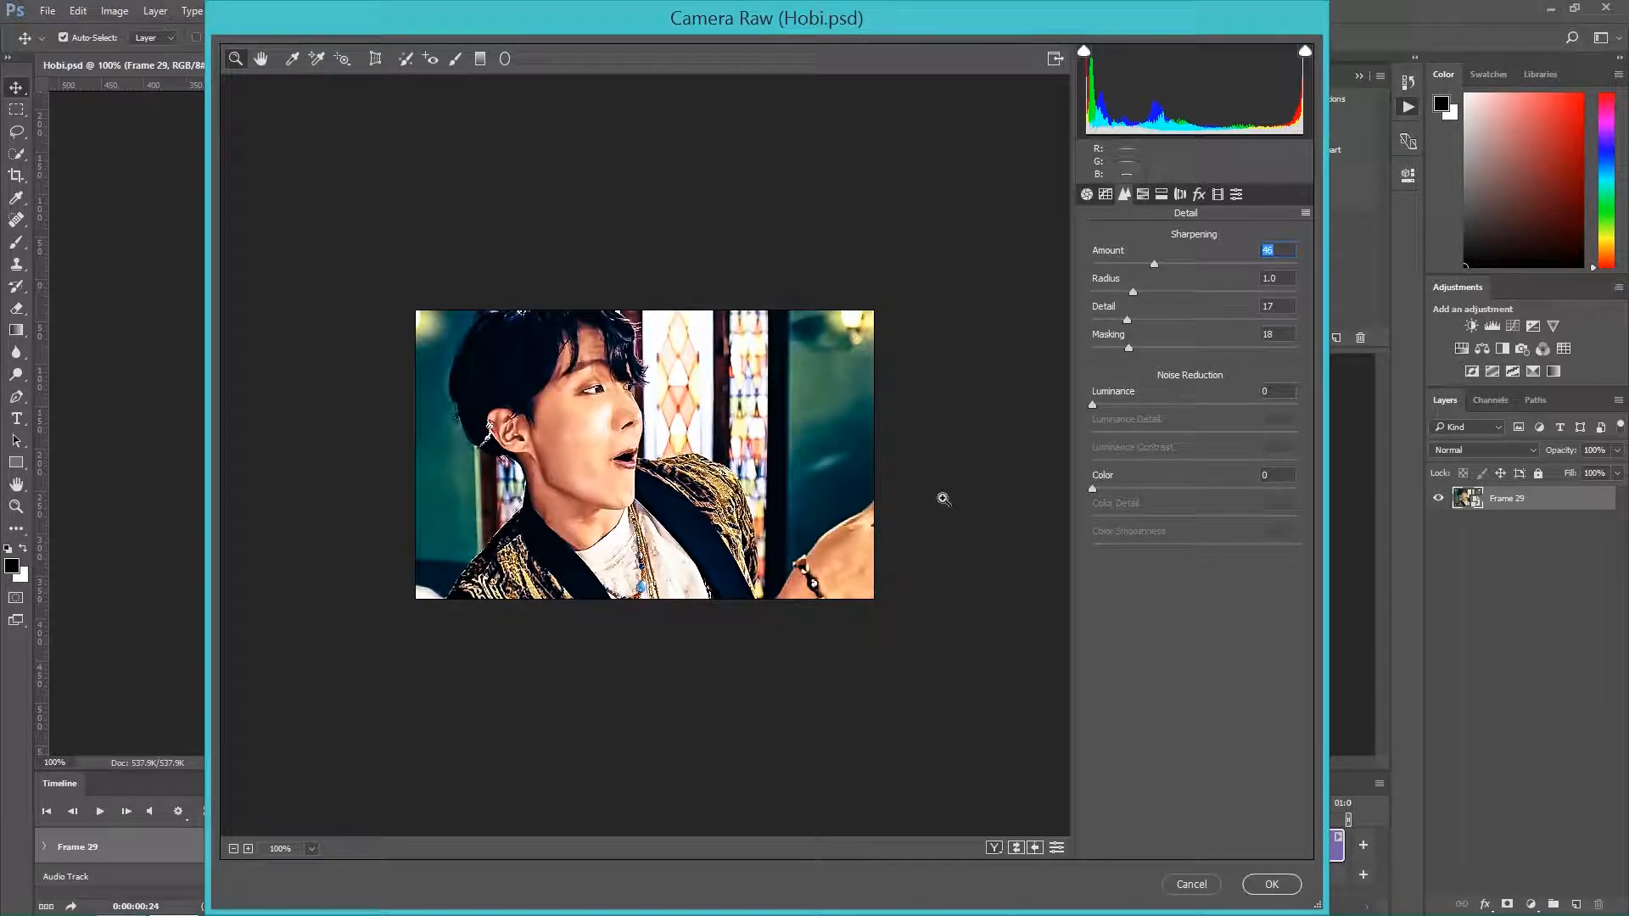
pyautogui.click(1130, 292)
# - Try noise reduction with Luminance at 100 and Luminance Detail at 0
pyautogui.moveTo(1093, 405); pyautogui.dragTo(1357, 403)
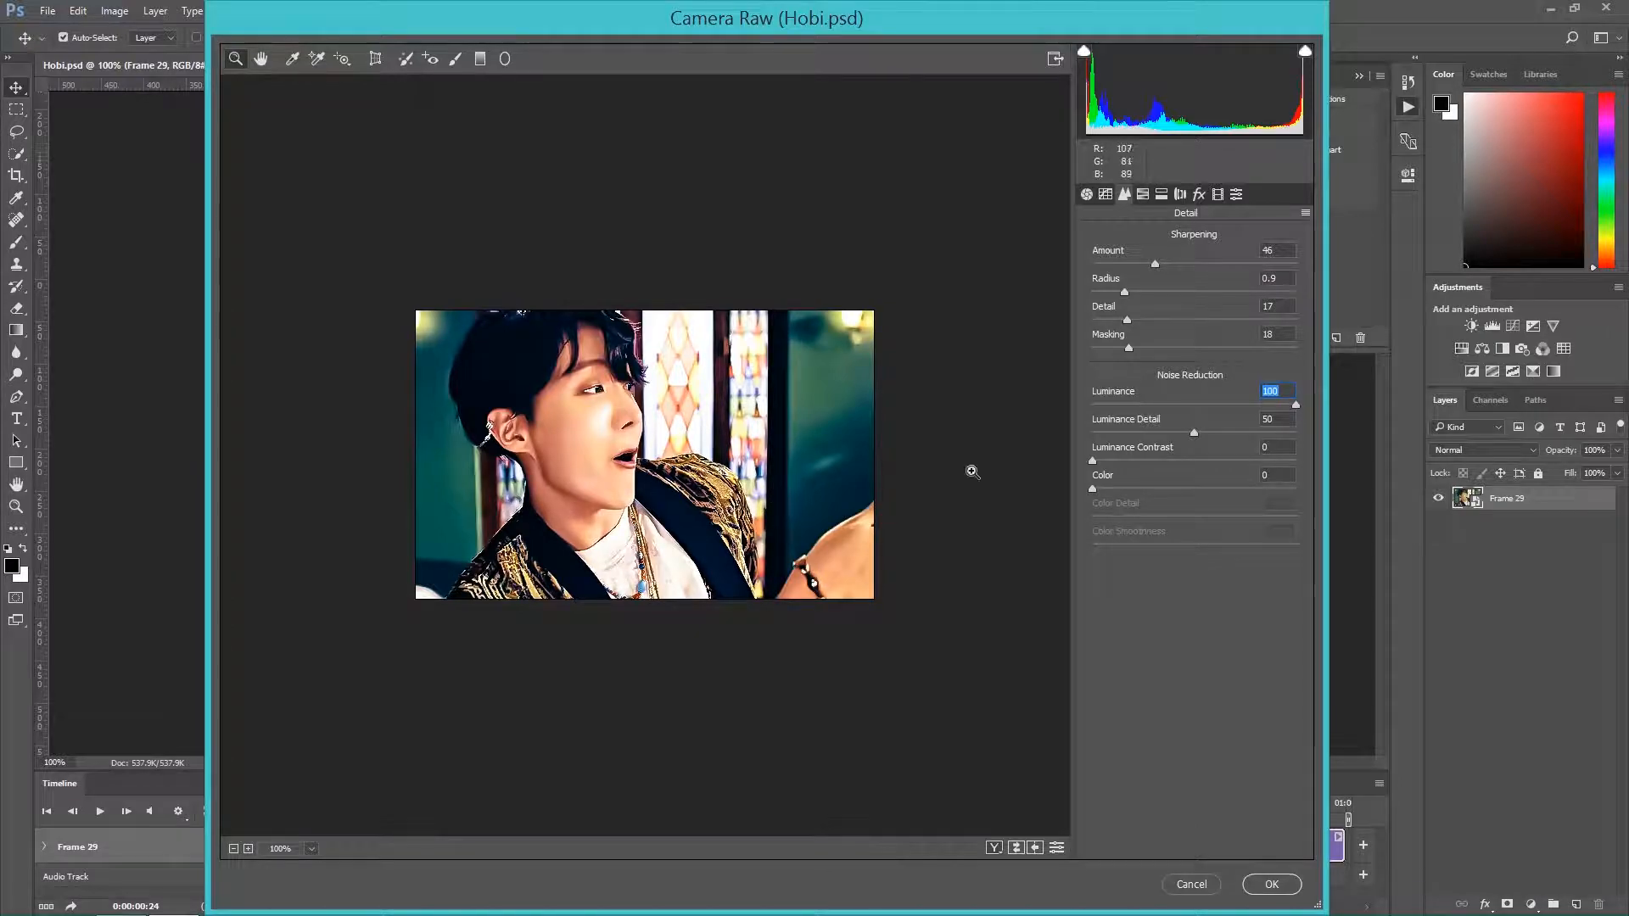
pyautogui.click(1193, 432)
pyautogui.moveTo(1194, 430); pyautogui.dragTo(945, 436)
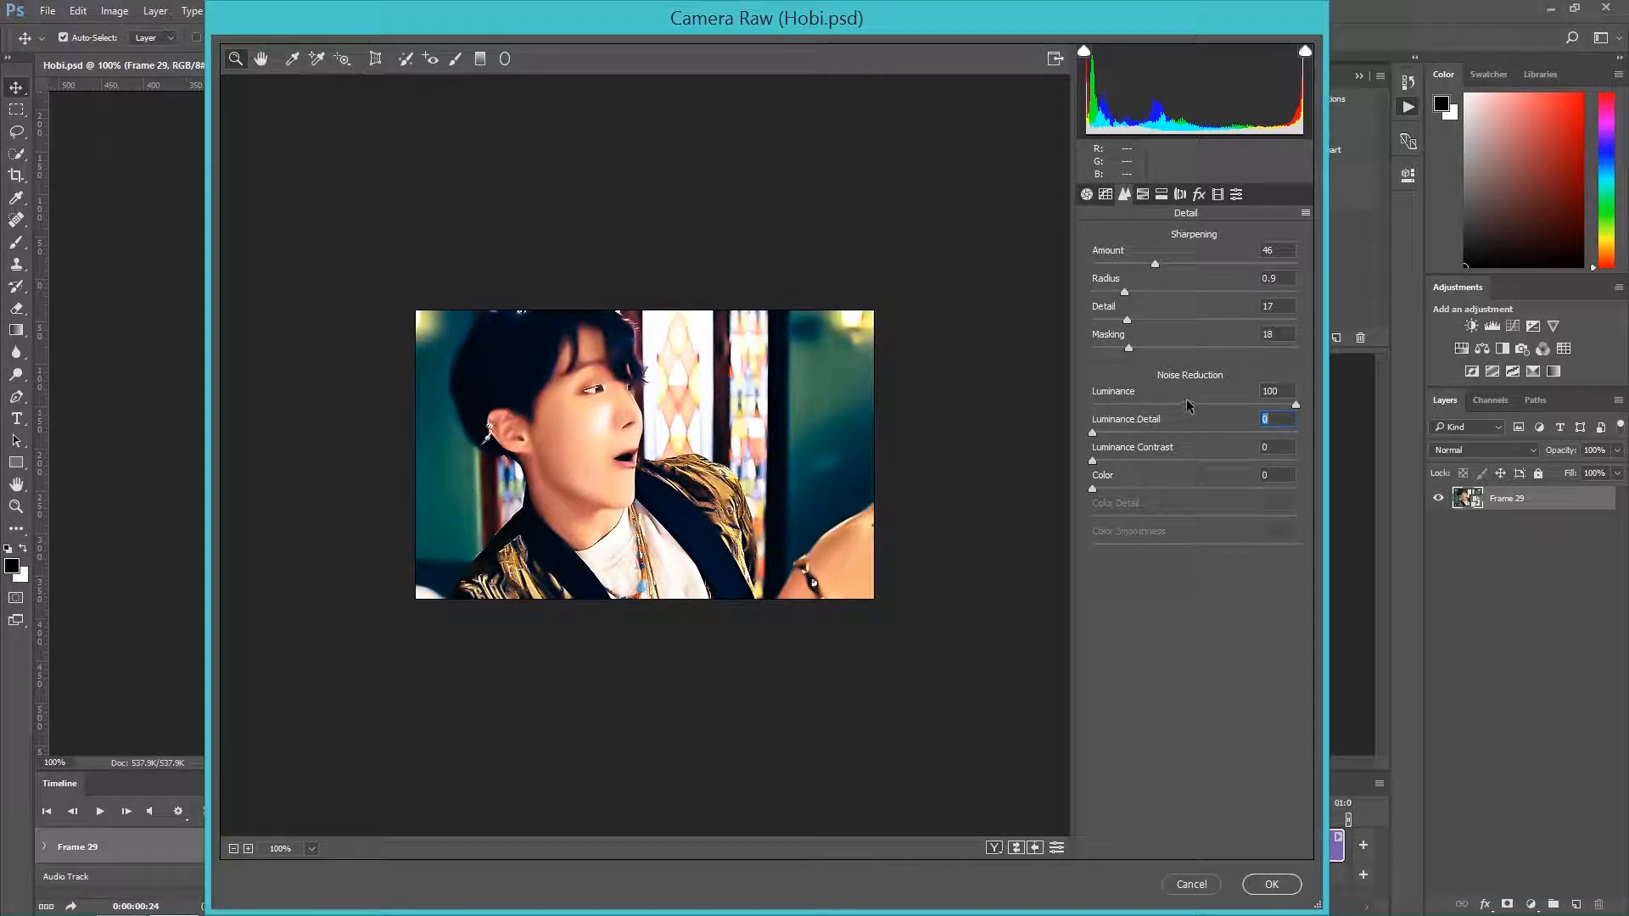
# - Set noise reduction to Luminance 62 and Luminance Detail 100, testing Luminance Contrast at 100 and returning it to 0
pyautogui.moveTo(1093, 434); pyautogui.dragTo(1428, 417)
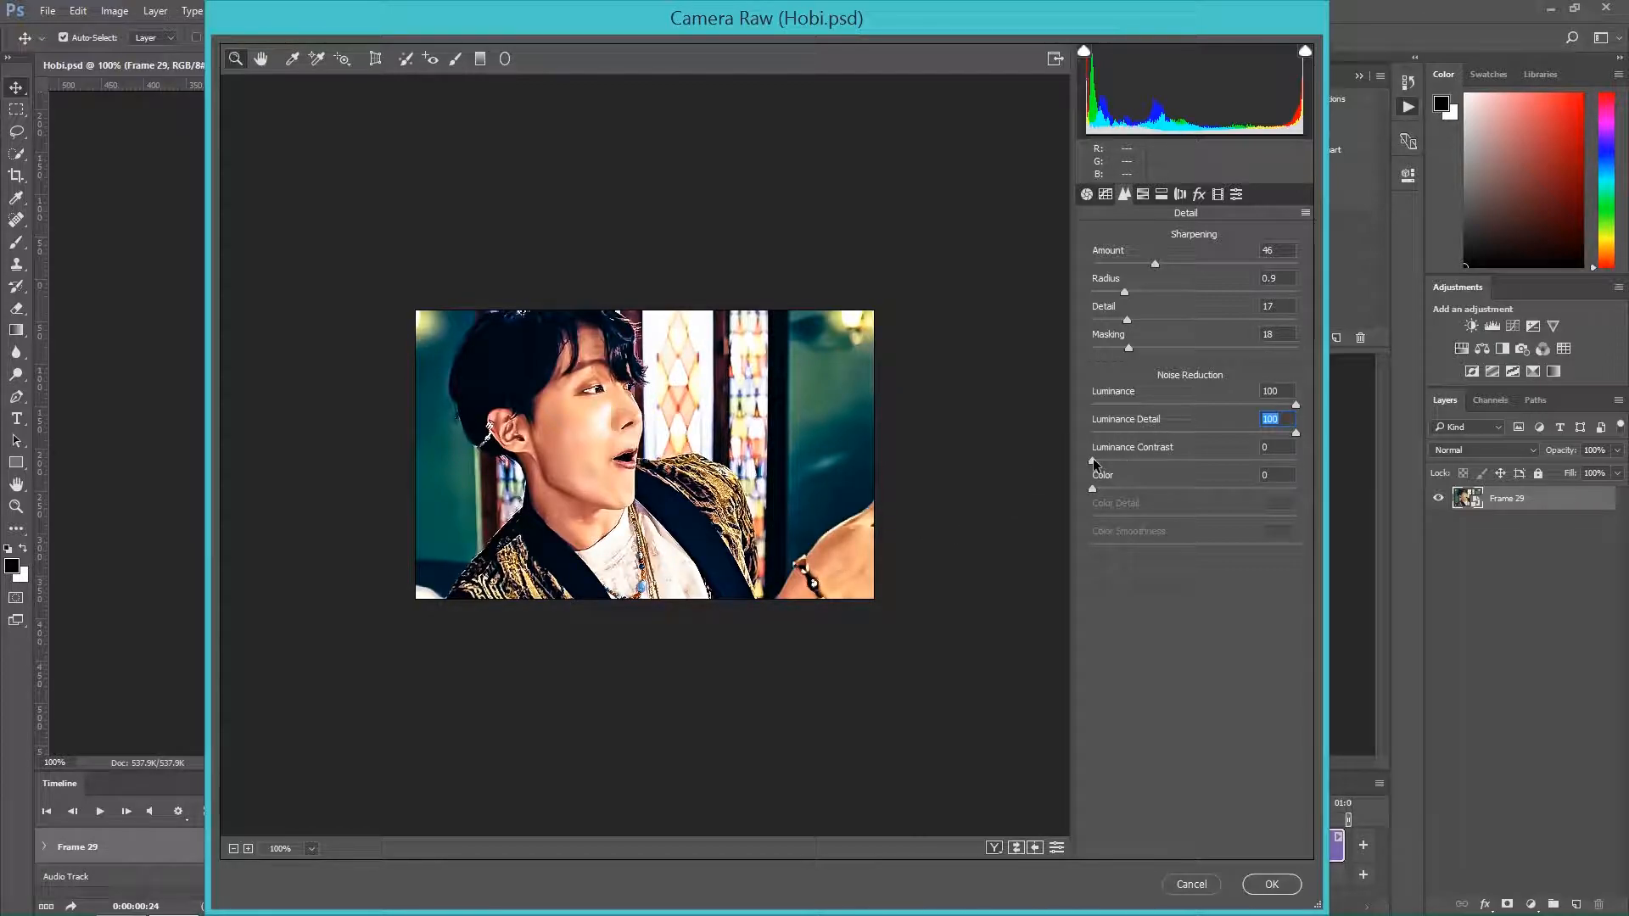
pyautogui.moveTo(1093, 458); pyautogui.dragTo(1394, 462)
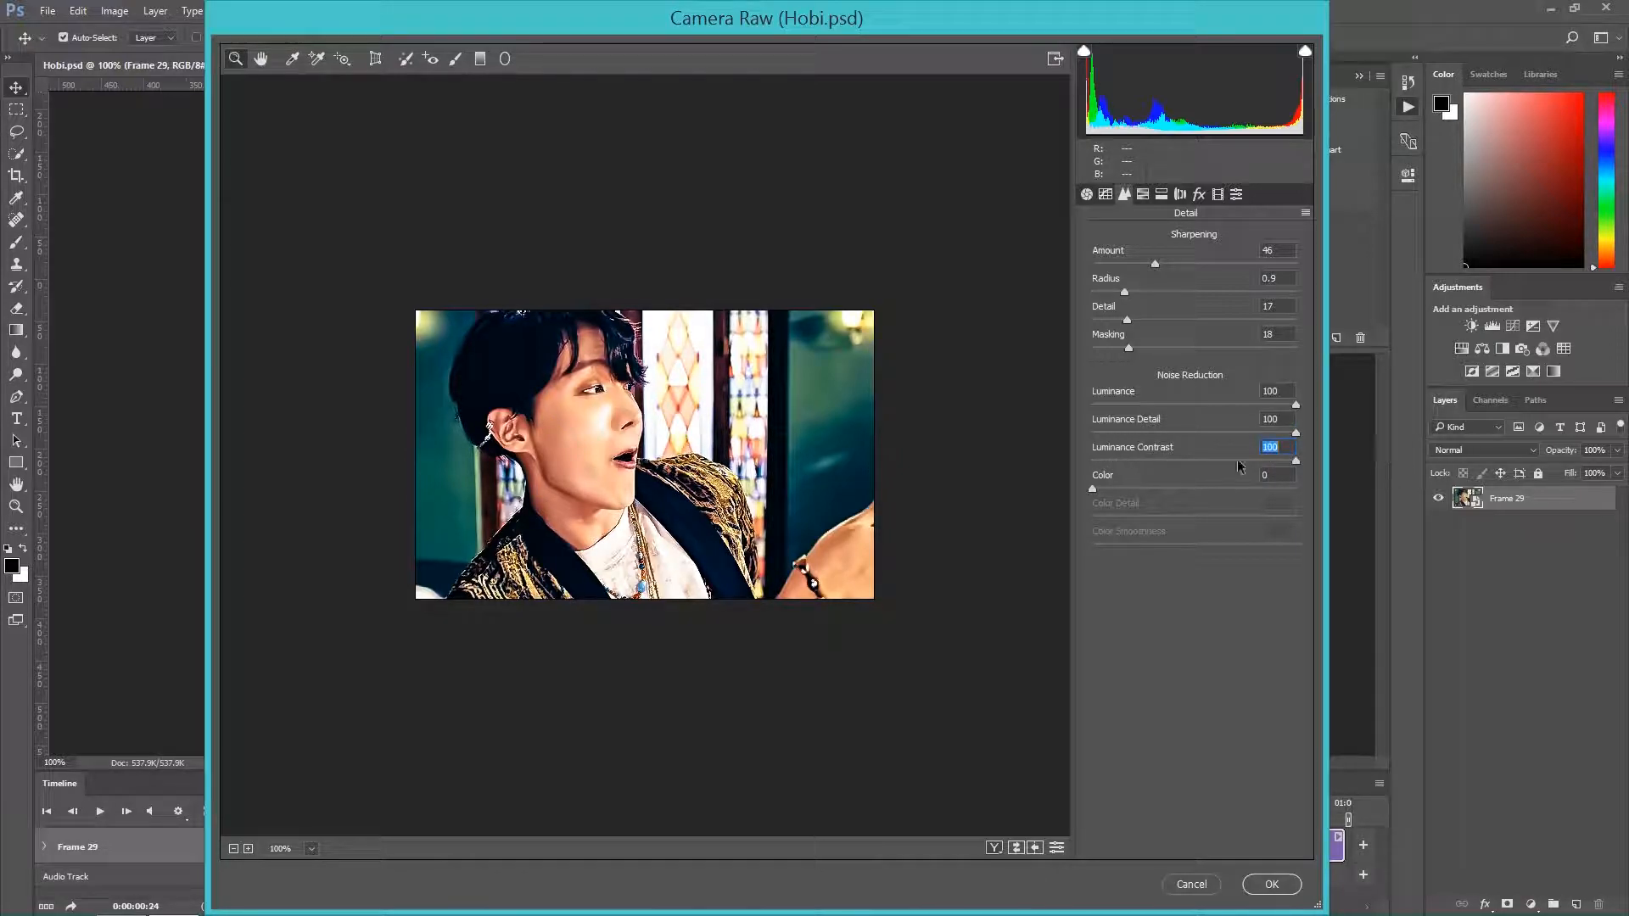
pyautogui.write('0')
pyautogui.moveTo(1092, 488); pyautogui.dragTo(875, 484)
pyautogui.moveTo(1296, 405); pyautogui.dragTo(1236, 404)
pyautogui.moveTo(1209, 404)
pyautogui.mouseDown()
pyautogui.moveTo(1259, 404)
pyautogui.moveTo(1218, 405)
pyautogui.mouseUp()
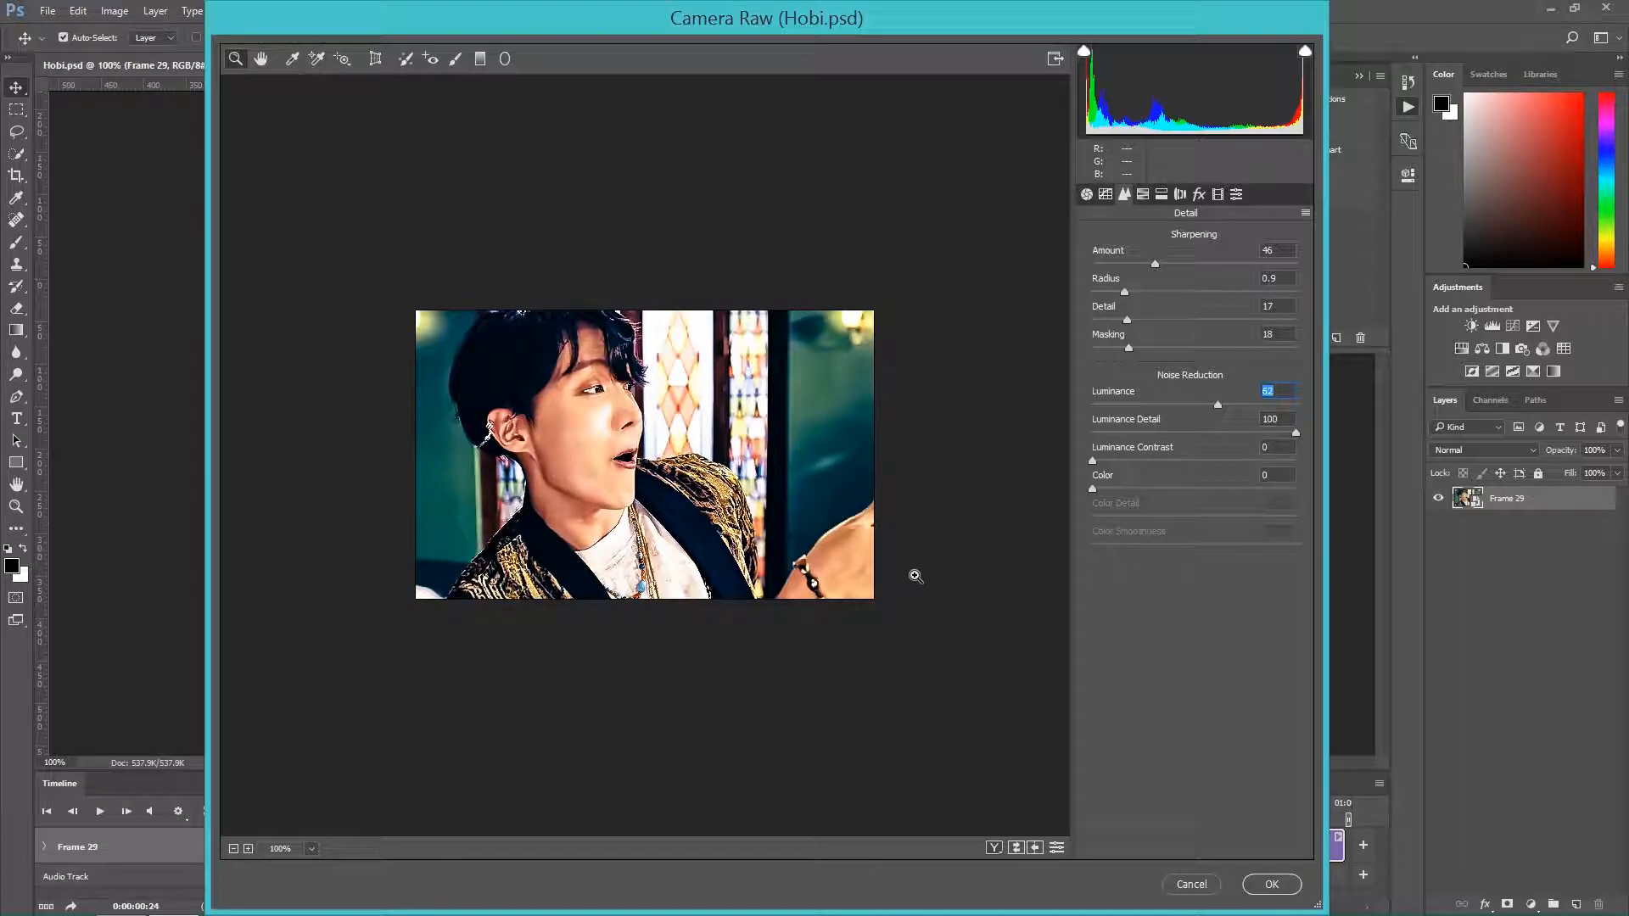
# - Compare the graded image with the unadjusted original, and look through the HSL luminance and hue adjustments
pyautogui.click(1056, 848)
pyautogui.click(1057, 848)
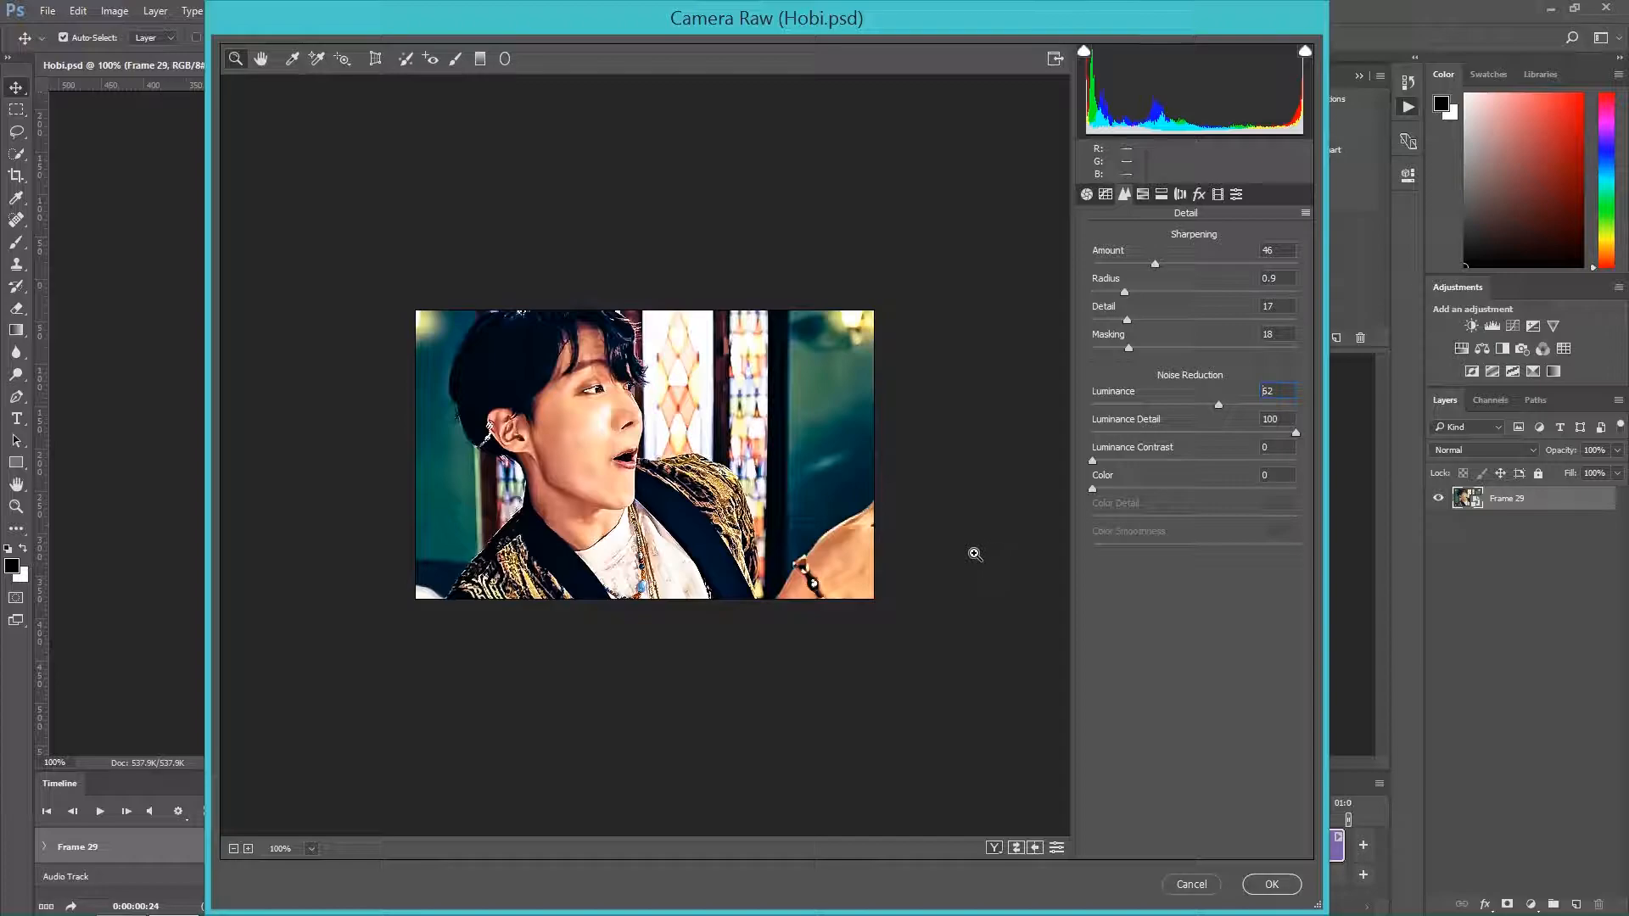
pyautogui.press('p')
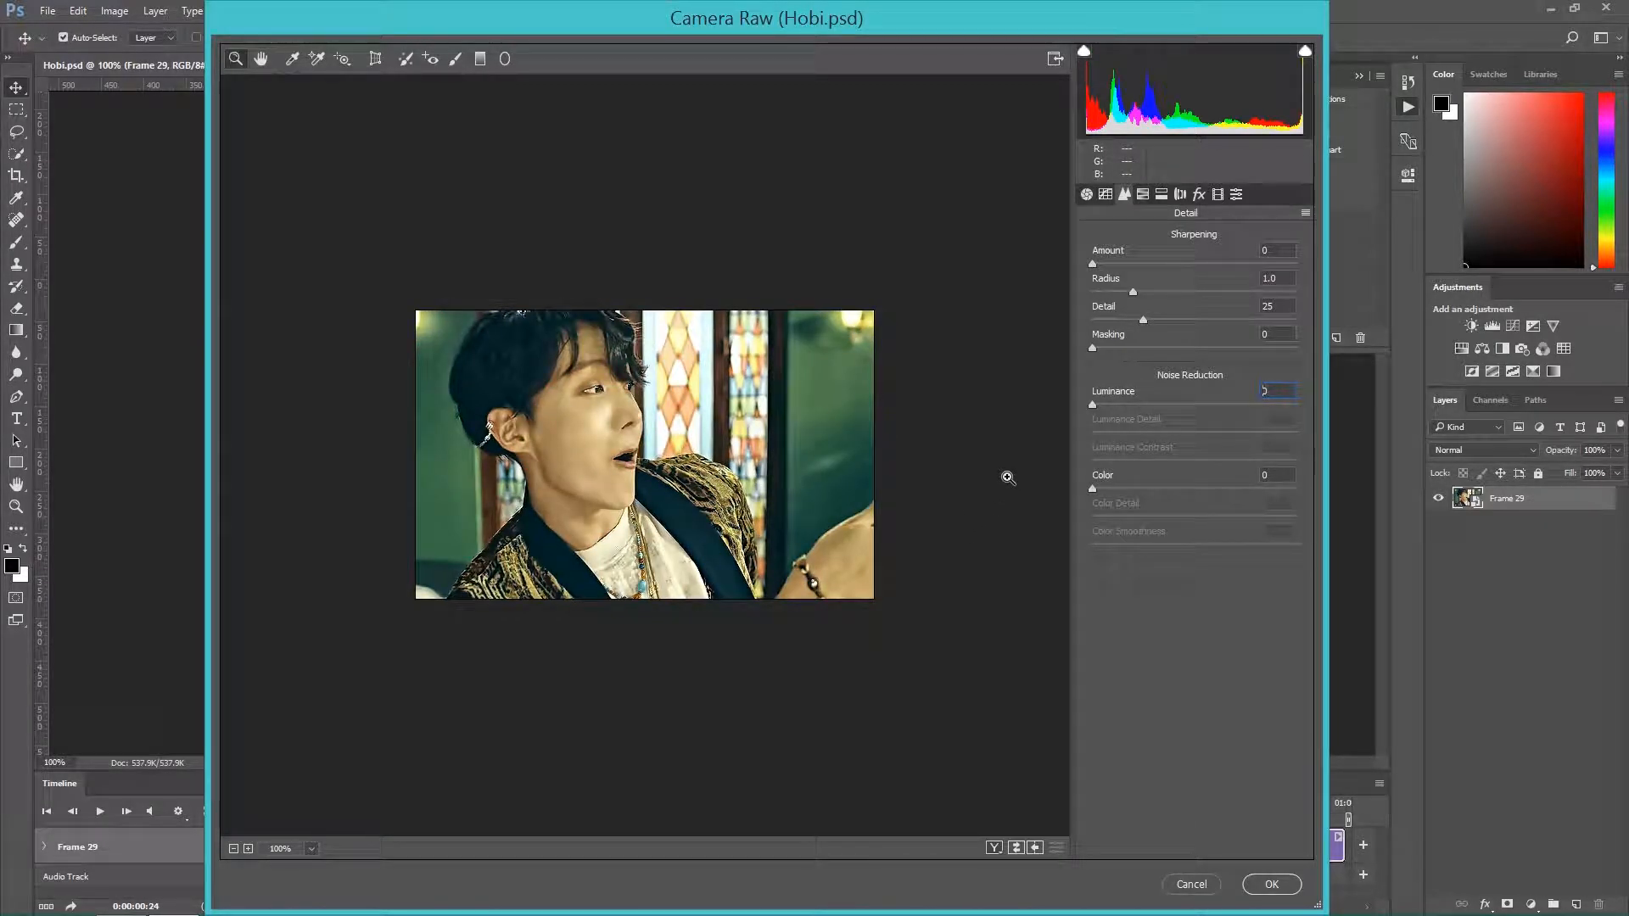
pyautogui.press('p')
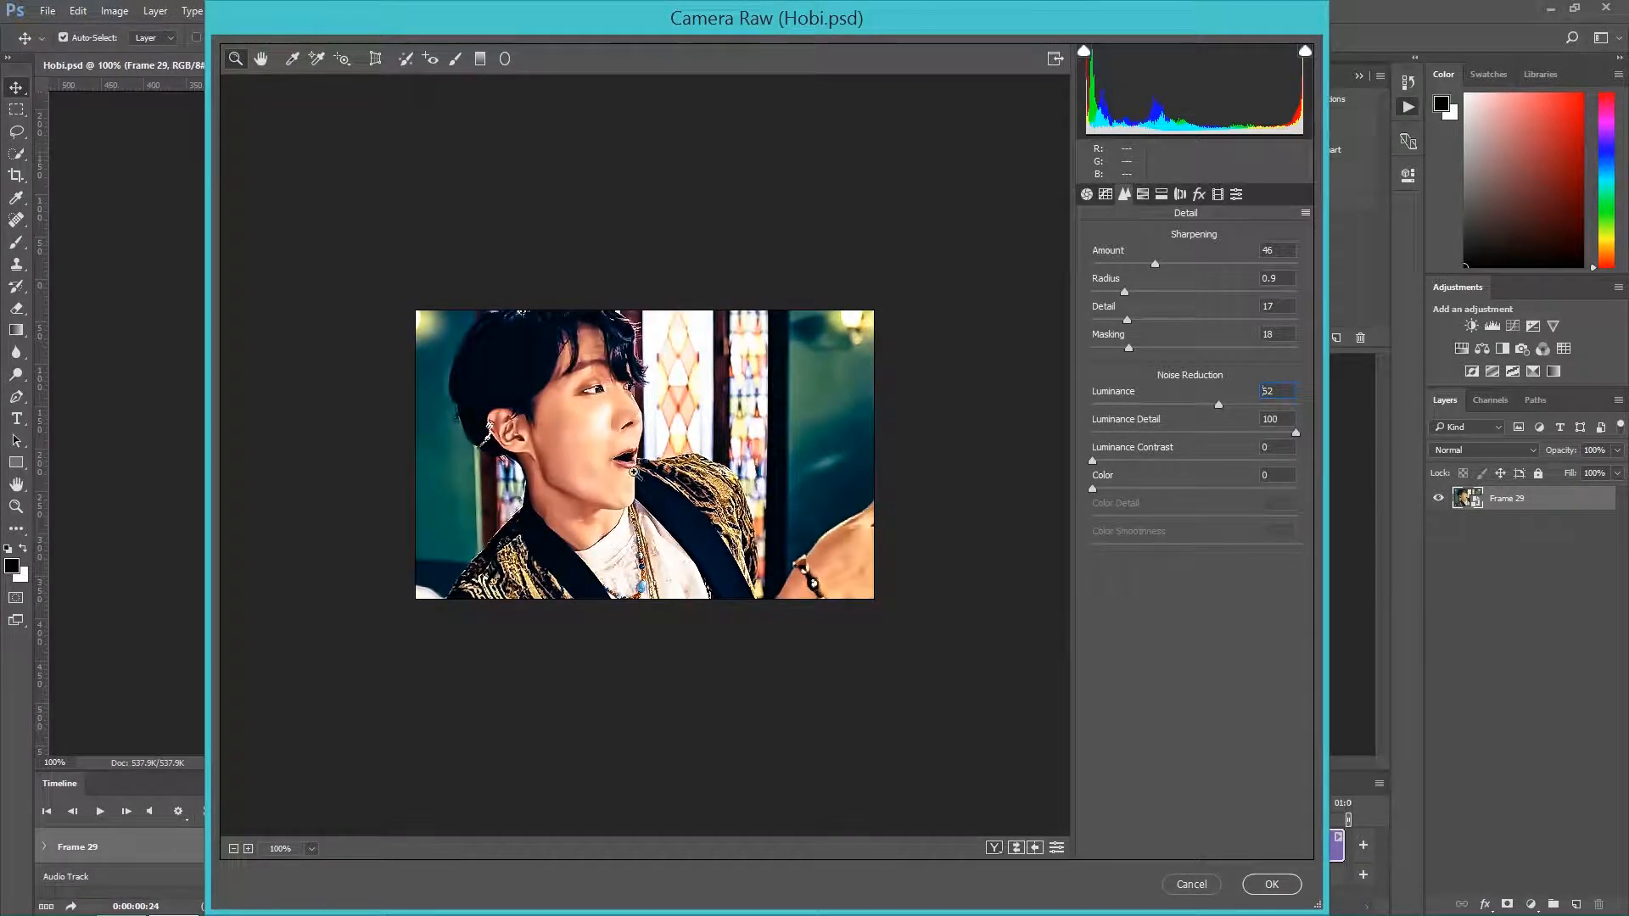
pyautogui.click(1138, 195)
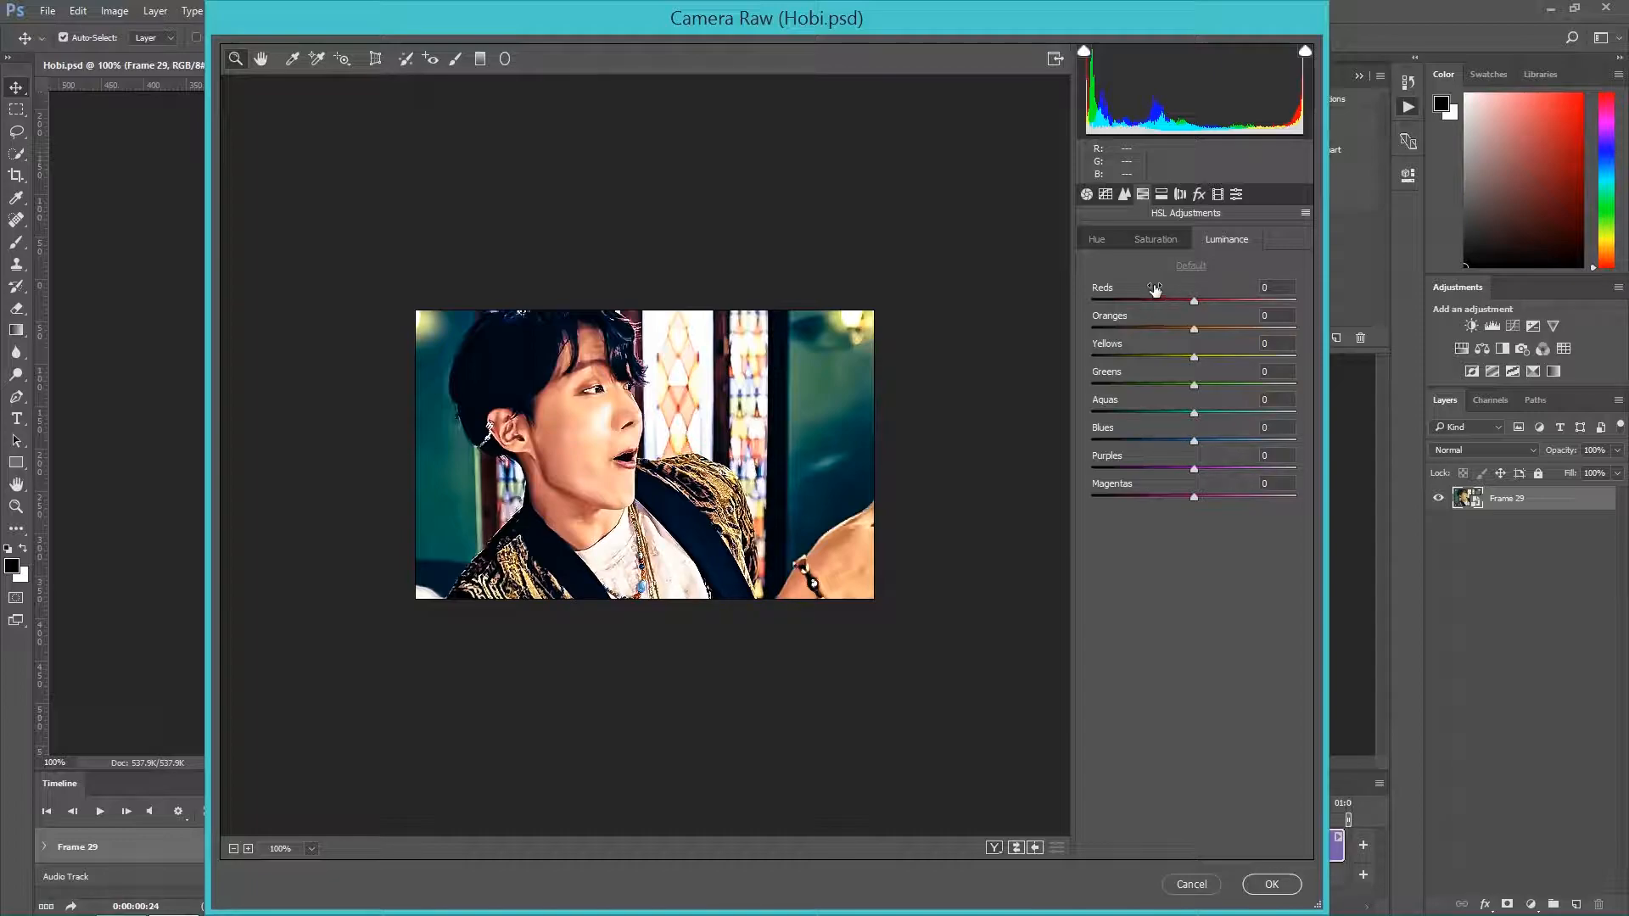
pyautogui.click(1095, 241)
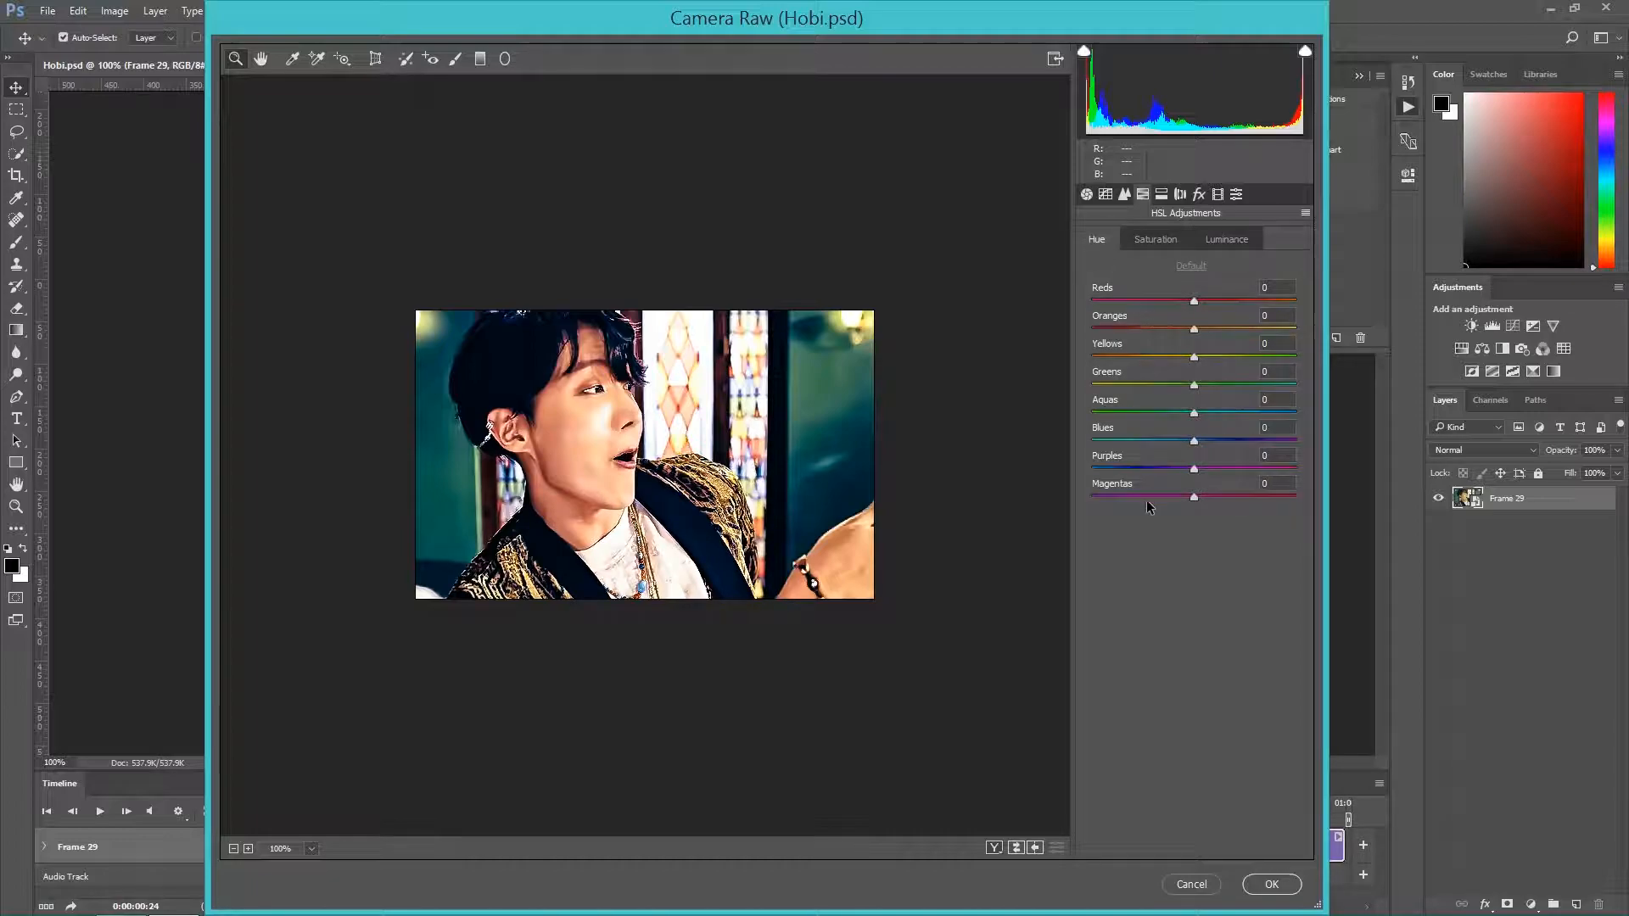
# - Apply split toning with highlights at Hue 182, Saturation 100 and shadows at Hue 110, Saturation 100
pyautogui.click(1161, 196)
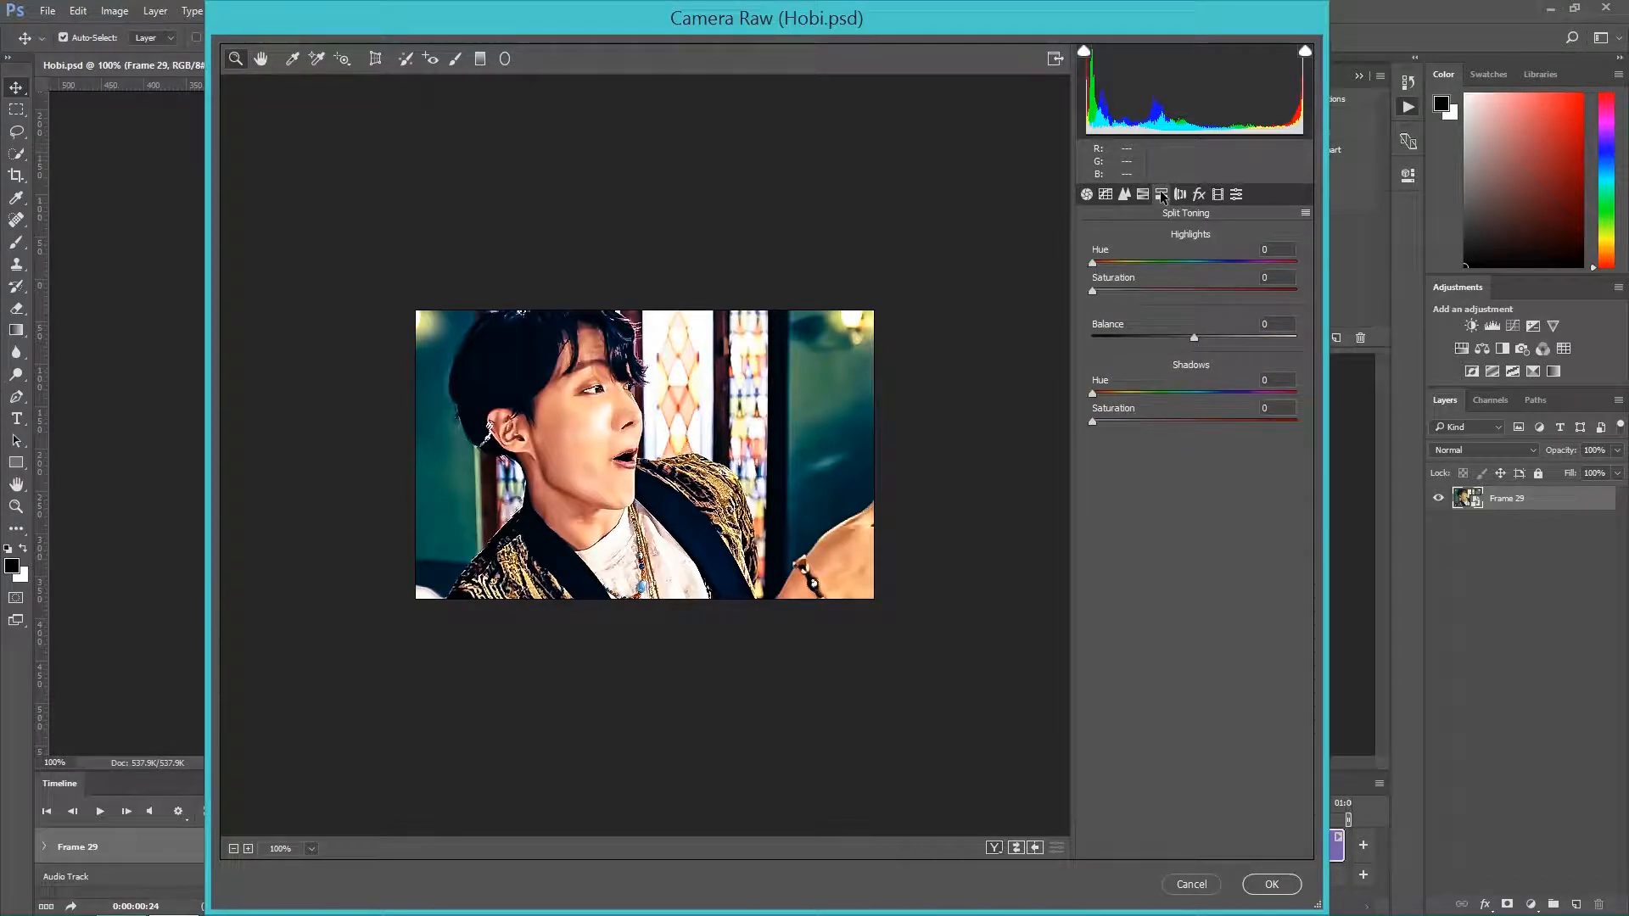
pyautogui.moveTo(1096, 264); pyautogui.dragTo(1189, 266)
pyautogui.moveTo(1096, 291); pyautogui.dragTo(1358, 291)
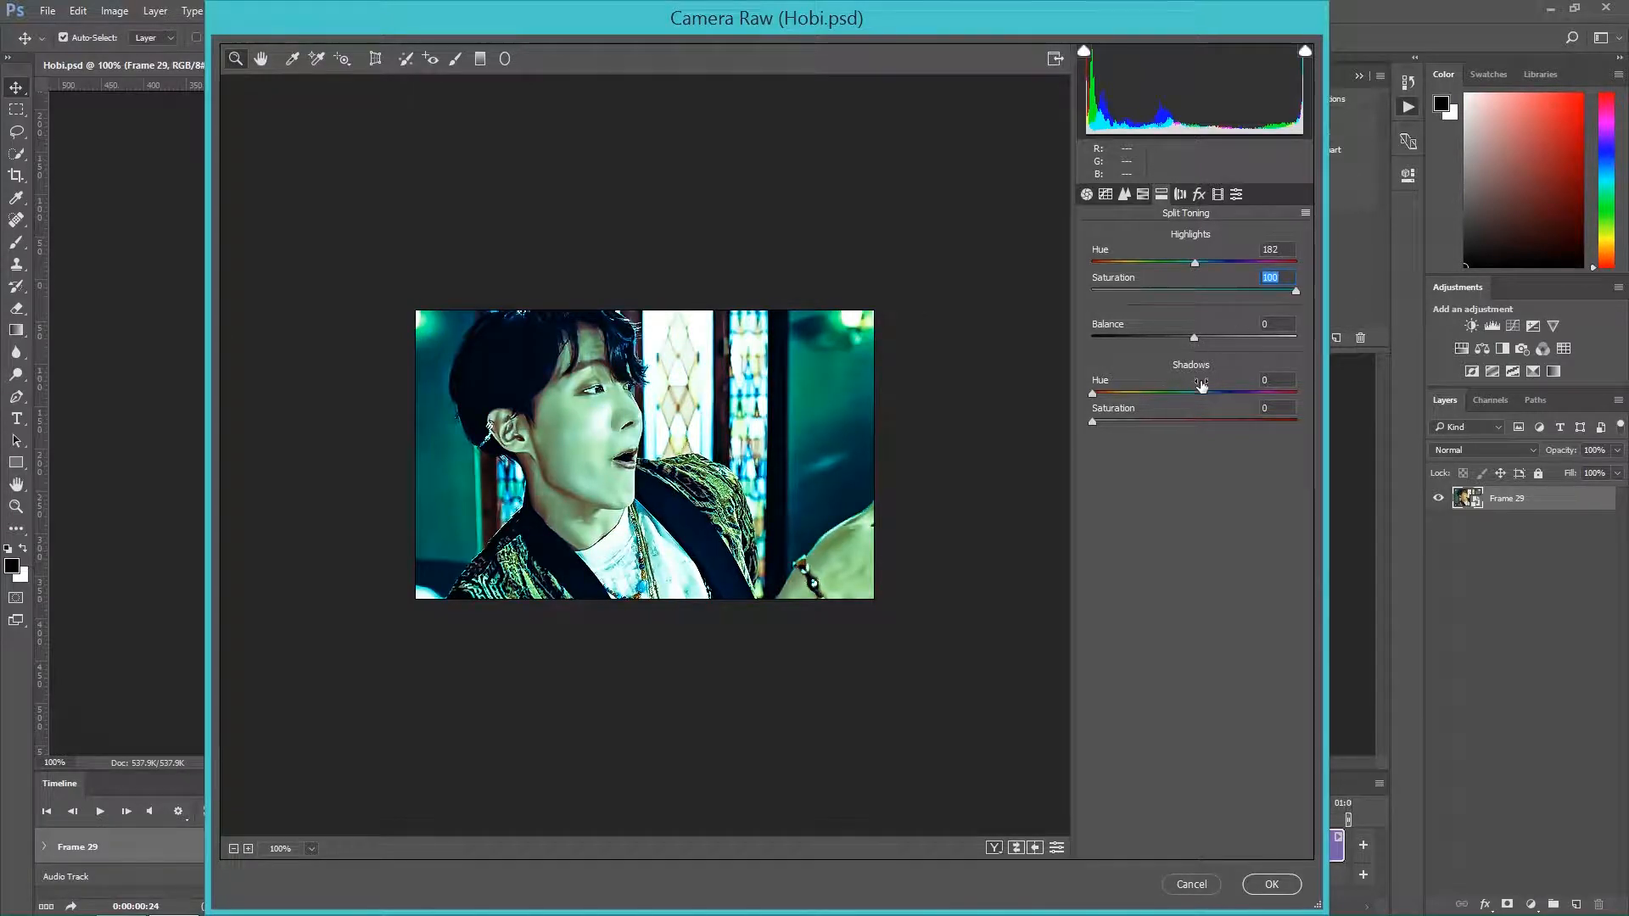
pyautogui.moveTo(1164, 394); pyautogui.dragTo(1321, 413)
pyautogui.click(1093, 420)
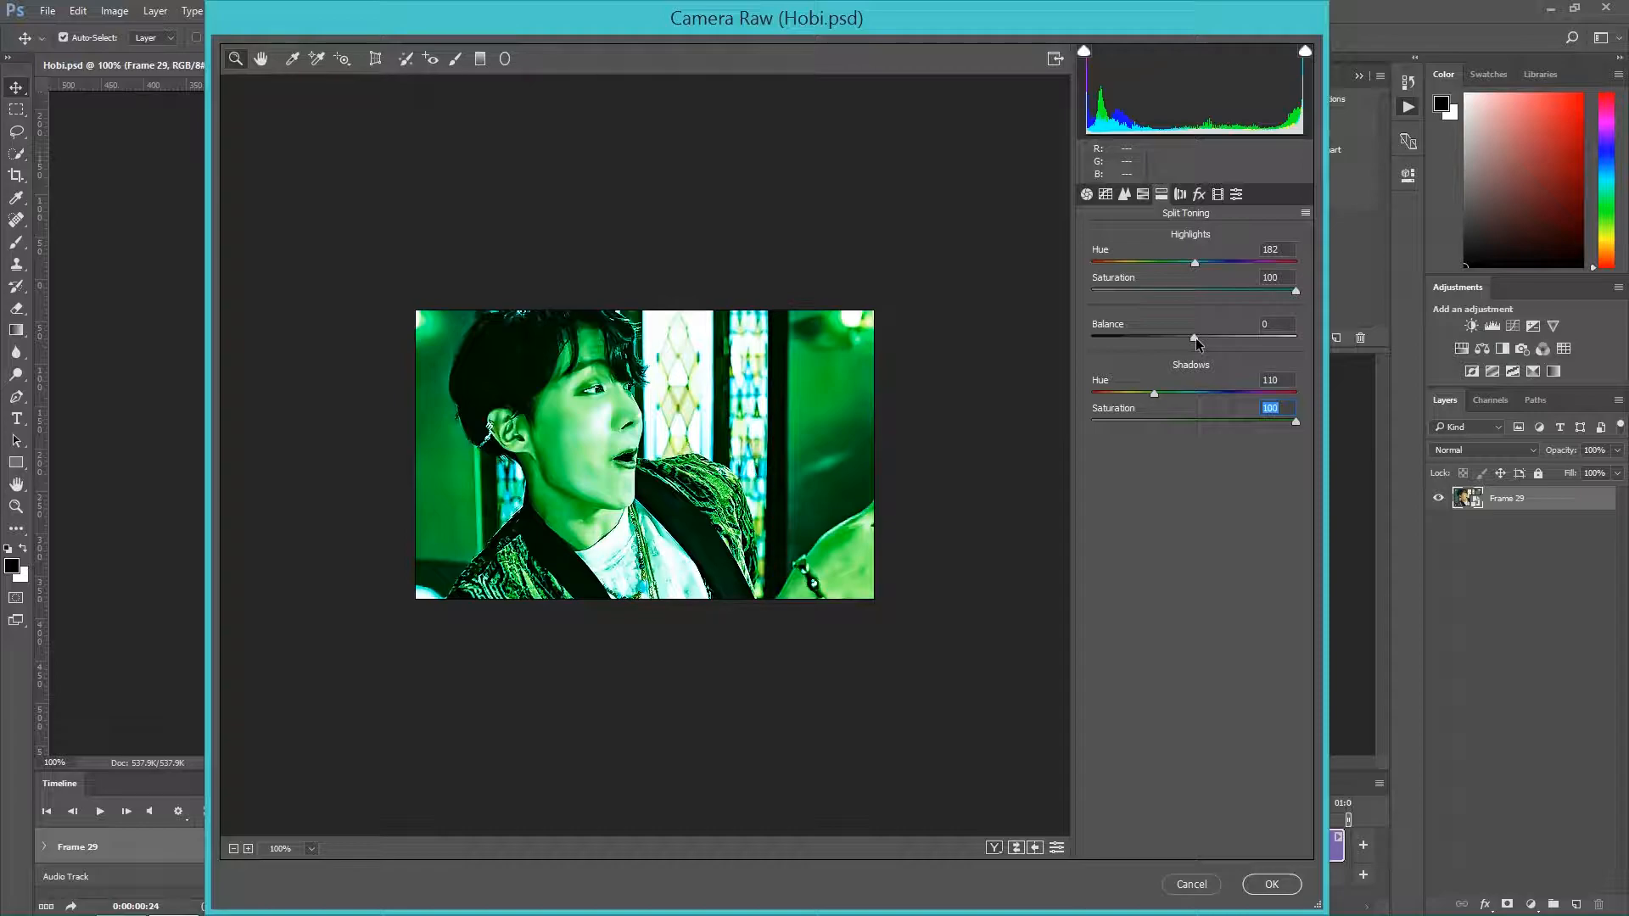
# - Test the split-toning Balance at +100 and -100, and settle it at -2
pyautogui.moveTo(1194, 338); pyautogui.dragTo(1330, 341)
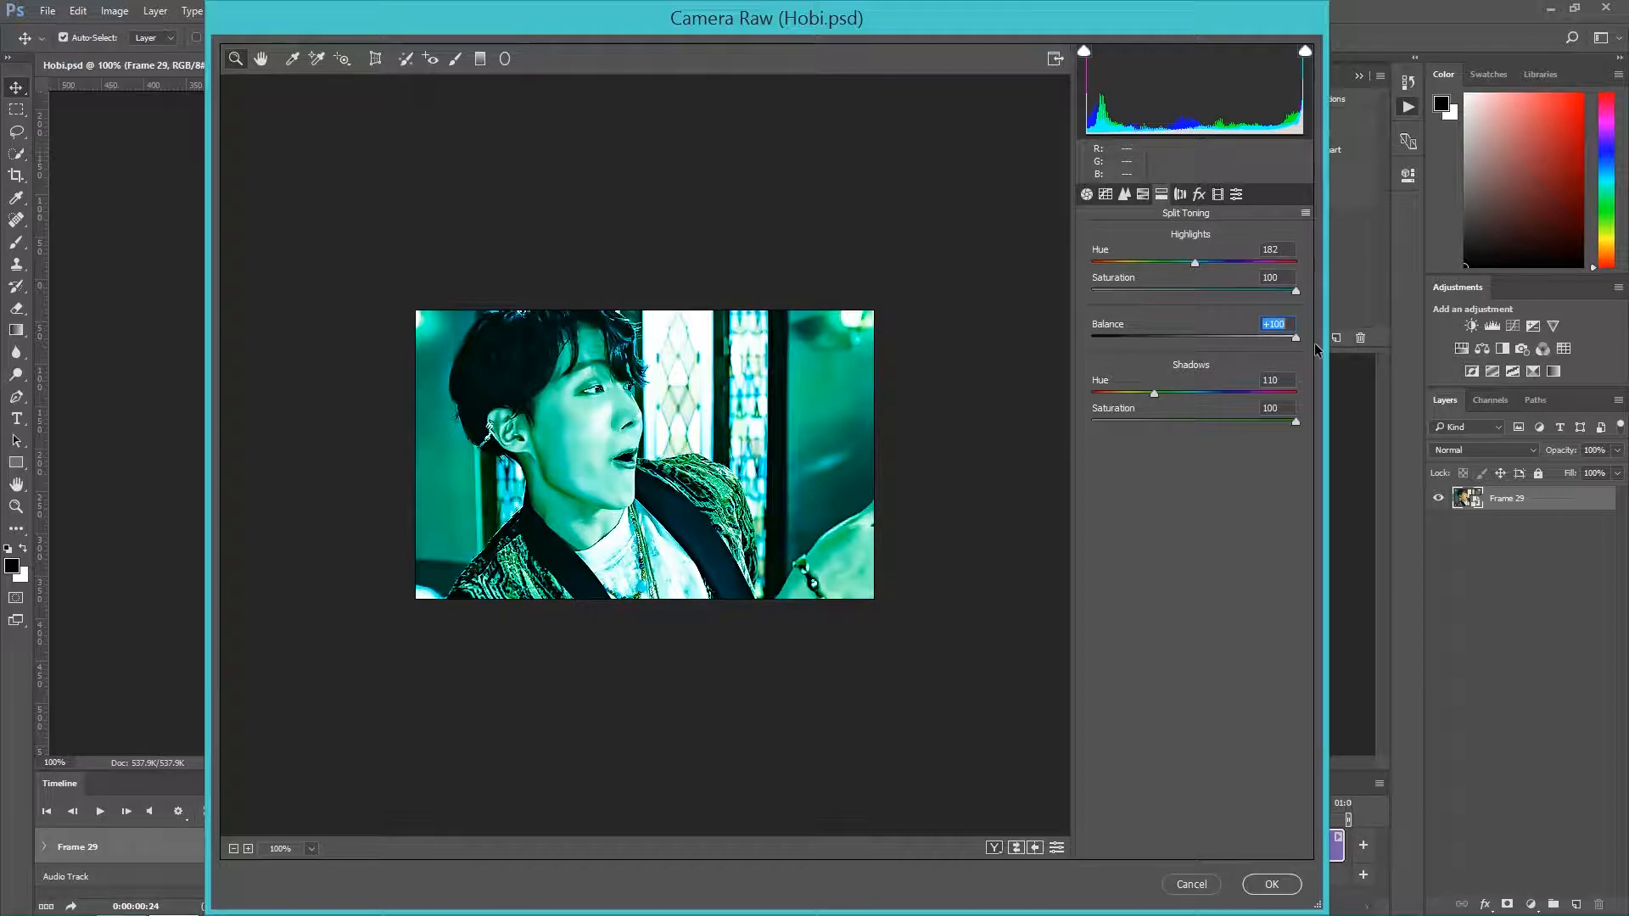
pyautogui.moveTo(1296, 338); pyautogui.dragTo(1094, 351)
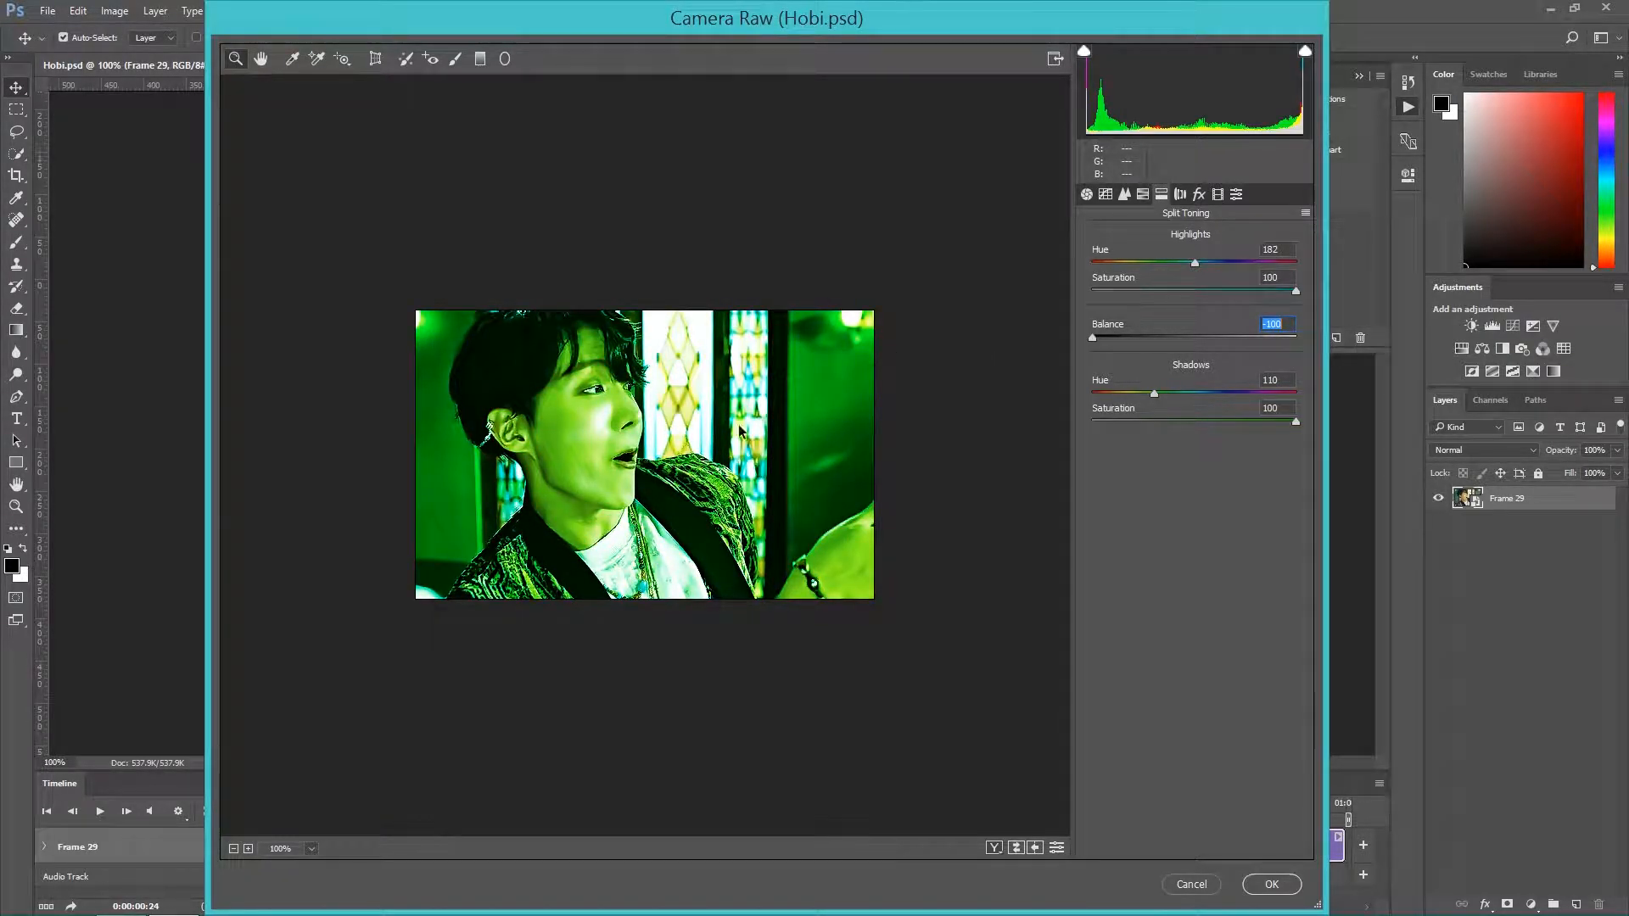
pyautogui.moveTo(1232, 359); pyautogui.dragTo(1195, 354)
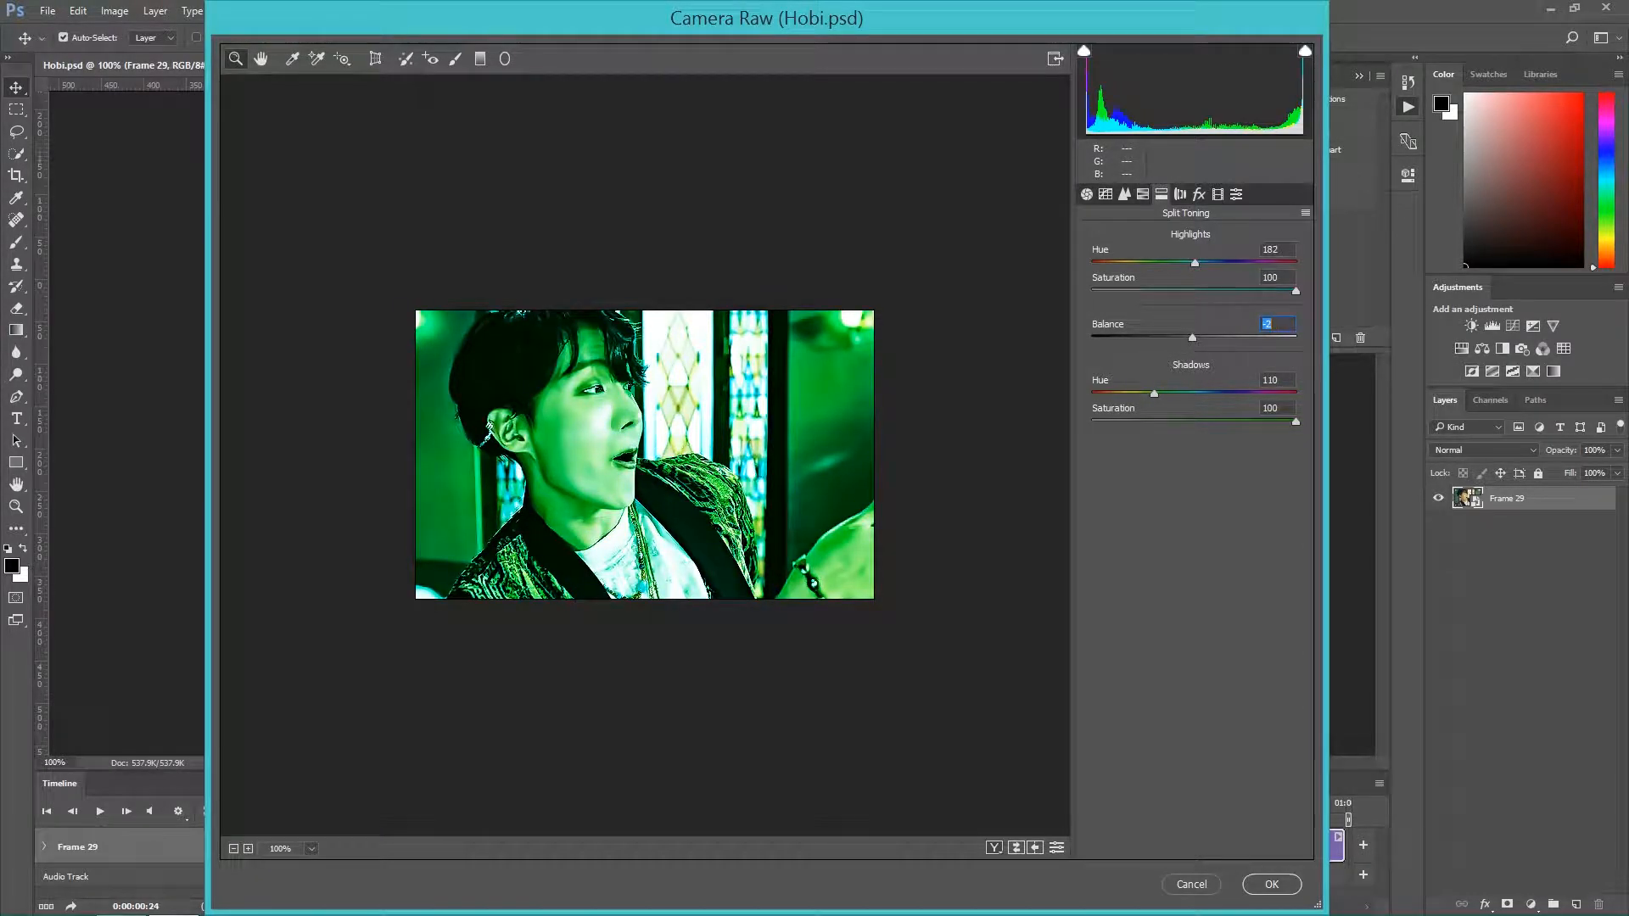
# - Clear the extreme split toning and rebuild it with a purple shadow hue, light shadow and highlight saturation, and a raised Balance
pyautogui.moveTo(1294, 291); pyautogui.dragTo(1092, 291)
pyautogui.moveTo(1280, 419); pyautogui.dragTo(1239, 392)
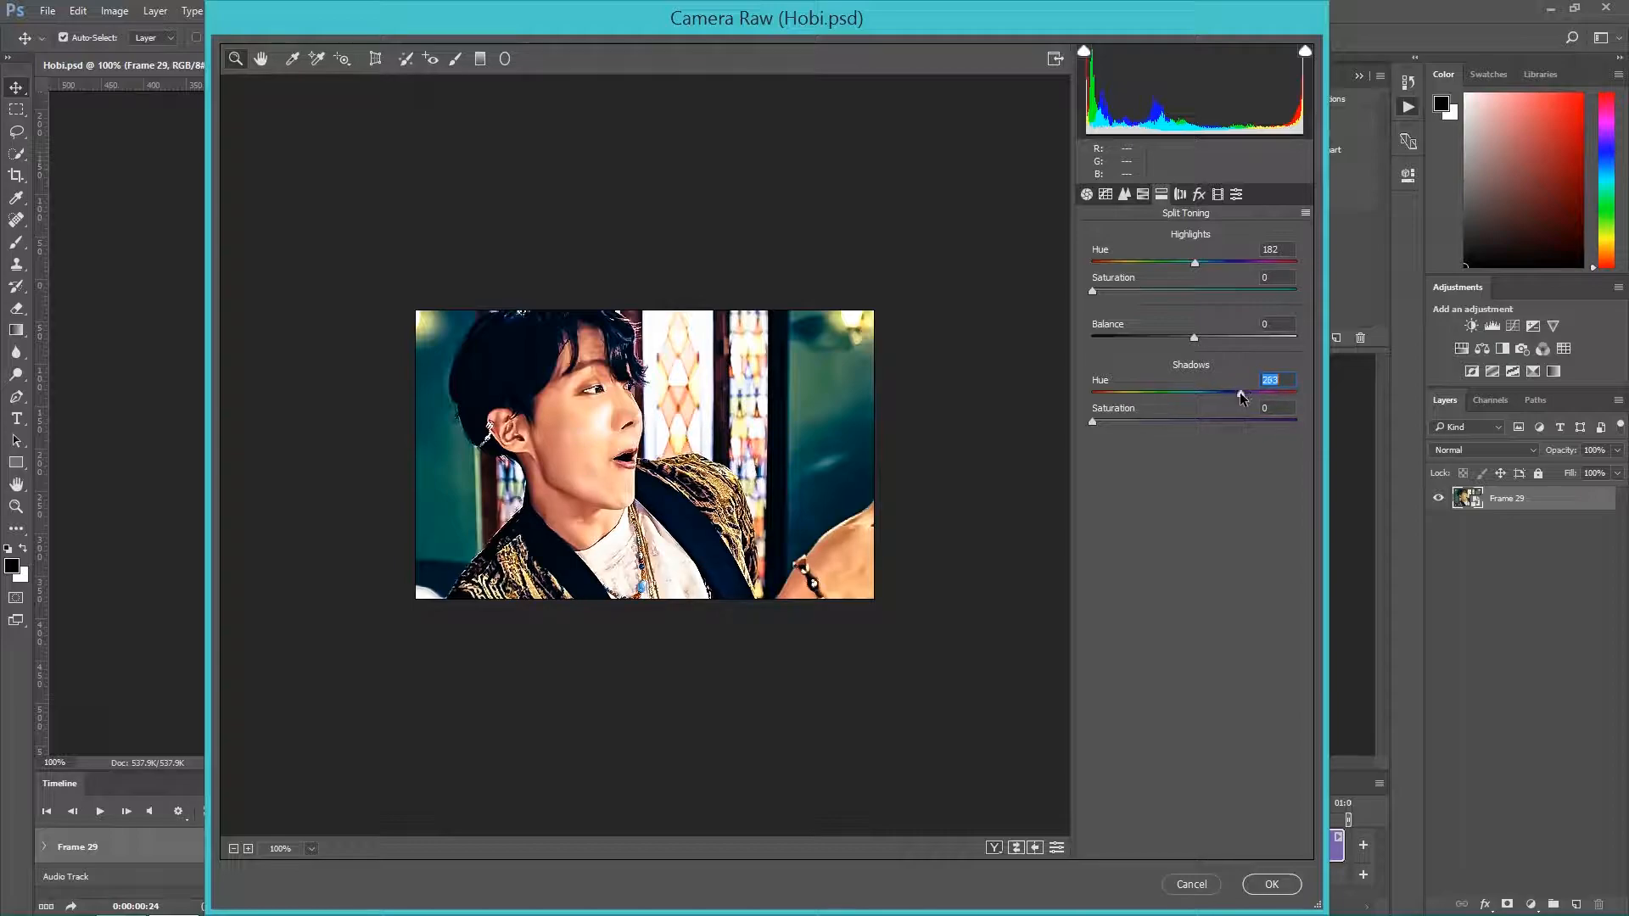
pyautogui.moveTo(1095, 426); pyautogui.dragTo(1104, 429)
pyautogui.moveTo(1251, 395); pyautogui.dragTo(1254, 395)
pyautogui.moveTo(1196, 269); pyautogui.dragTo(1112, 293)
pyautogui.moveTo(1188, 338); pyautogui.dragTo(1228, 338)
# - Look through the lens correction and effects settings, and set the calibration's shadow Tint to -7
pyautogui.click(1180, 195)
pyautogui.click(1199, 194)
pyautogui.click(1219, 195)
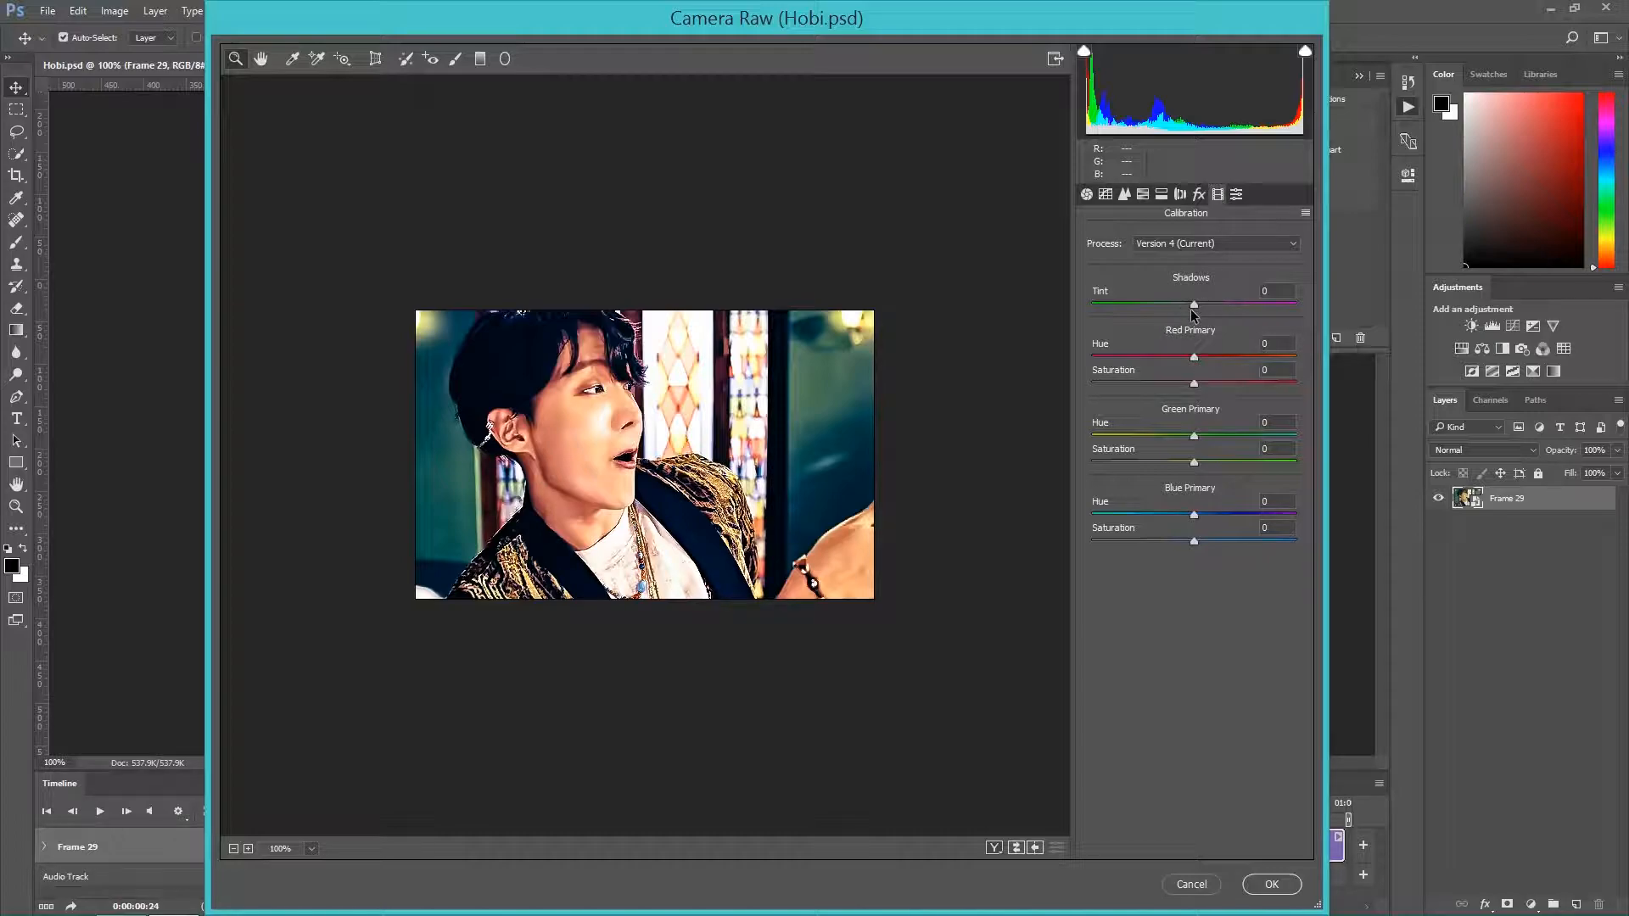
pyautogui.moveTo(1198, 303)
pyautogui.mouseDown()
pyautogui.moveTo(1295, 313)
pyautogui.moveTo(1058, 313)
pyautogui.moveTo(1269, 312)
pyautogui.moveTo(1162, 307)
pyautogui.moveTo(1234, 308)
pyautogui.moveTo(1190, 308)
pyautogui.mouseUp()
# - Test the Red Primary Hue at +100 and -100, and calibrate Red Primary to Hue +5, Saturation +26
pyautogui.moveTo(1194, 358); pyautogui.dragTo(1355, 366)
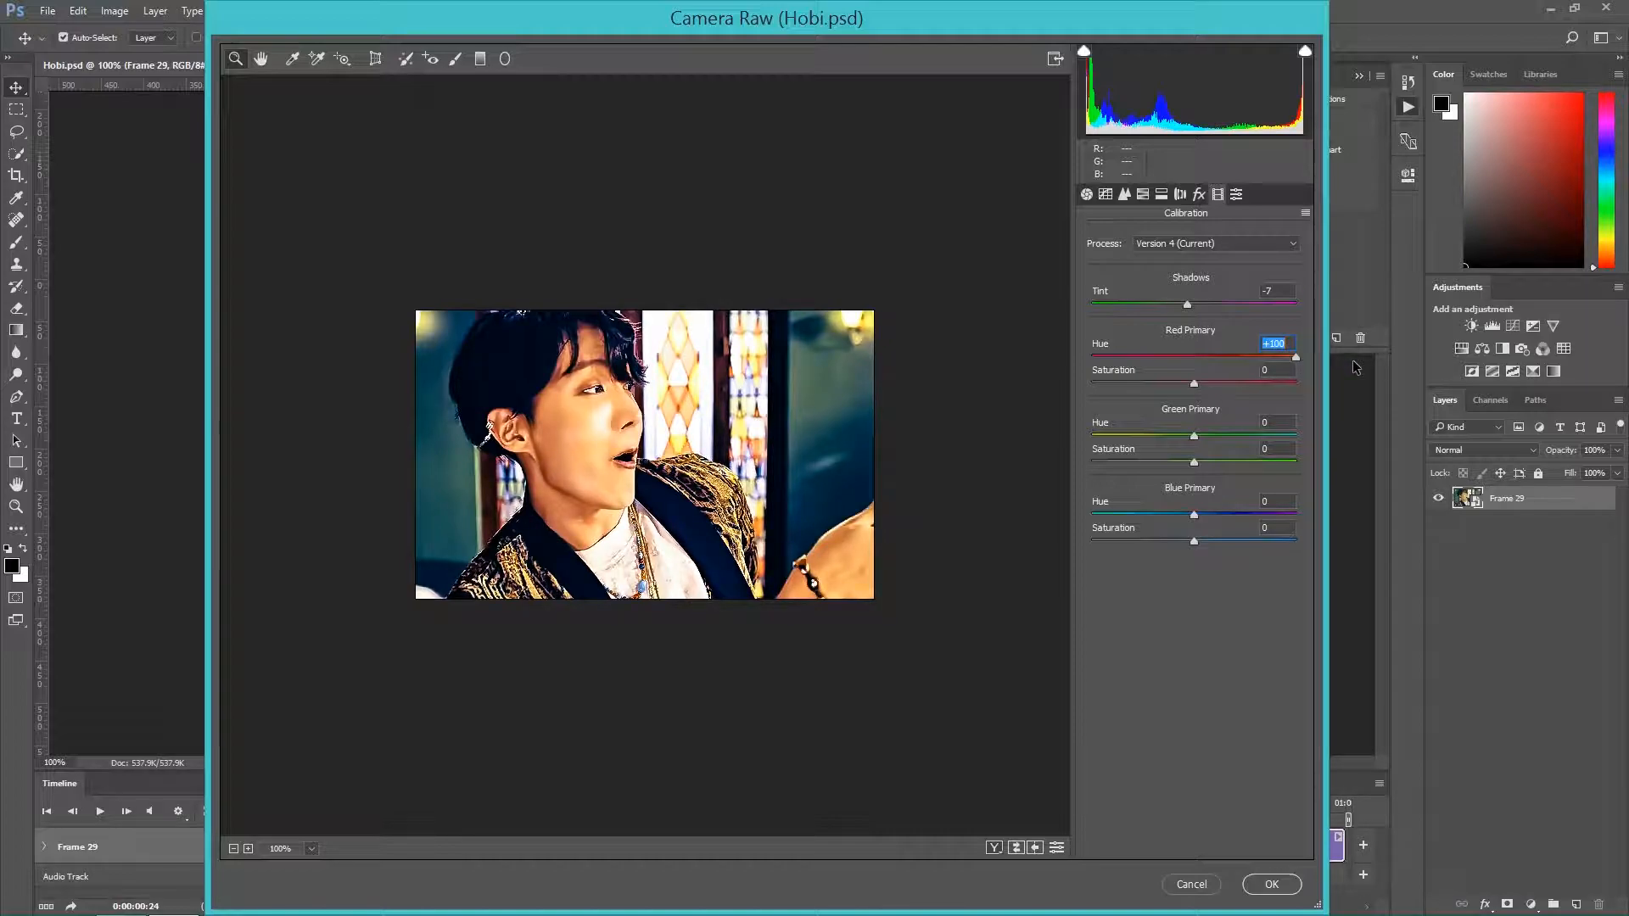
pyautogui.moveTo(1356, 366); pyautogui.dragTo(965, 393)
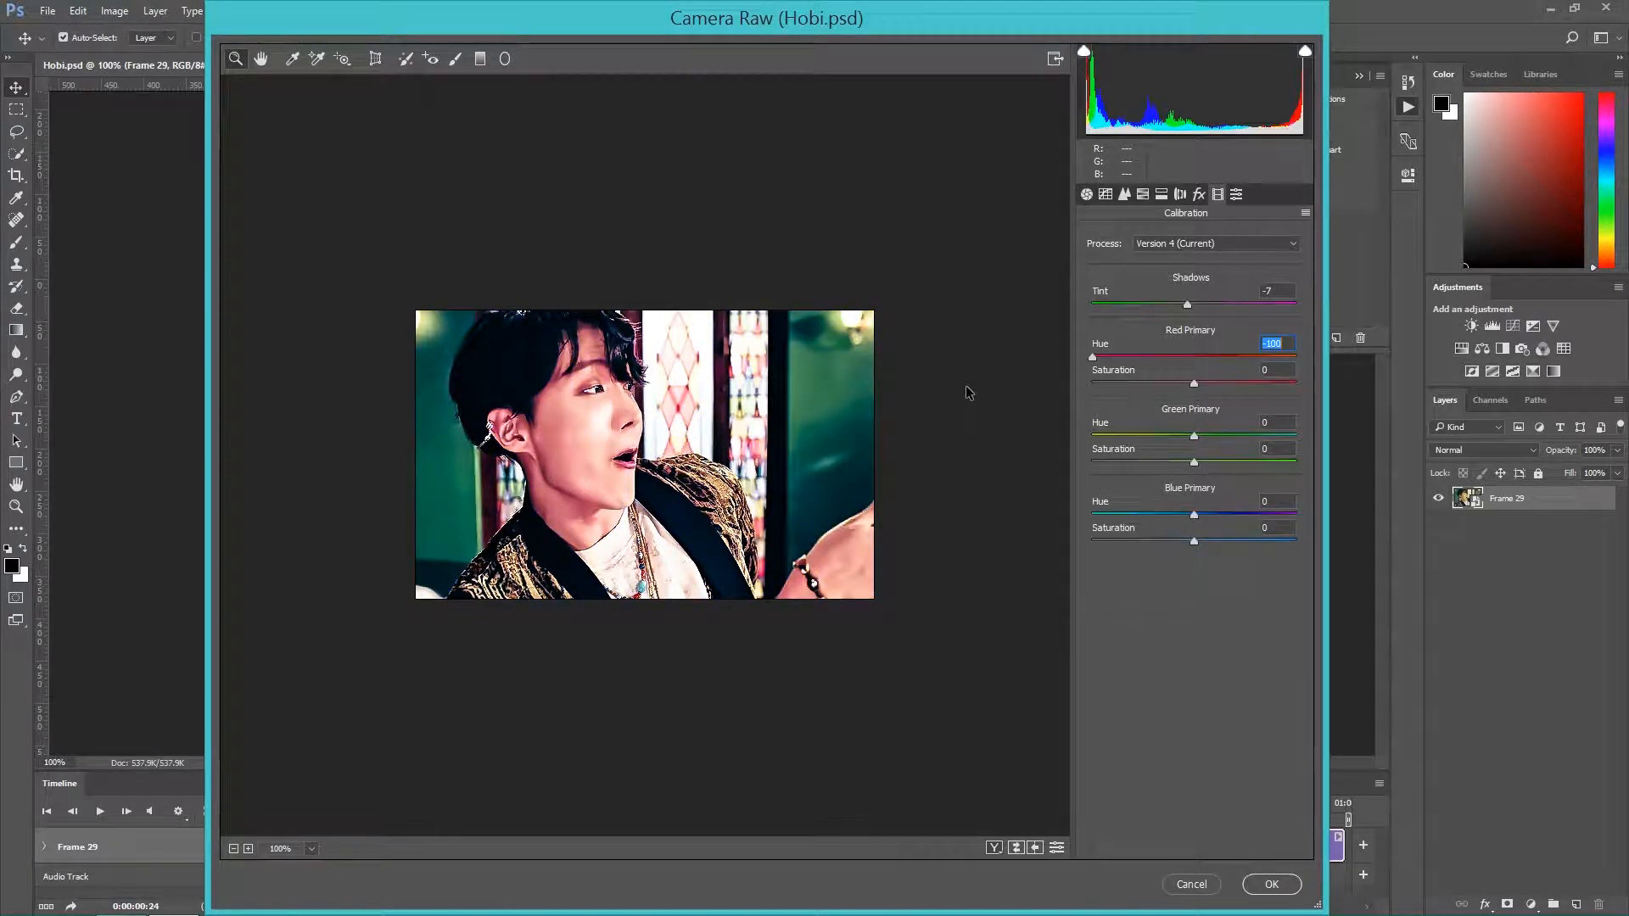
pyautogui.moveTo(969, 393); pyautogui.dragTo(1204, 379)
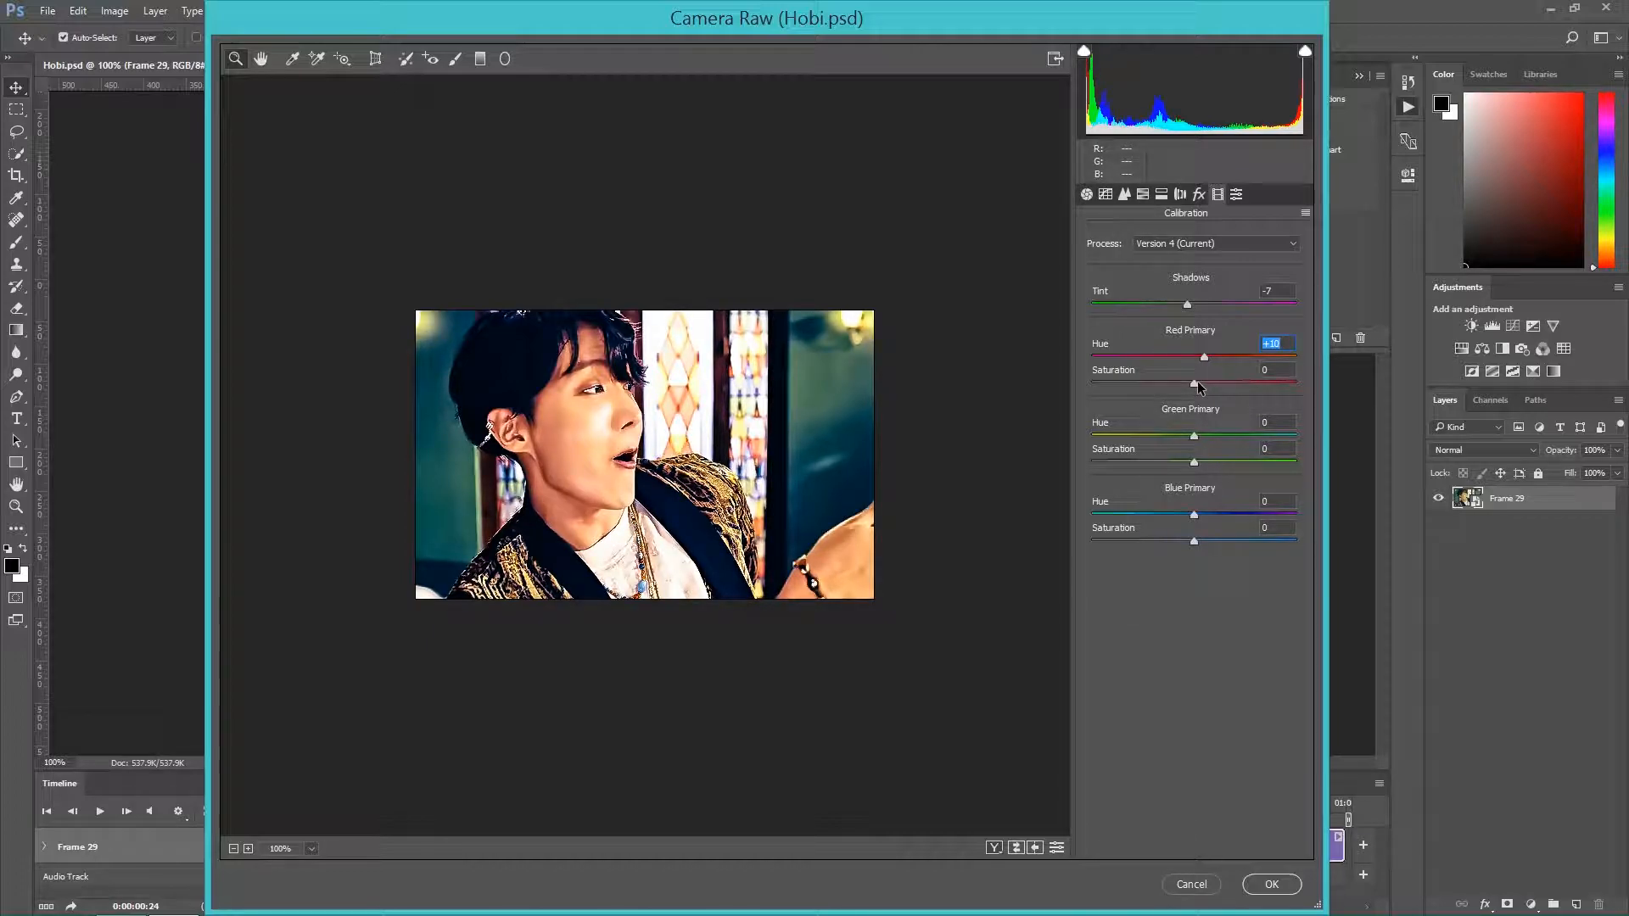
pyautogui.click(1222, 382)
pyautogui.click(1197, 357)
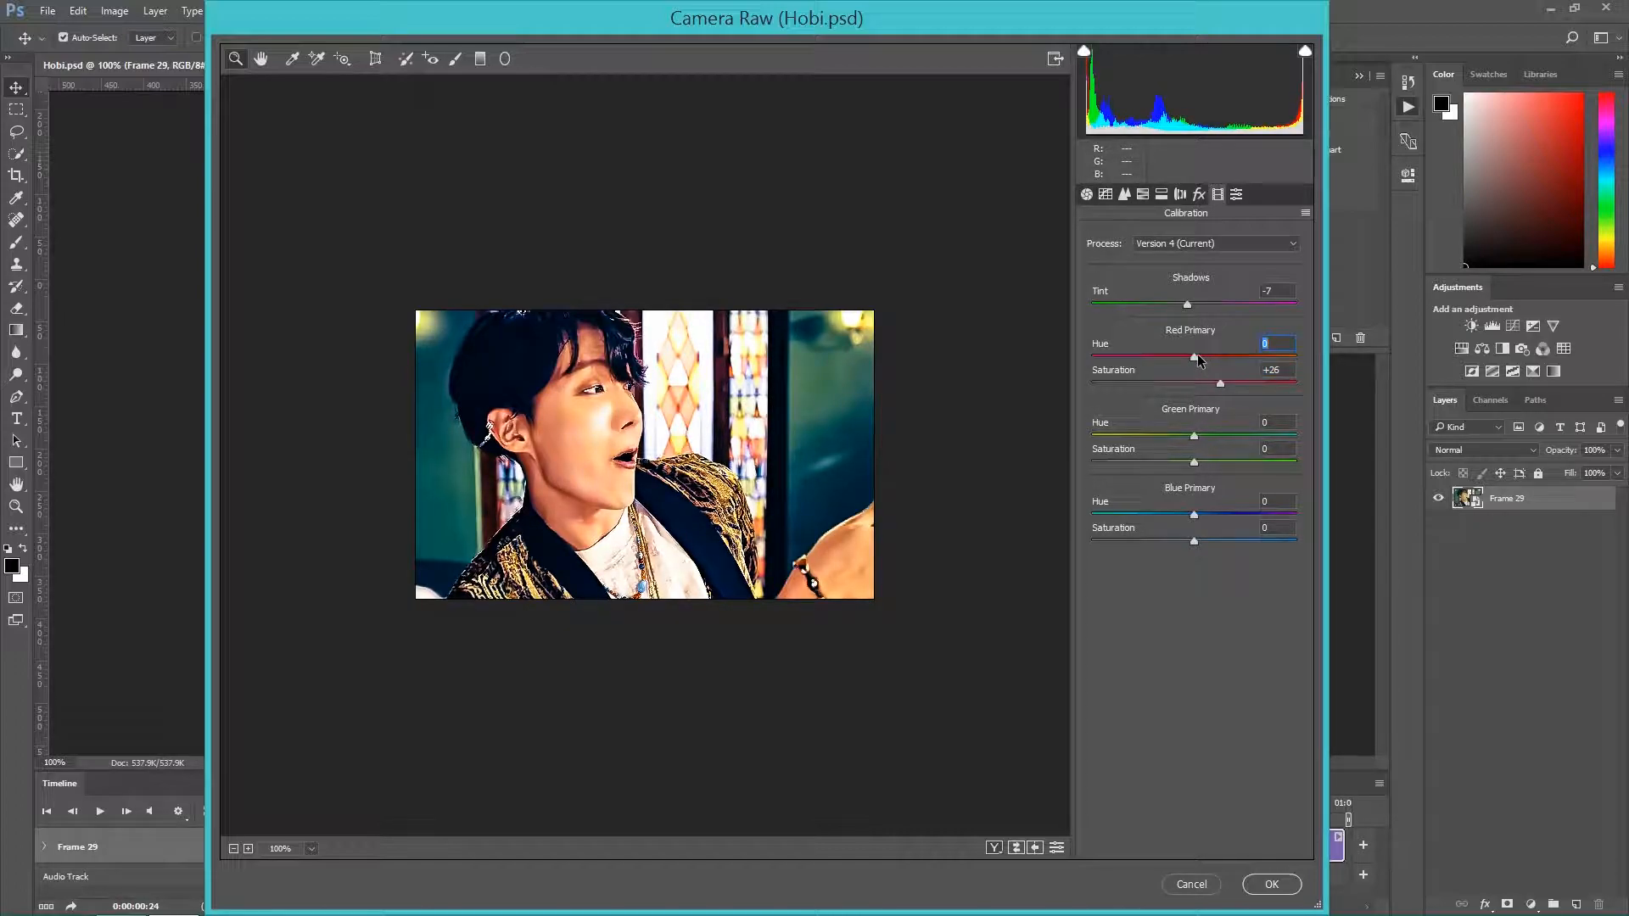
pyautogui.click(1199, 357)
# - Test the Green Primary Hue at both extremes, set it to Hue +23, Saturation -53, and raise Red Primary Saturation to +49
pyautogui.moveTo(1194, 437); pyautogui.dragTo(1312, 435)
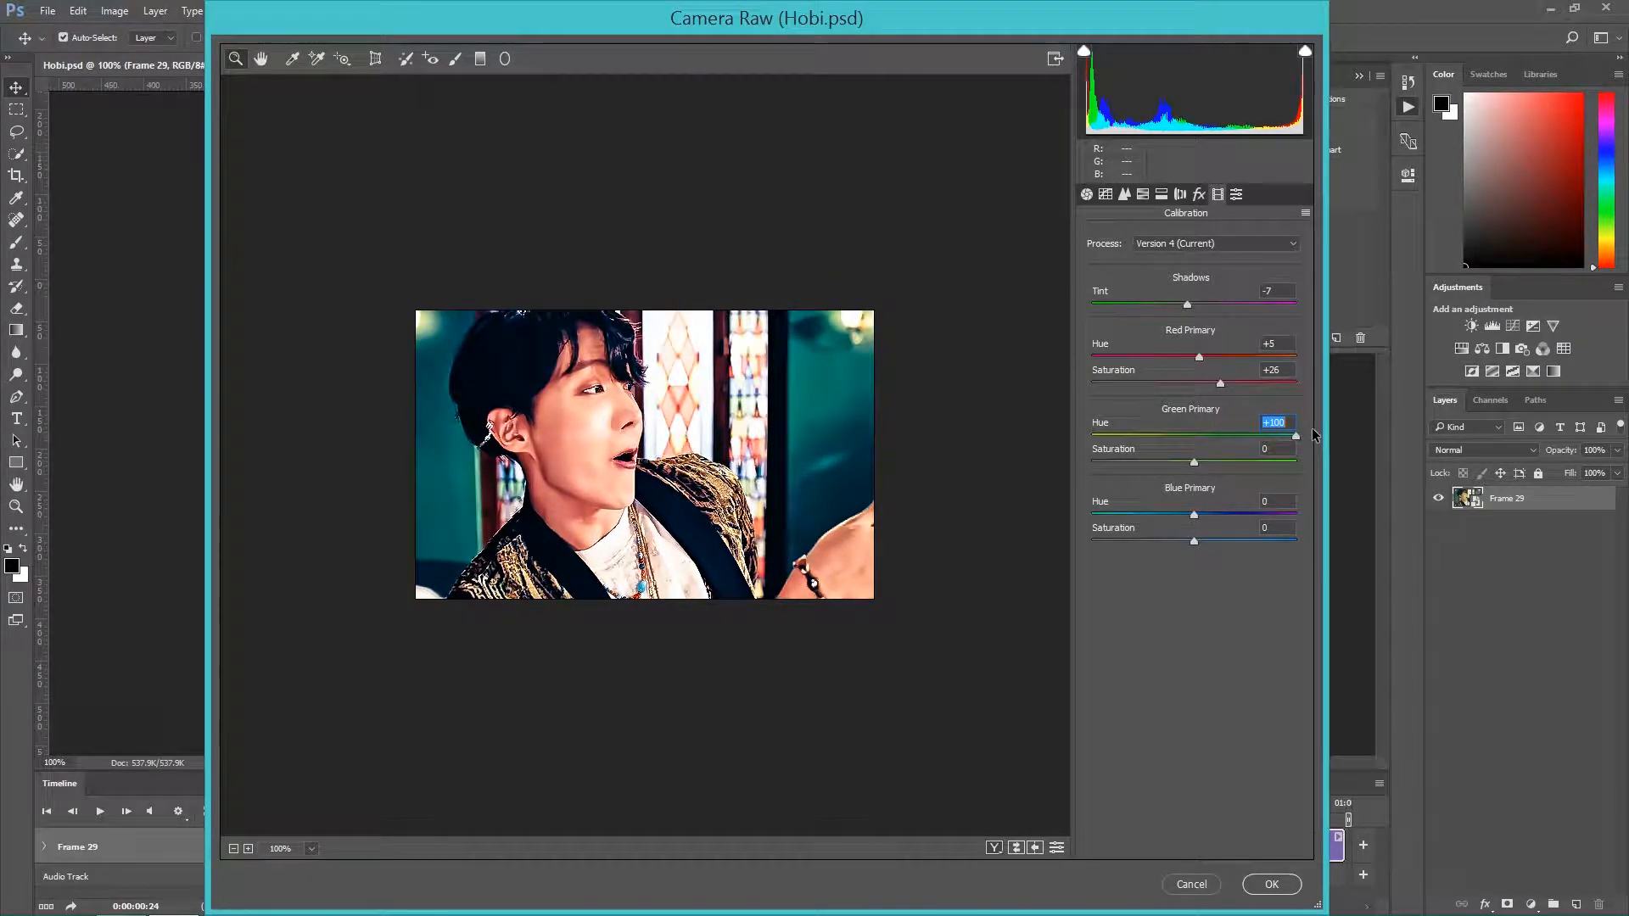
pyautogui.moveTo(1314, 435); pyautogui.dragTo(997, 444)
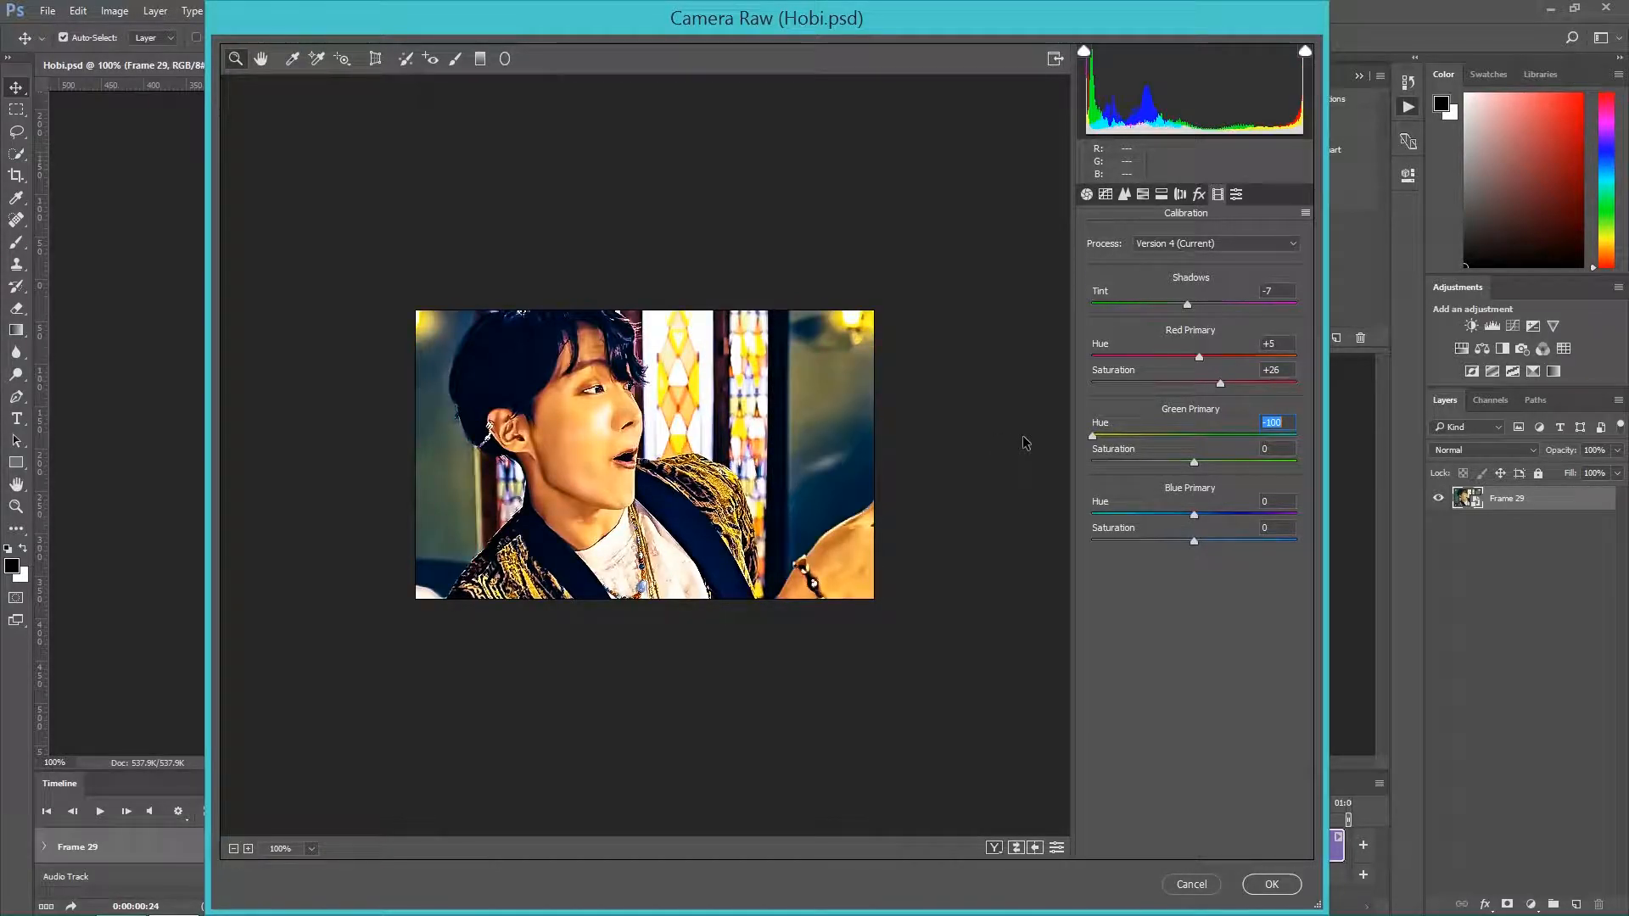
pyautogui.moveTo(1092, 436); pyautogui.dragTo(1217, 443)
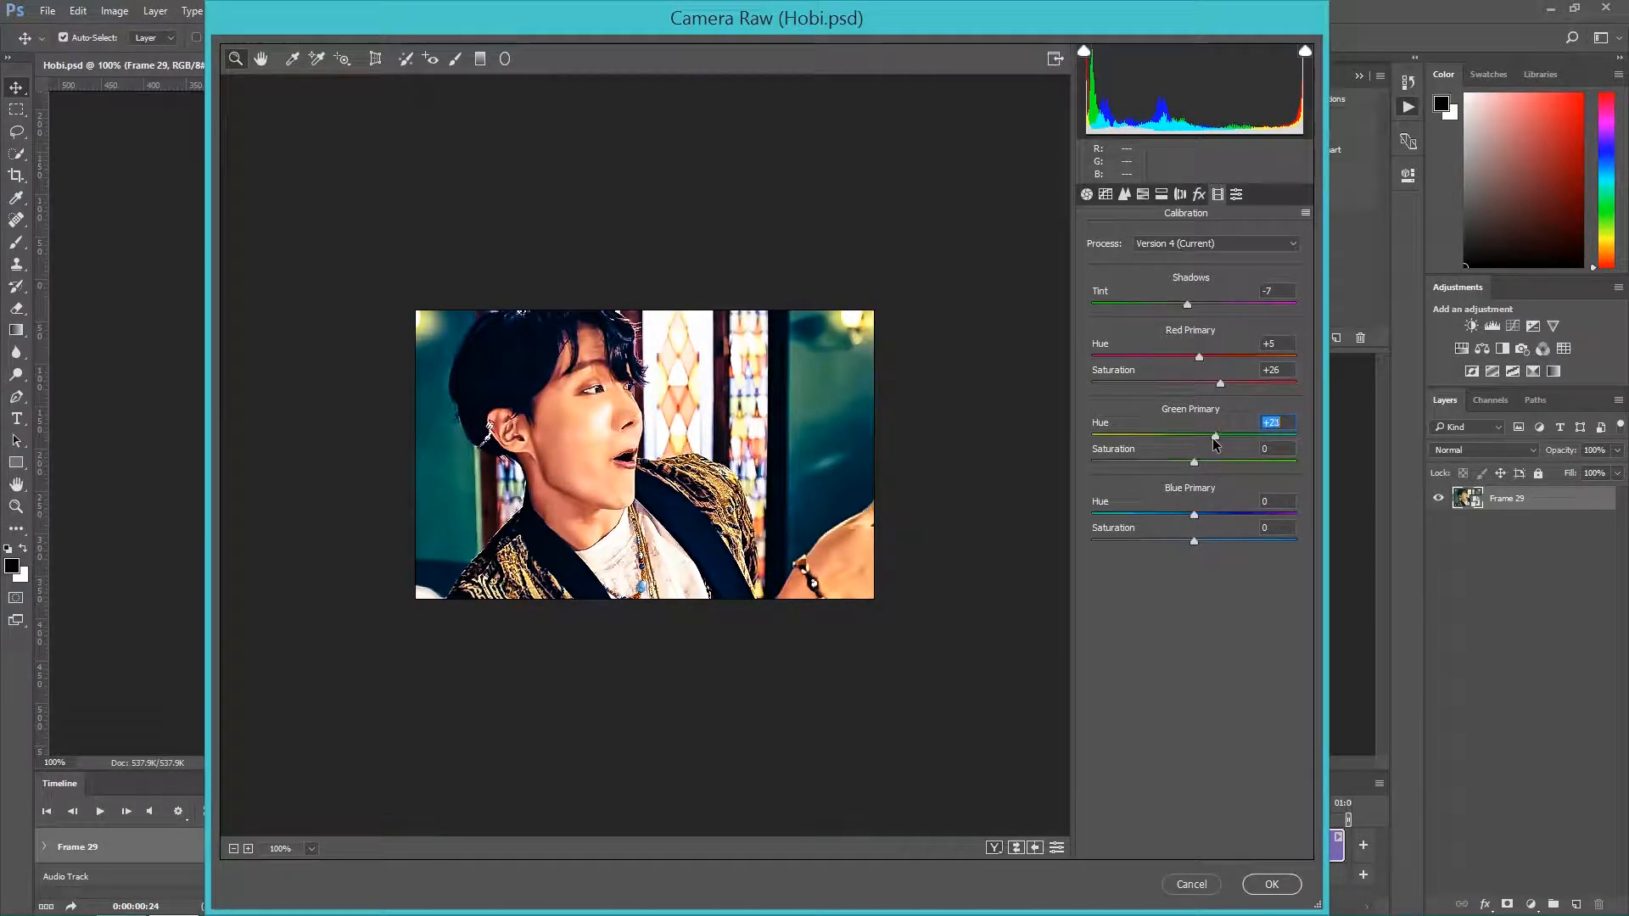
pyautogui.moveTo(1193, 464); pyautogui.dragTo(1217, 439)
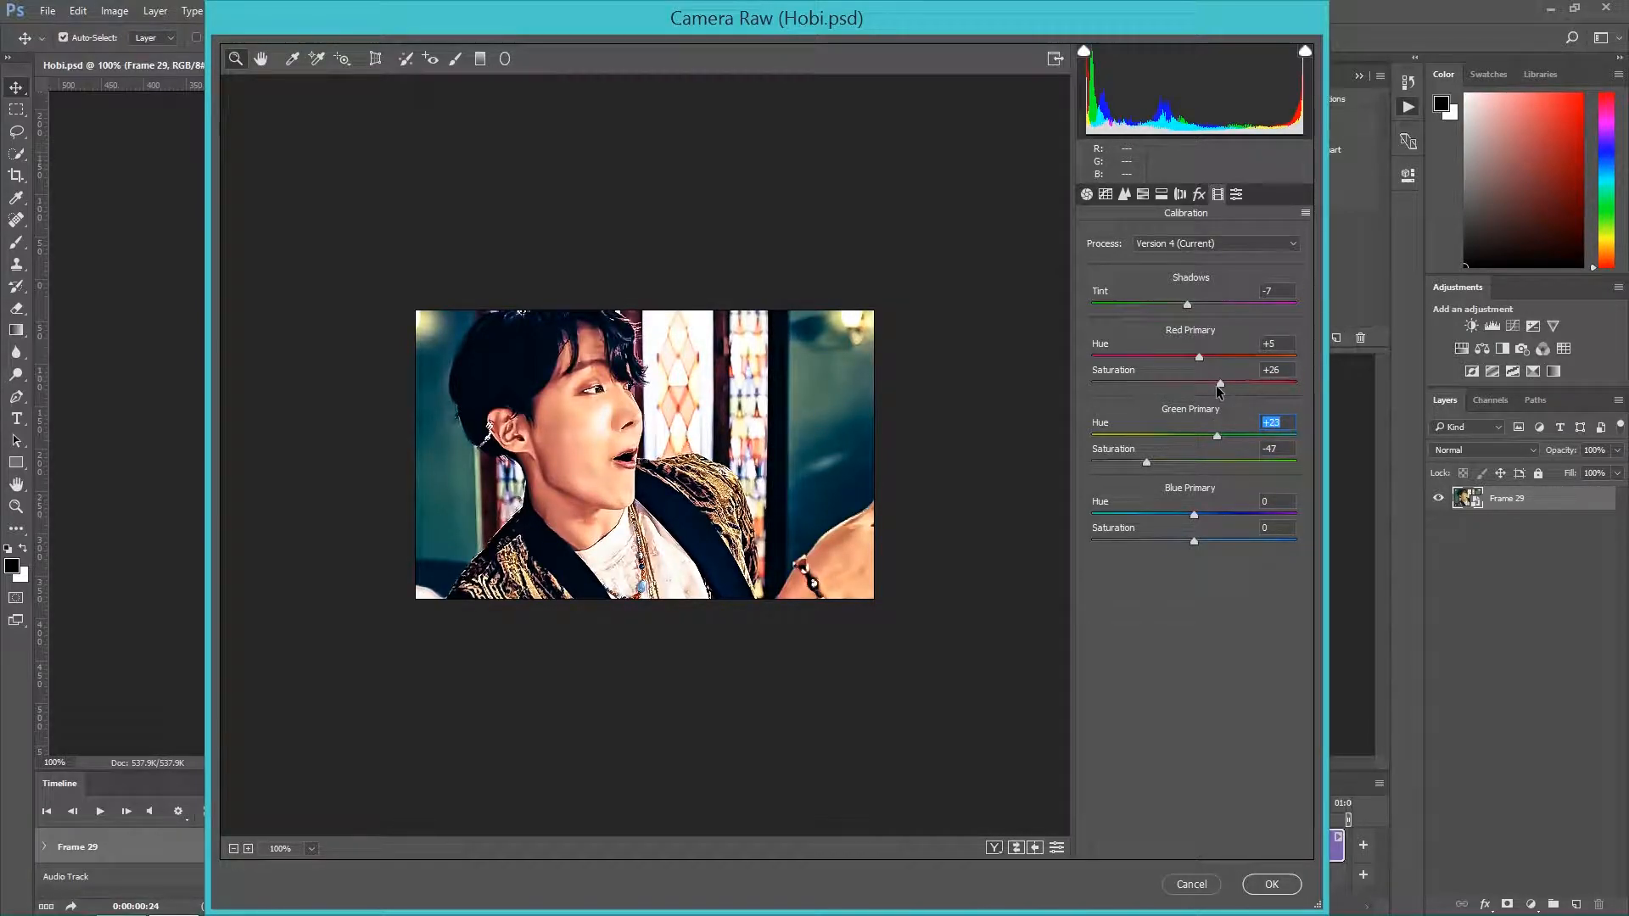
pyautogui.moveTo(1223, 384)
pyautogui.mouseDown()
pyautogui.moveTo(1271, 385)
pyautogui.moveTo(1245, 385)
pyautogui.mouseUp()
pyautogui.moveTo(1148, 462); pyautogui.dragTo(1140, 463)
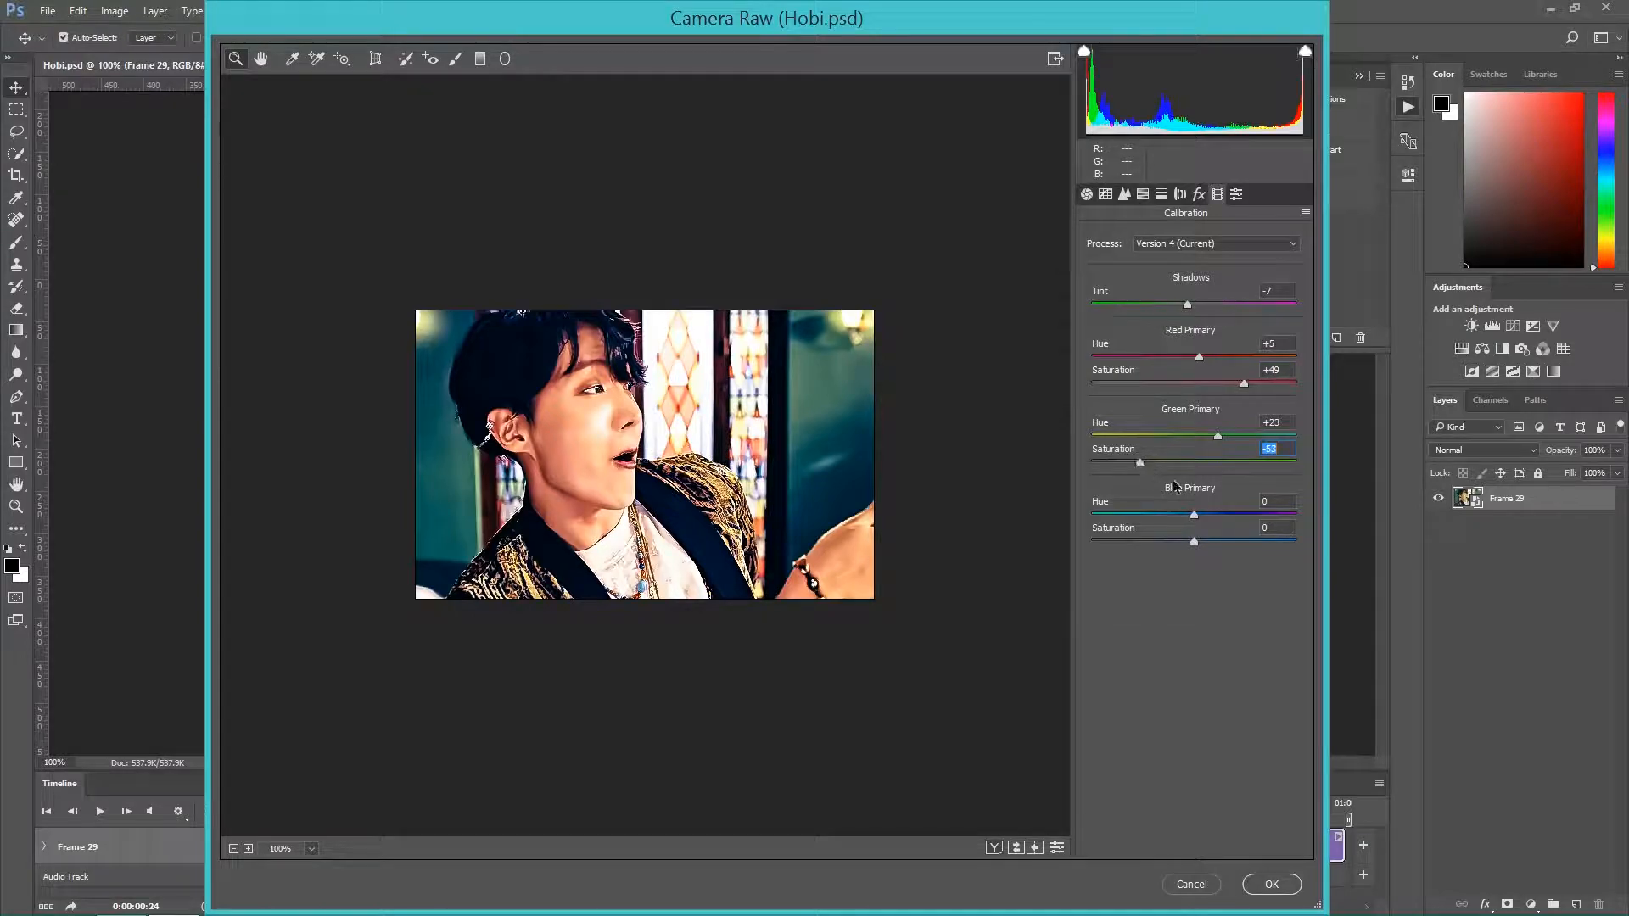
# - Calibrate Blue Primary to Hue -7, Saturation +63, refine Red Saturation to +51 and Green to Hue +27, Saturation -59, and compare without calibration
pyautogui.moveTo(1194, 516); pyautogui.dragTo(964, 510)
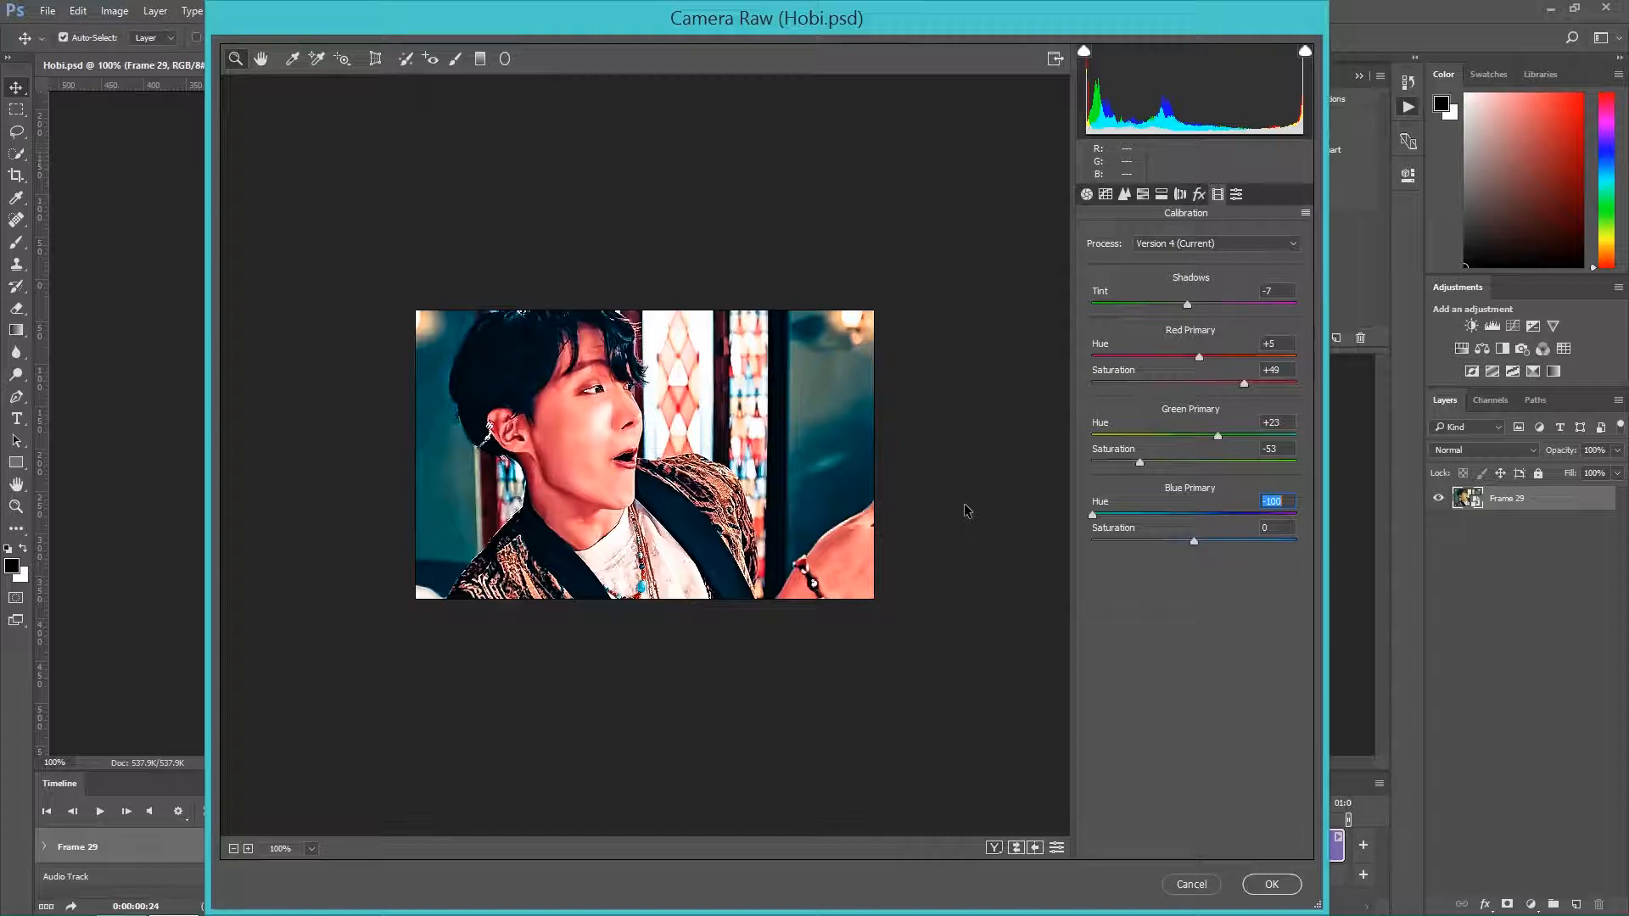
pyautogui.click(1194, 514)
pyautogui.moveTo(1197, 517); pyautogui.dragTo(1259, 541)
pyautogui.click(1194, 540)
pyautogui.moveTo(1140, 462); pyautogui.dragTo(1134, 465)
pyautogui.moveTo(1244, 383); pyautogui.dragTo(1221, 437)
pyautogui.moveTo(1187, 514); pyautogui.dragTo(1188, 514)
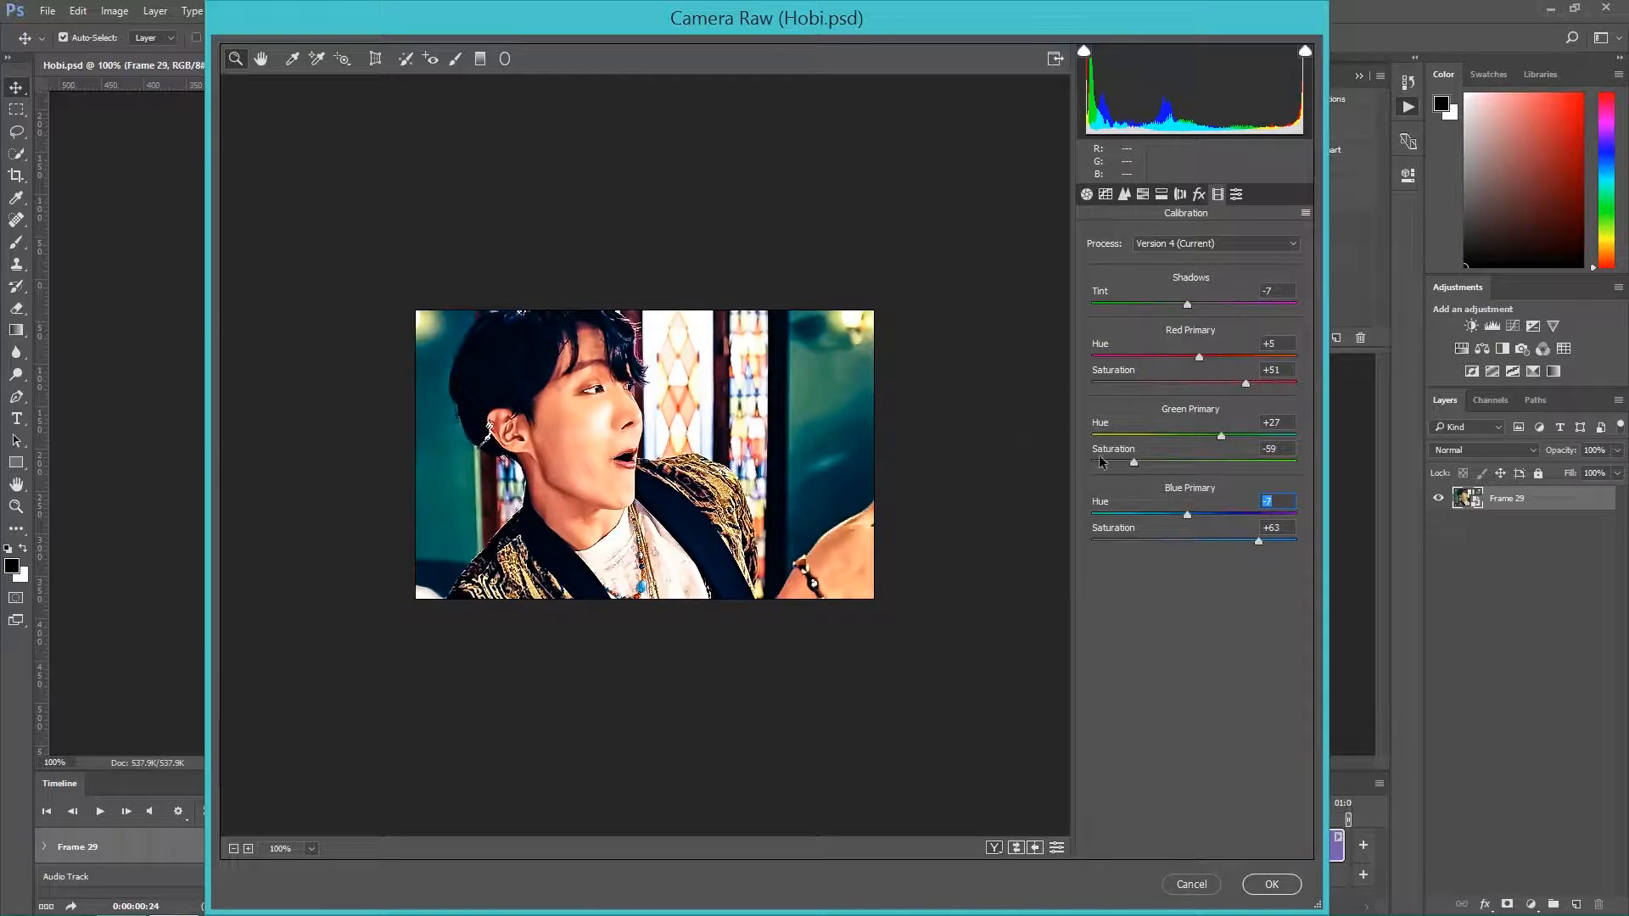
pyautogui.click(1056, 849)
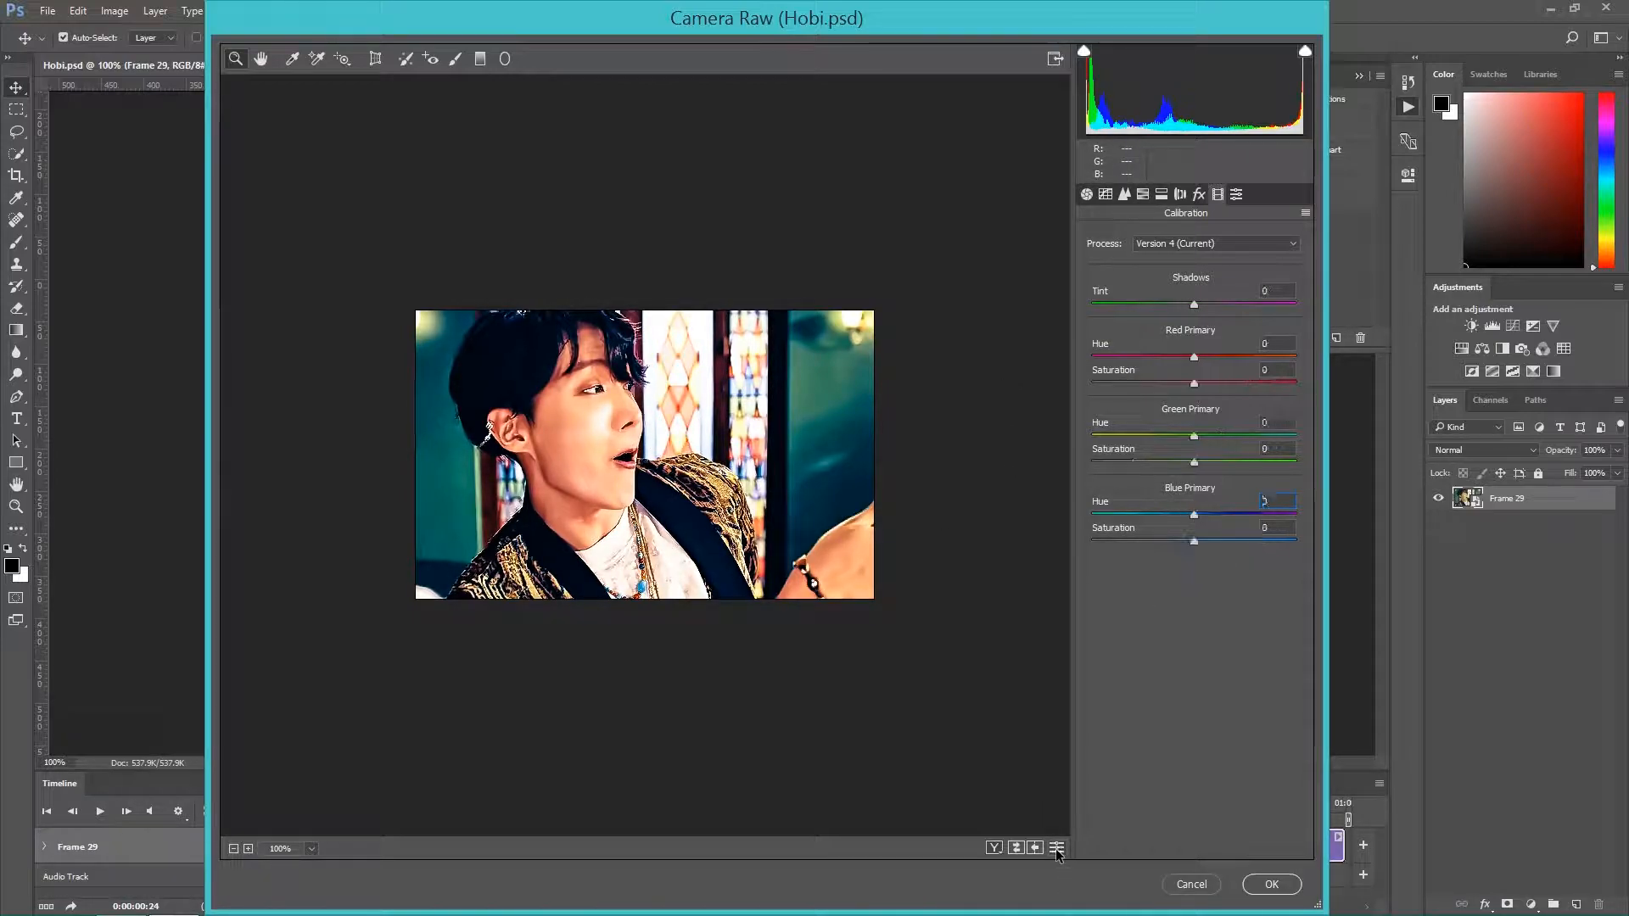
pyautogui.click(1057, 848)
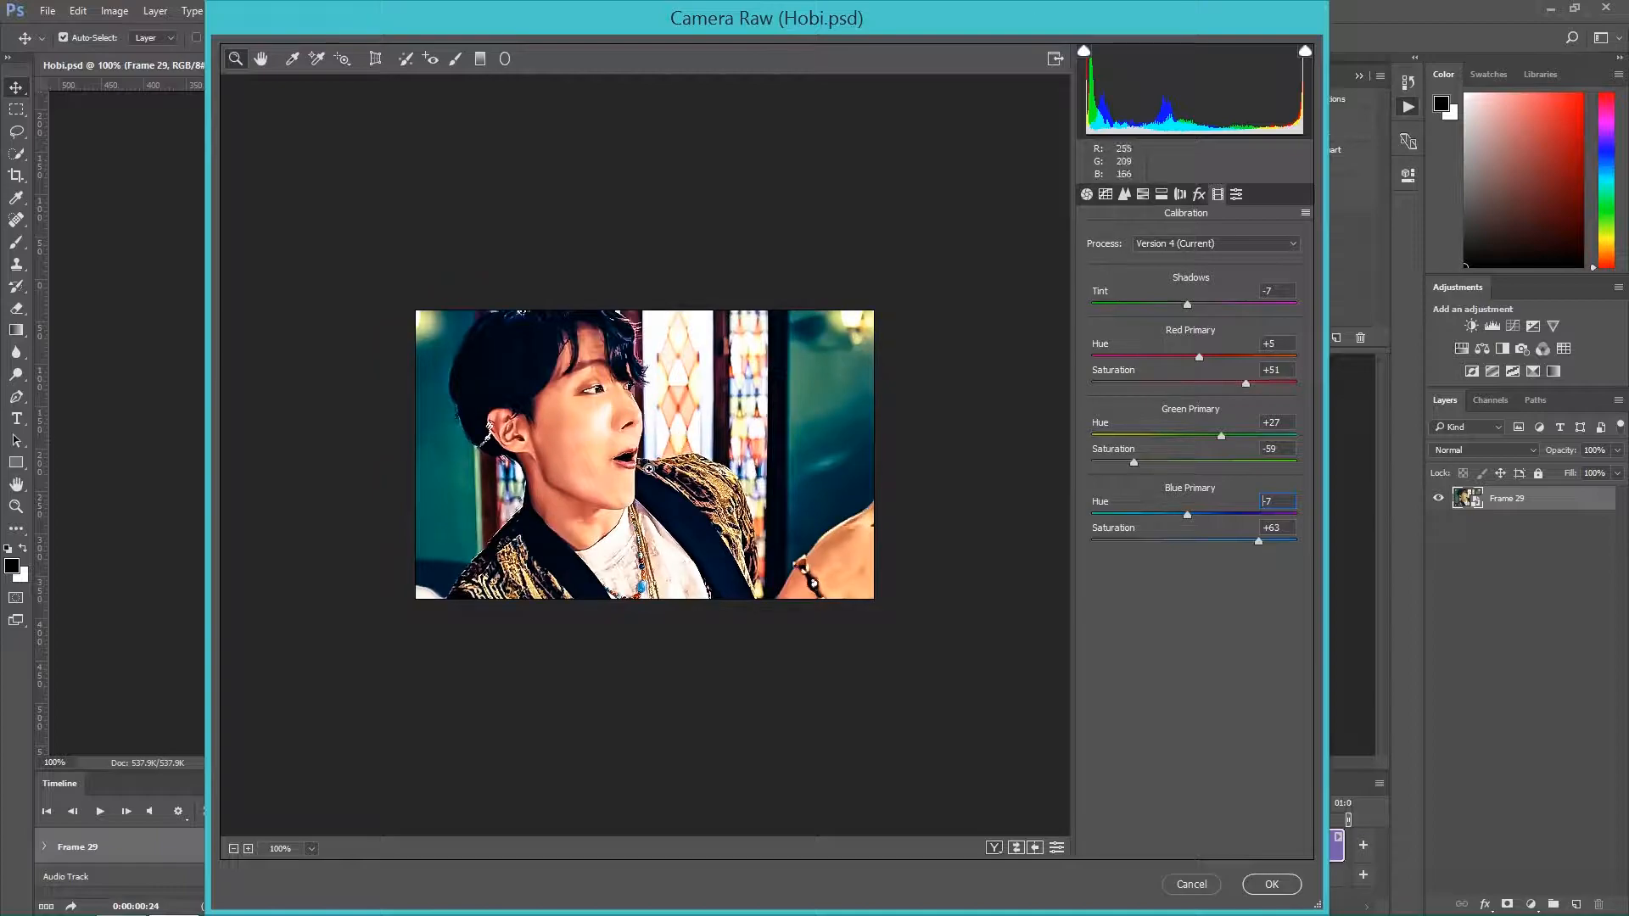
# - Set the HSL hues to Reds -16, Oranges +3, Yellows -3, Greens +79, Aquas +28, and adjust blues and purples with Magentas at 0
pyautogui.click(1142, 196)
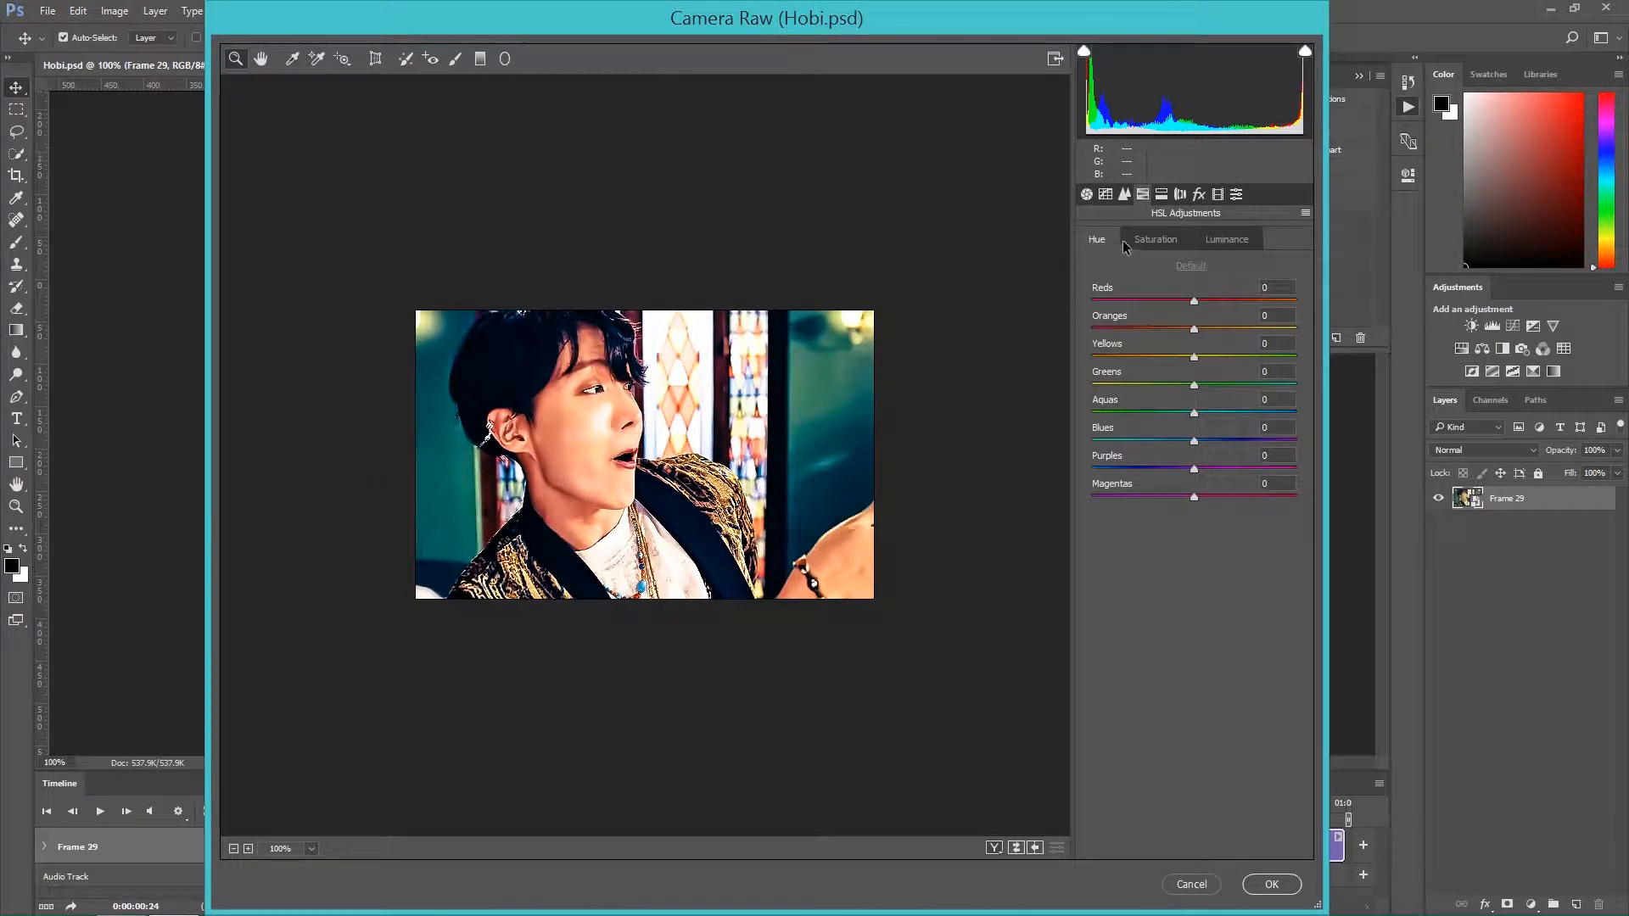
pyautogui.click(1143, 243)
pyautogui.click(1210, 242)
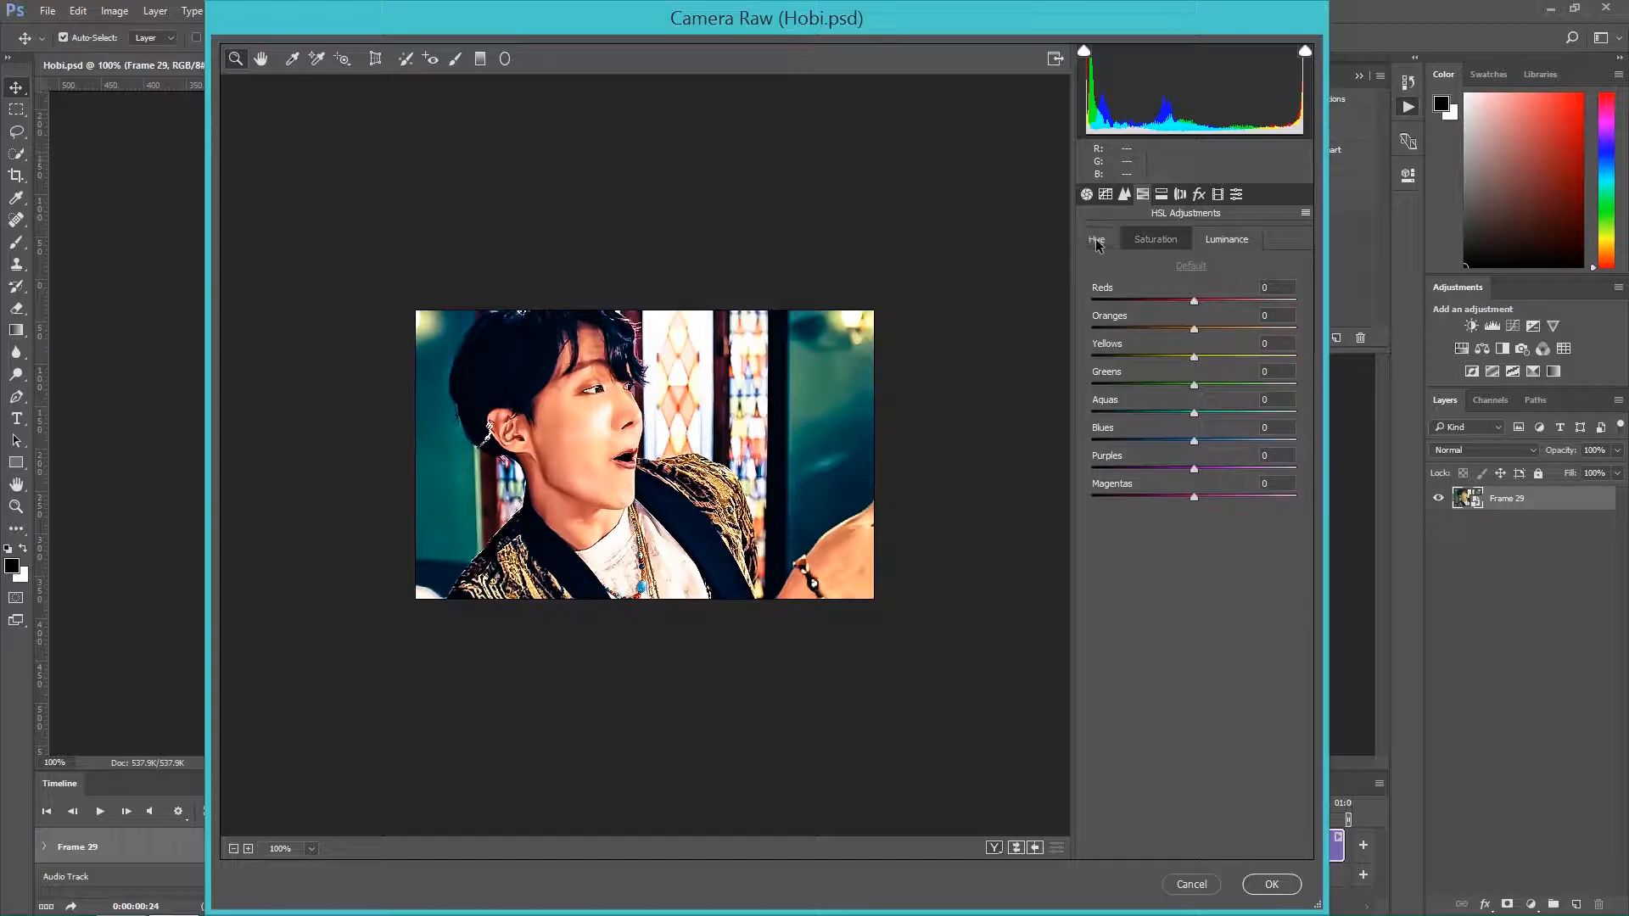
pyautogui.click(1097, 243)
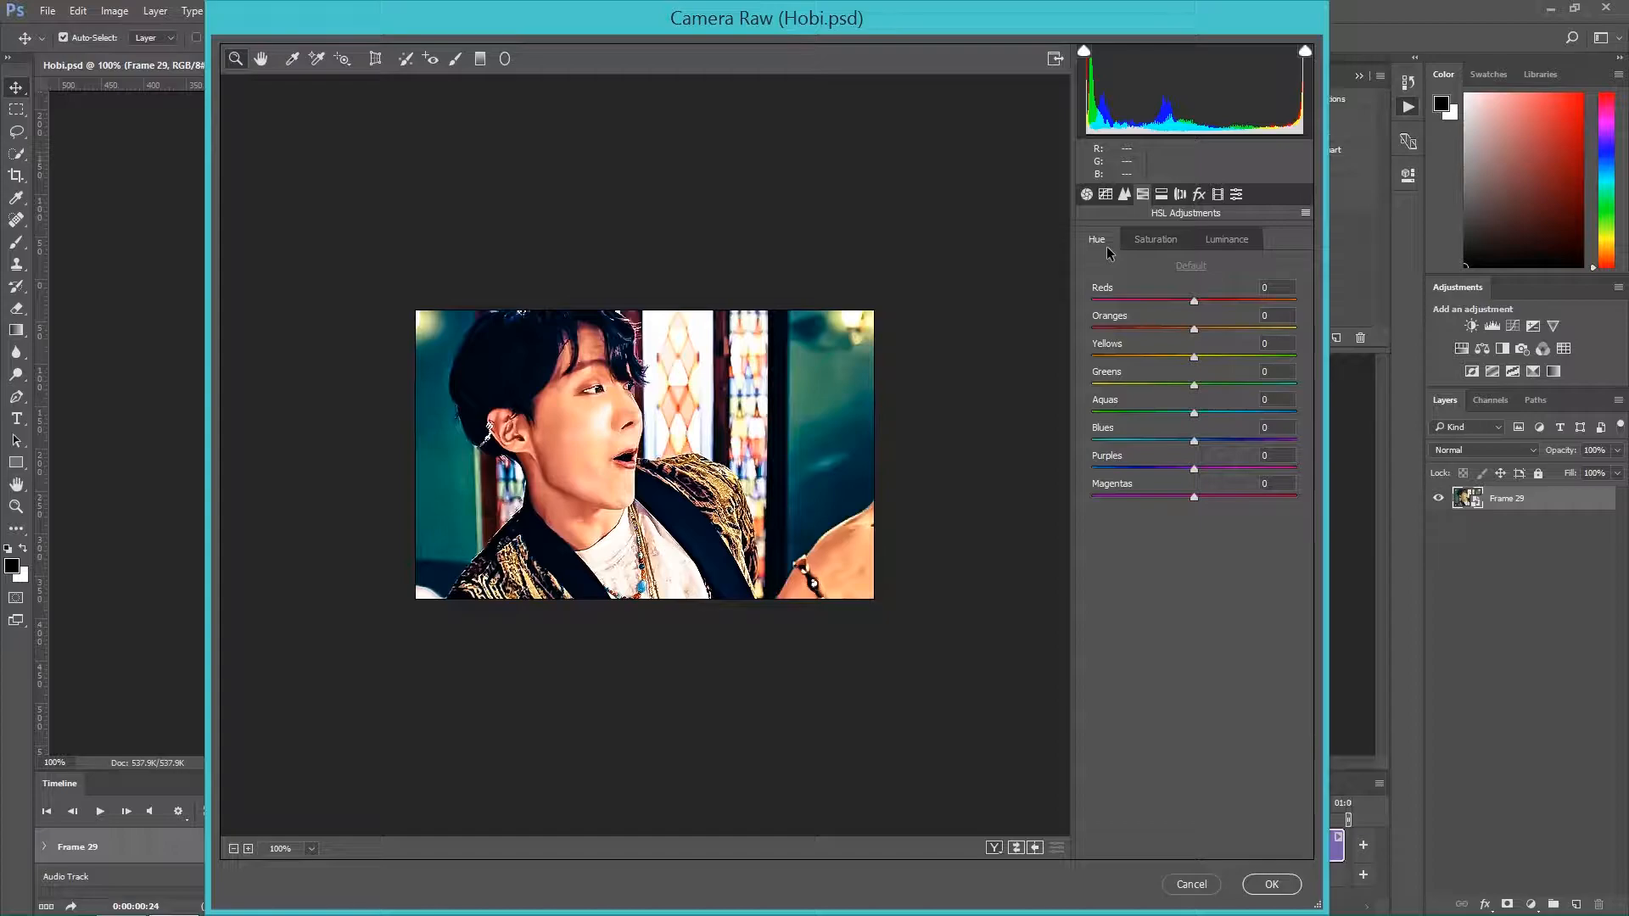
pyautogui.click(1193, 302)
pyautogui.moveTo(1325, 293); pyautogui.dragTo(748, 437)
pyautogui.moveTo(1093, 302); pyautogui.dragTo(996, 353)
pyautogui.moveTo(1222, 356); pyautogui.dragTo(1191, 356)
pyautogui.moveTo(1196, 388); pyautogui.dragTo(1222, 412)
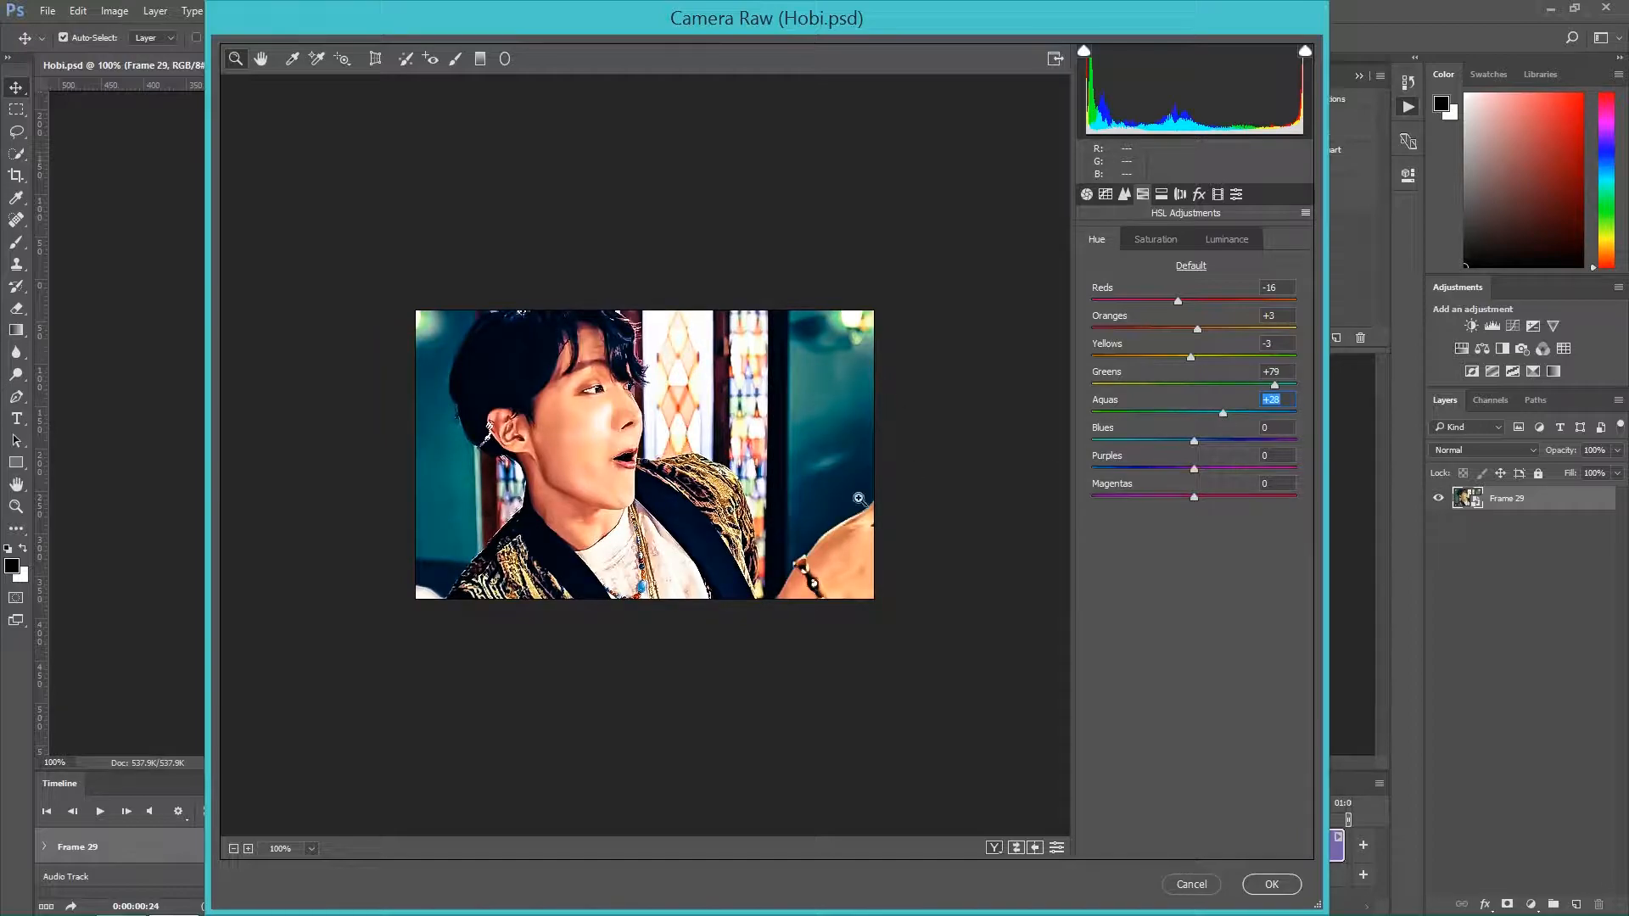
pyautogui.moveTo(1195, 443); pyautogui.dragTo(1194, 441)
pyautogui.moveTo(1197, 442); pyautogui.dragTo(1230, 510)
pyautogui.write('0')
# - Set the HSL saturation to Reds -3, Oranges +7, Yellows -13, and tune the greens, aquas, blues, purples and magentas
pyautogui.click(1156, 239)
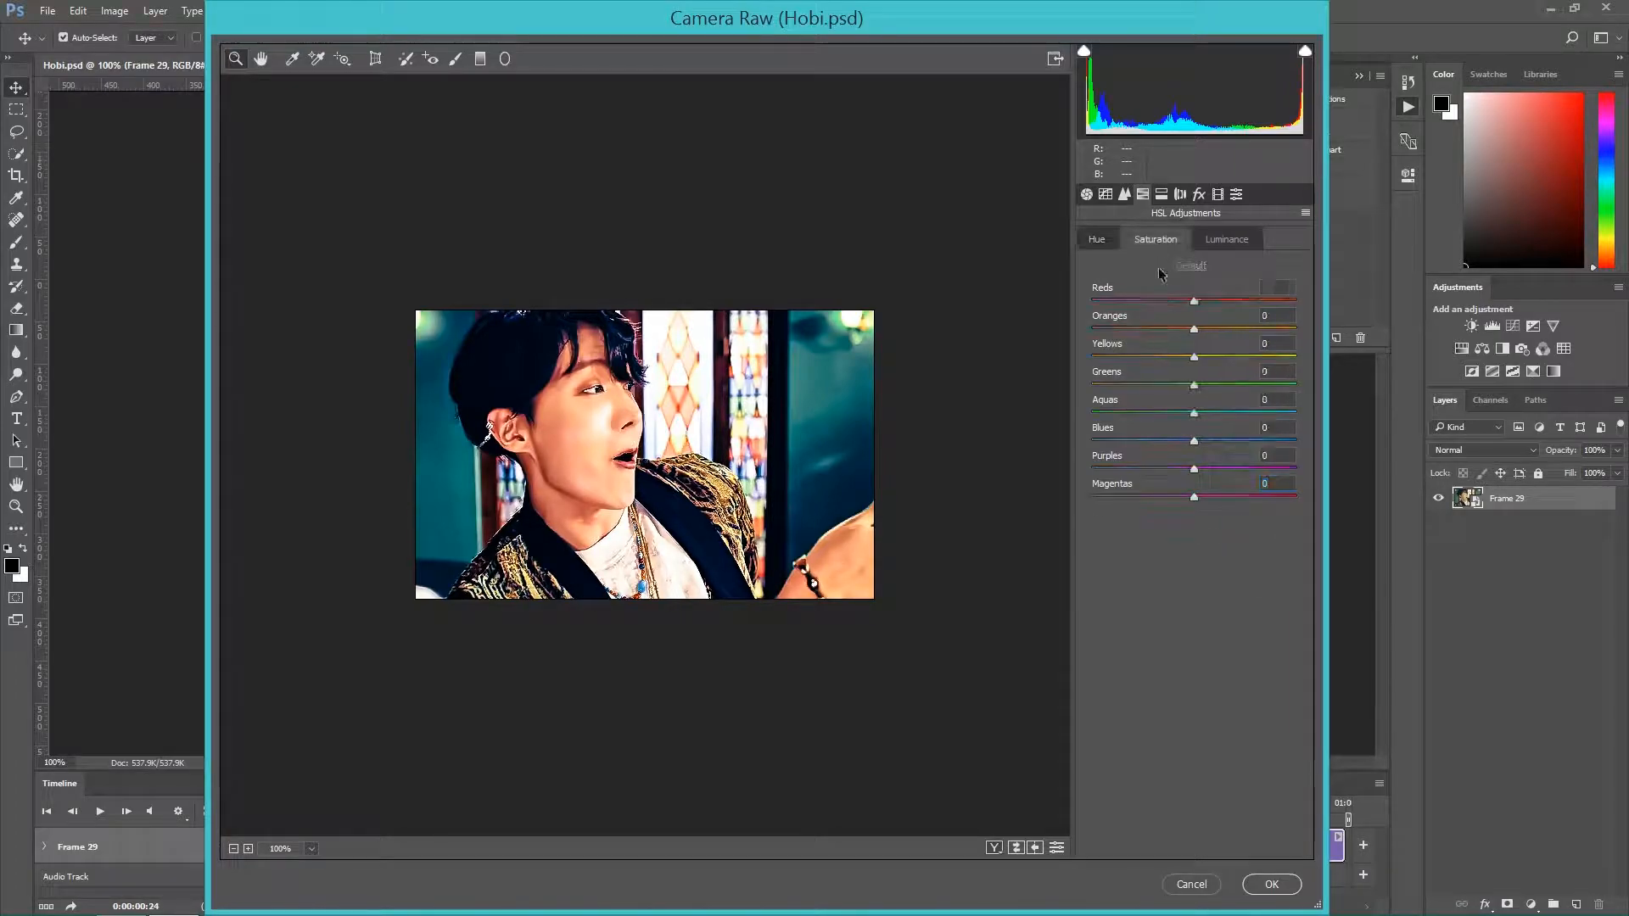
pyautogui.moveTo(1193, 299); pyautogui.dragTo(1260, 300)
pyautogui.moveTo(1001, 295); pyautogui.dragTo(1196, 327)
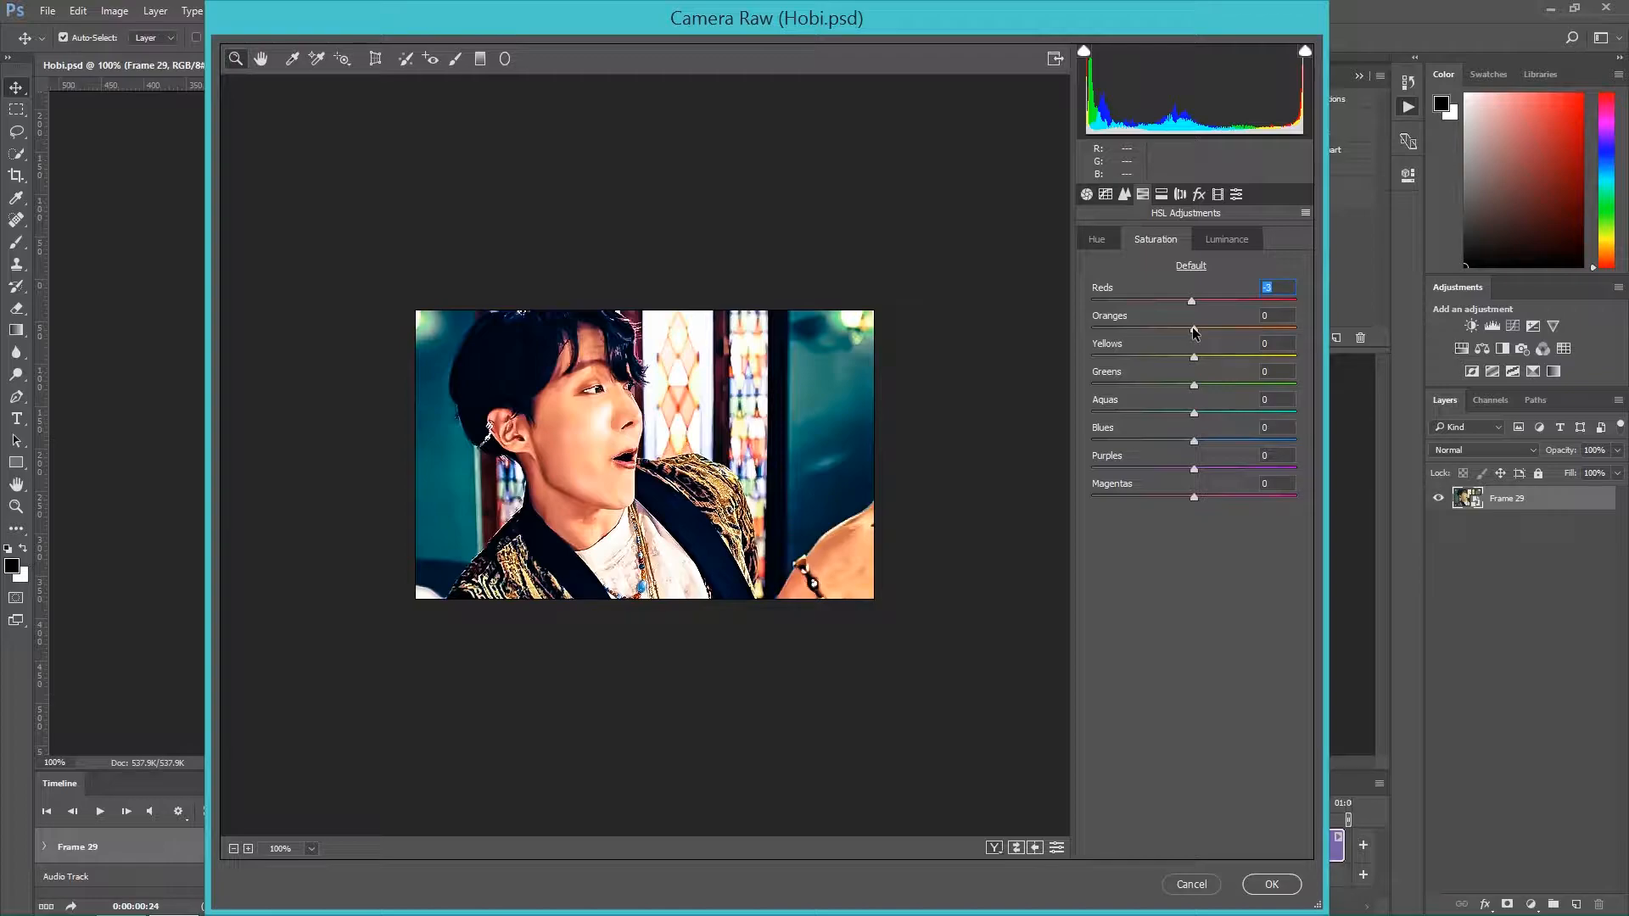
pyautogui.moveTo(1195, 332); pyautogui.dragTo(1362, 411)
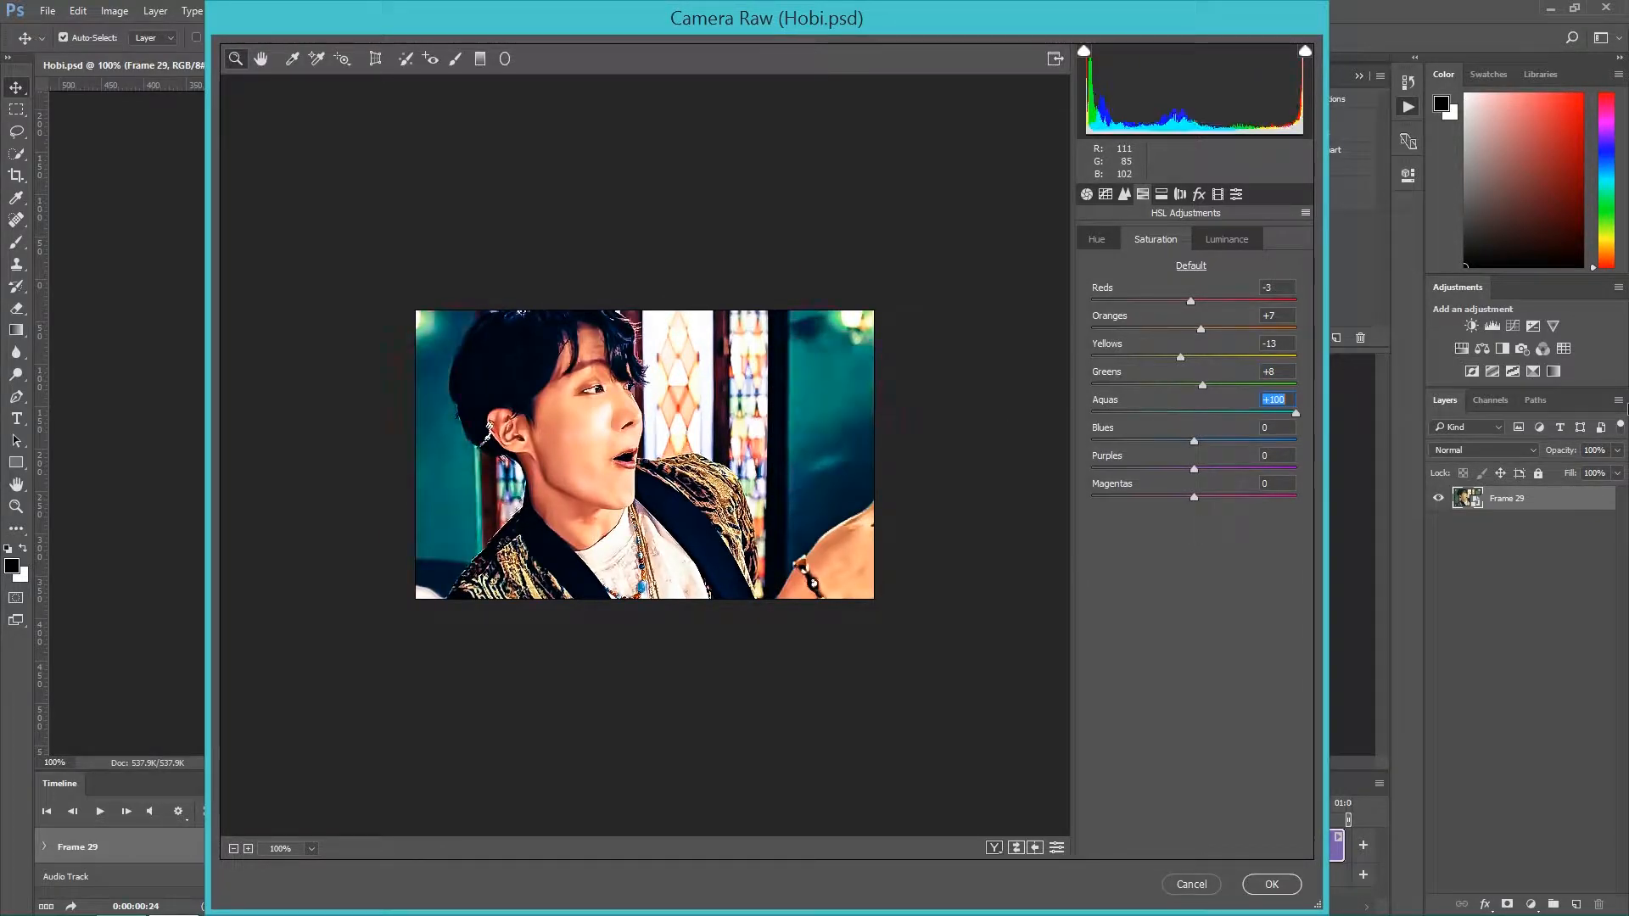
pyautogui.moveTo(1198, 441); pyautogui.dragTo(1199, 498)
pyautogui.moveTo(1203, 386)
pyautogui.mouseDown()
pyautogui.moveTo(1263, 387)
pyautogui.moveTo(1135, 384)
pyautogui.moveTo(1127, 410)
pyautogui.moveTo(1260, 406)
pyautogui.moveTo(1150, 408)
pyautogui.moveTo(1171, 410)
pyautogui.mouseUp()
# - Set the HSL luminance to Reds +9, Oranges -5, Yellows +31, Greens +100, Aquas -8, Blues -28, Purples +3, Magentas -4
pyautogui.click(1220, 243)
pyautogui.moveTo(1194, 301); pyautogui.dragTo(1330, 390)
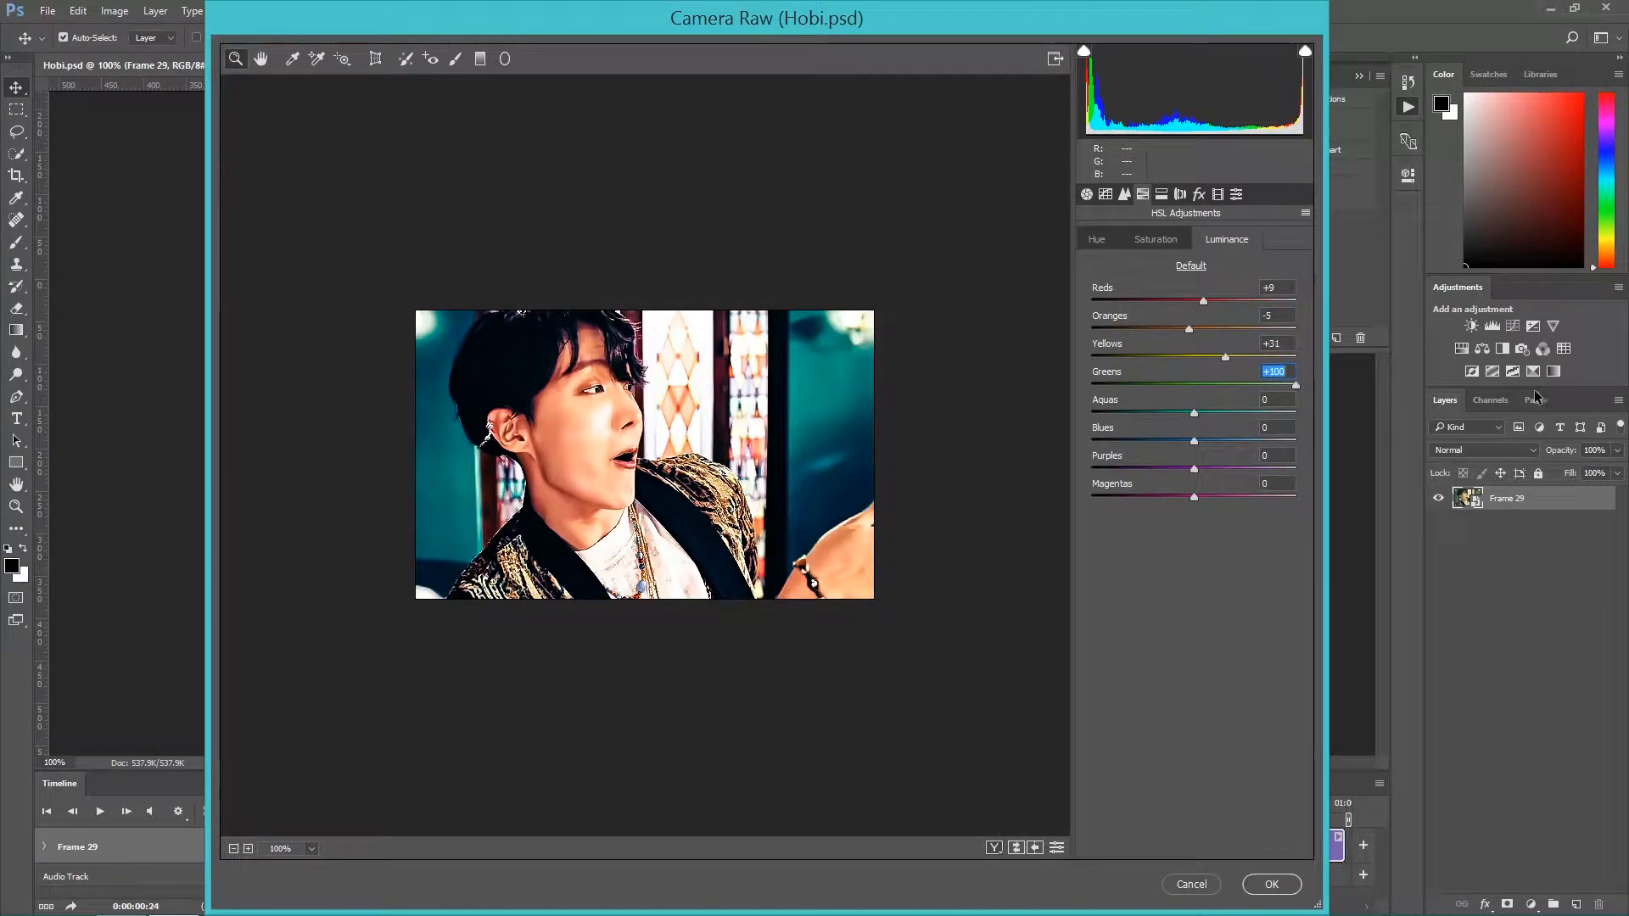
pyautogui.moveTo(1195, 413); pyautogui.dragTo(1185, 414)
pyautogui.click(1165, 441)
pyautogui.moveTo(1194, 469)
pyautogui.mouseDown()
pyautogui.moveTo(1165, 497)
pyautogui.moveTo(1190, 498)
pyautogui.mouseUp()
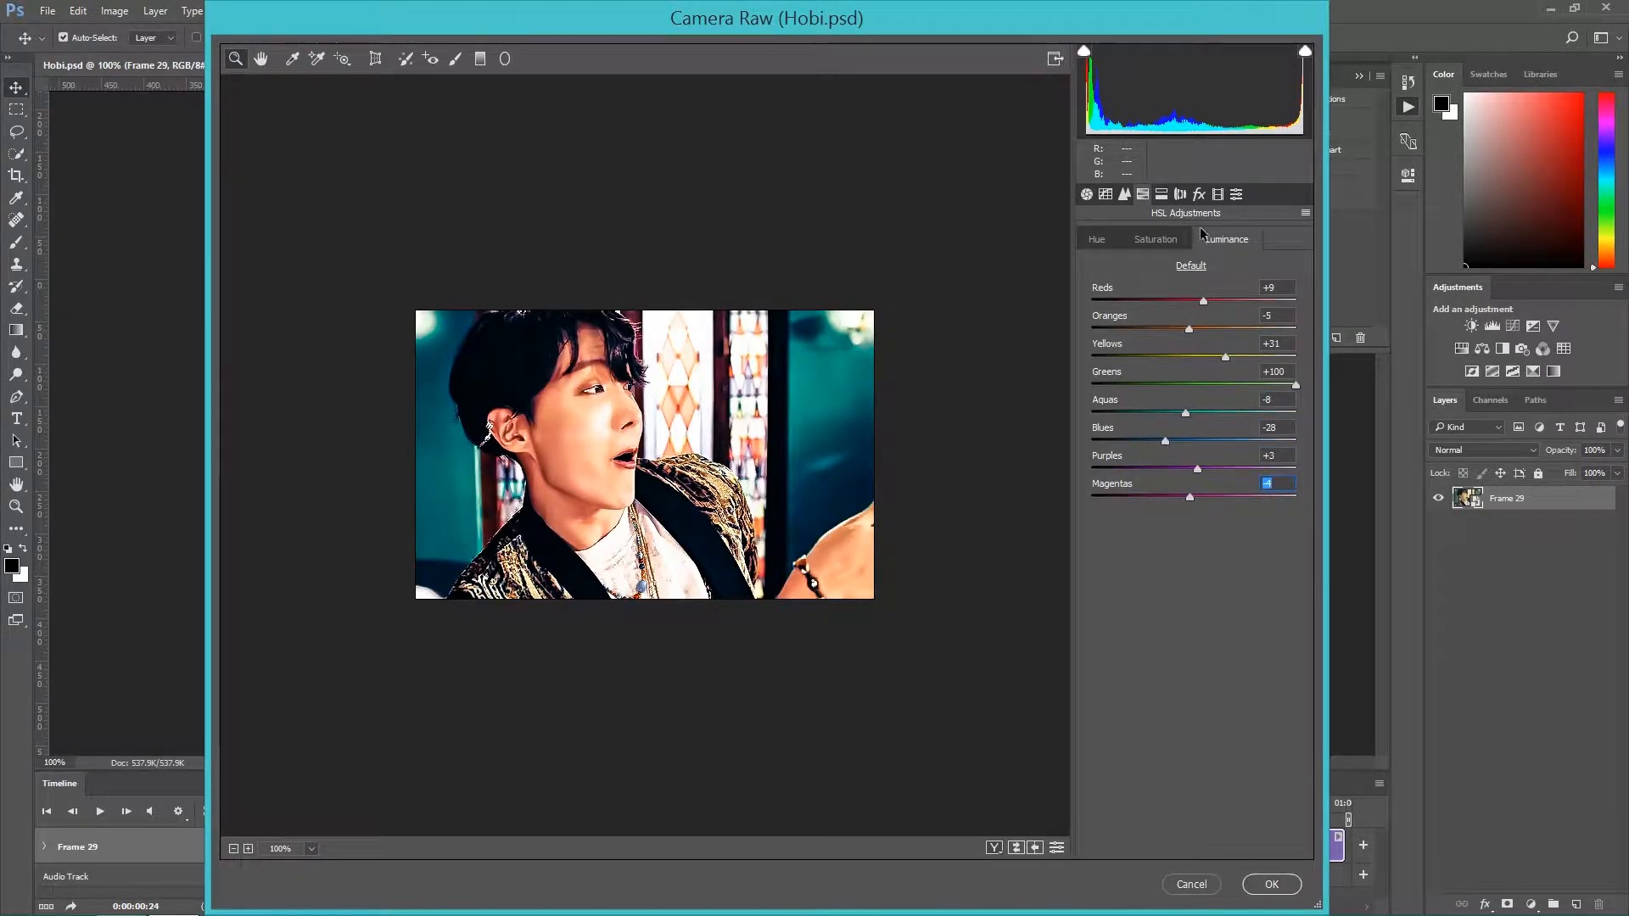
# - Refine the basic adjustments to Temperature -11, Tint +23, Vibrance +47 and Dehaze +15
pyautogui.click(1086, 195)
pyautogui.moveTo(1187, 335); pyautogui.dragTo(1216, 361)
pyautogui.moveTo(1246, 643); pyautogui.dragTo(1209, 613)
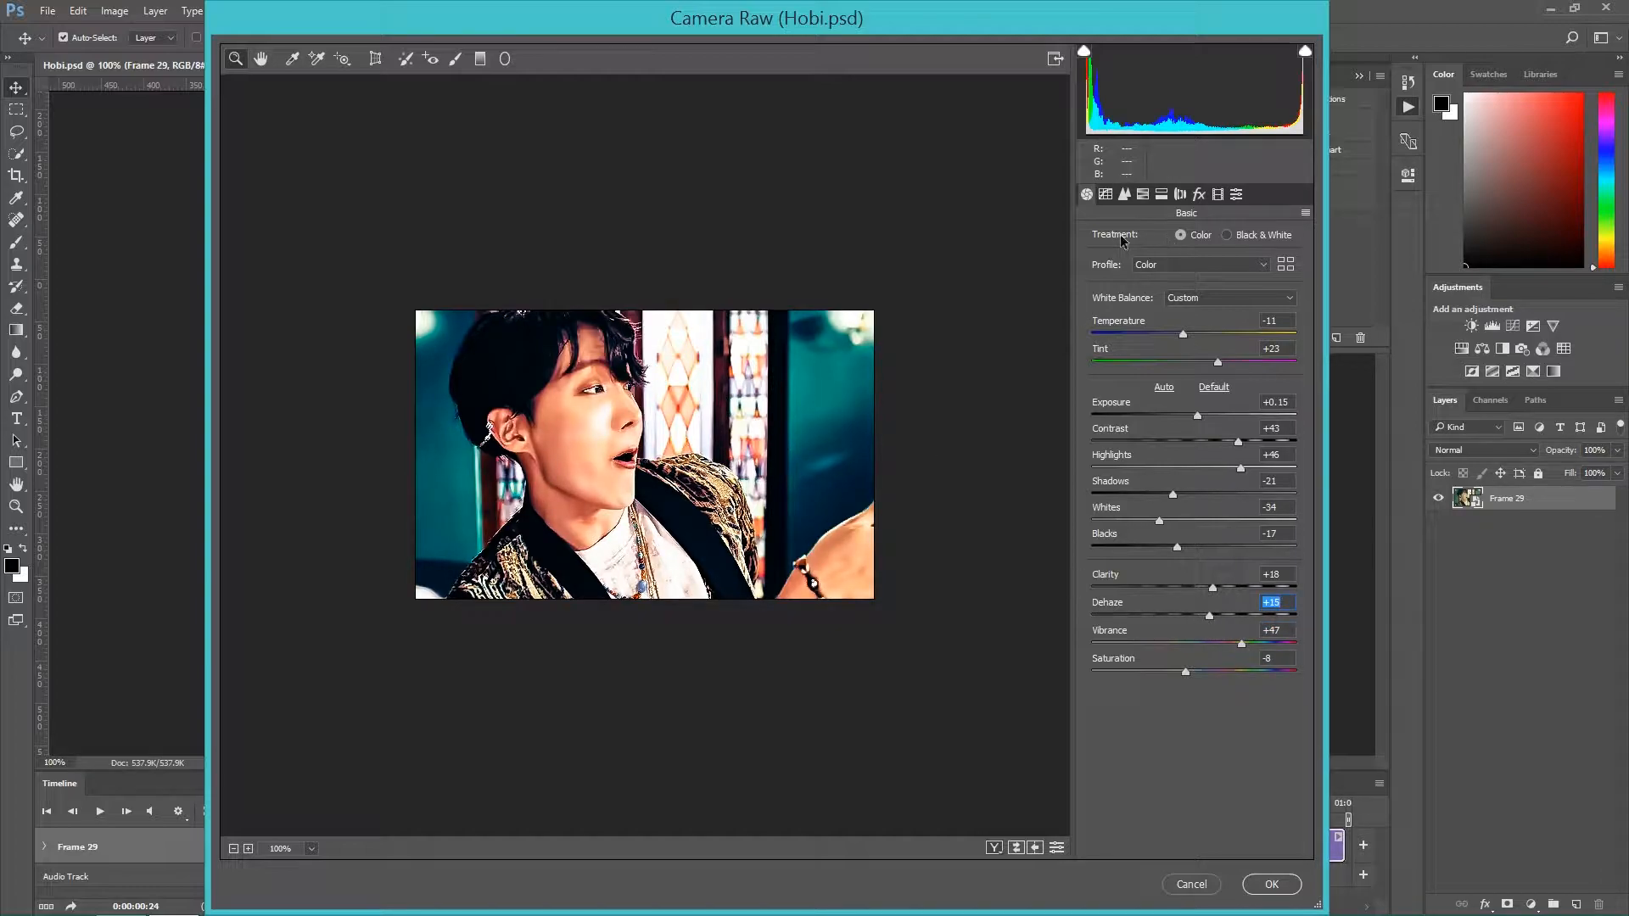
# - Refine the calibration to Green Primary Saturation -63 and Blue Primary Saturation +60
pyautogui.click(1217, 195)
pyautogui.click(1120, 462)
pyautogui.moveTo(1270, 542)
pyautogui.mouseDown()
pyautogui.moveTo(1290, 543)
pyautogui.moveTo(1229, 542)
pyautogui.moveTo(1255, 542)
pyautogui.mouseUp()
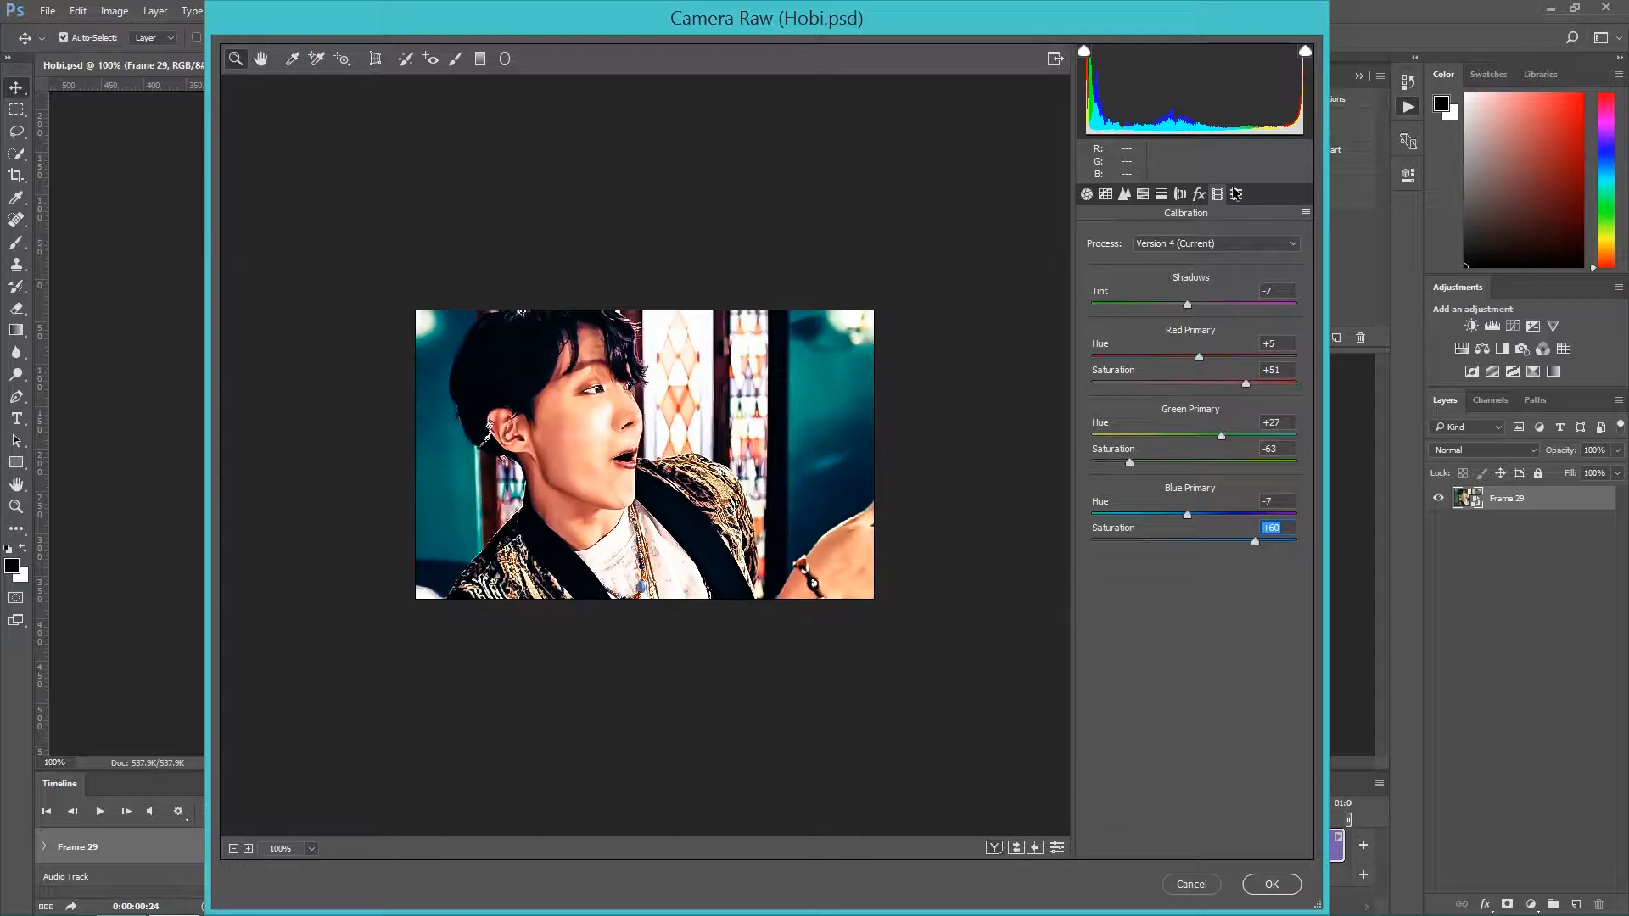
# - Save all current settings as a user preset named Hobi 2, and leave Camera Raw without applying the grade
pyautogui.click(1237, 194)
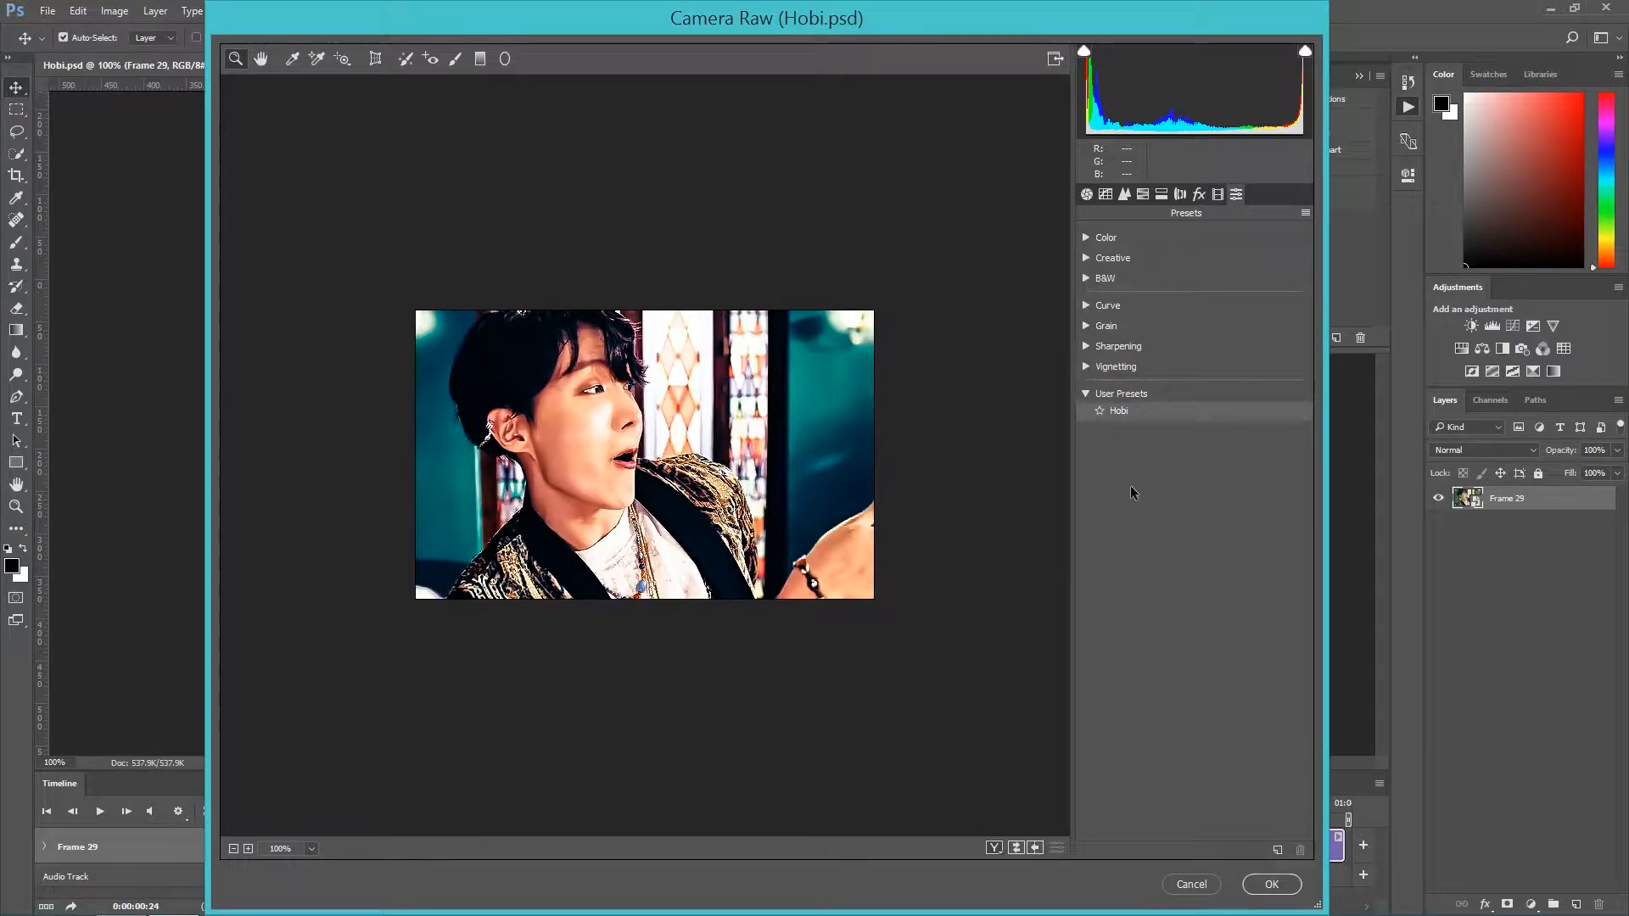
pyautogui.click(1243, 842)
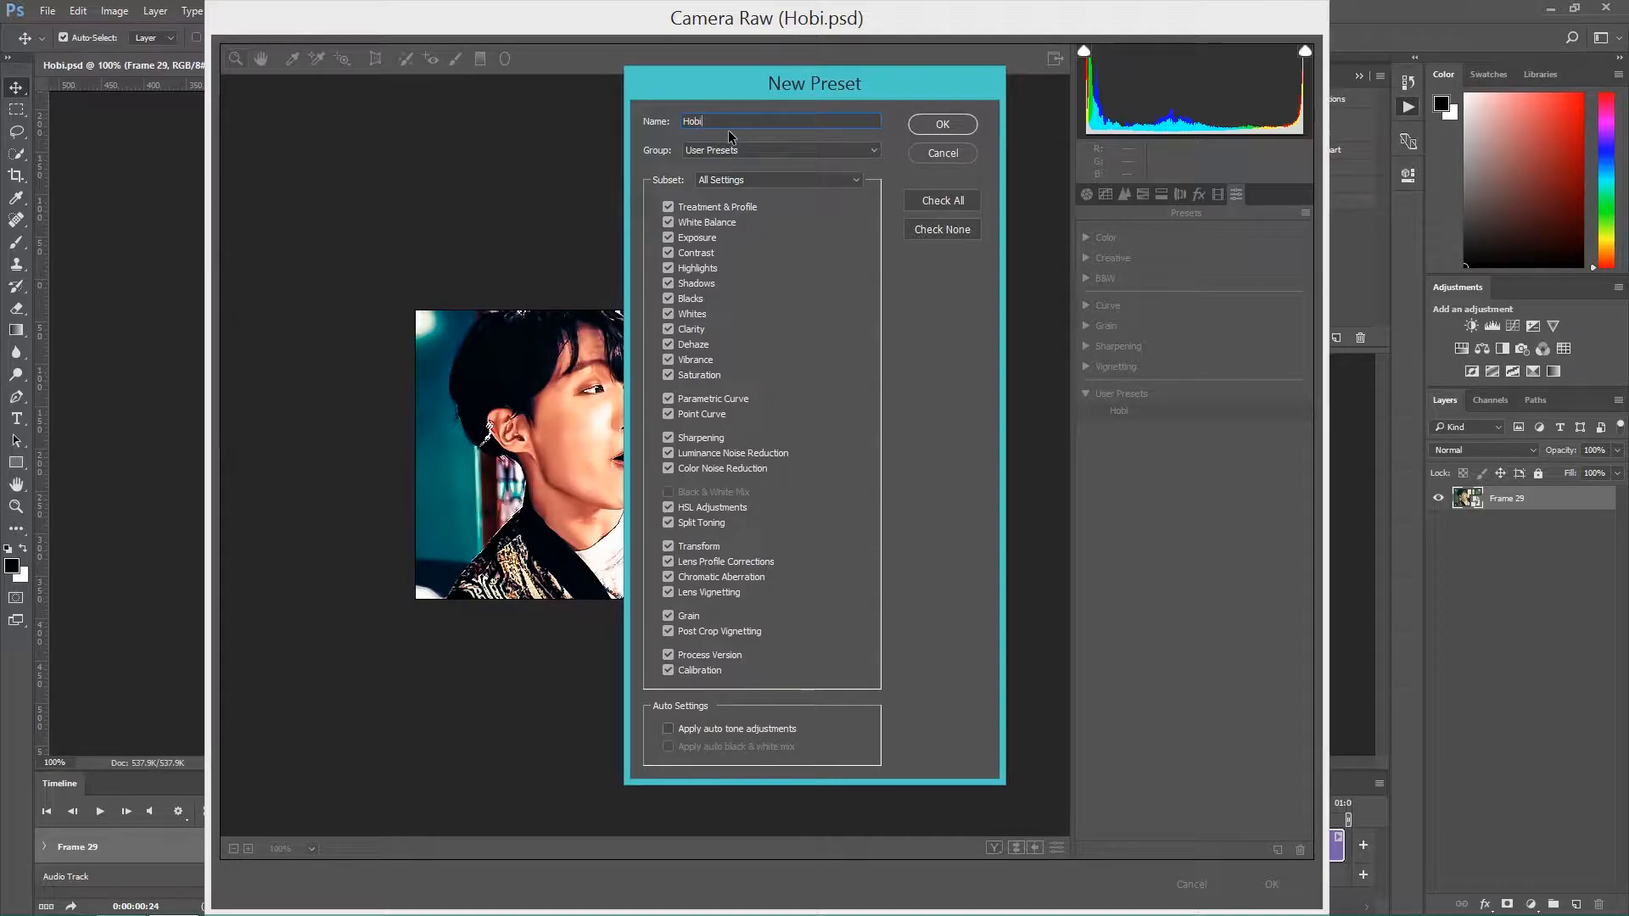
pyautogui.press('Return')
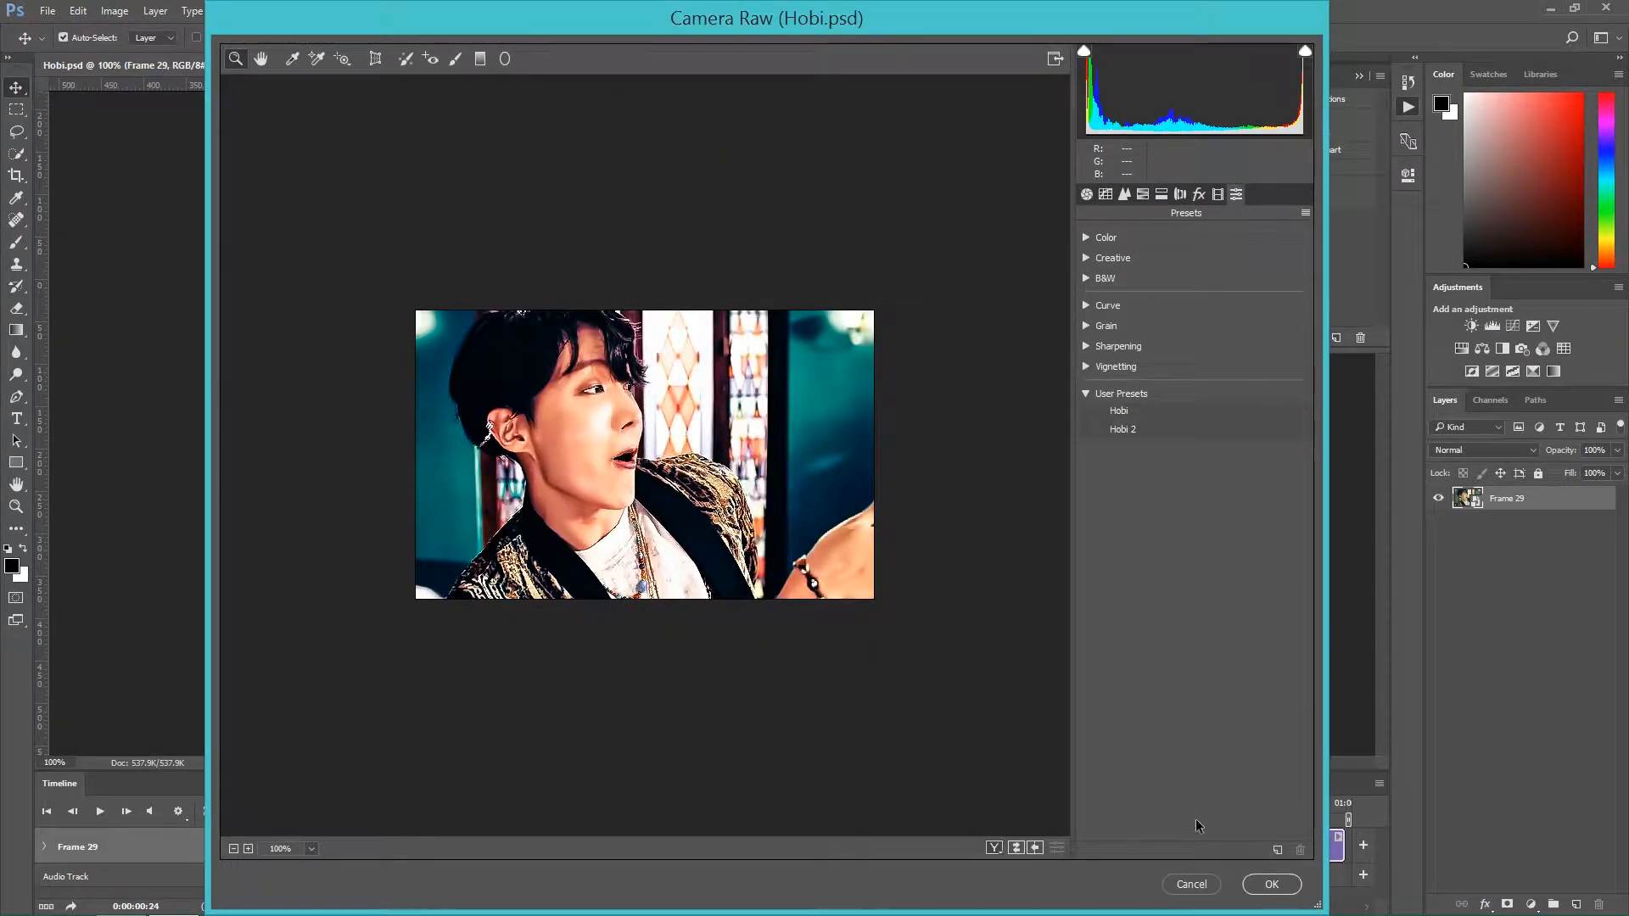
pyautogui.click(1213, 884)
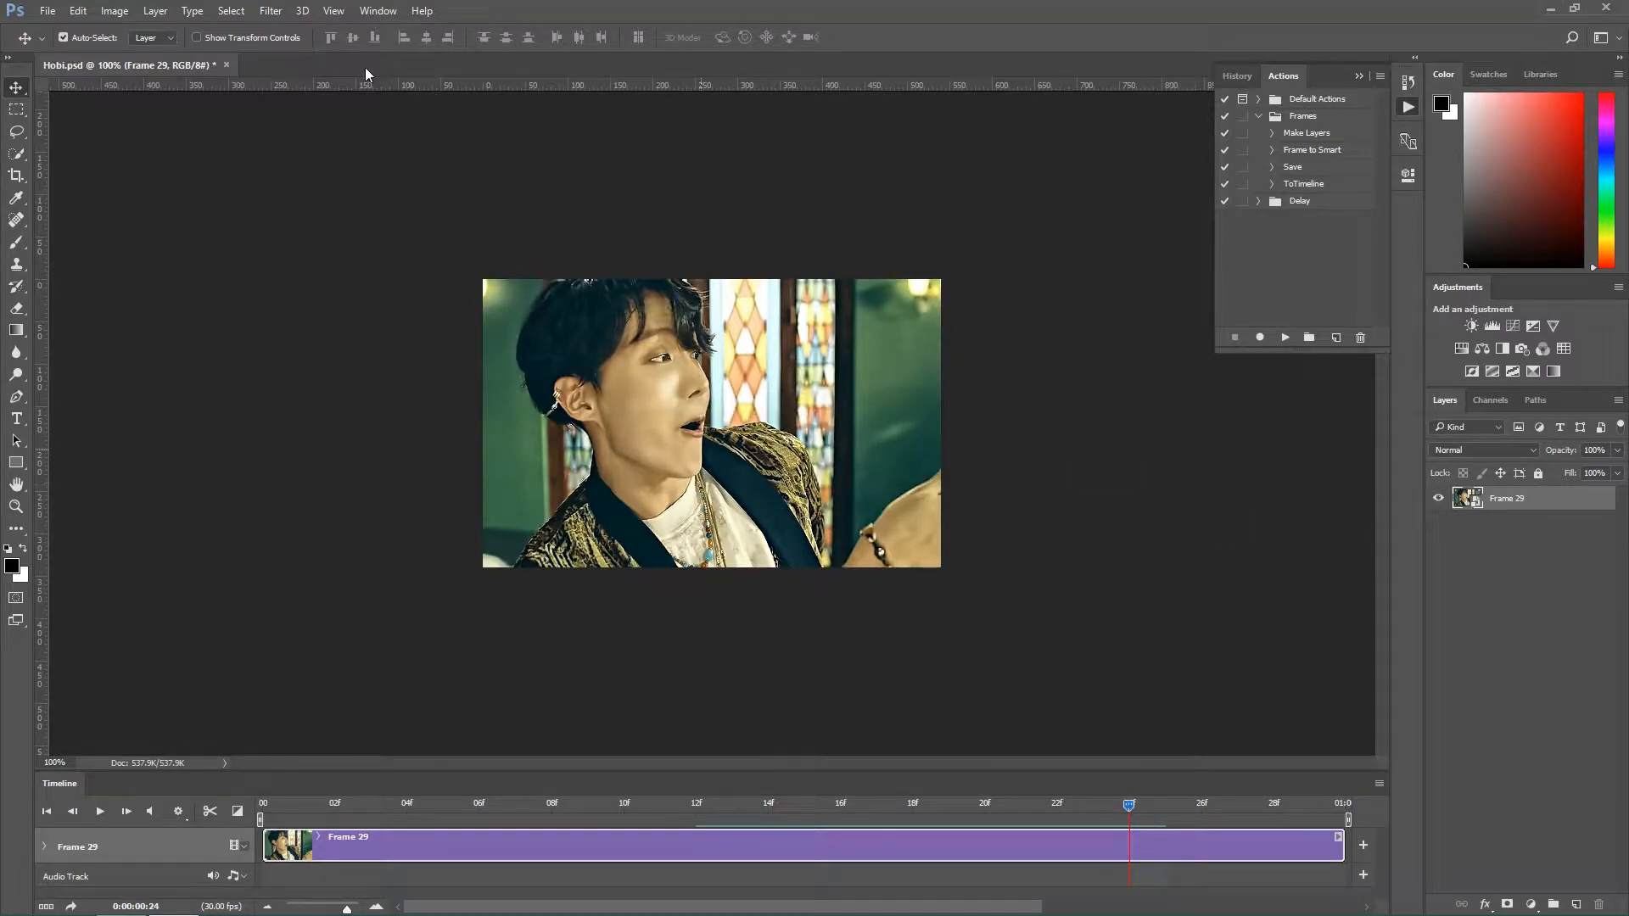
# - Reopen the Camera Raw filter on the Frame 29 layer and apply the Hobi 2 user preset
pyautogui.click(271, 11)
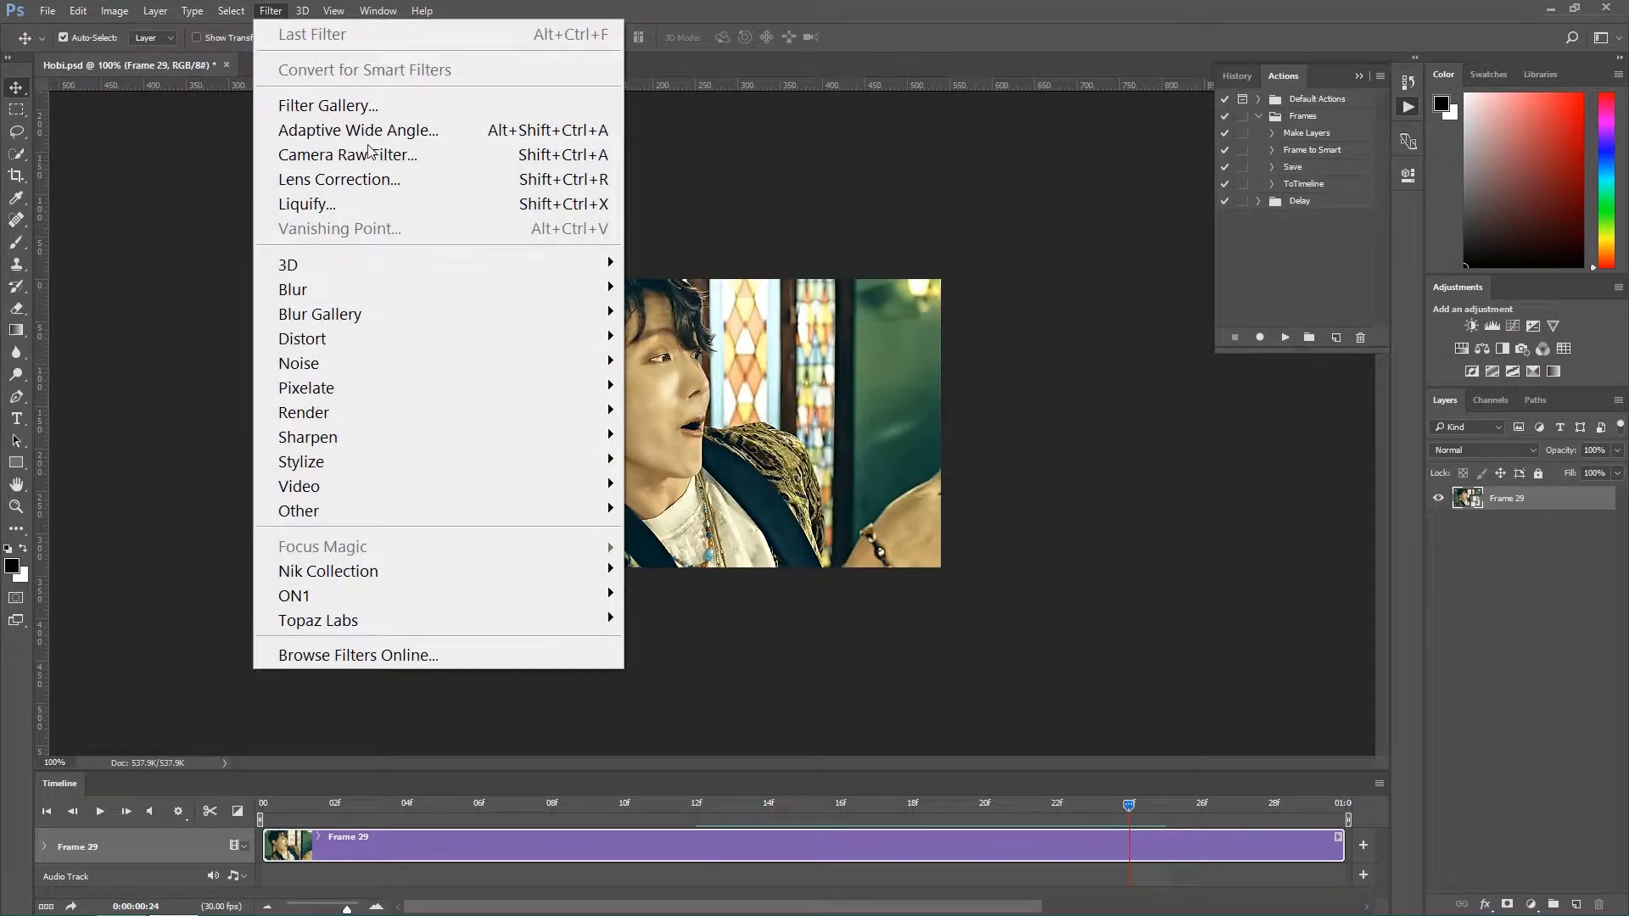
pyautogui.click(357, 157)
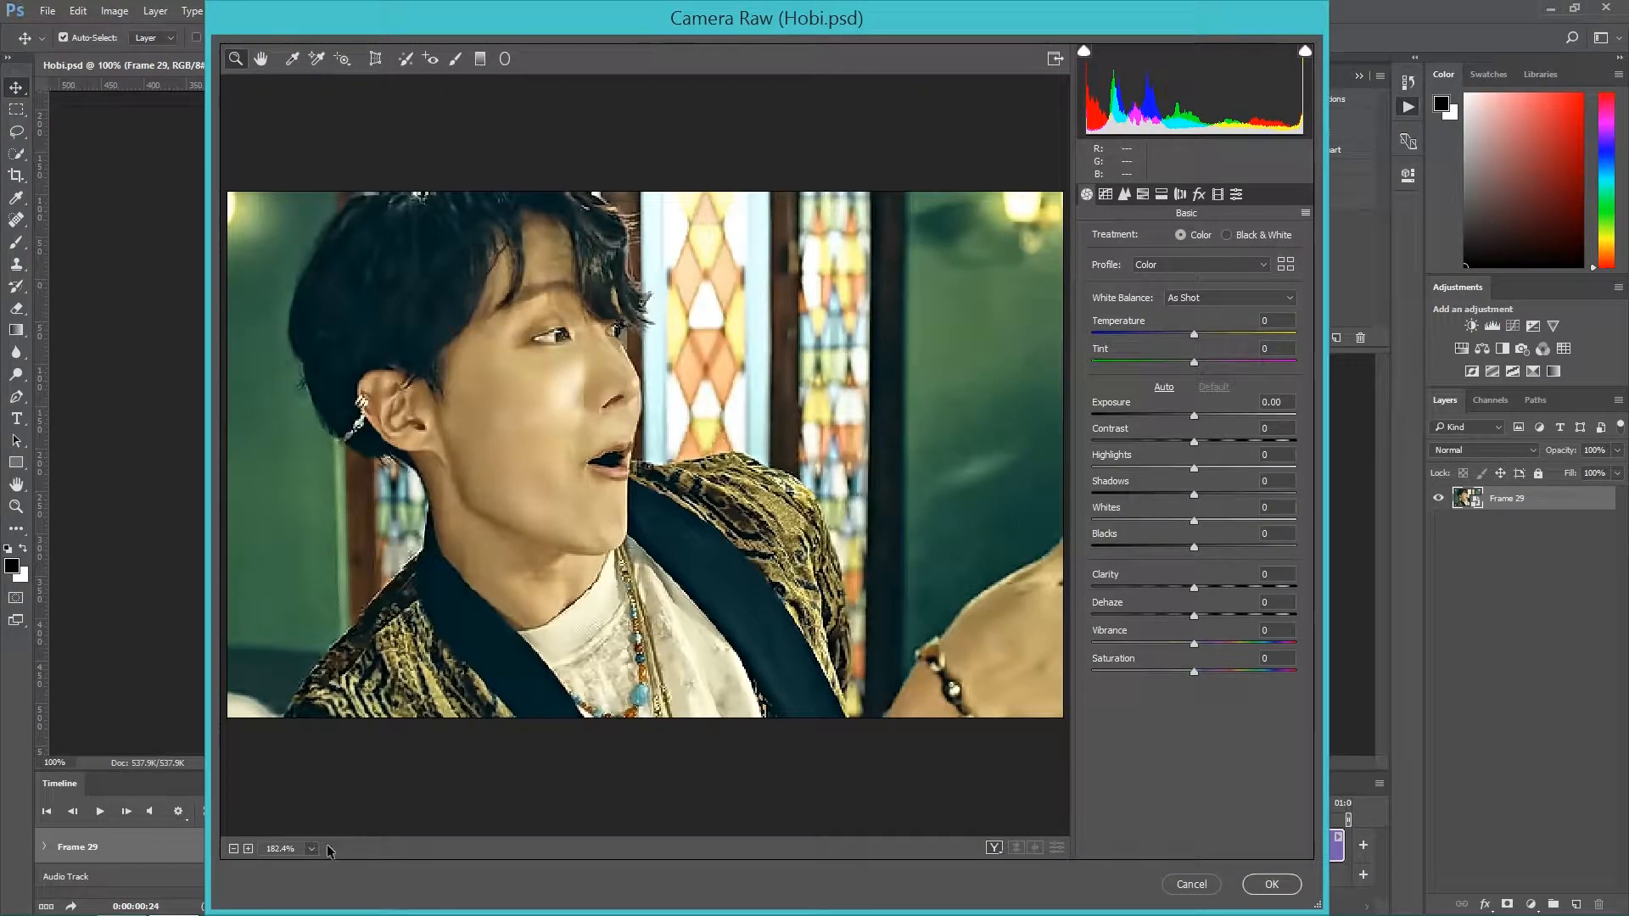
pyautogui.click(312, 848)
pyautogui.click(289, 645)
pyautogui.click(1236, 195)
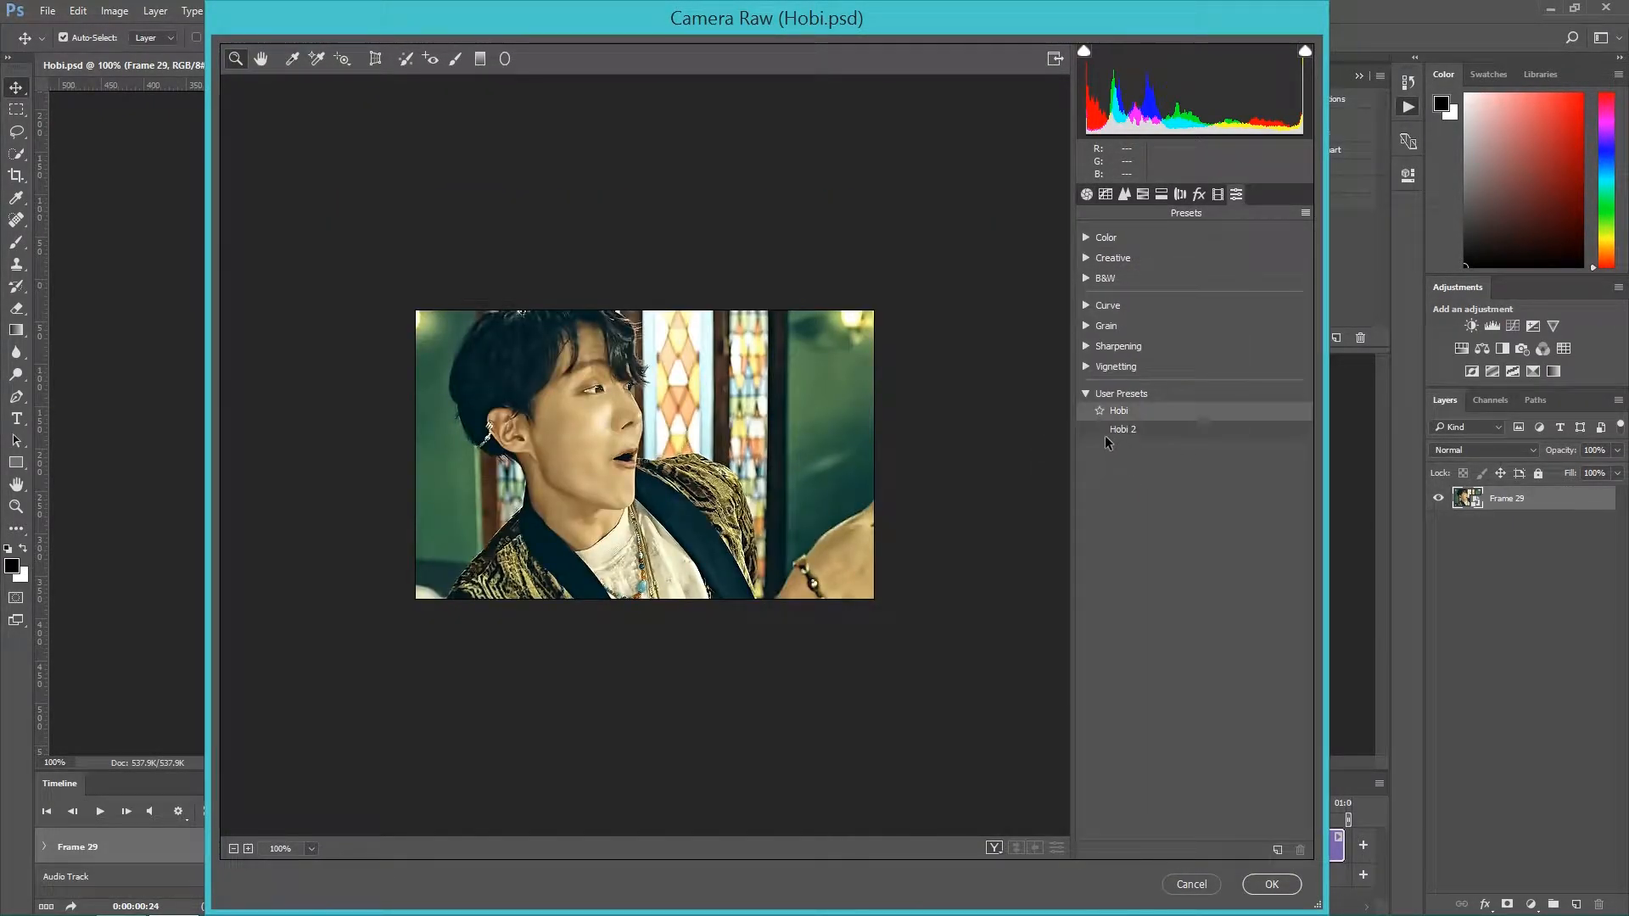
pyautogui.click(1122, 431)
pyautogui.click(1121, 435)
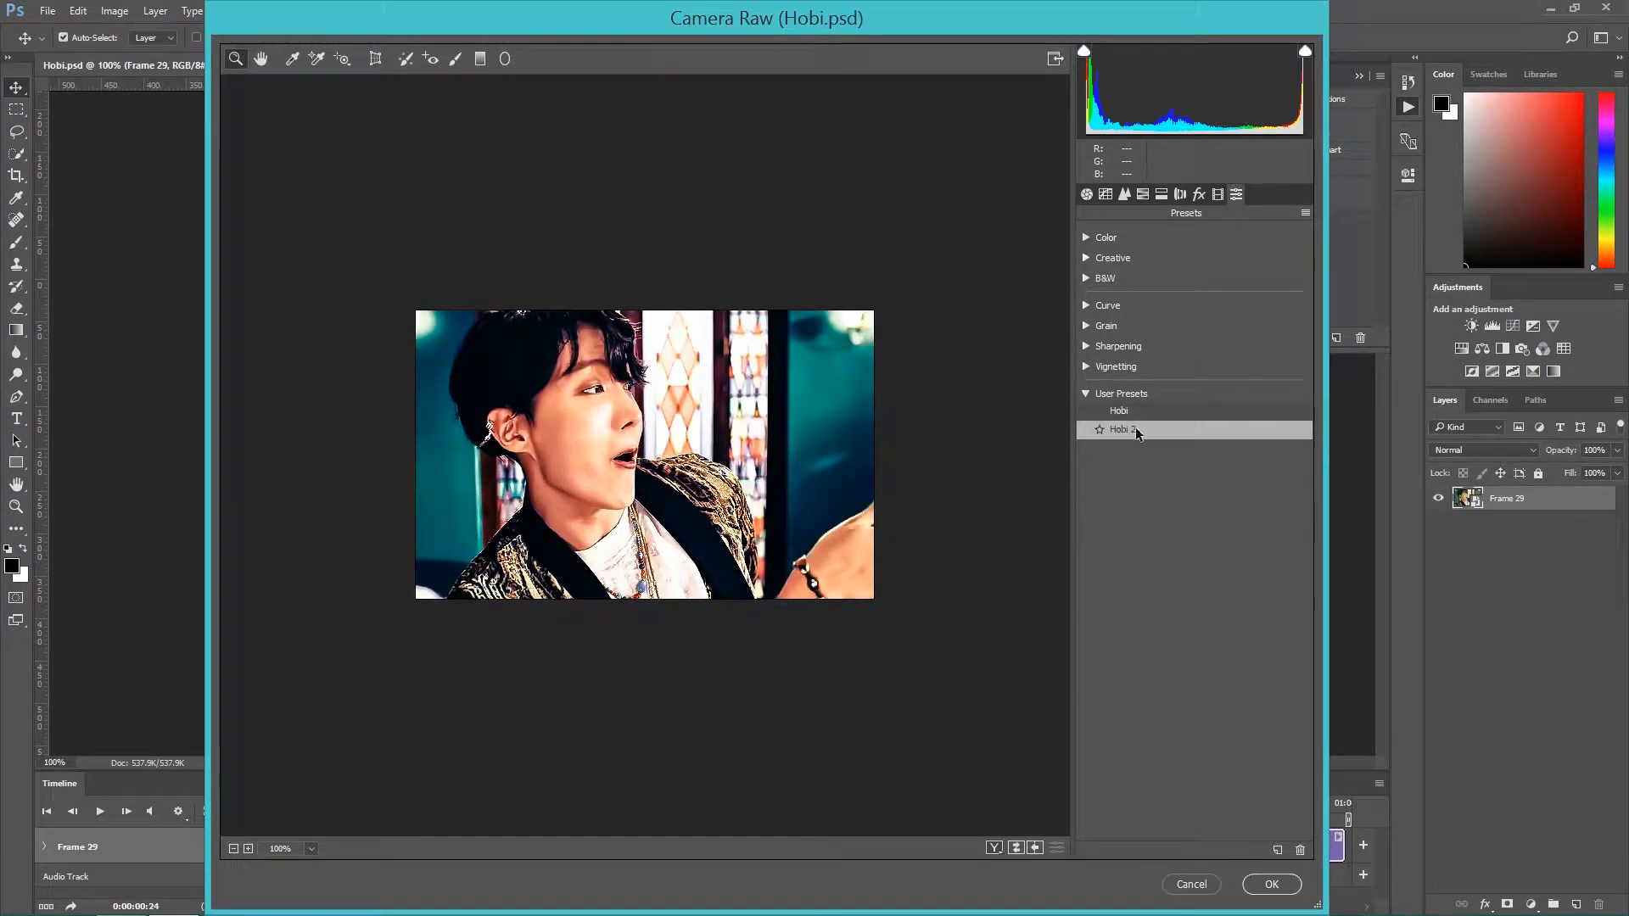
pyautogui.click(1117, 415)
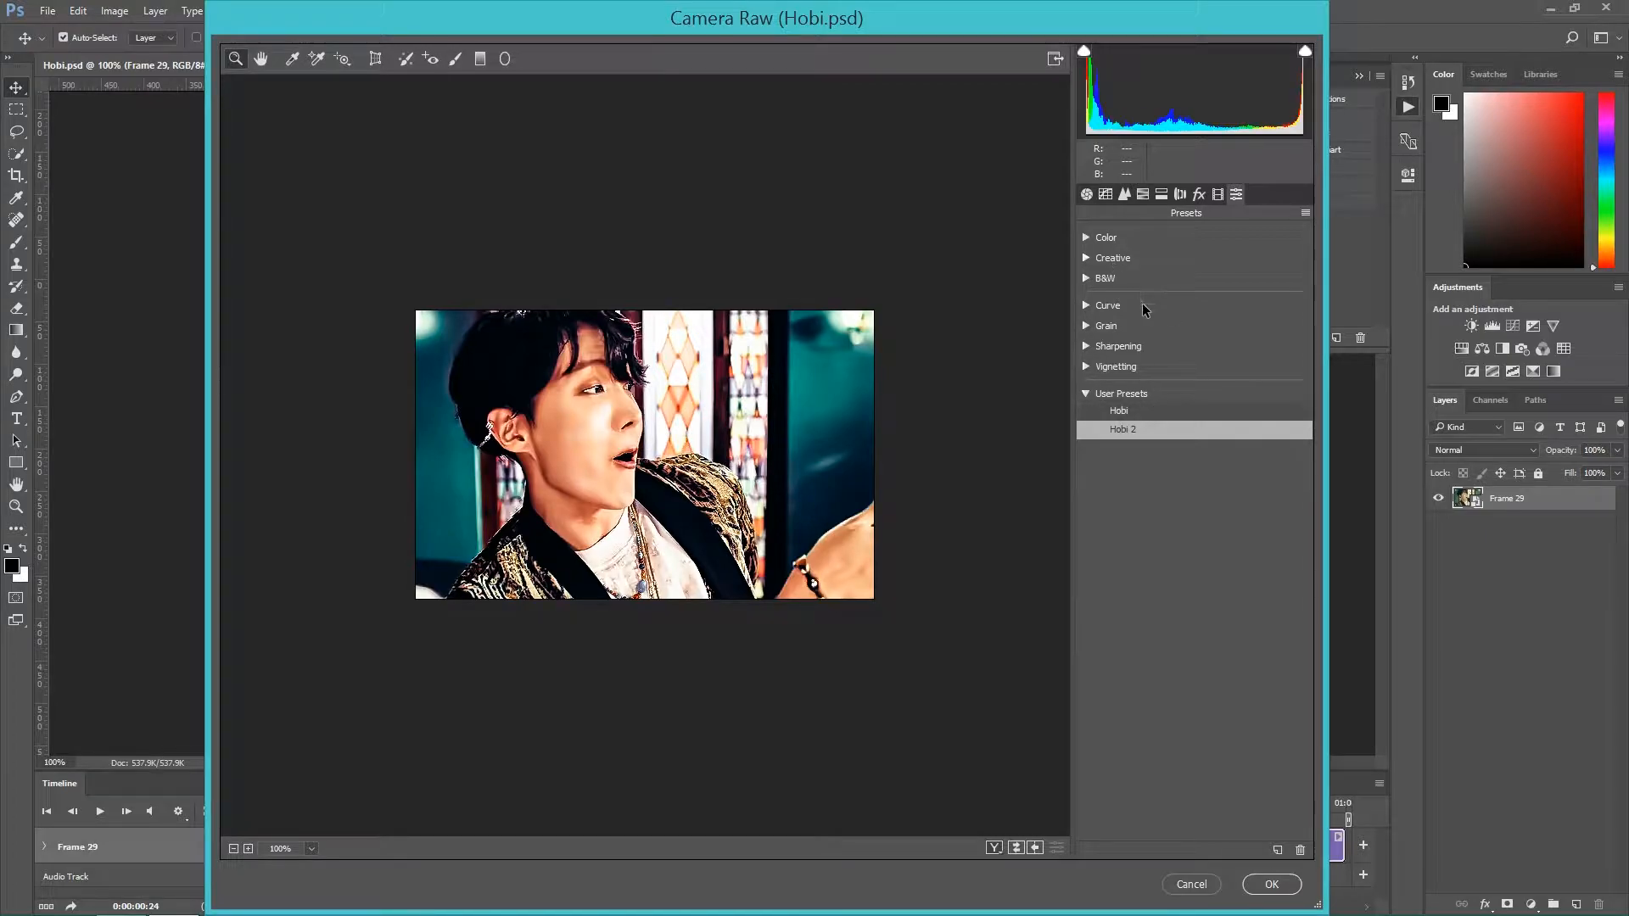
# - Look through the built-in Color presets and the Artistic, Modern and Vintage profiles, previewing their effect on the image
pyautogui.click(1085, 241)
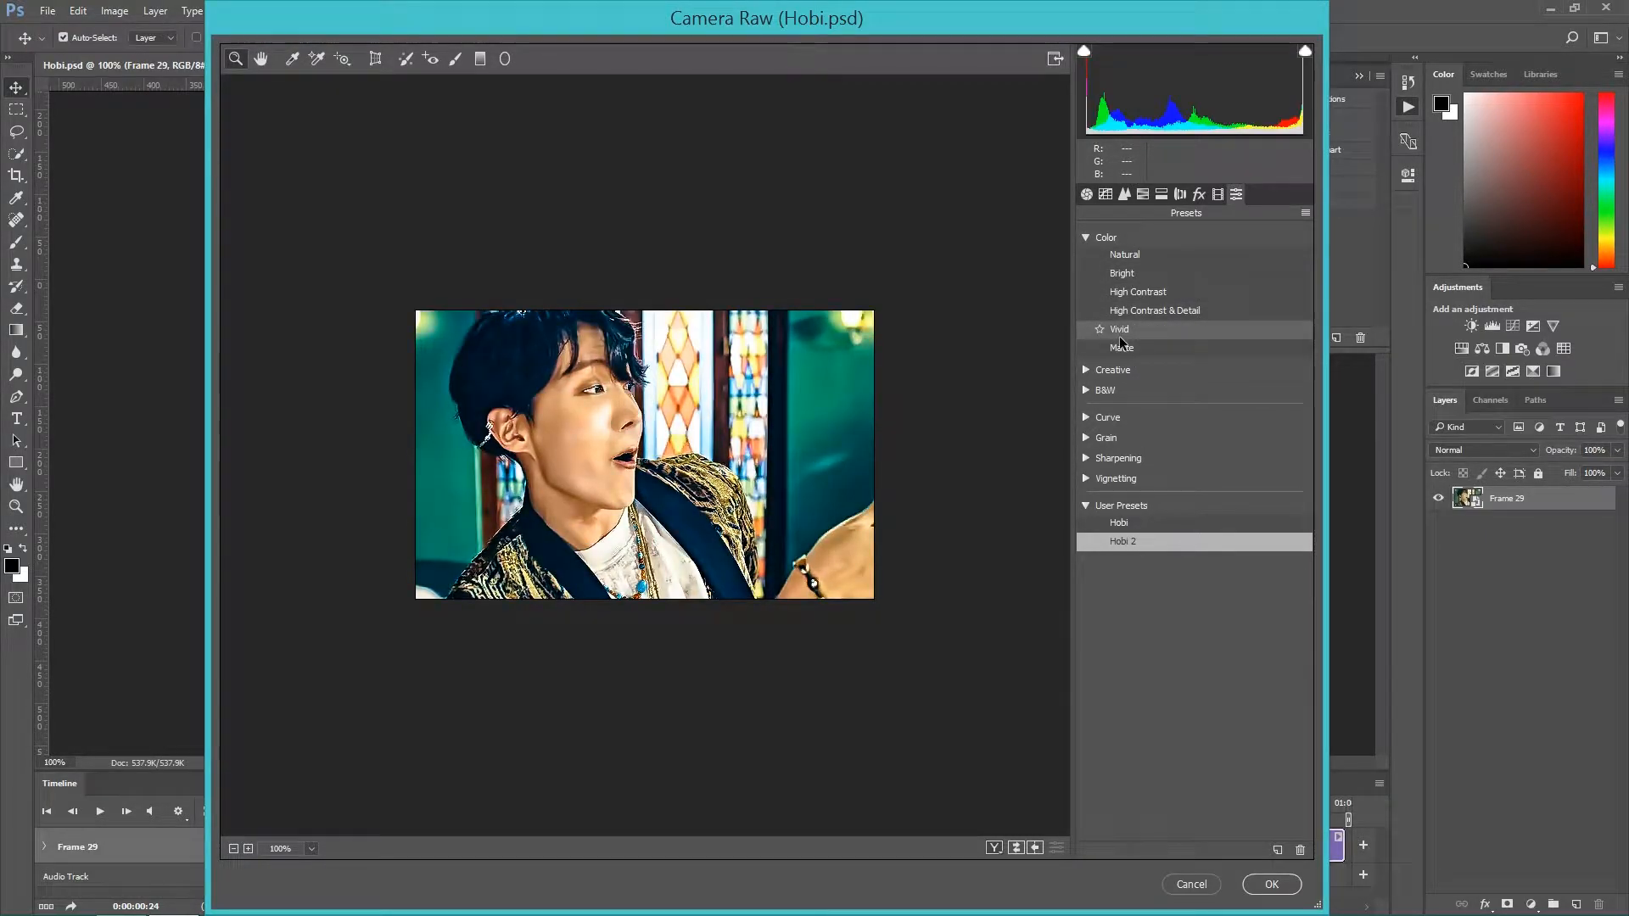
pyautogui.click(1086, 237)
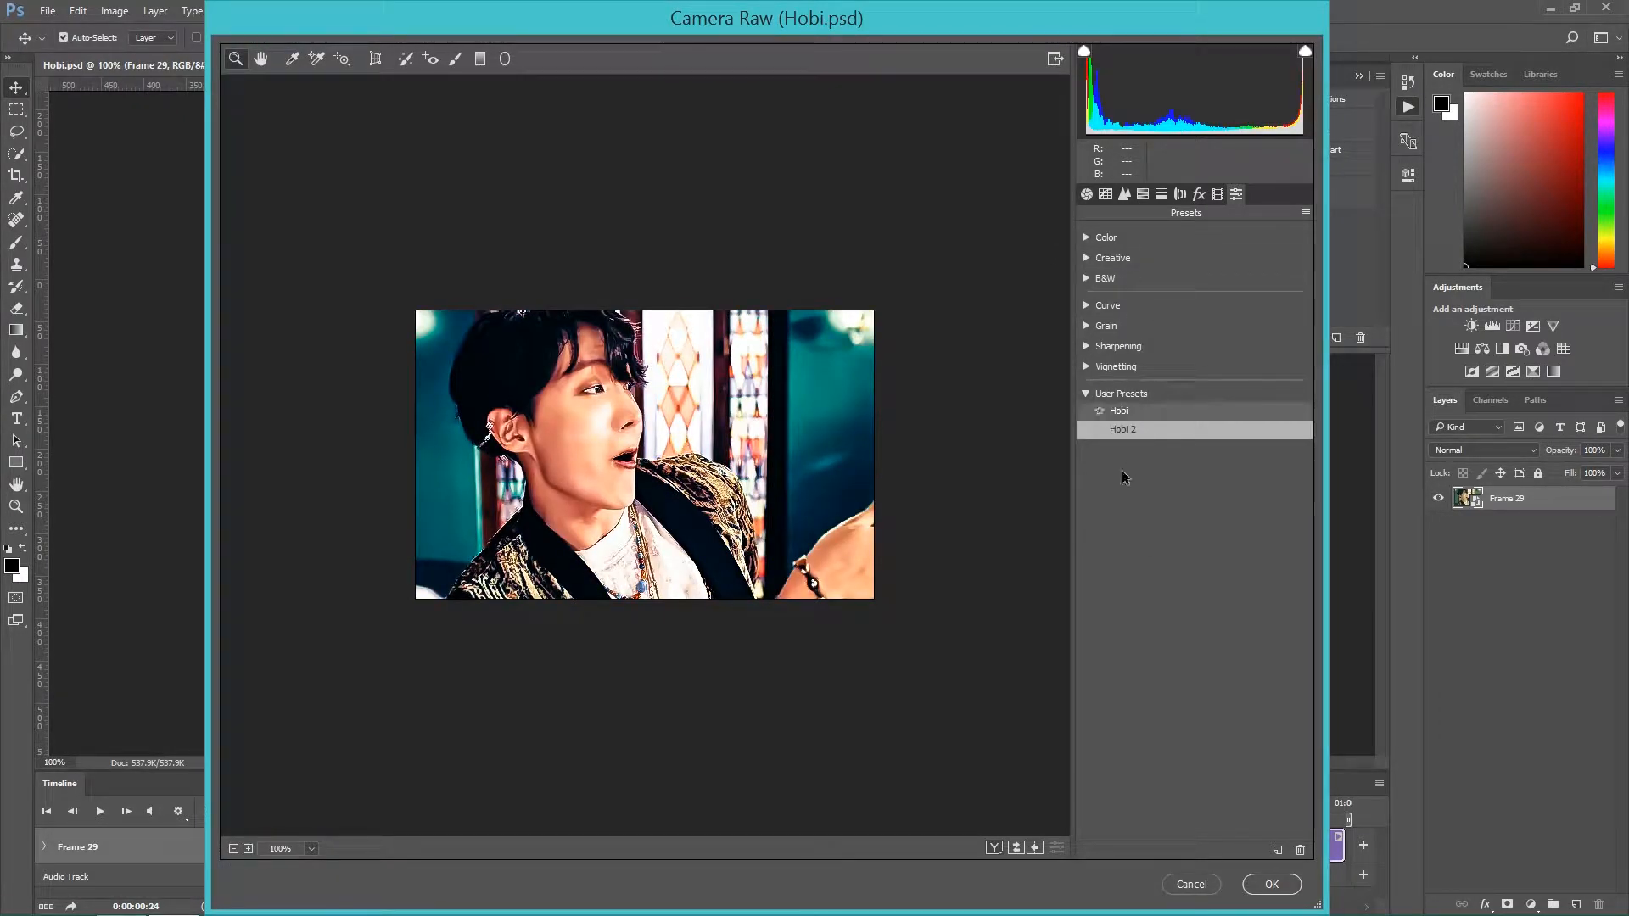
pyautogui.click(1087, 196)
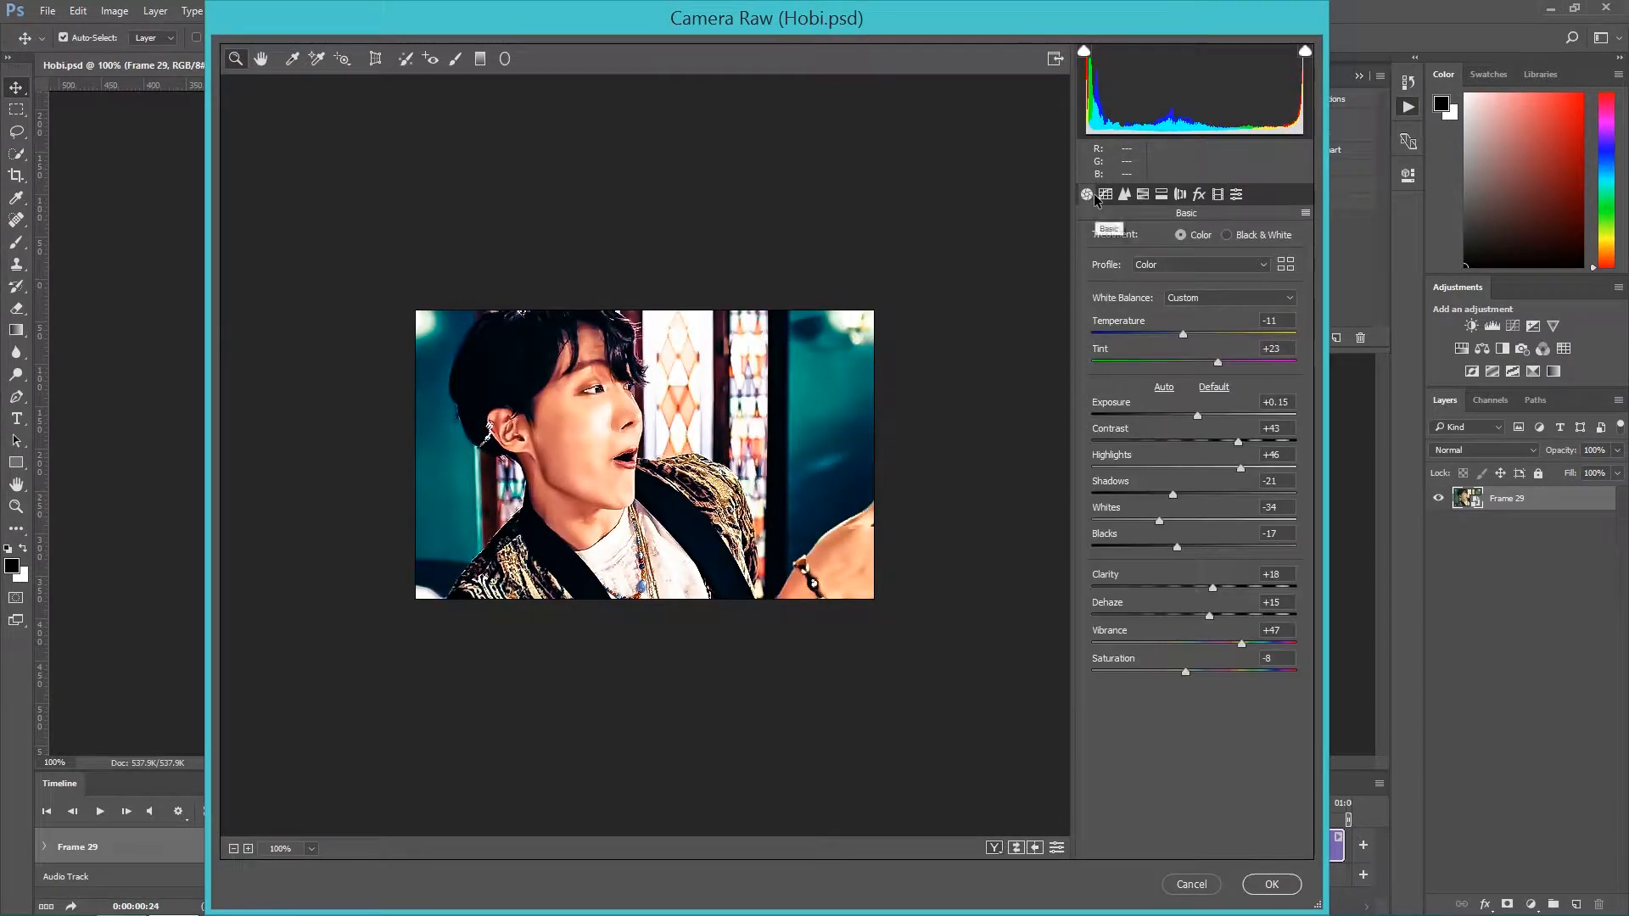
pyautogui.click(1285, 267)
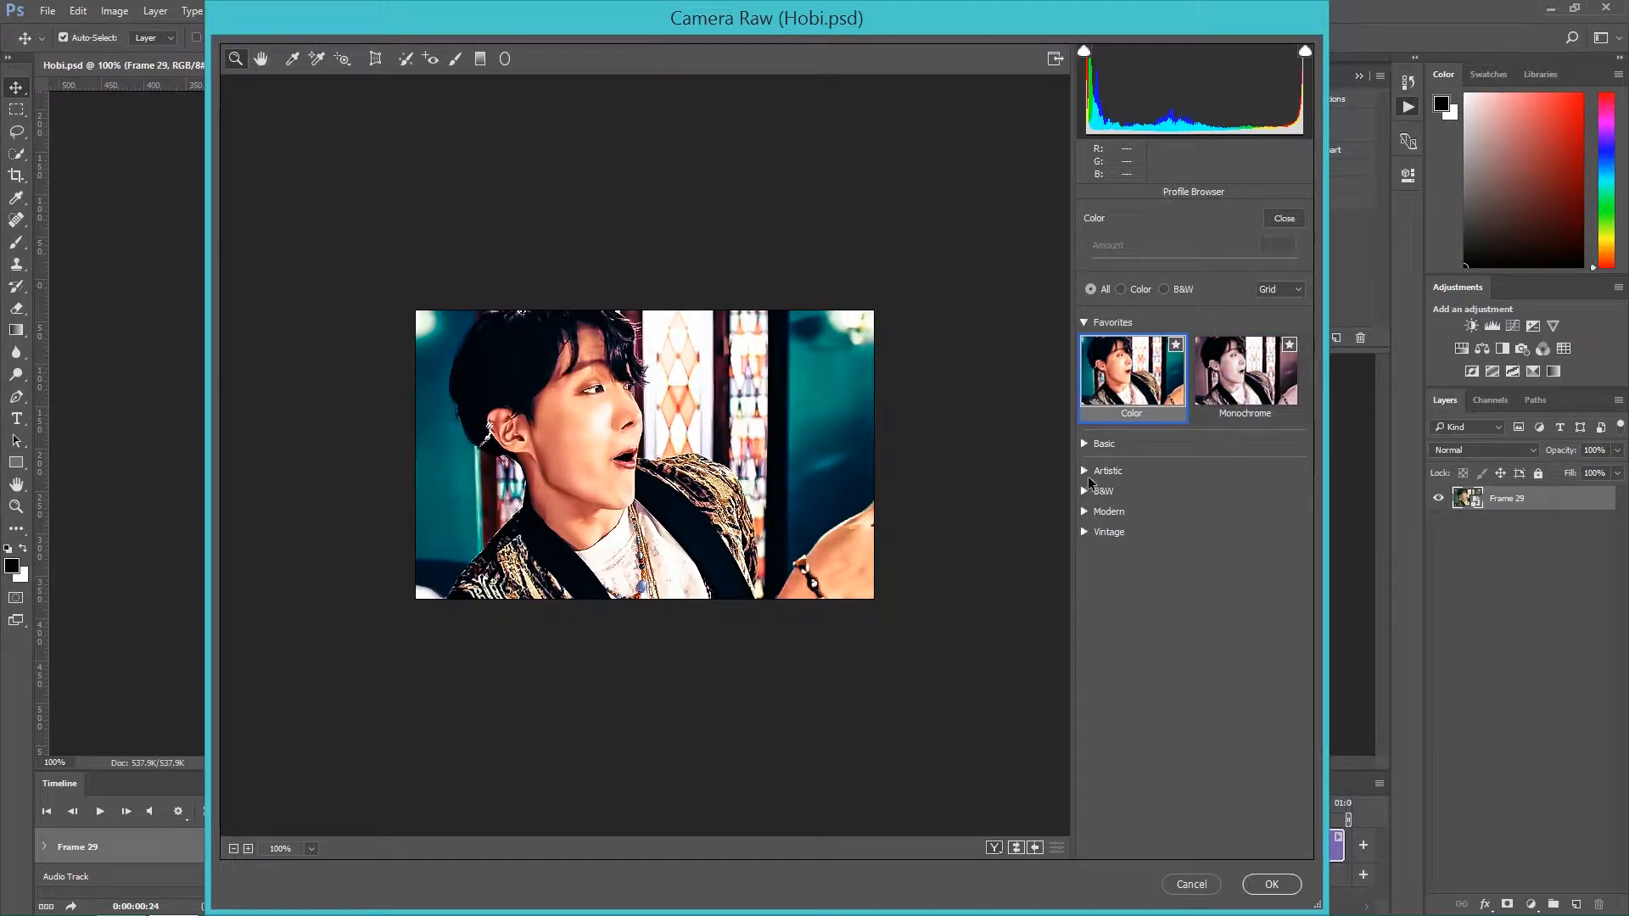
pyautogui.click(1095, 472)
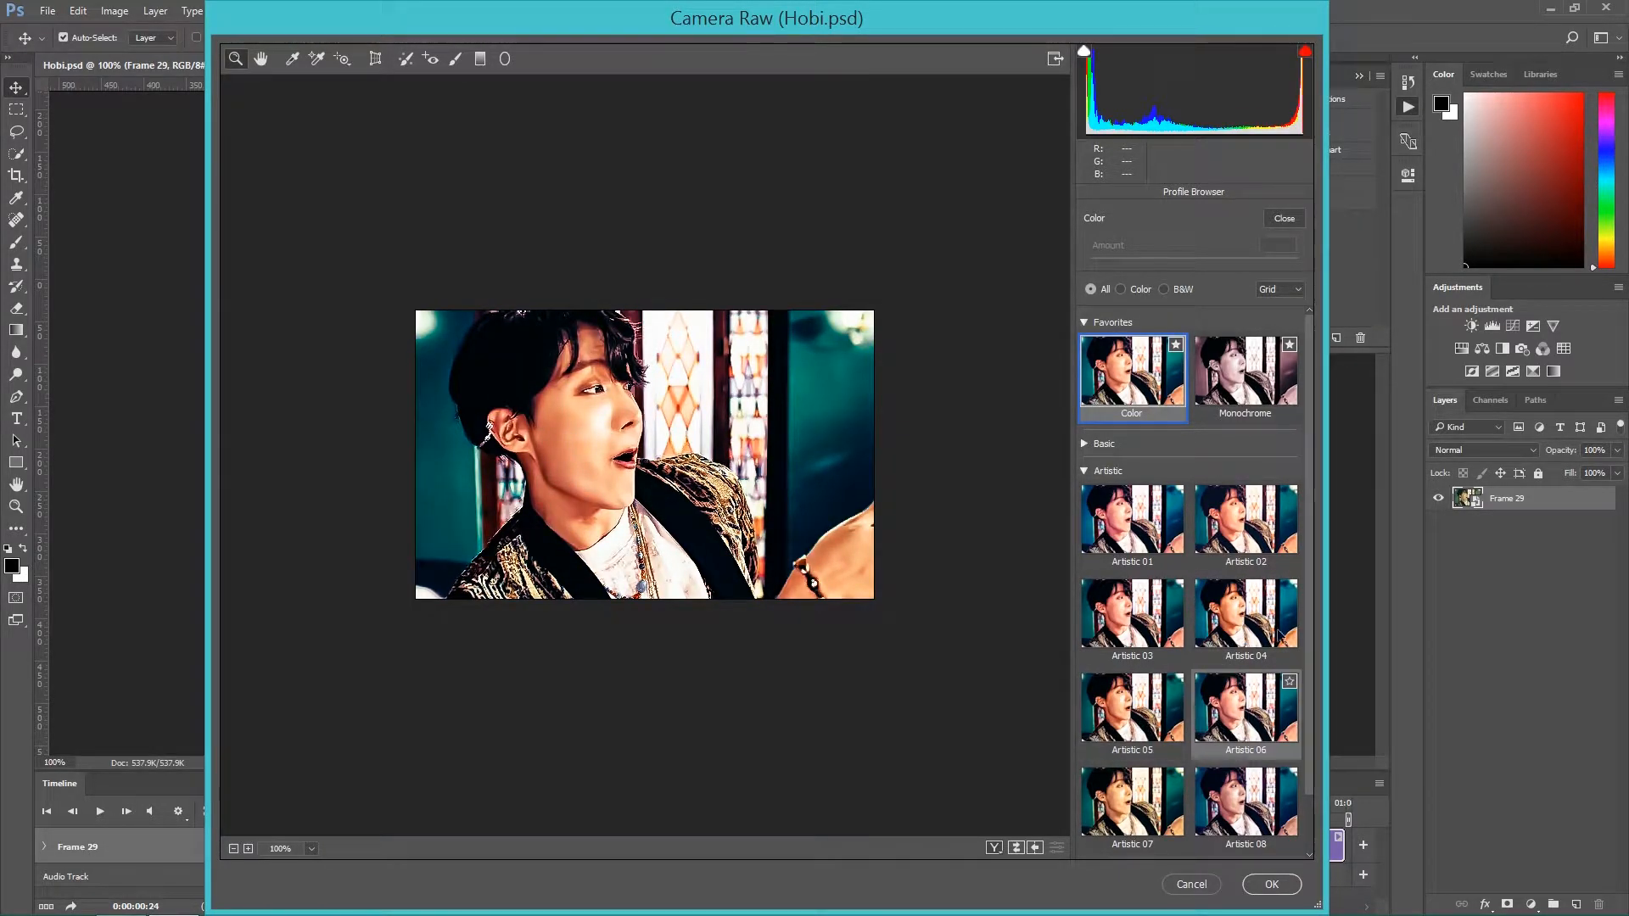
pyautogui.scroll(-1, 1265, 645)
pyautogui.click(1137, 450)
pyautogui.click(1103, 511)
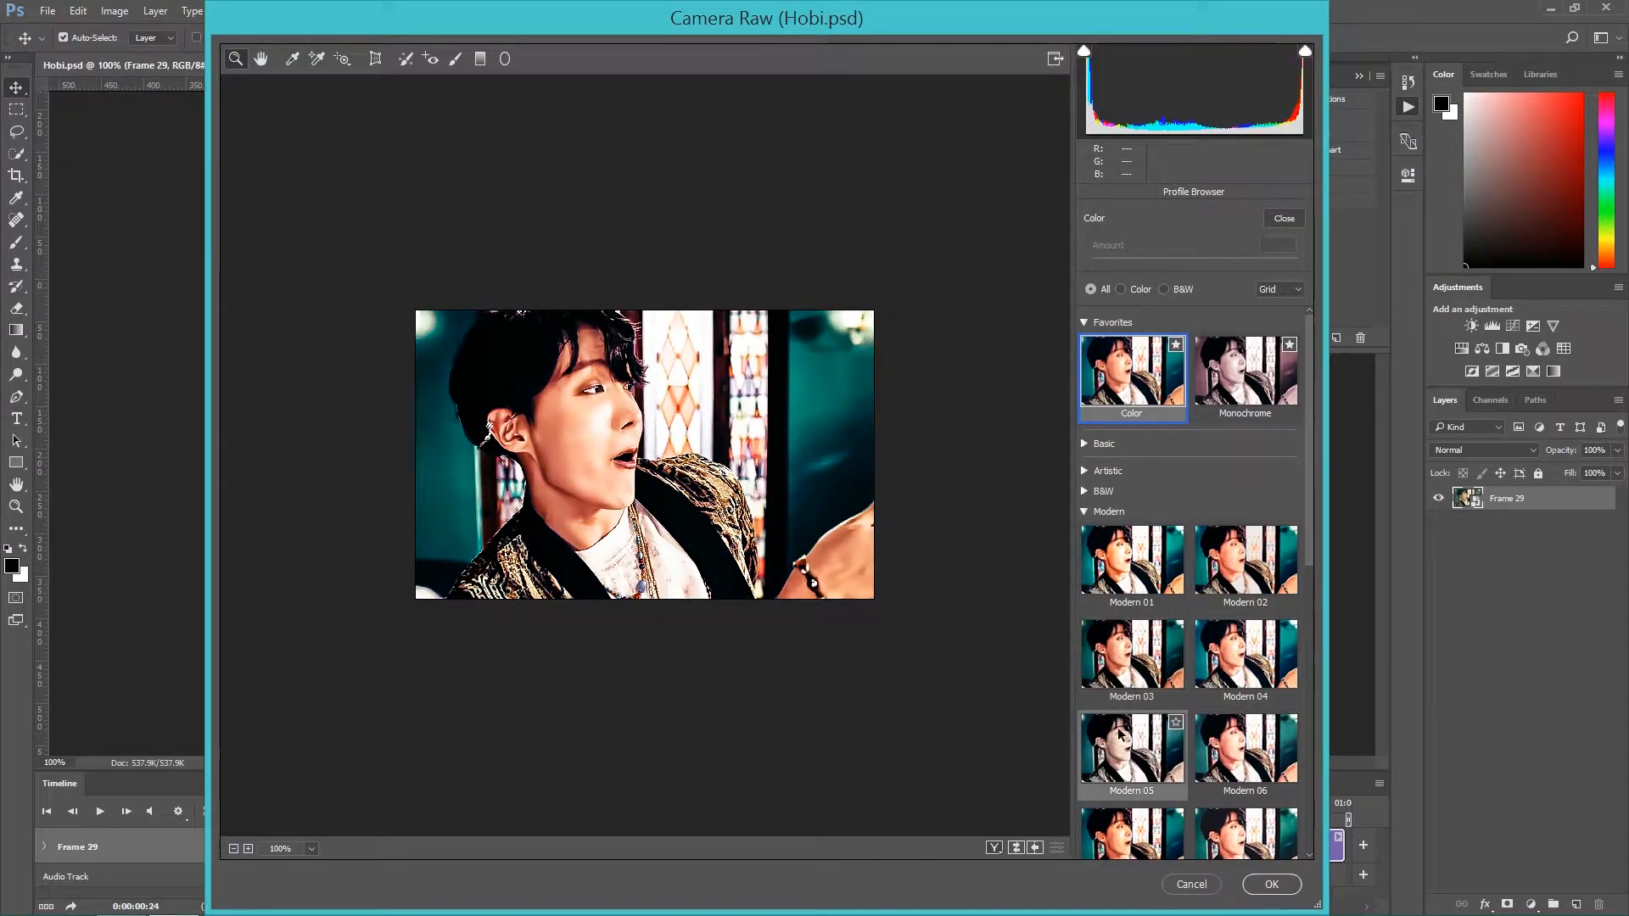
pyautogui.scroll(-1, 1132, 747)
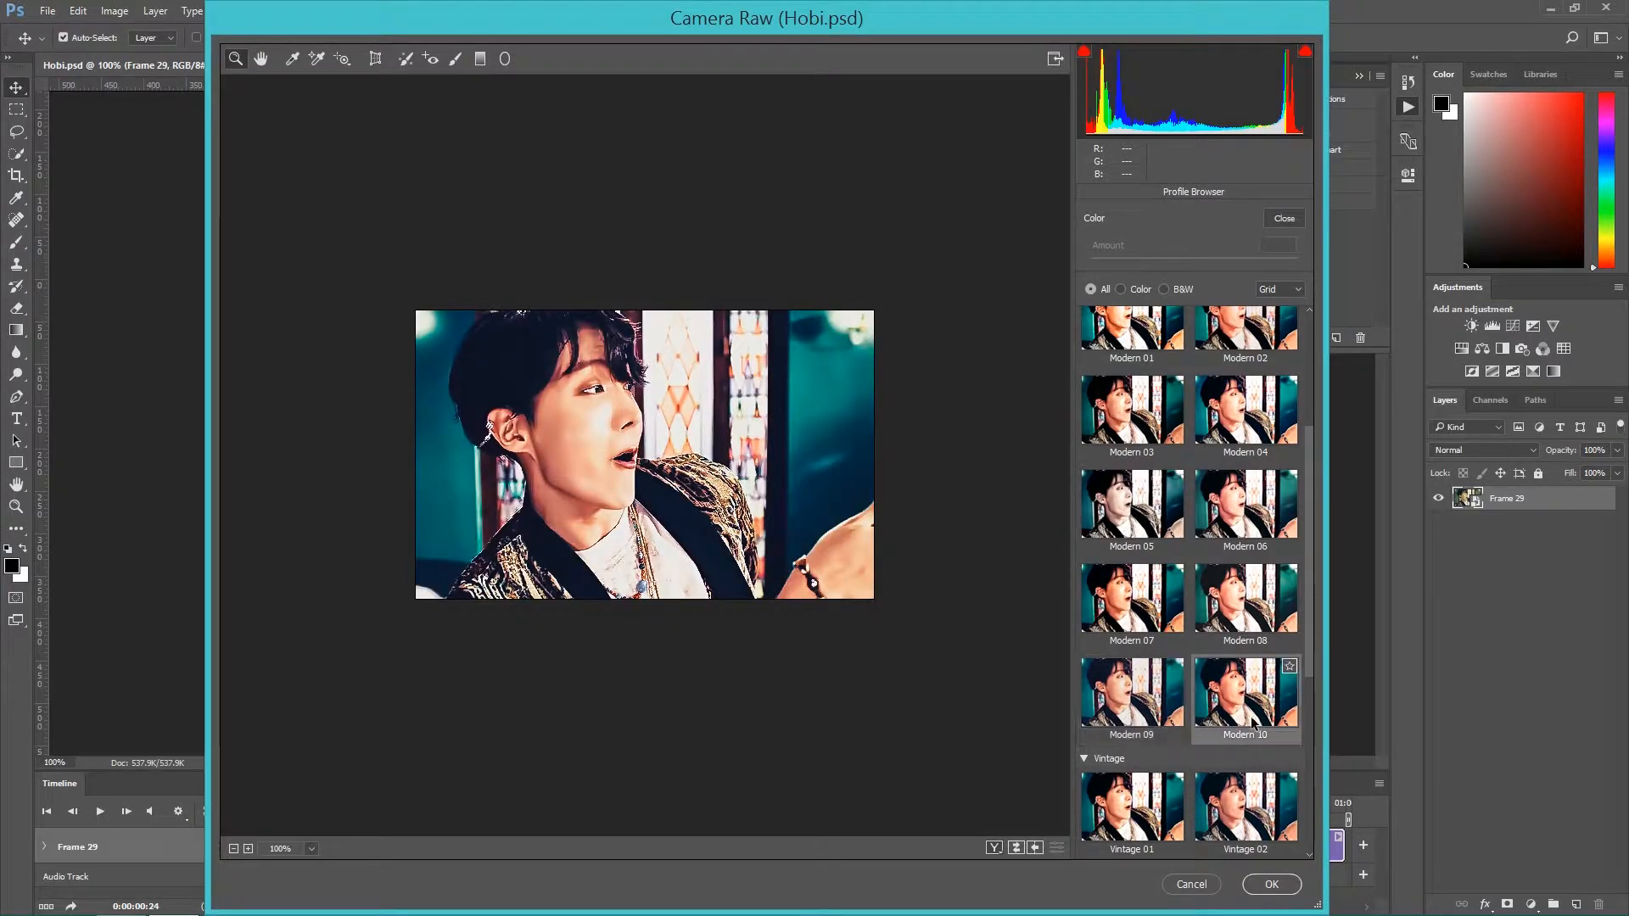
pyautogui.click(1120, 471)
pyautogui.click(1109, 491)
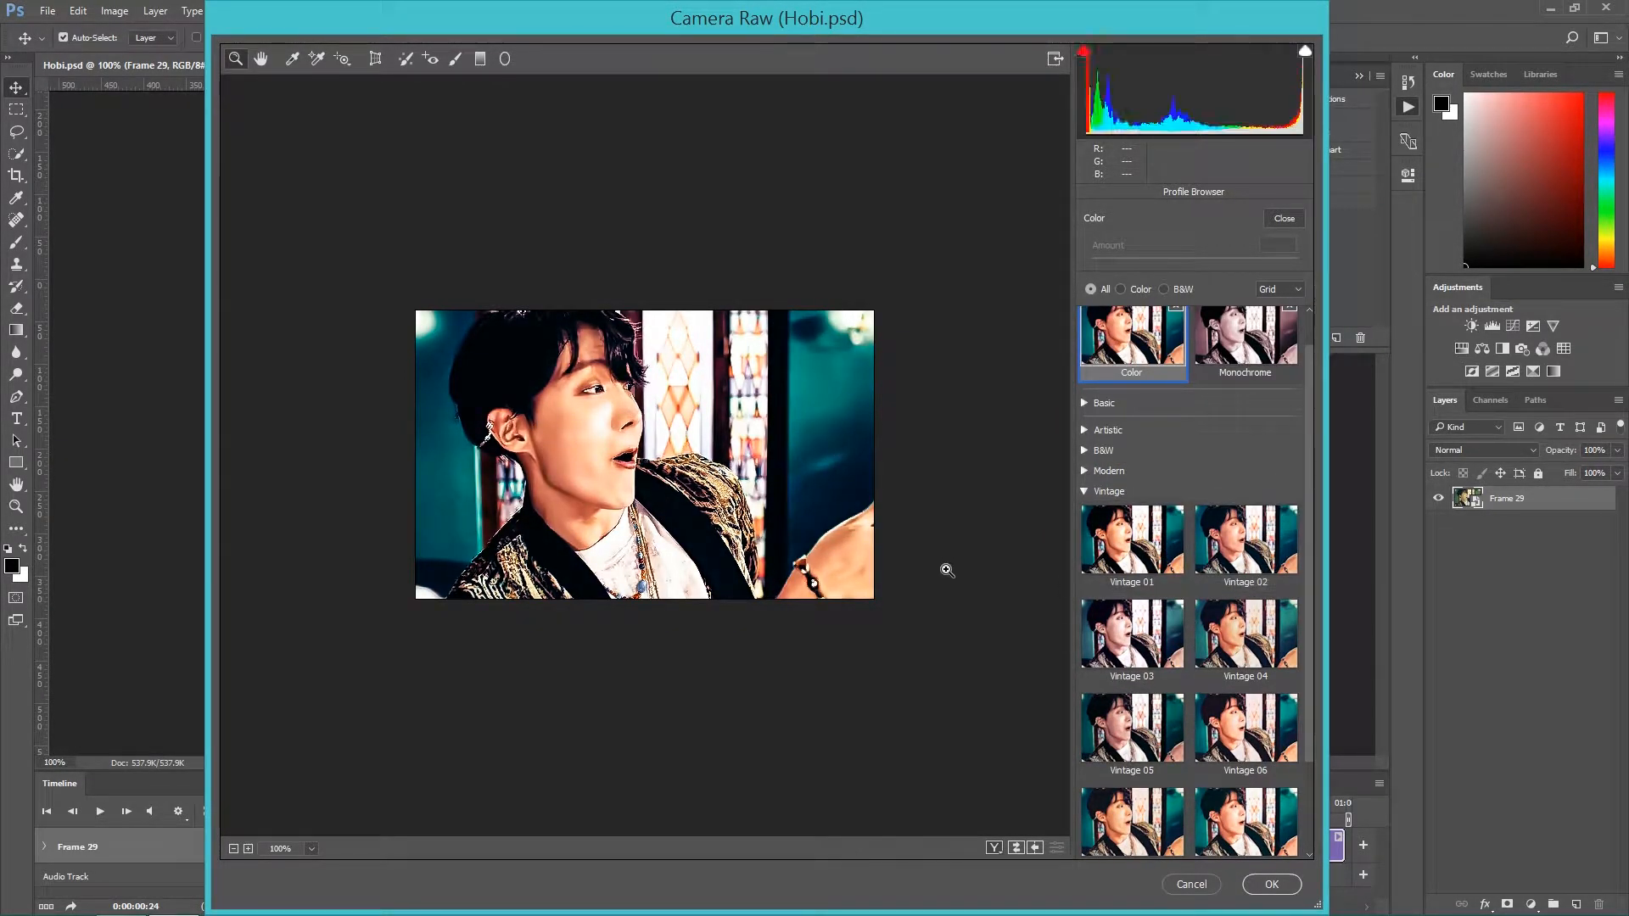
pyautogui.scroll(-2, 1218, 645)
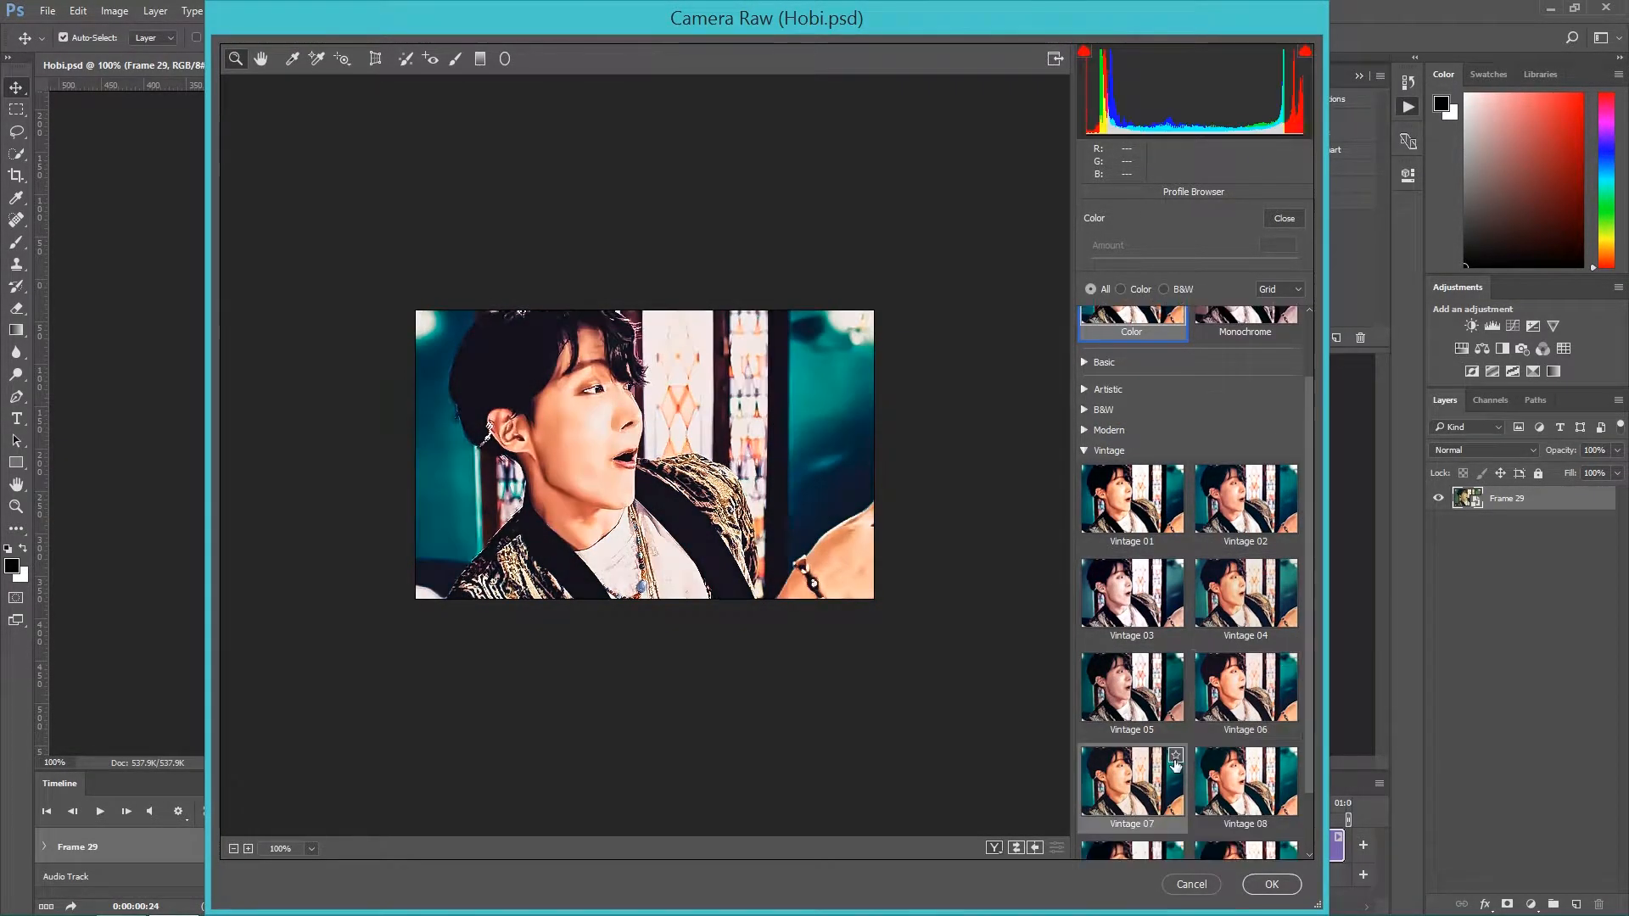
# - Apply the Vintage 08 profile with its Amount set to 68 and leave the profile browser
pyautogui.click(1218, 755)
pyautogui.scroll(-1, 1204, 798)
pyautogui.scroll(4, 1204, 798)
pyautogui.click(1108, 532)
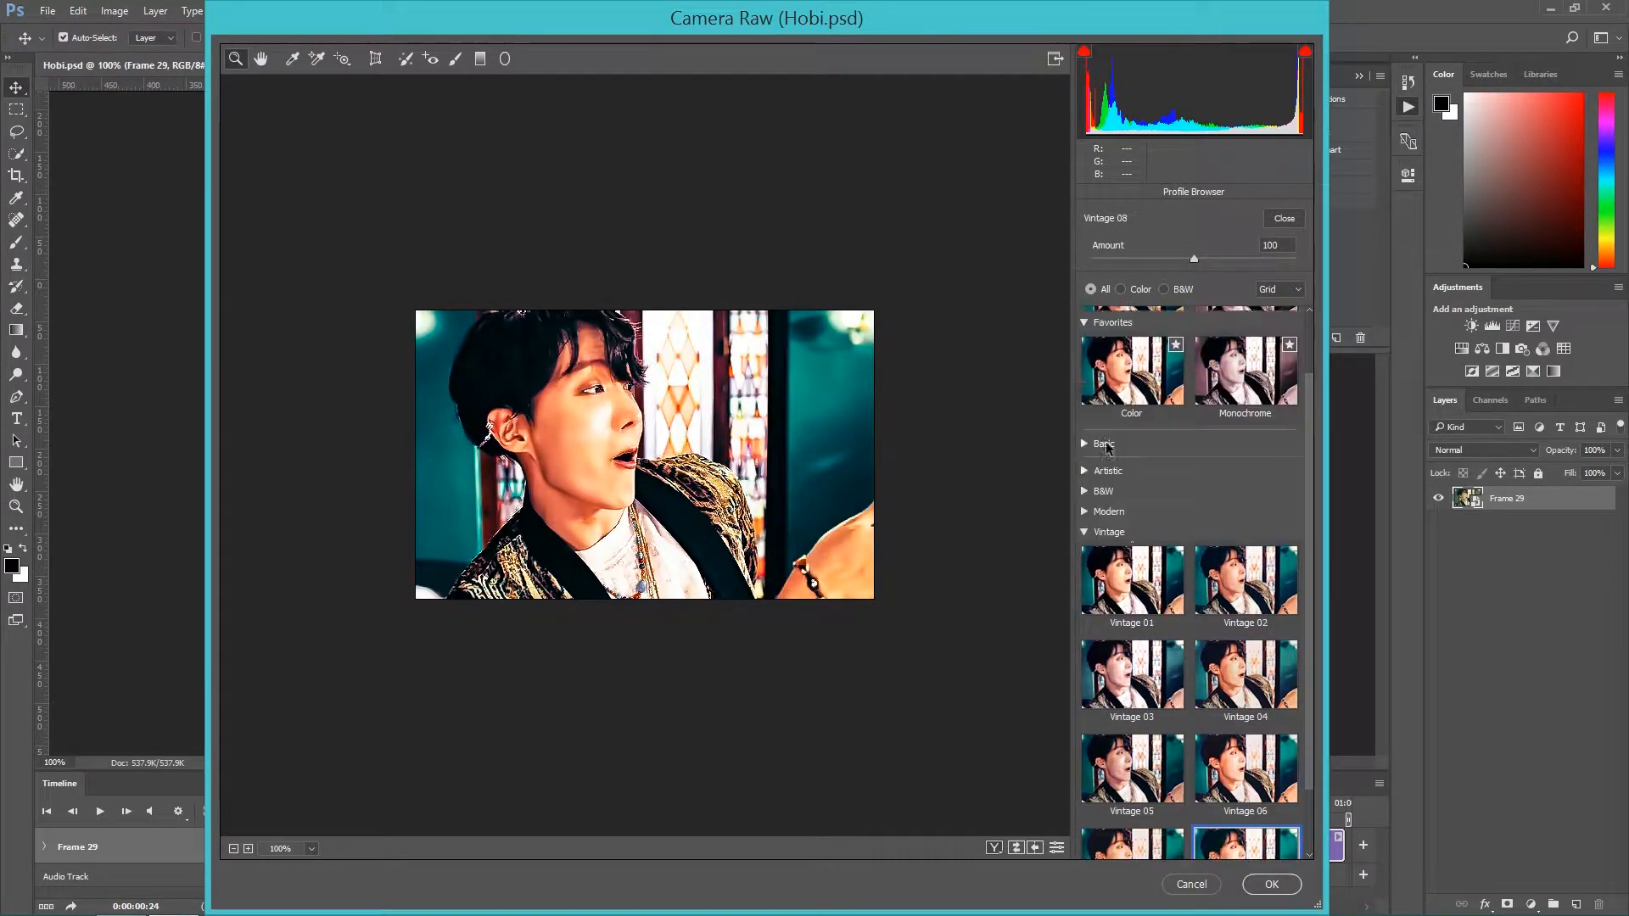
pyautogui.click(1195, 258)
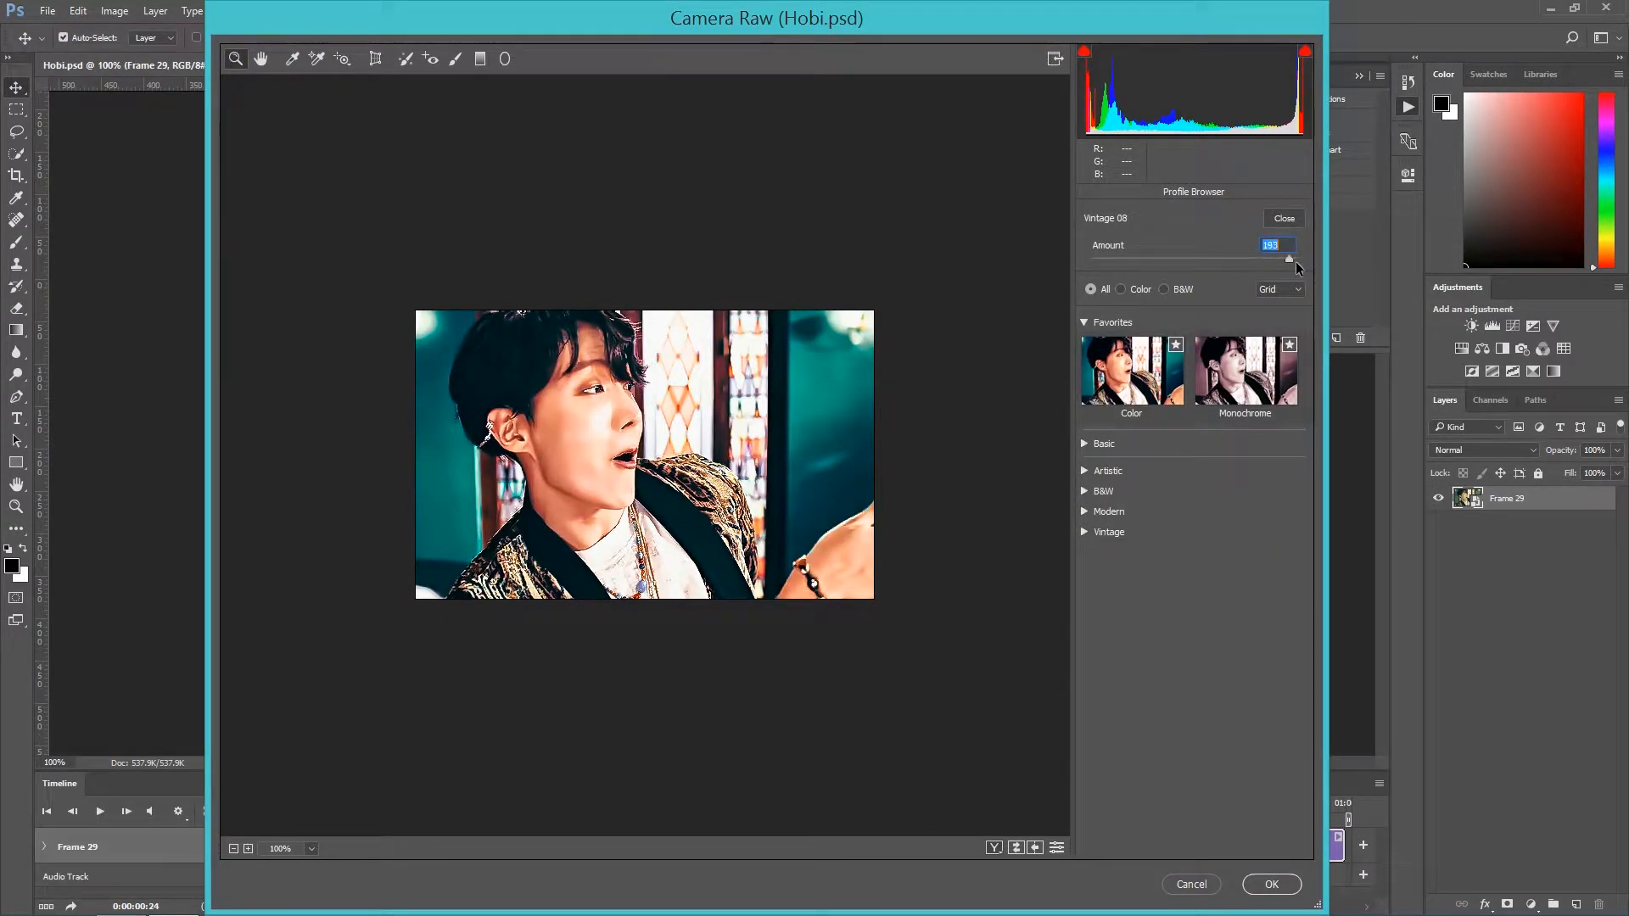
pyautogui.moveTo(1296, 262); pyautogui.dragTo(913, 272)
pyautogui.moveTo(1023, 297); pyautogui.dragTo(1162, 295)
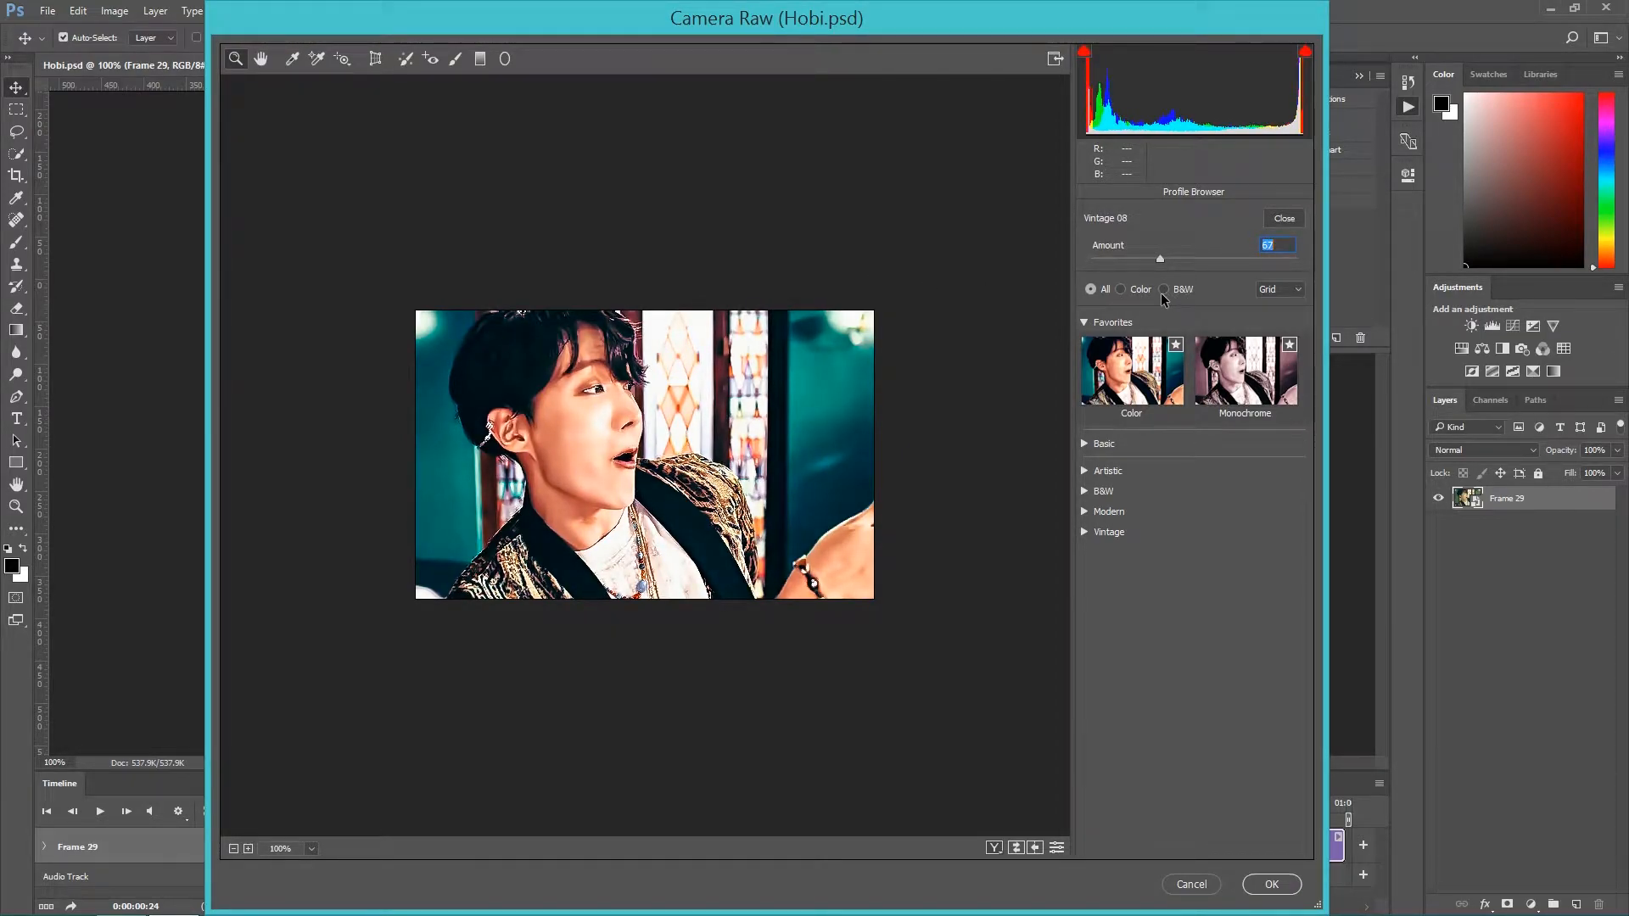
pyautogui.click(1285, 219)
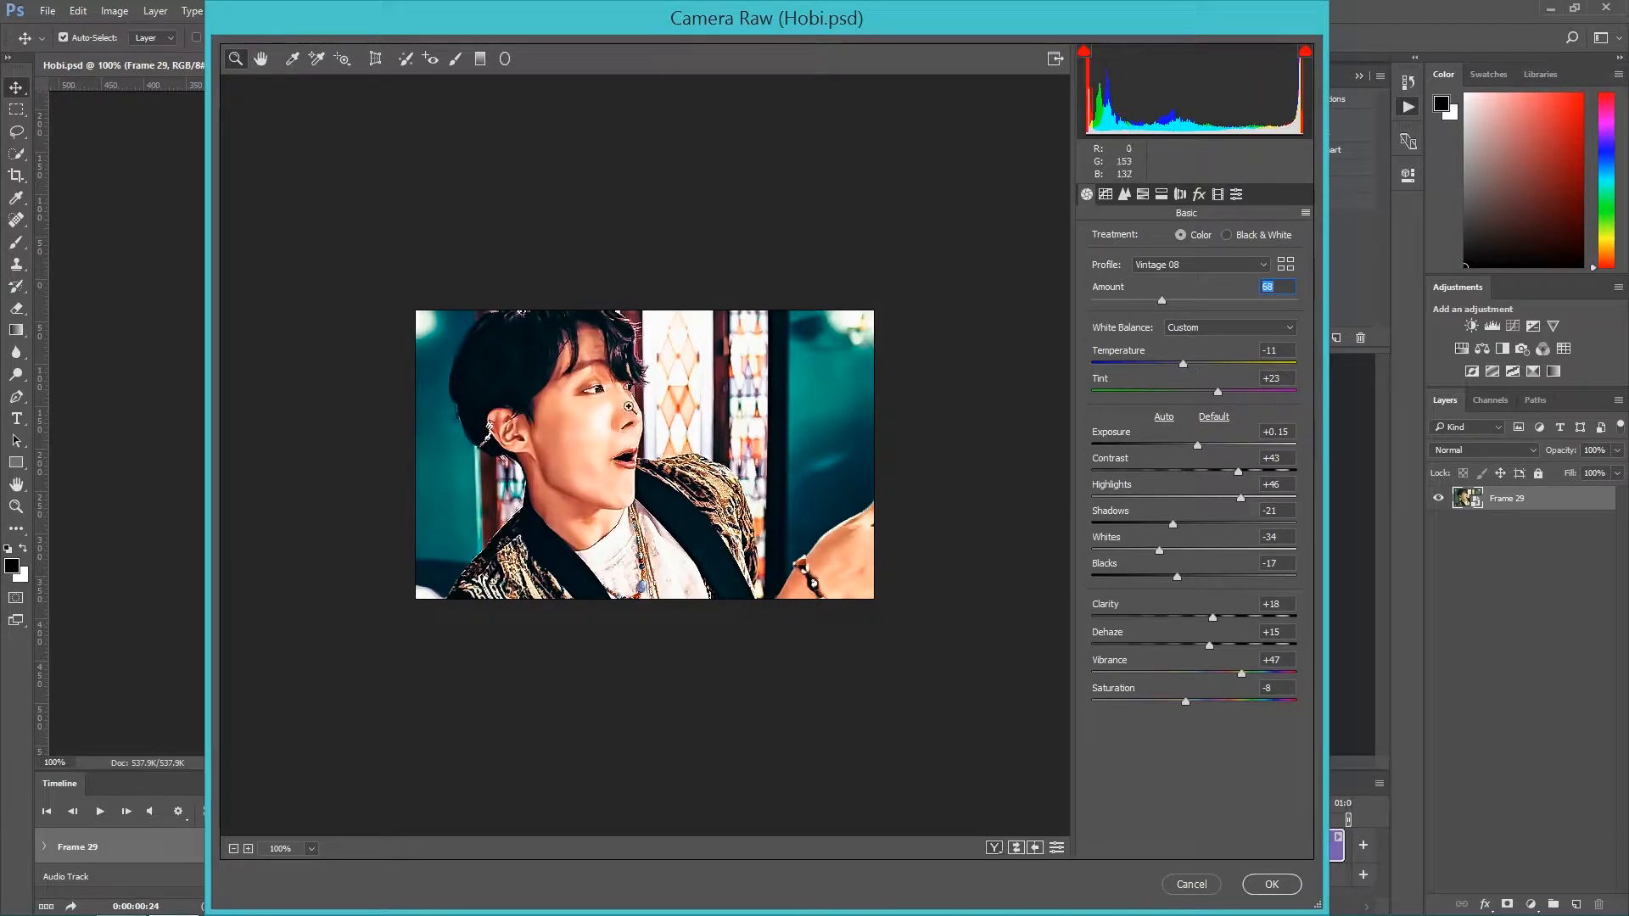
# - Set Blacks to -33 and Shadows to -25, fine-tune Tint, Vibrance and Saturation, and apply the Camera Raw filter to the layer
pyautogui.moveTo(1178, 577); pyautogui.dragTo(1169, 523)
pyautogui.moveTo(1183, 363); pyautogui.dragTo(1214, 390)
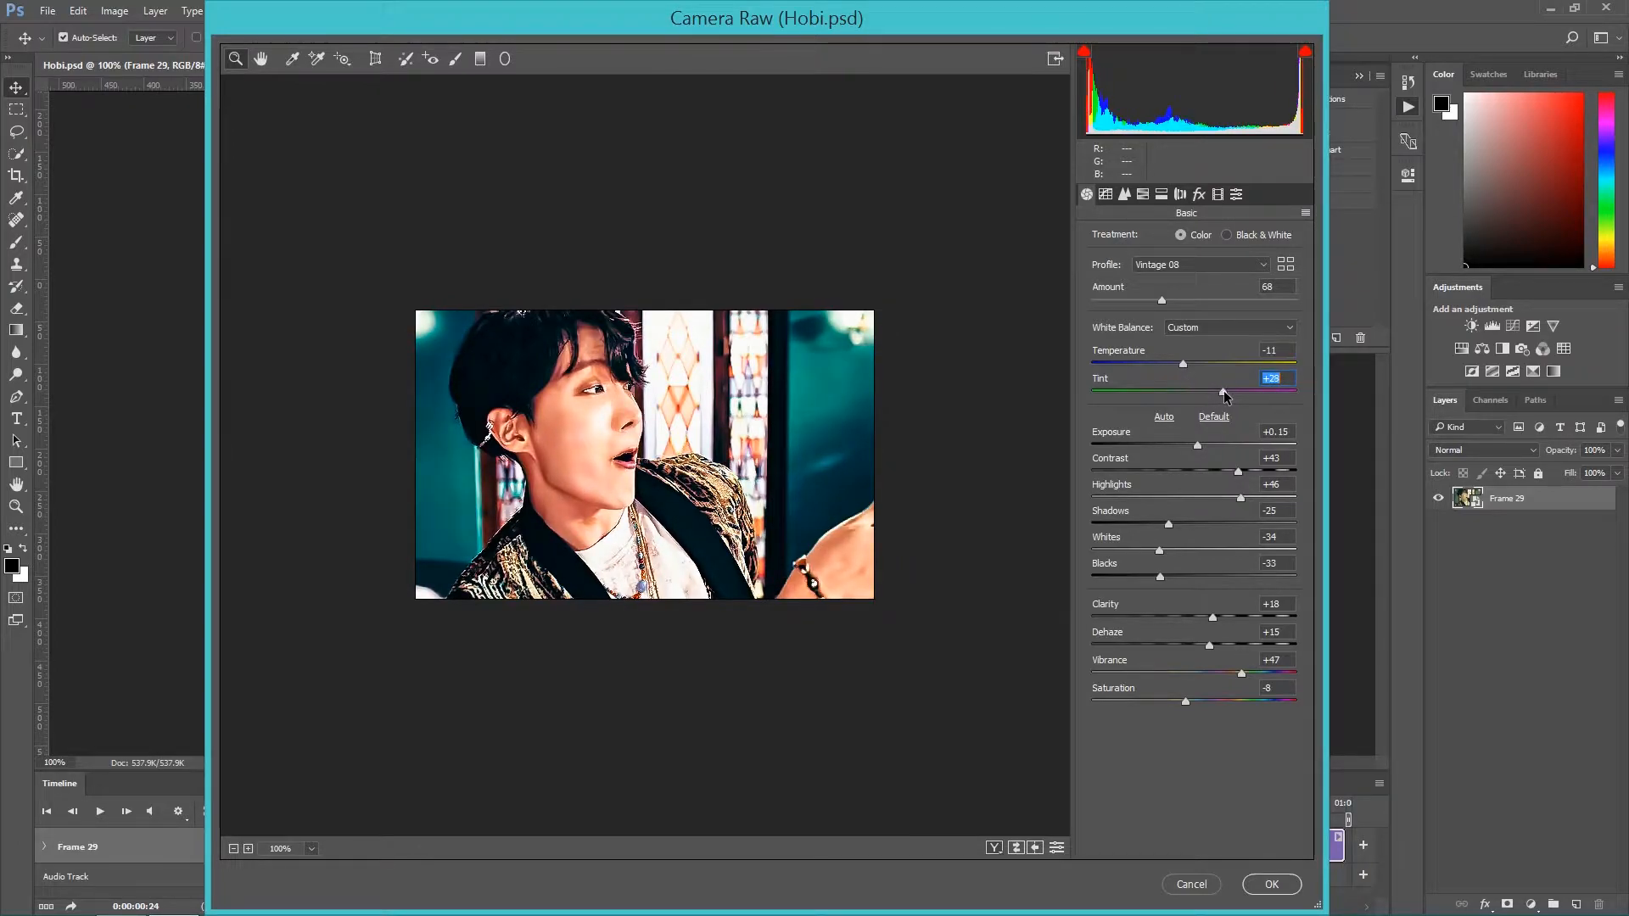
pyautogui.moveTo(1242, 673); pyautogui.dragTo(1191, 702)
pyautogui.click(1273, 885)
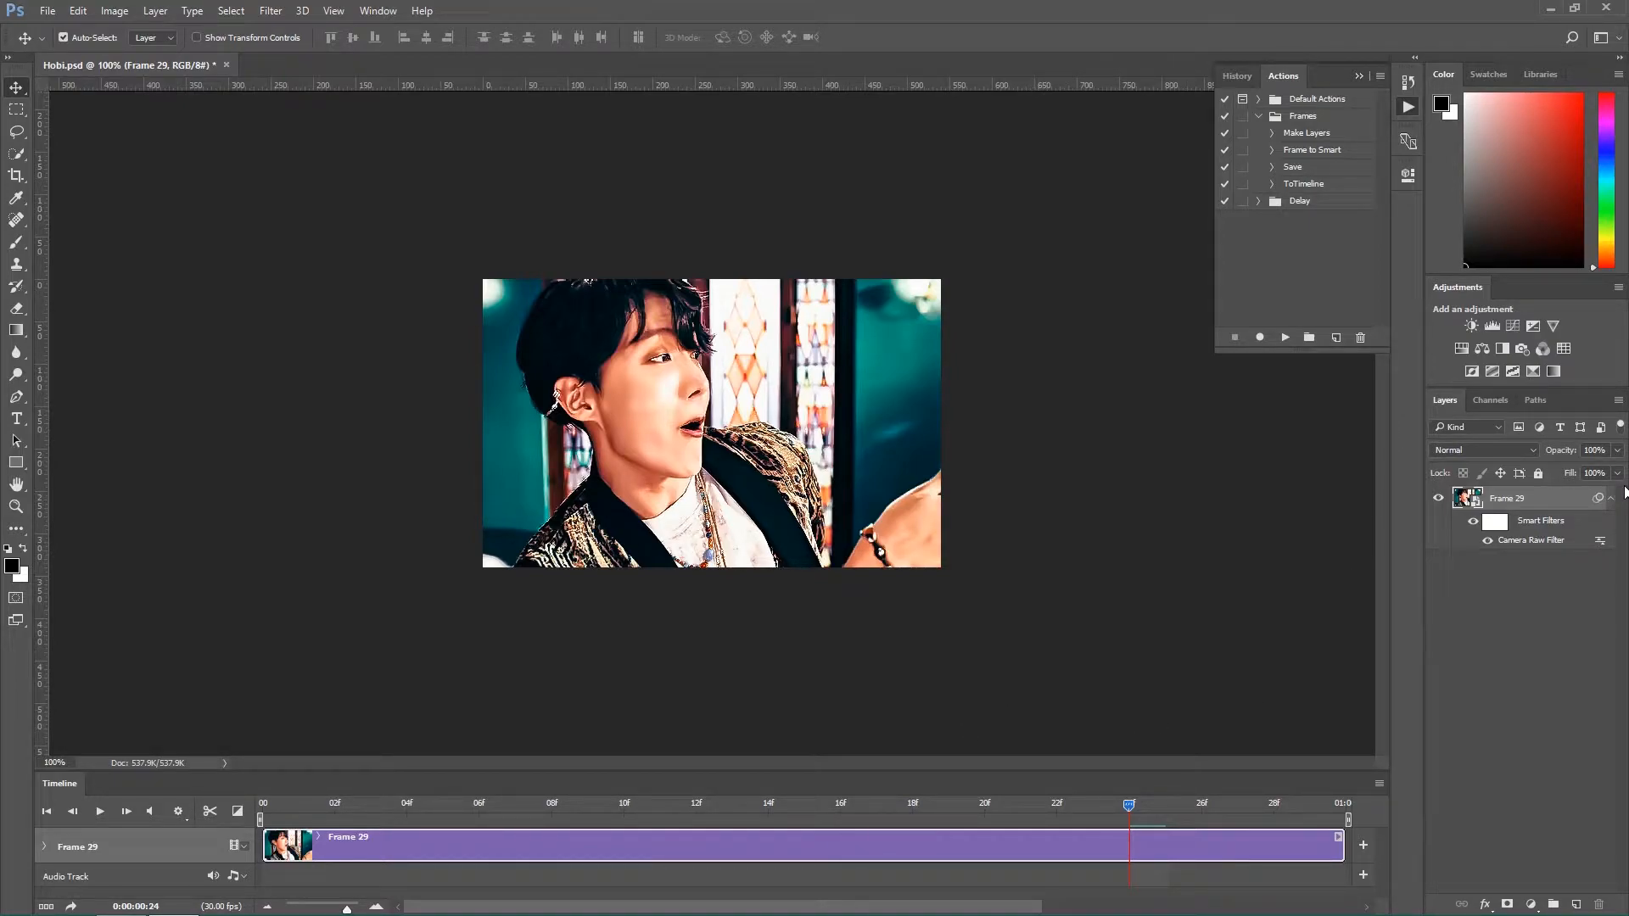
# - Flatten the timeline frames into clips and delete the original Frame 29 smart object layer below the new frame layers
pyautogui.click(1378, 785)
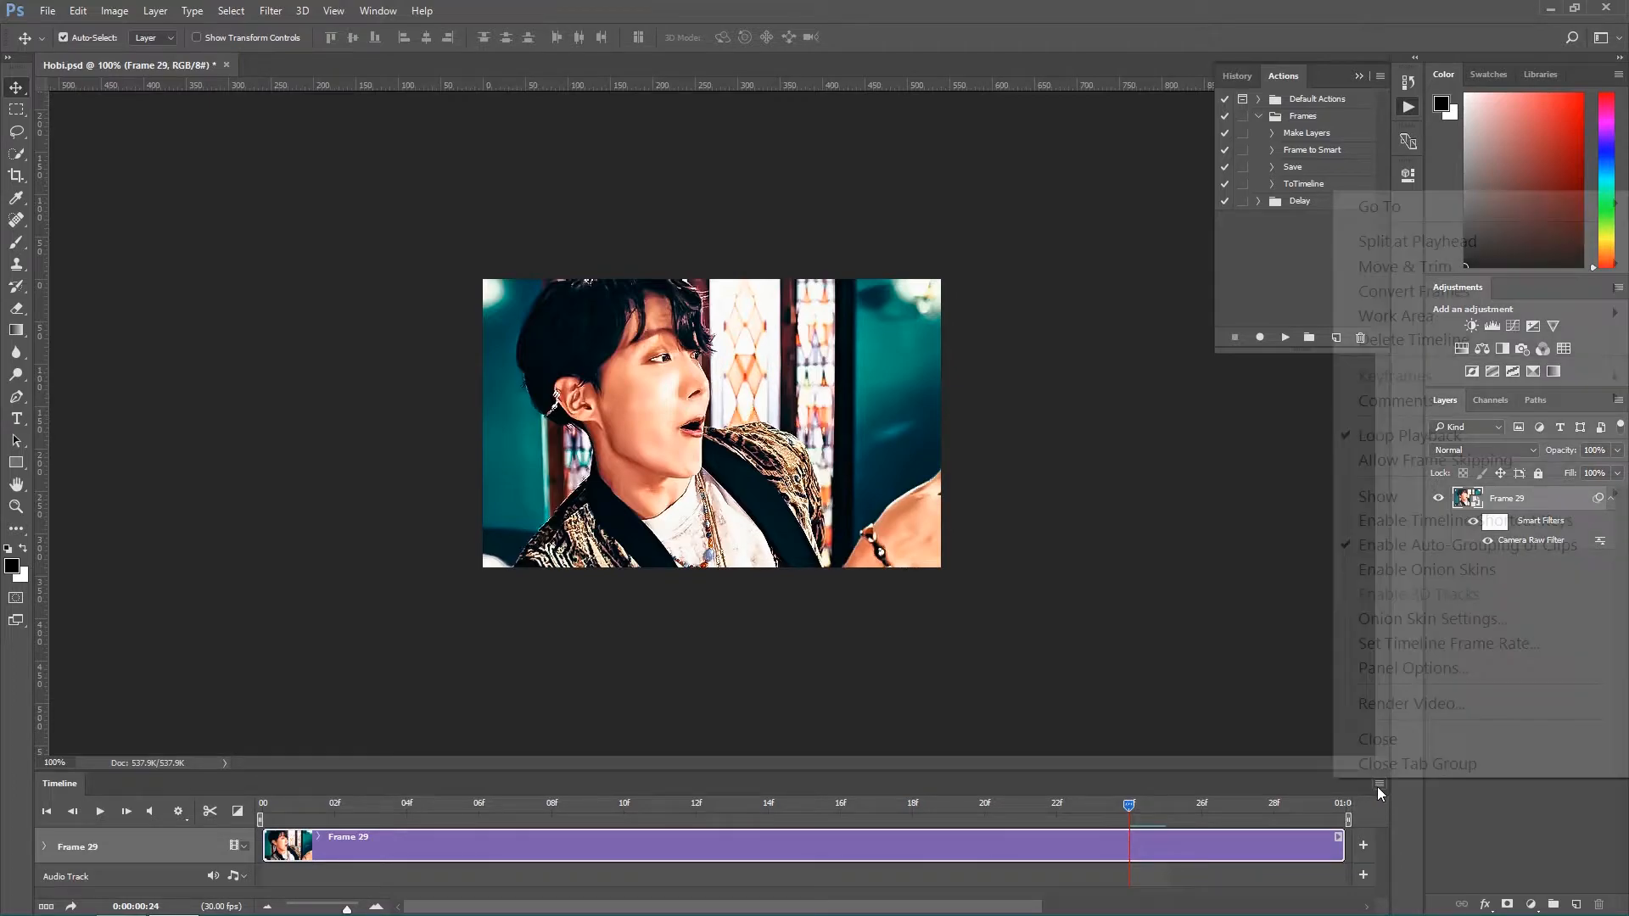
pyautogui.moveTo(1441, 292)
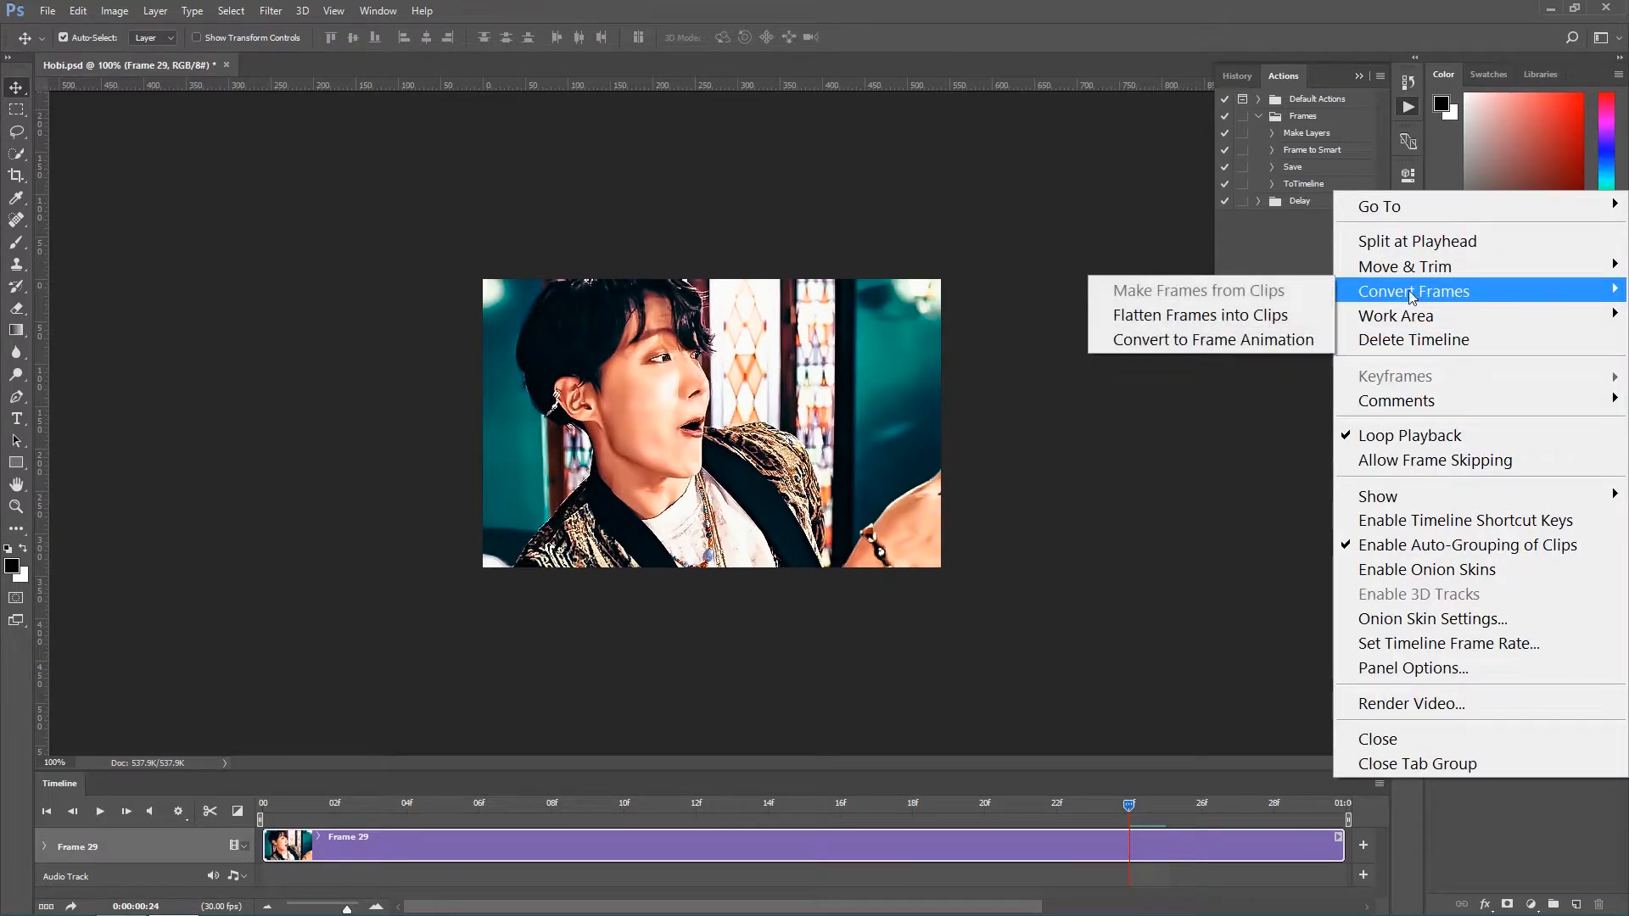
pyautogui.click(1215, 311)
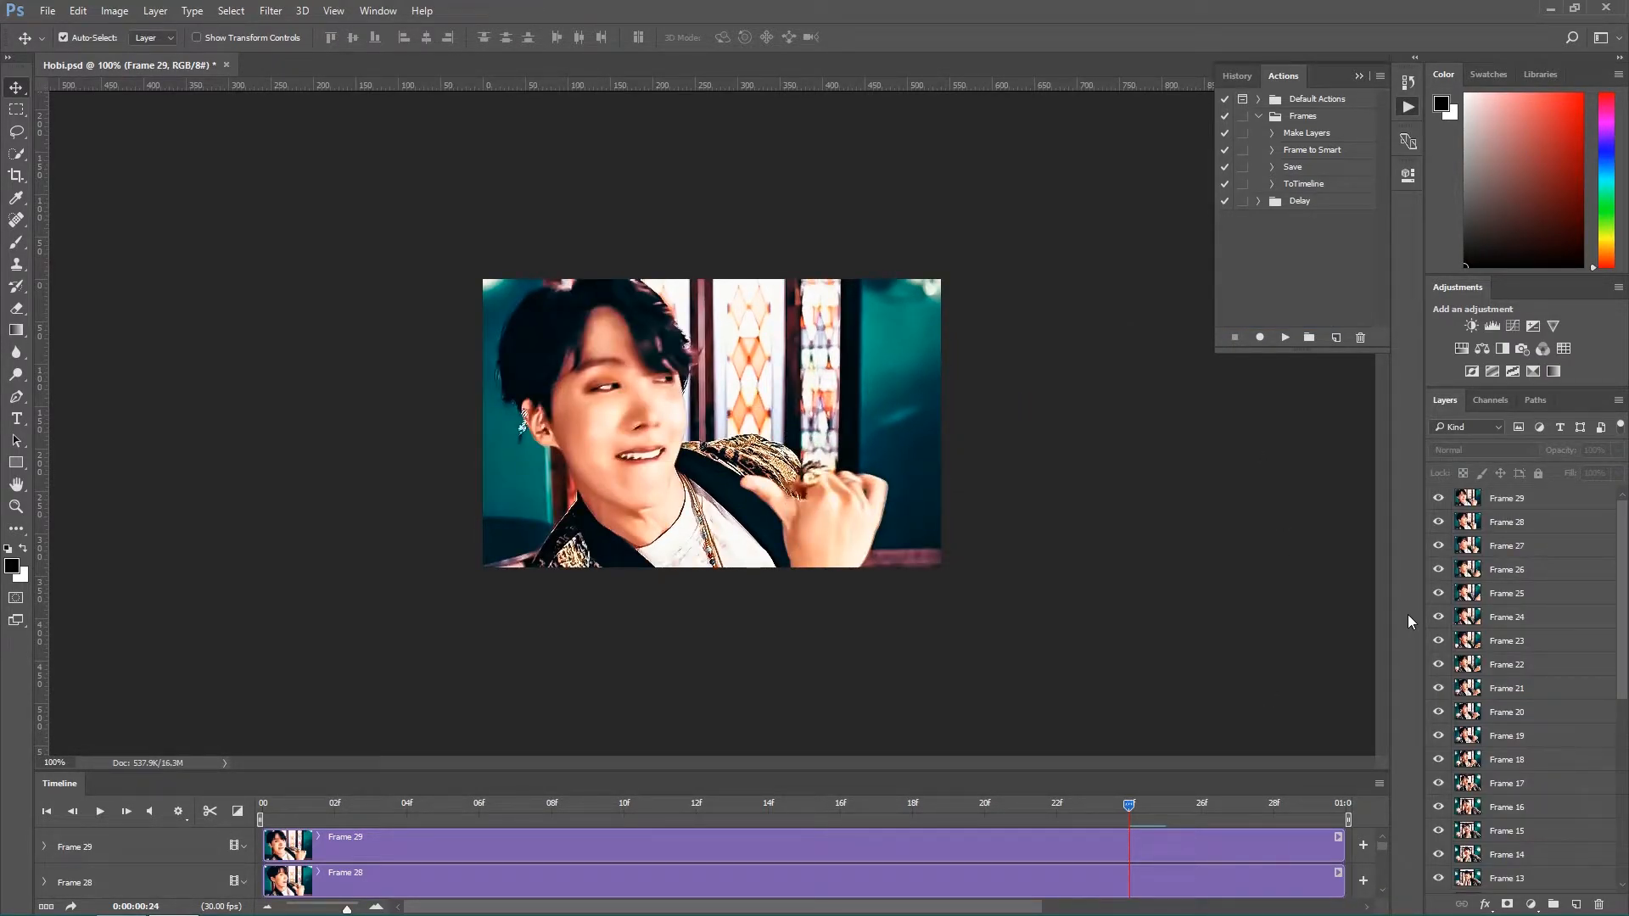
pyautogui.scroll(-4, 1563, 657)
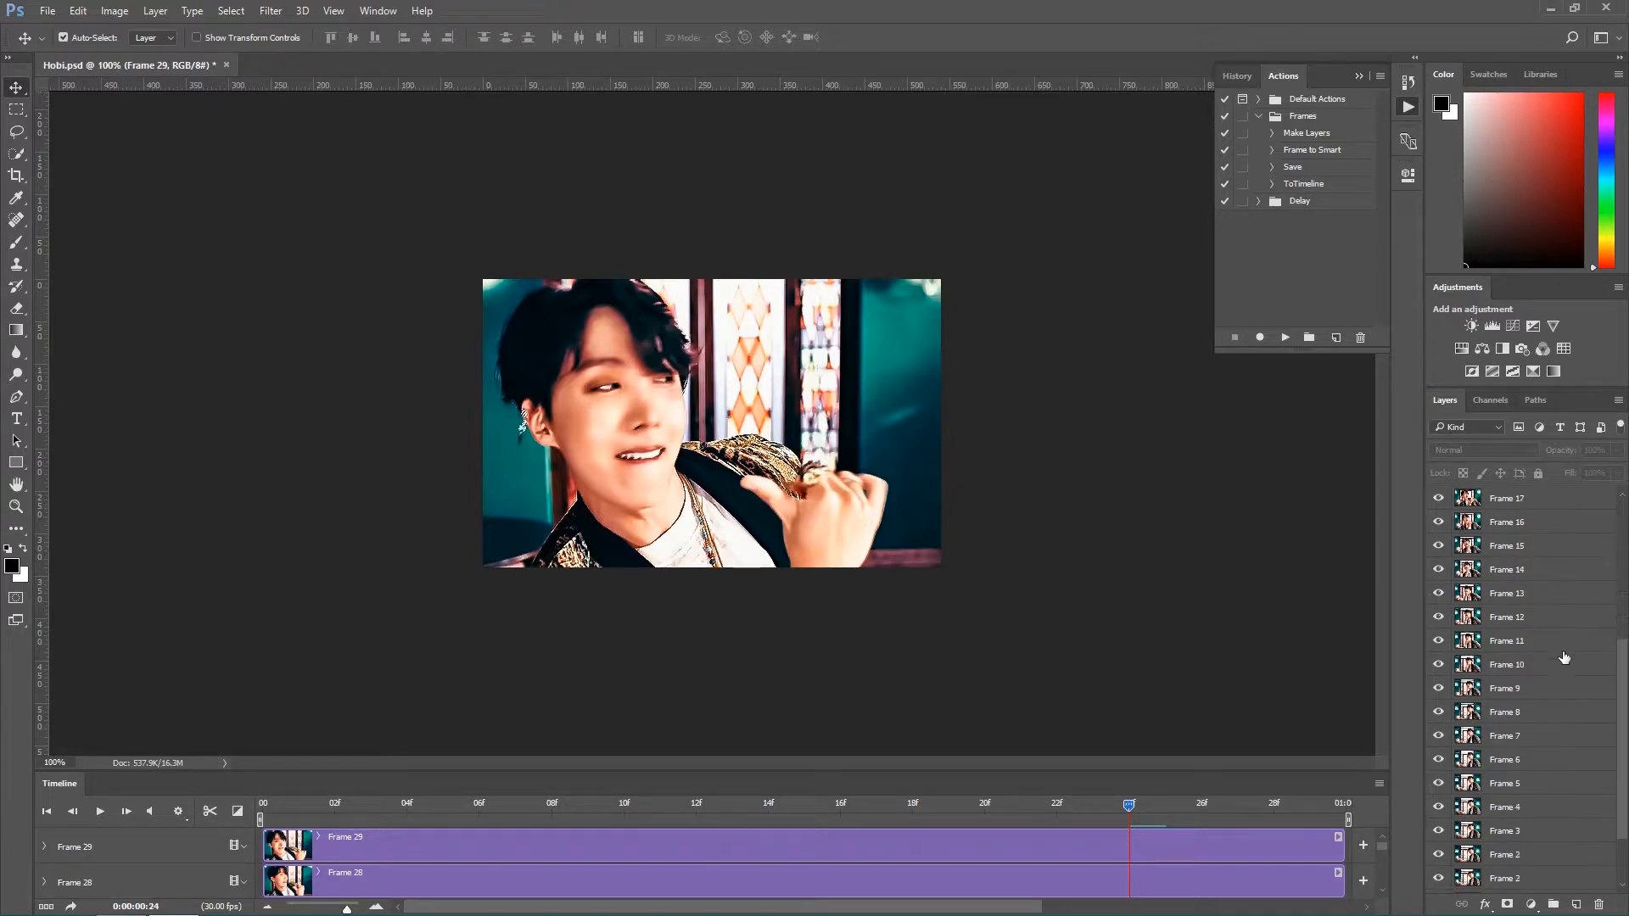
pyautogui.scroll(-2, 1548, 770)
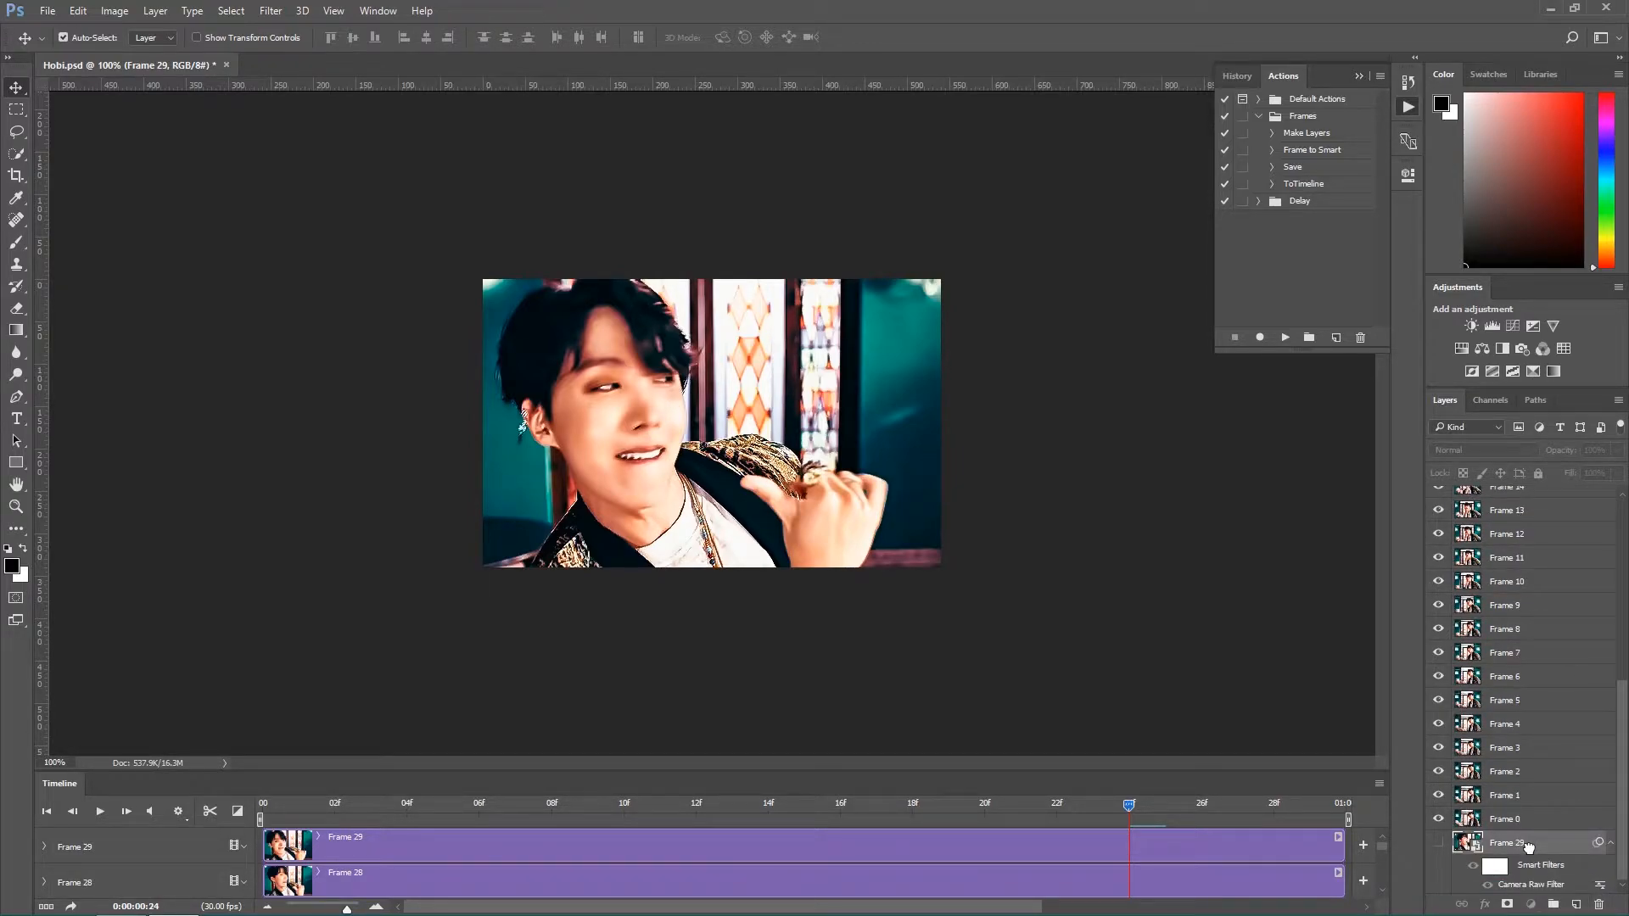
pyautogui.moveTo(1516, 849); pyautogui.dragTo(1580, 905)
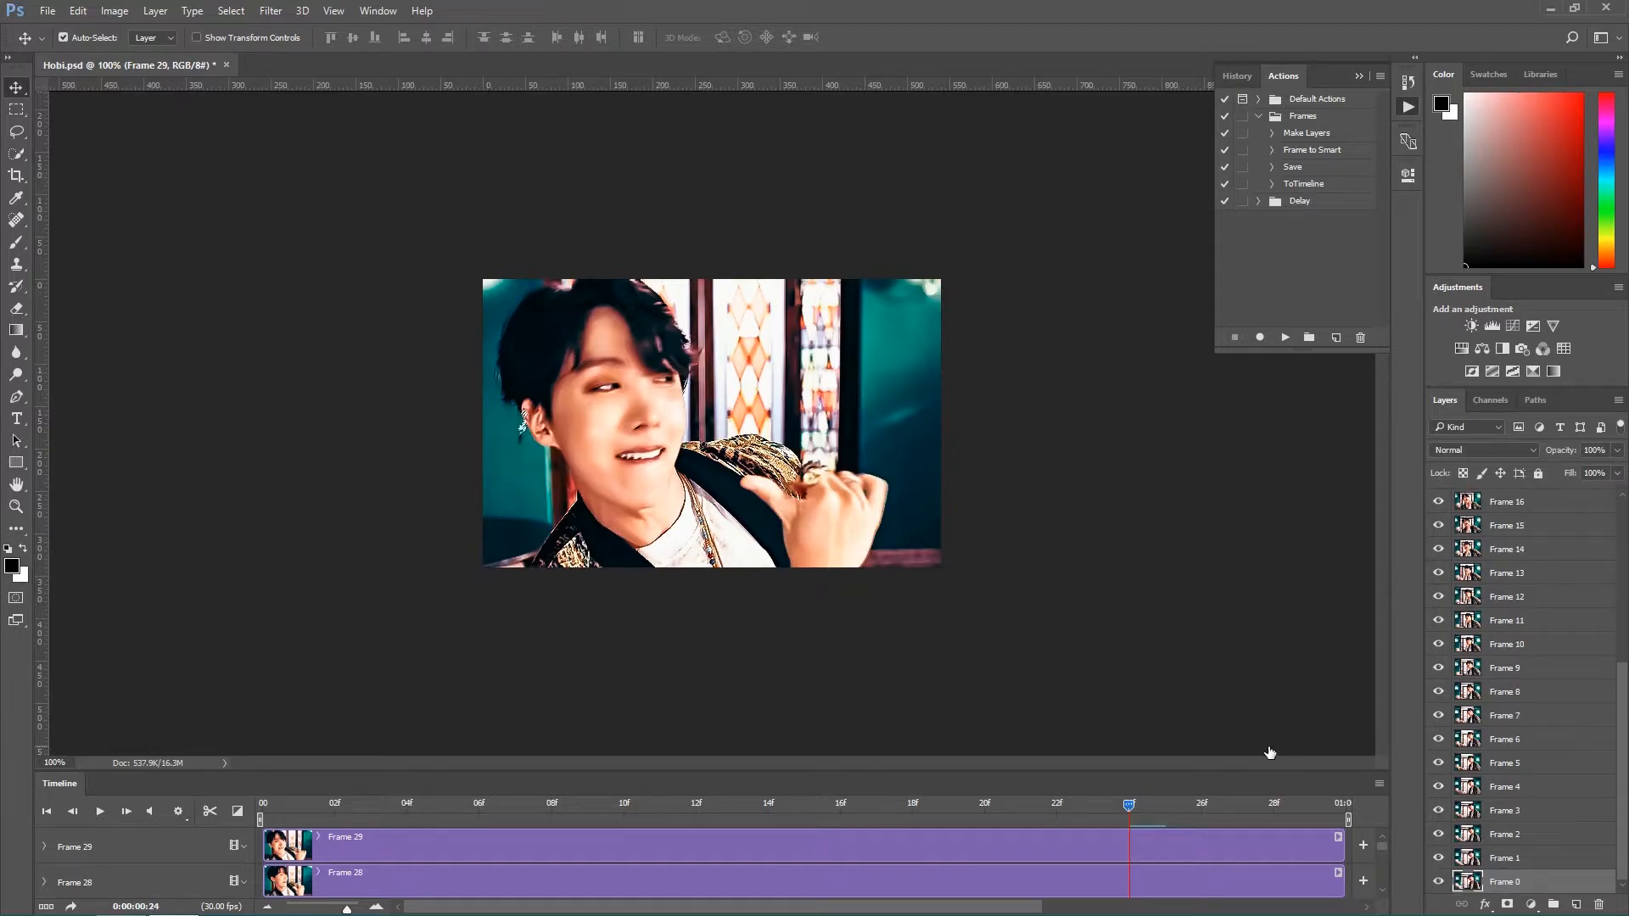
# - Convert the video timeline to a frame animation and make frames from the layers
pyautogui.click(1534, 853)
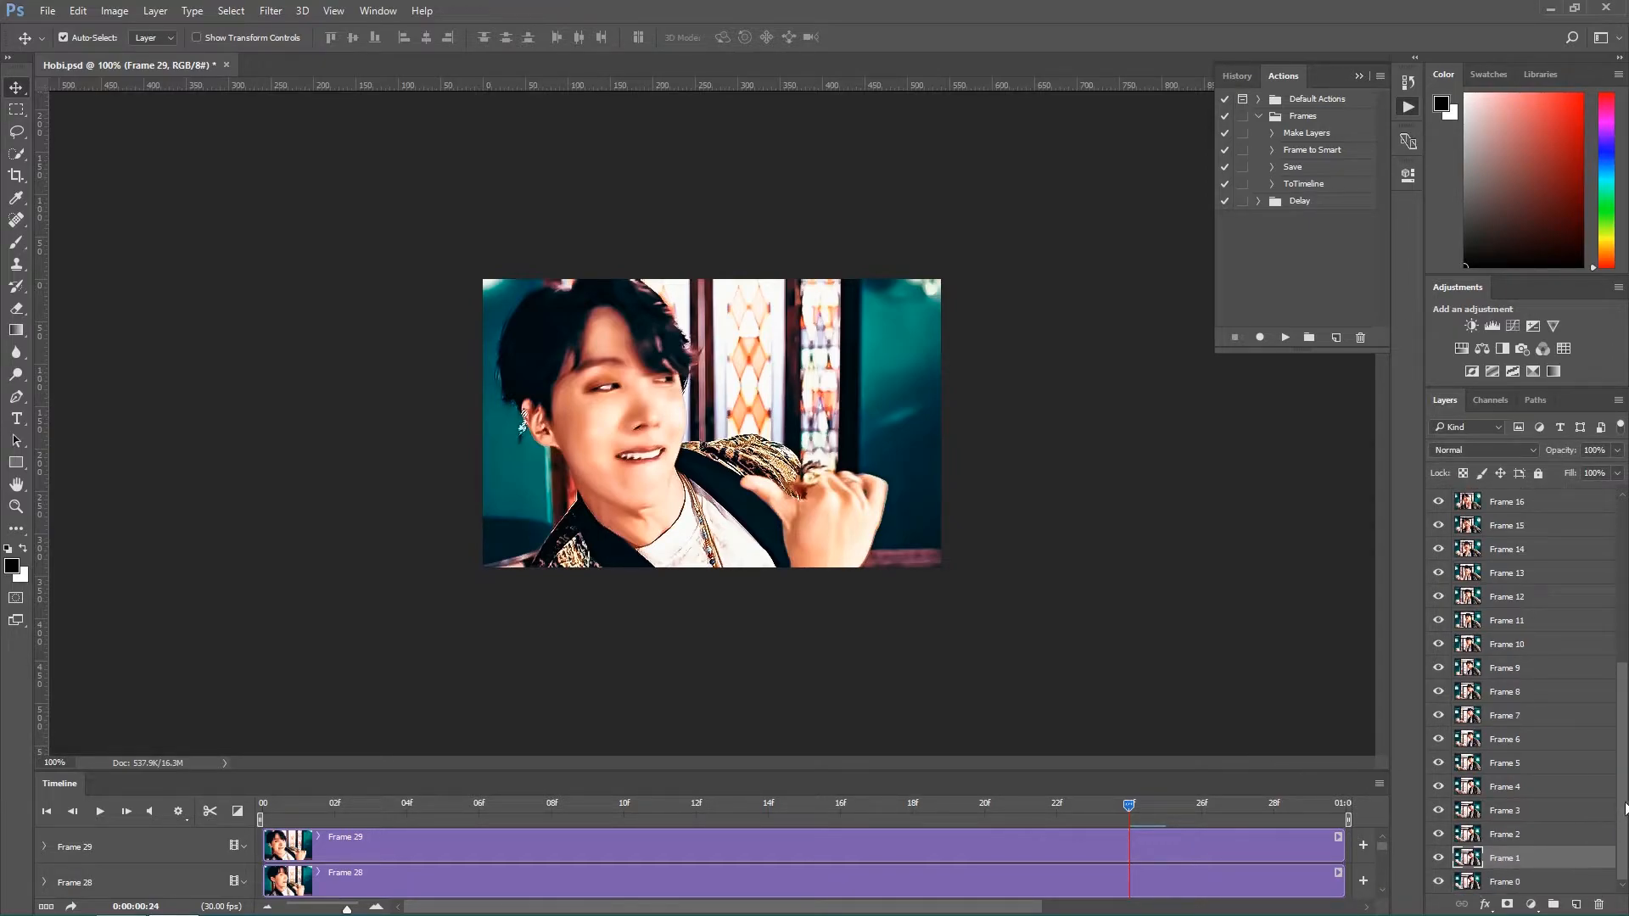
pyautogui.click(46, 906)
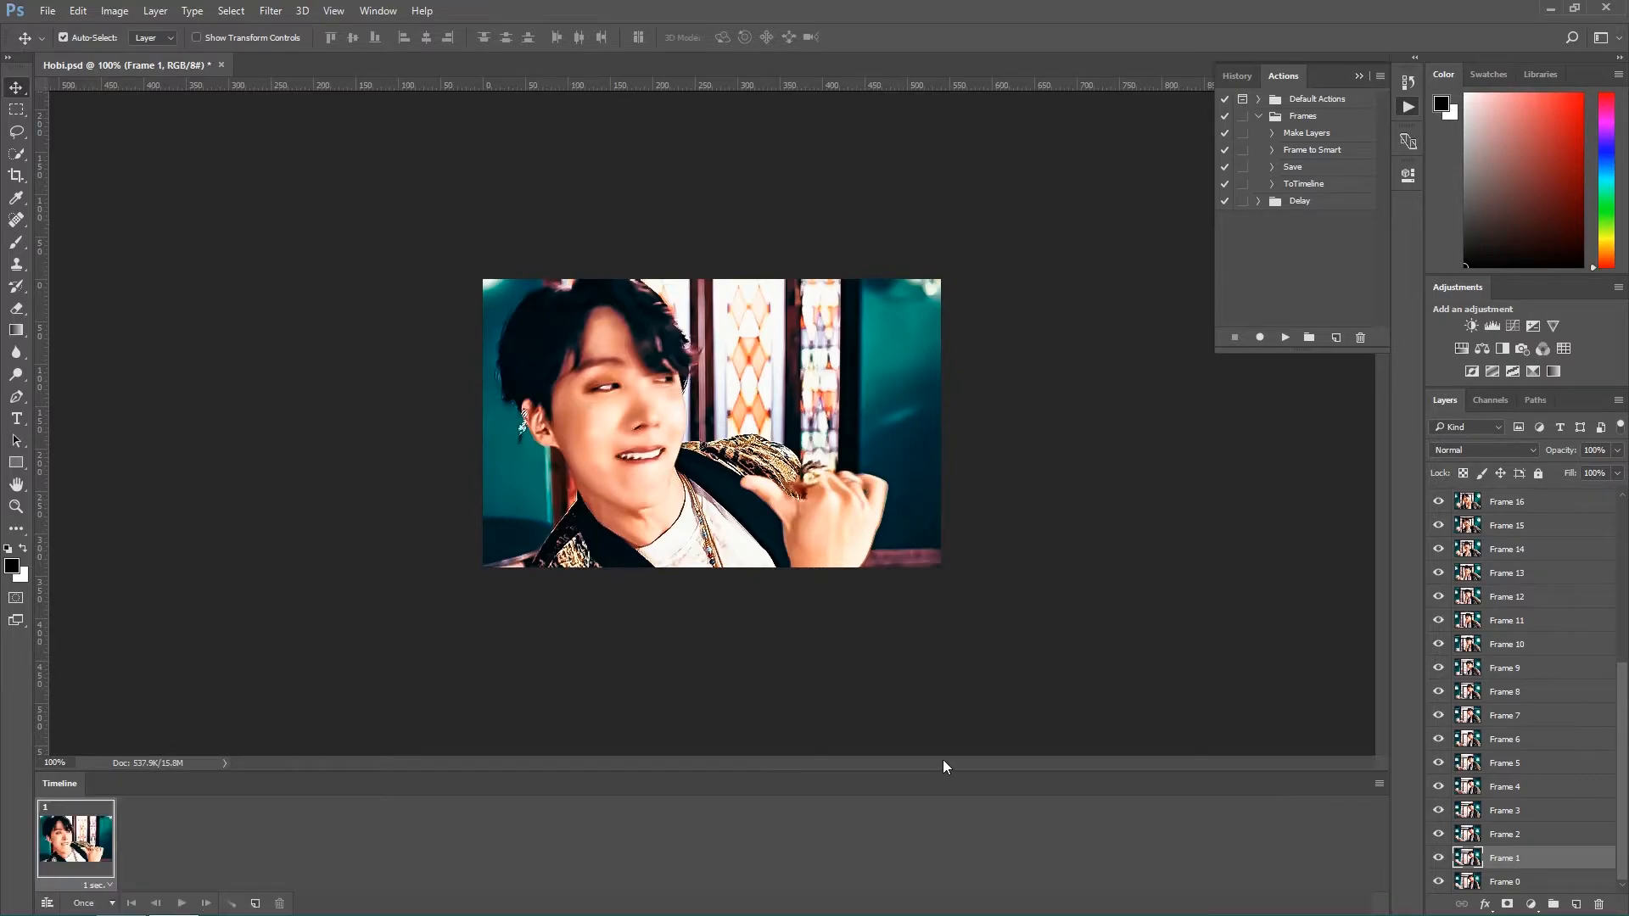
pyautogui.click(1379, 819)
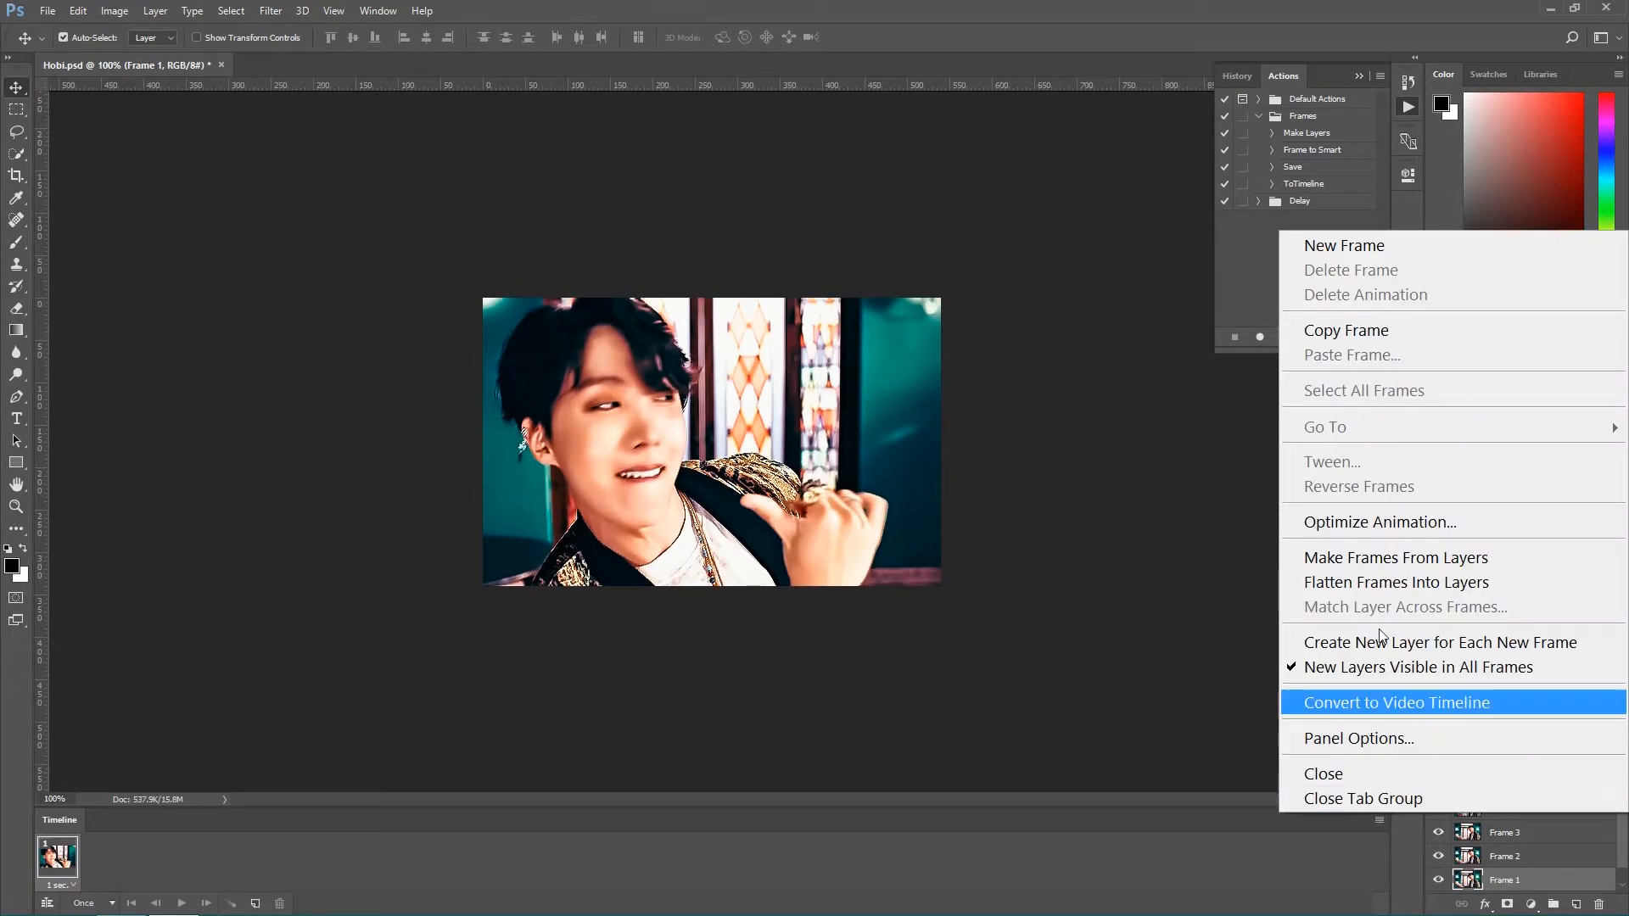
pyautogui.click(1456, 562)
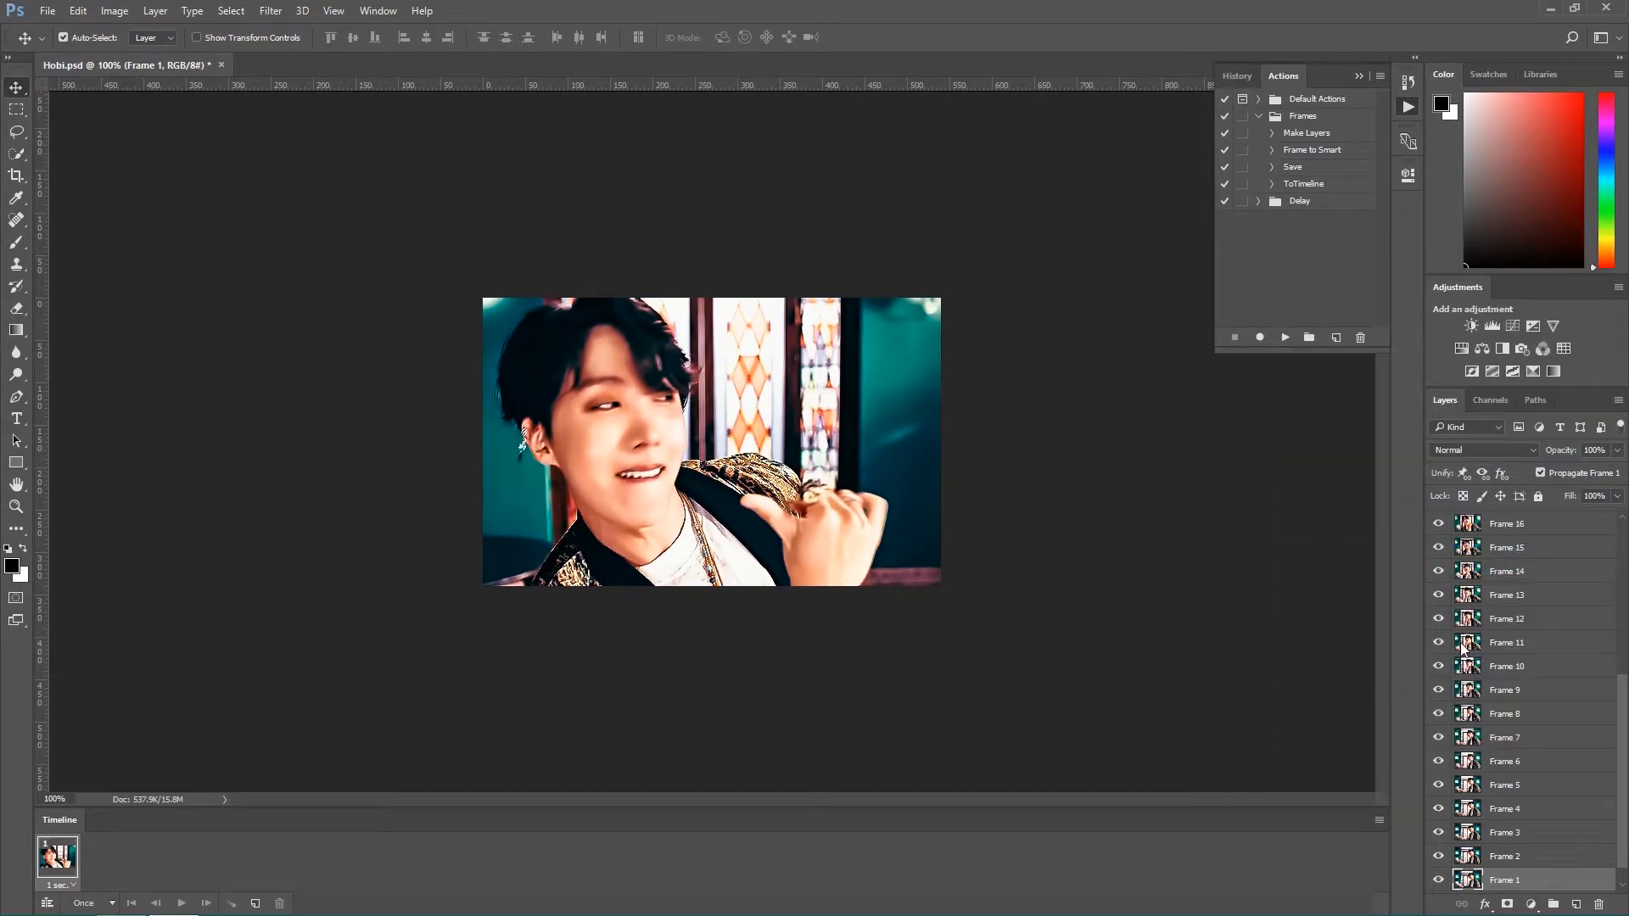
# - Select all animation frames and set their delay to 0.06 seconds
pyautogui.click(1380, 821)
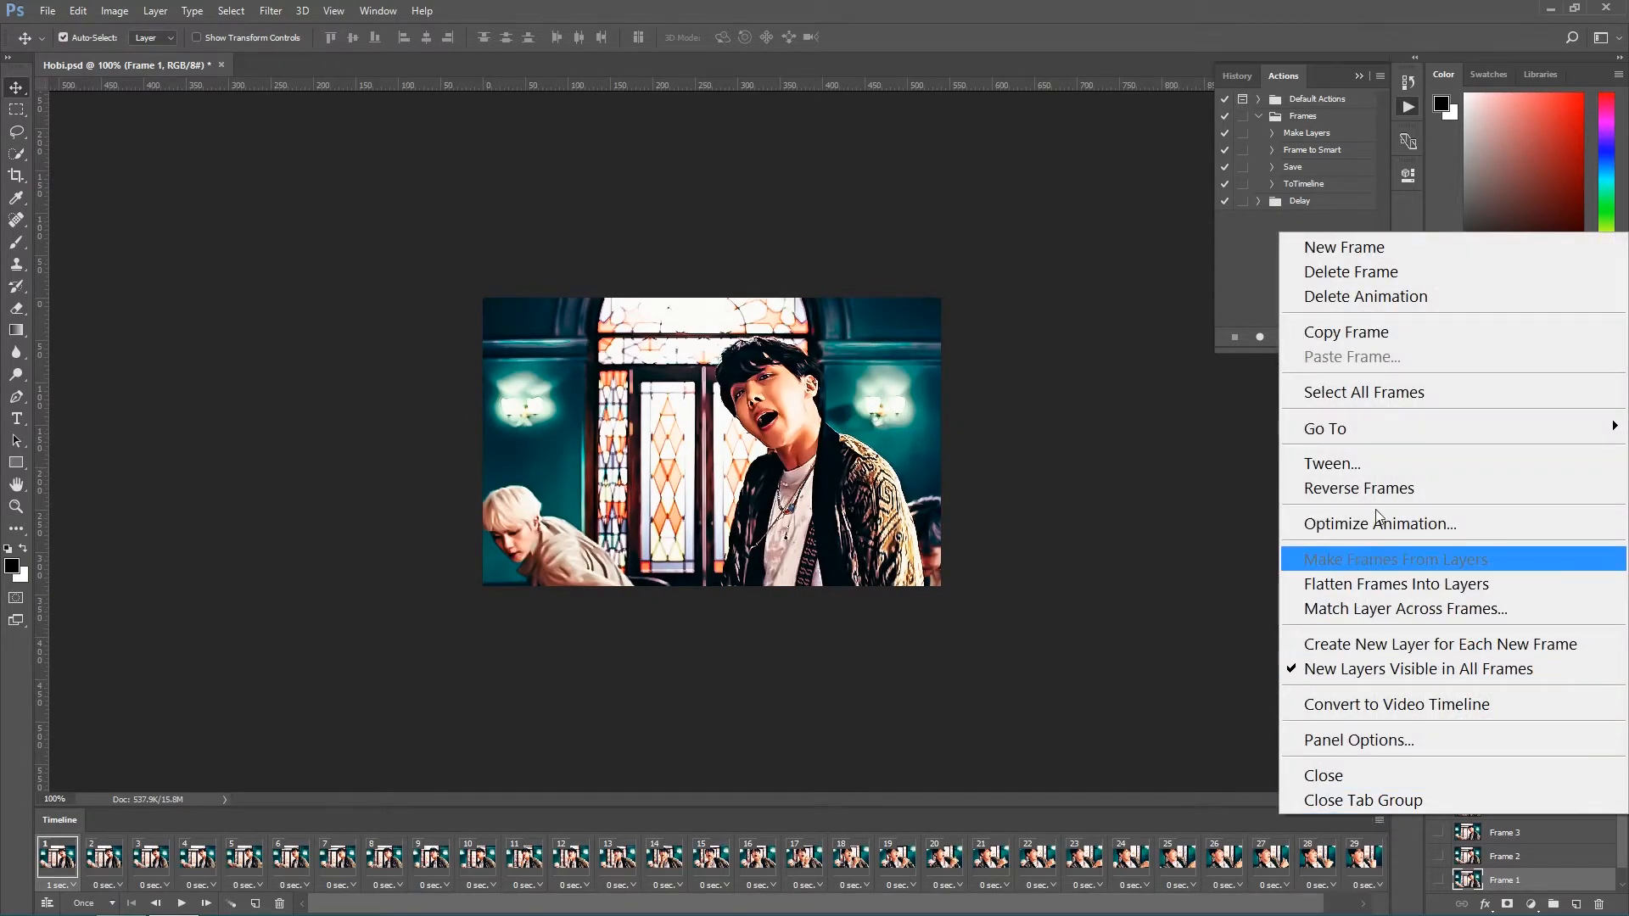
pyautogui.click(1396, 406)
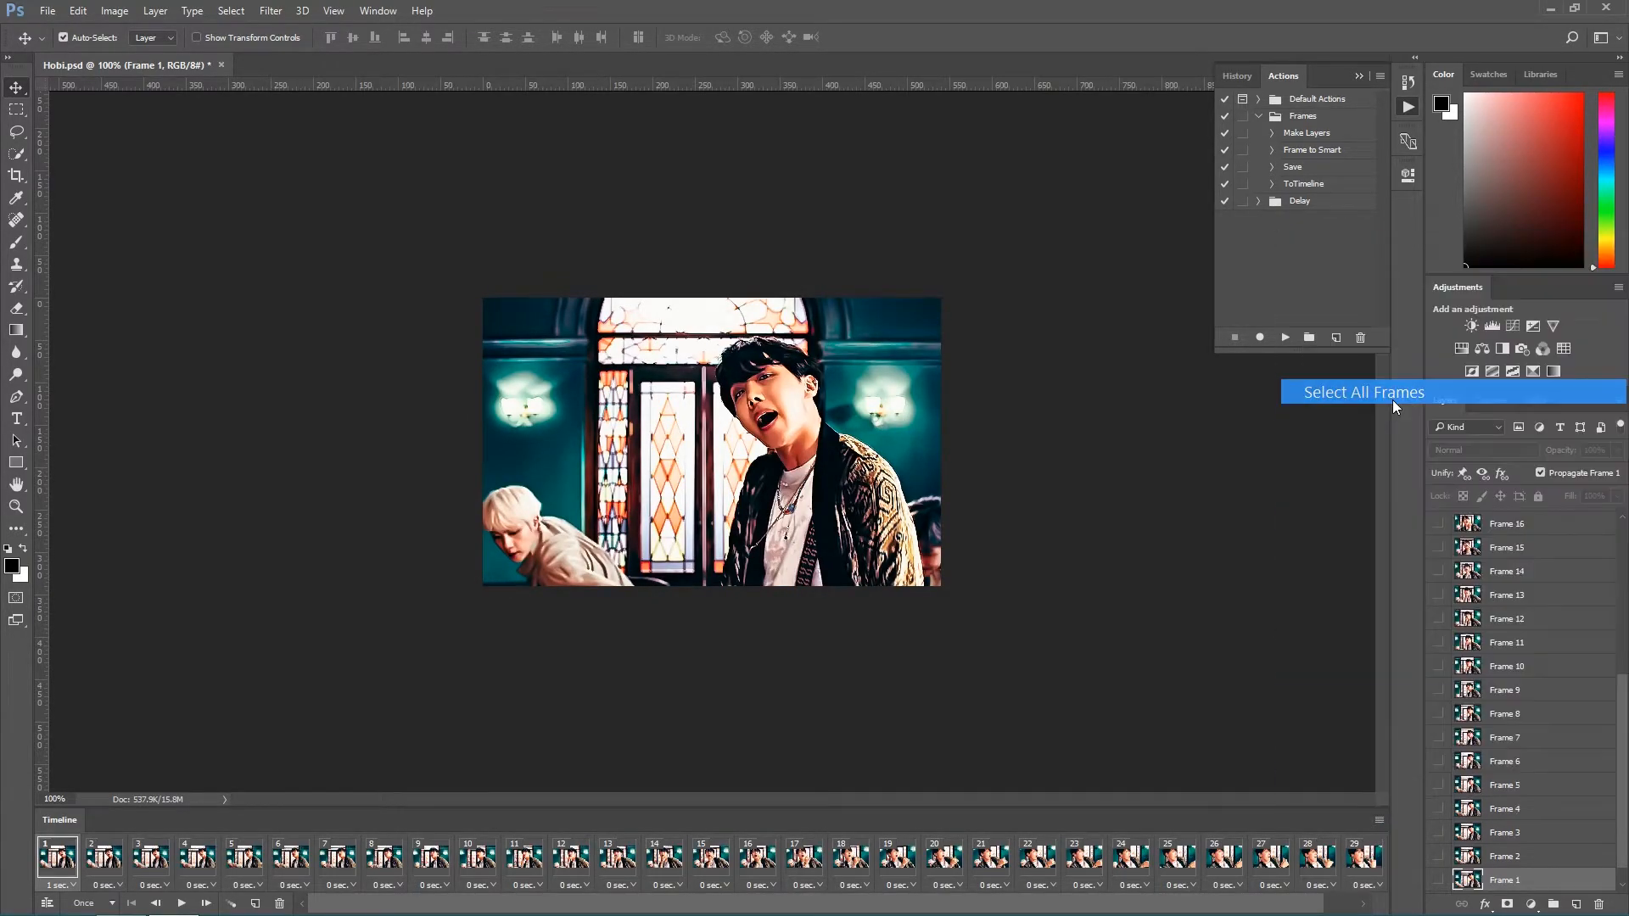
pyautogui.click(1100, 883)
pyautogui.click(1143, 832)
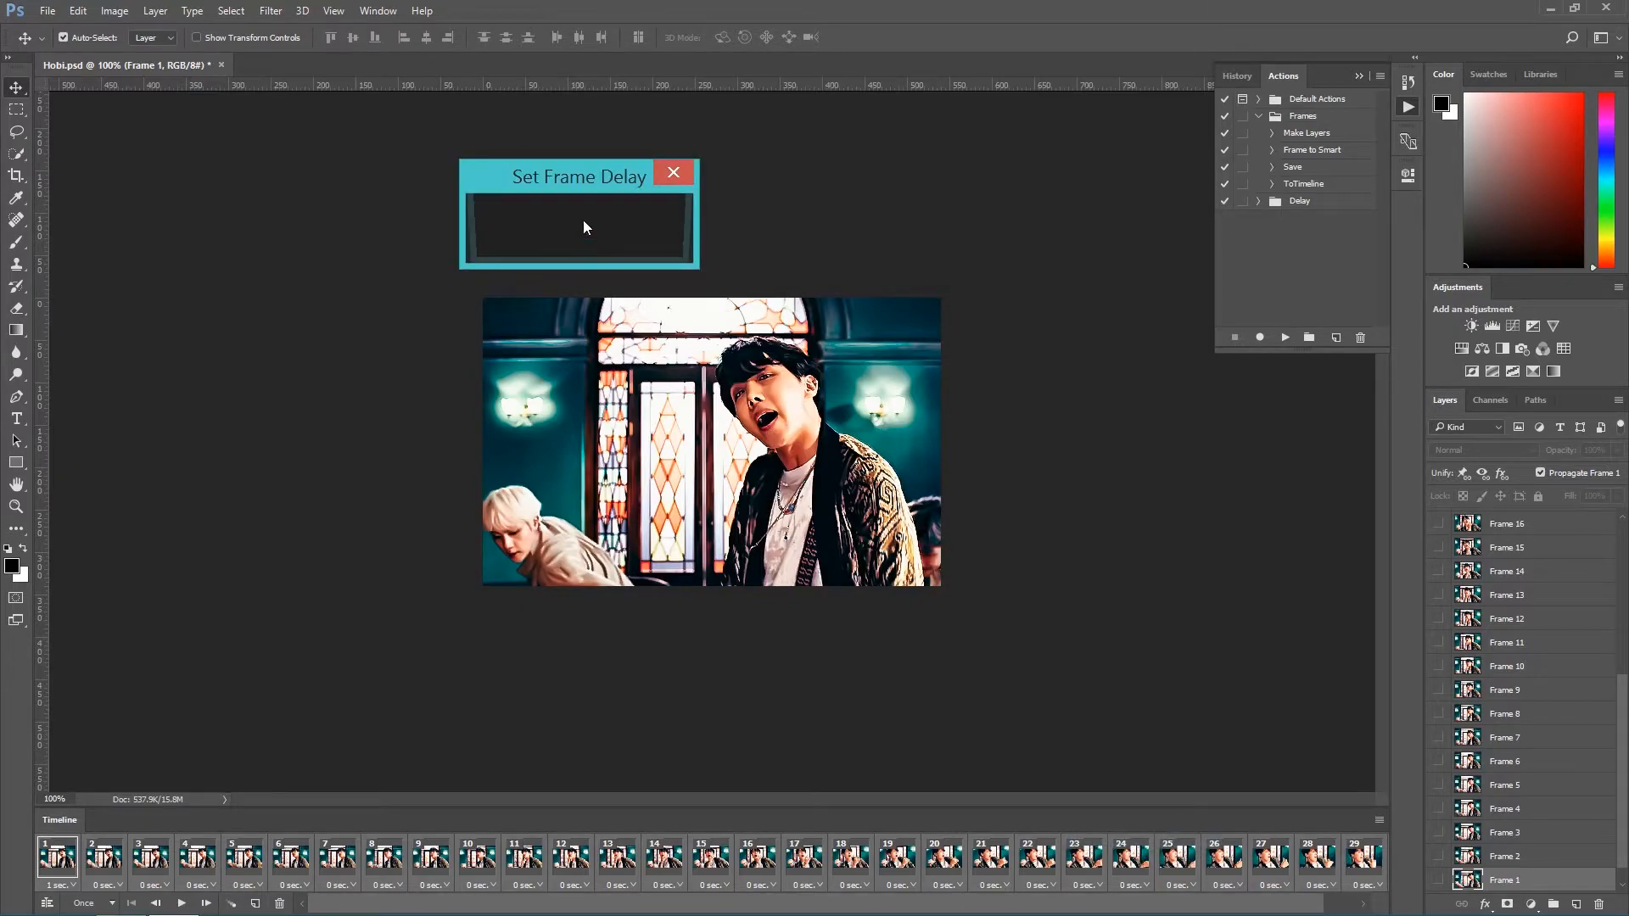
pyautogui.write('0.06')
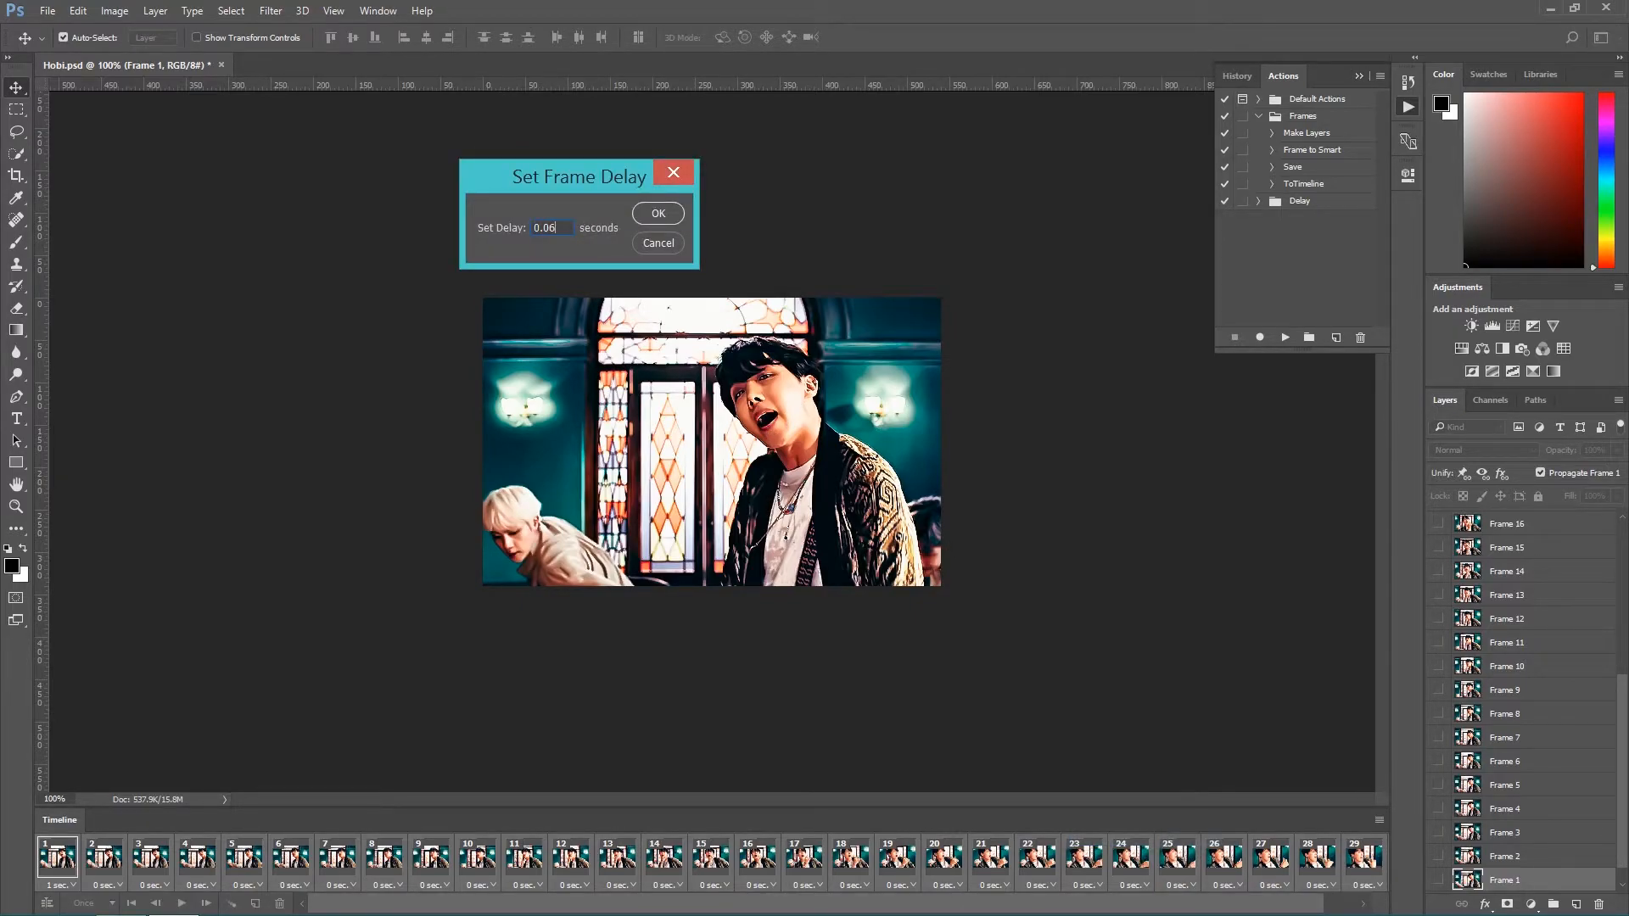
pyautogui.press('Return')
# - Trim the animation by deleting the surplus frame at its end and the first three frames of the remaining sequence
pyautogui.moveTo(1064, 905); pyautogui.dragTo(1264, 904)
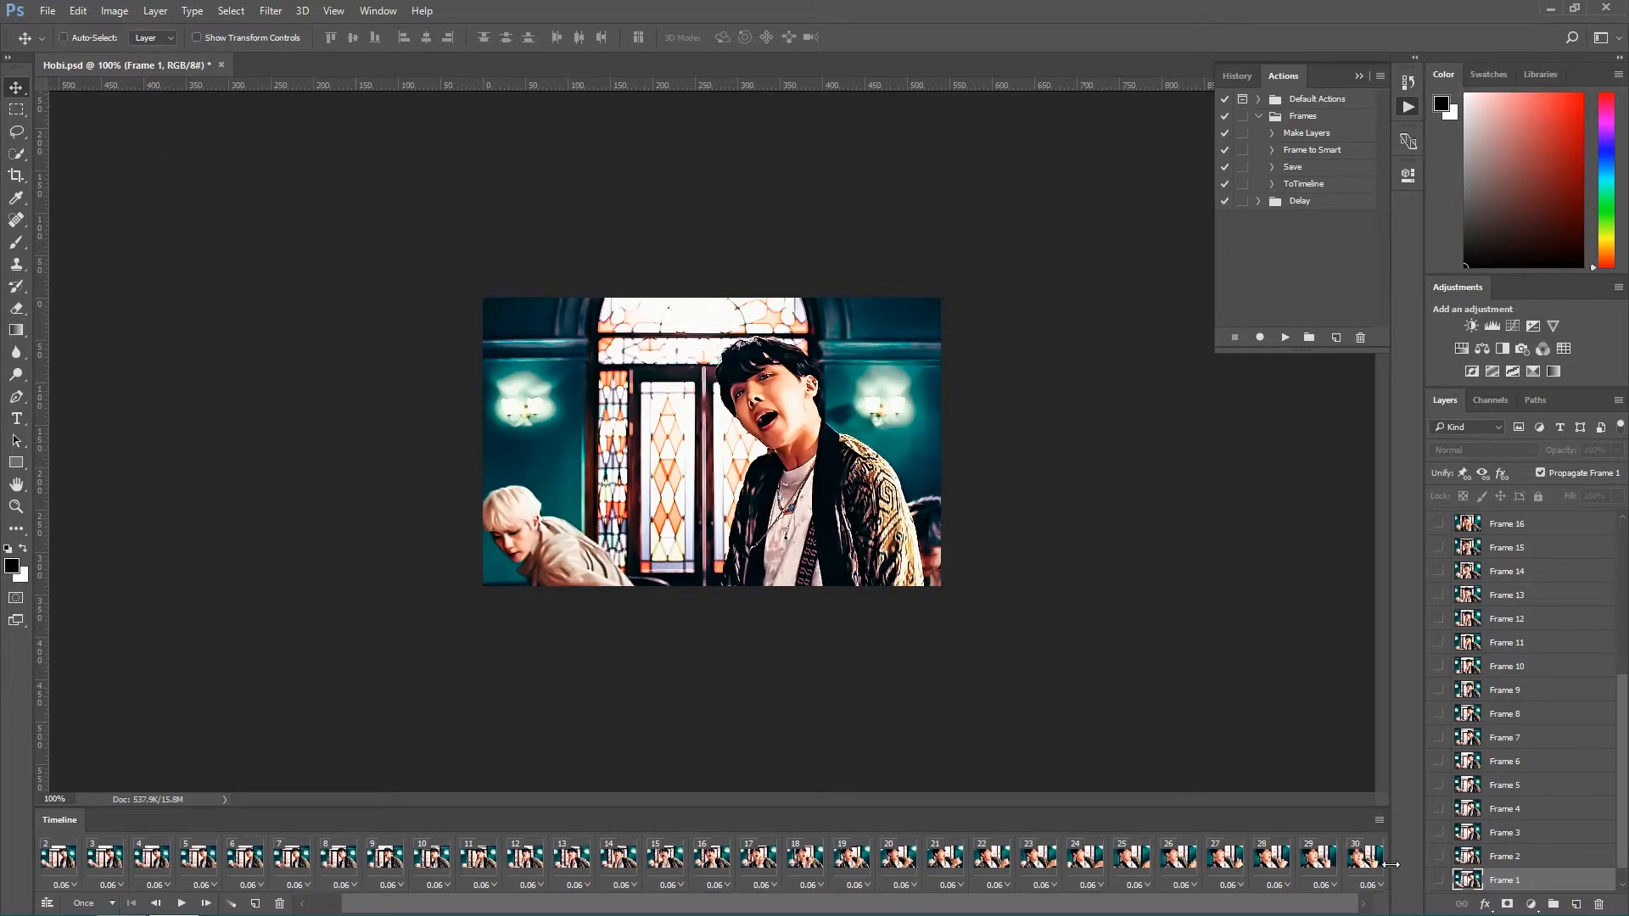
pyautogui.keyDown('ctrl'); pyautogui.click(1362, 864); pyautogui.keyUp('ctrl')
pyautogui.click(318, 904)
pyautogui.click(151, 857)
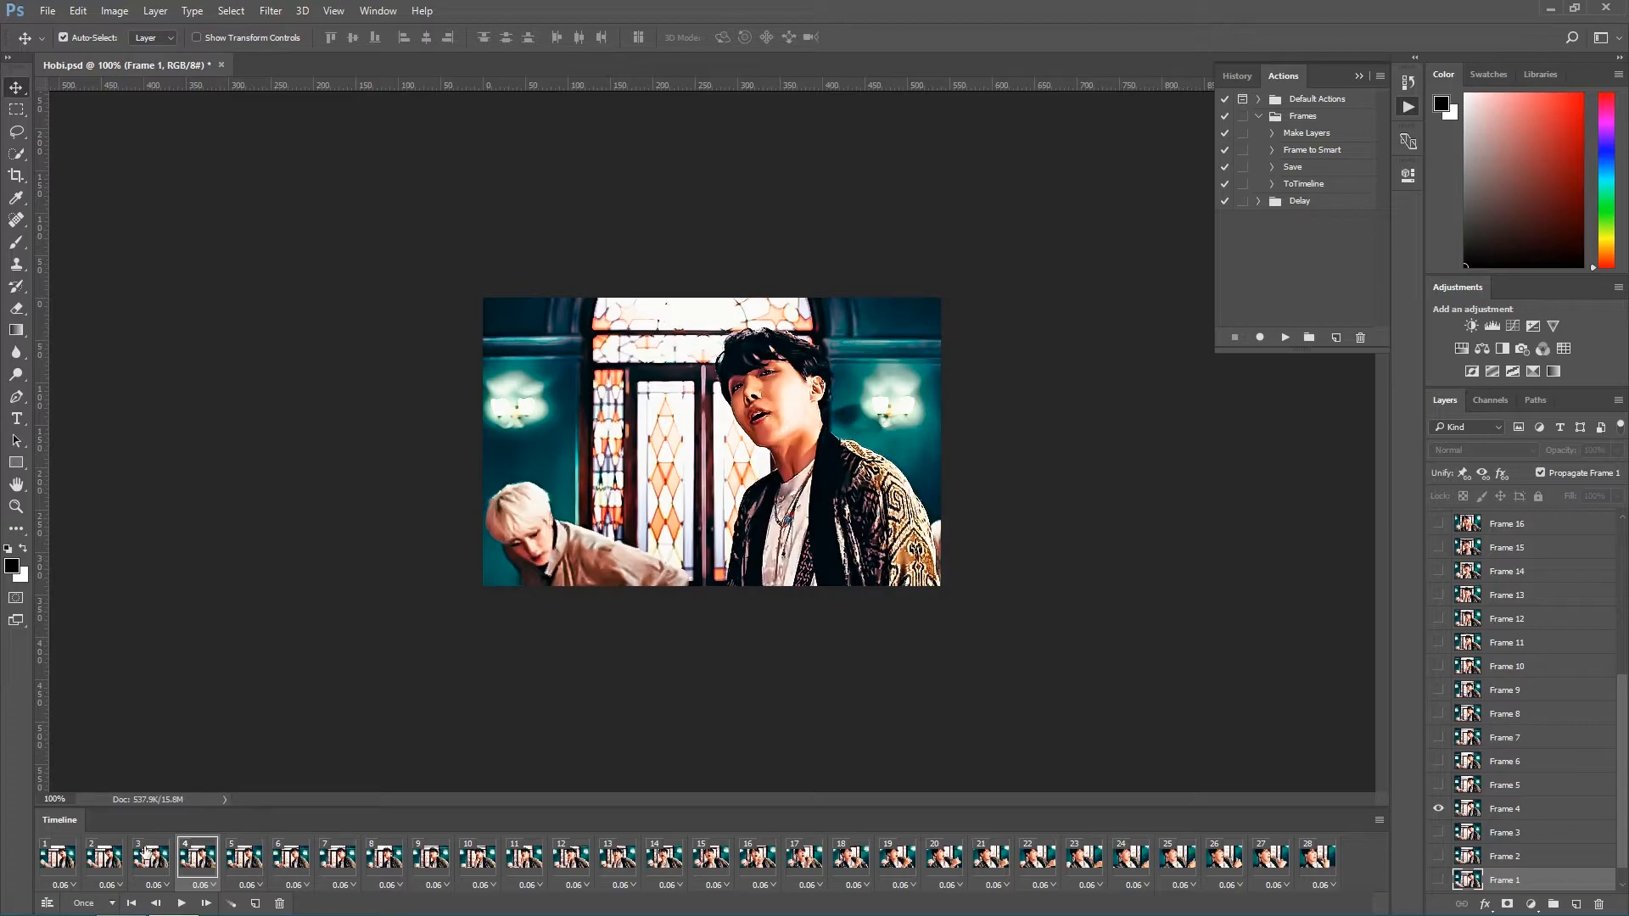
pyautogui.keyDown('shift'); pyautogui.click(72, 858); pyautogui.keyUp('shift')
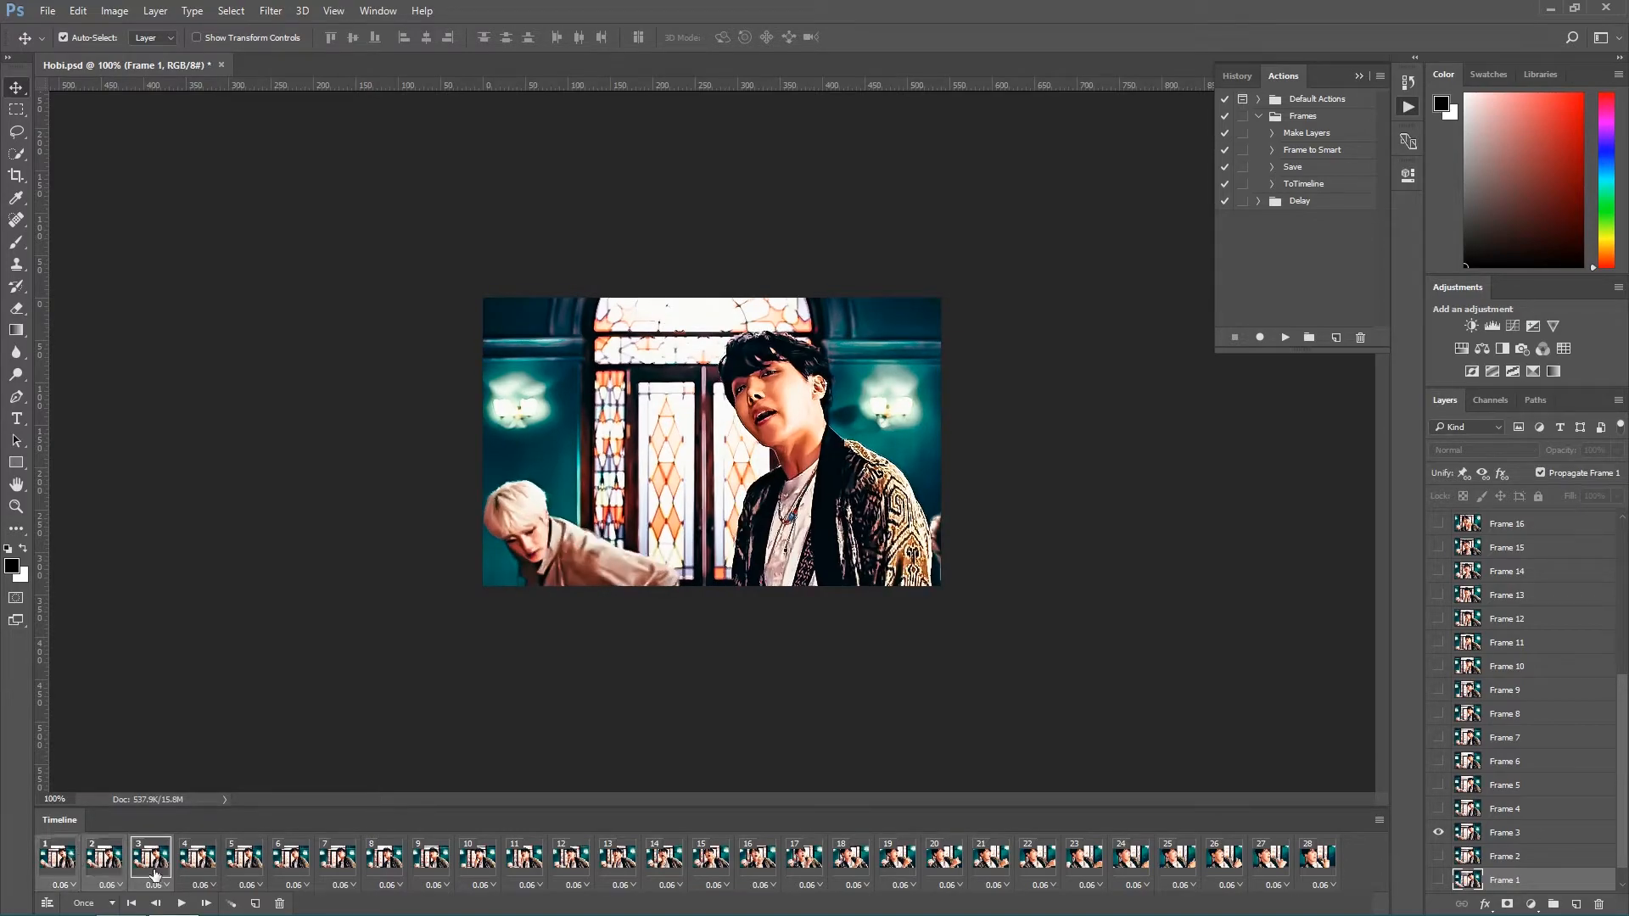
pyautogui.click(279, 903)
# - Start exporting the trimmed animation with Save for Web (Legacy)
pyautogui.click(44, 11)
pyautogui.moveTo(76, 375)
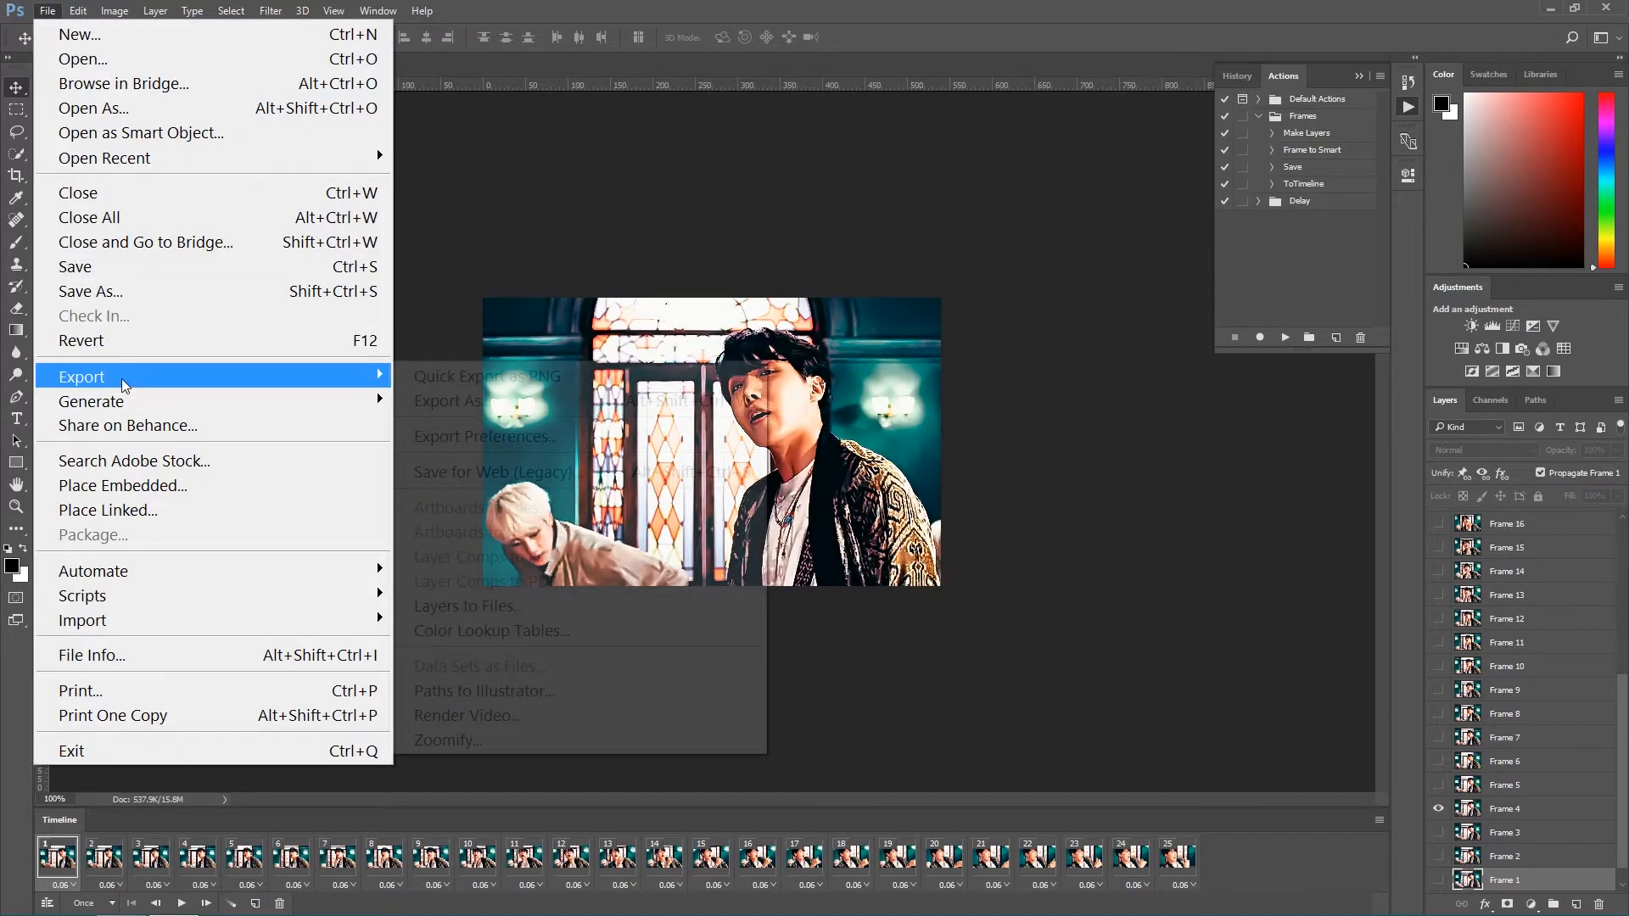
pyautogui.click(483, 461)
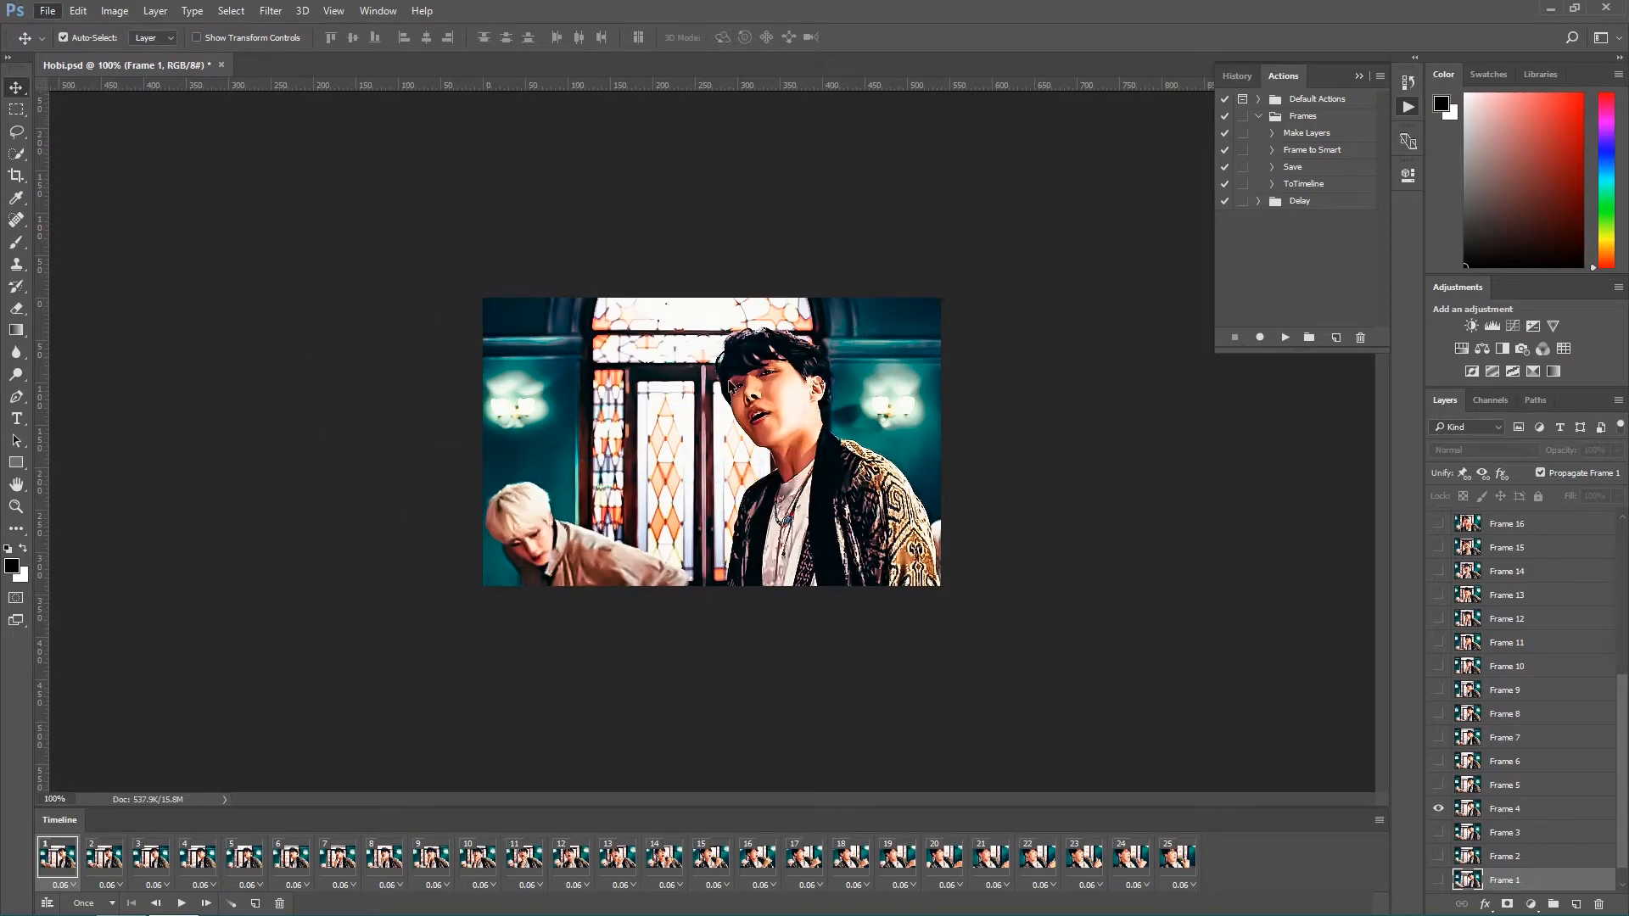